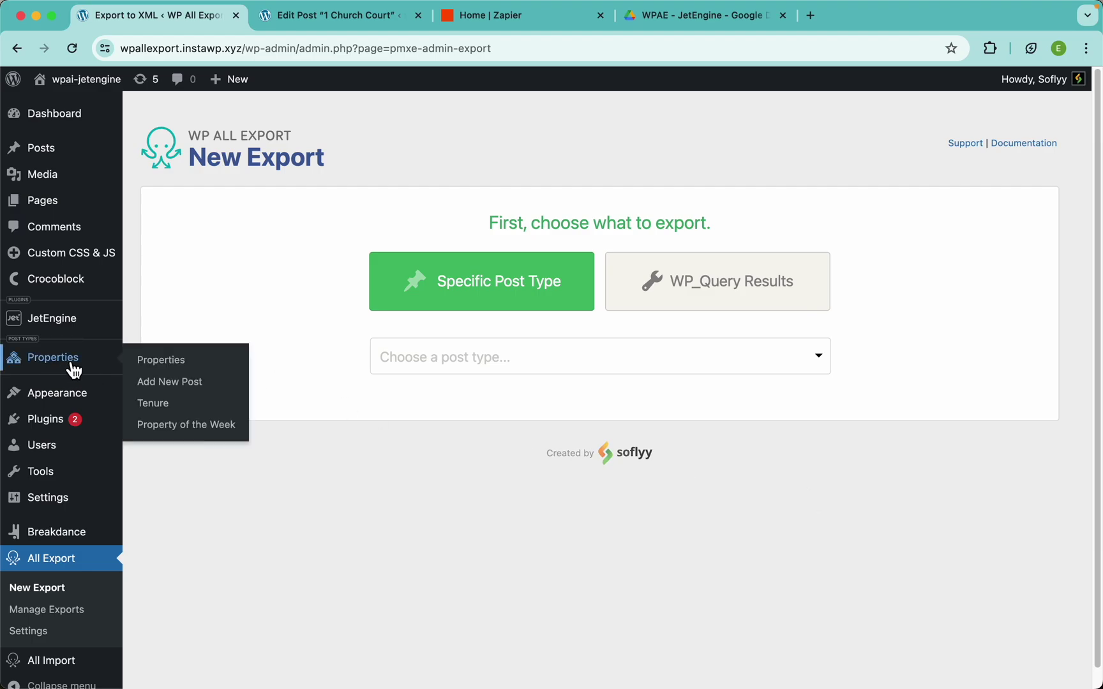
pyautogui.click(322, 27)
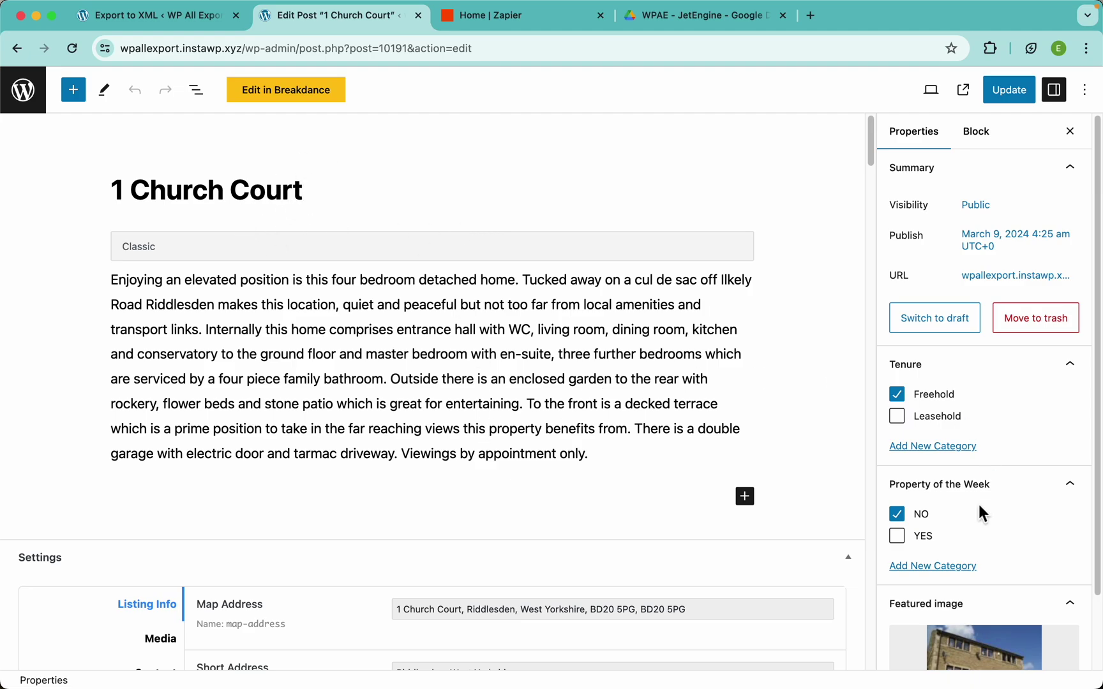
pyautogui.scroll(-2, 982, 415)
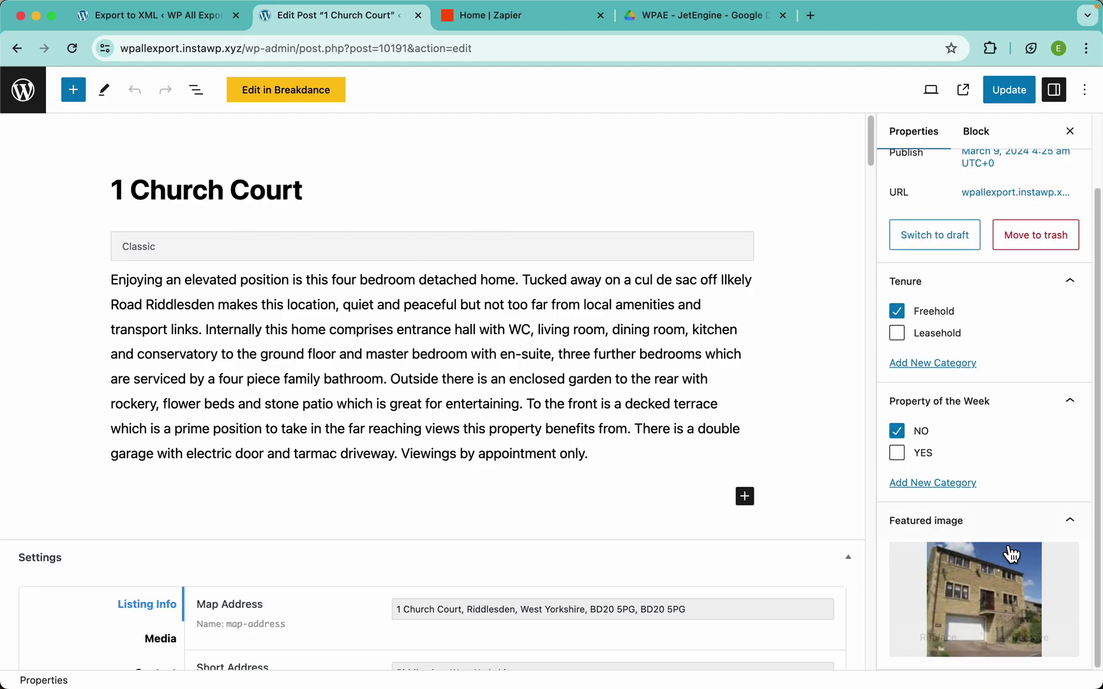
pyautogui.scroll(-5, 480, 507)
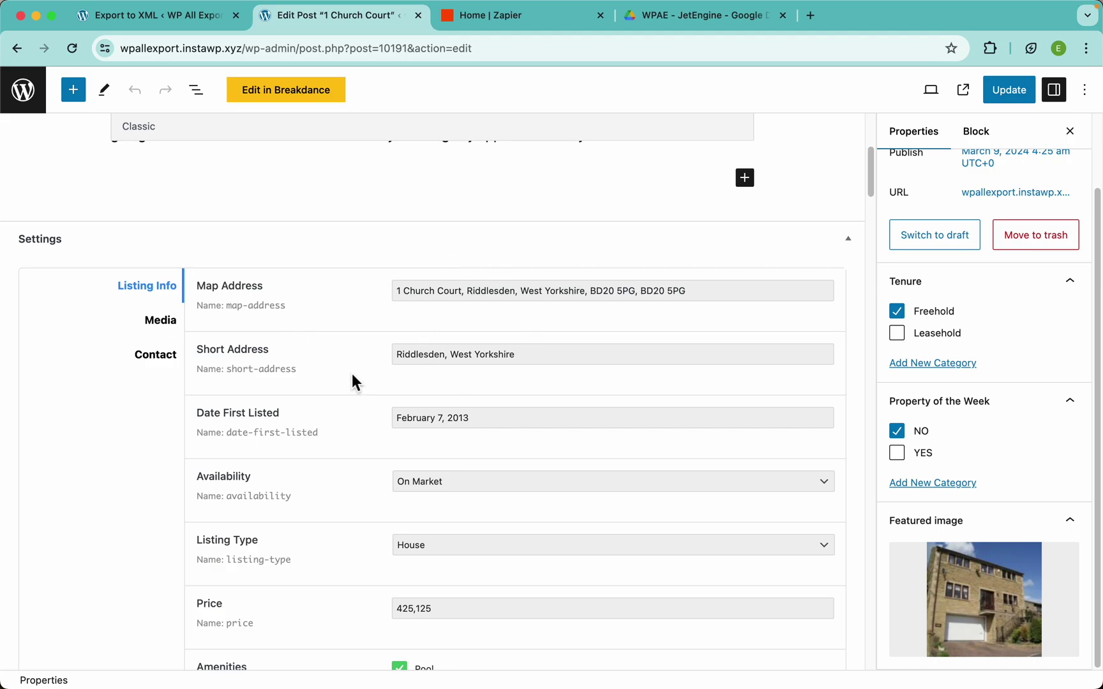
pyautogui.scroll(-3, 351, 383)
pyautogui.click(476, 297)
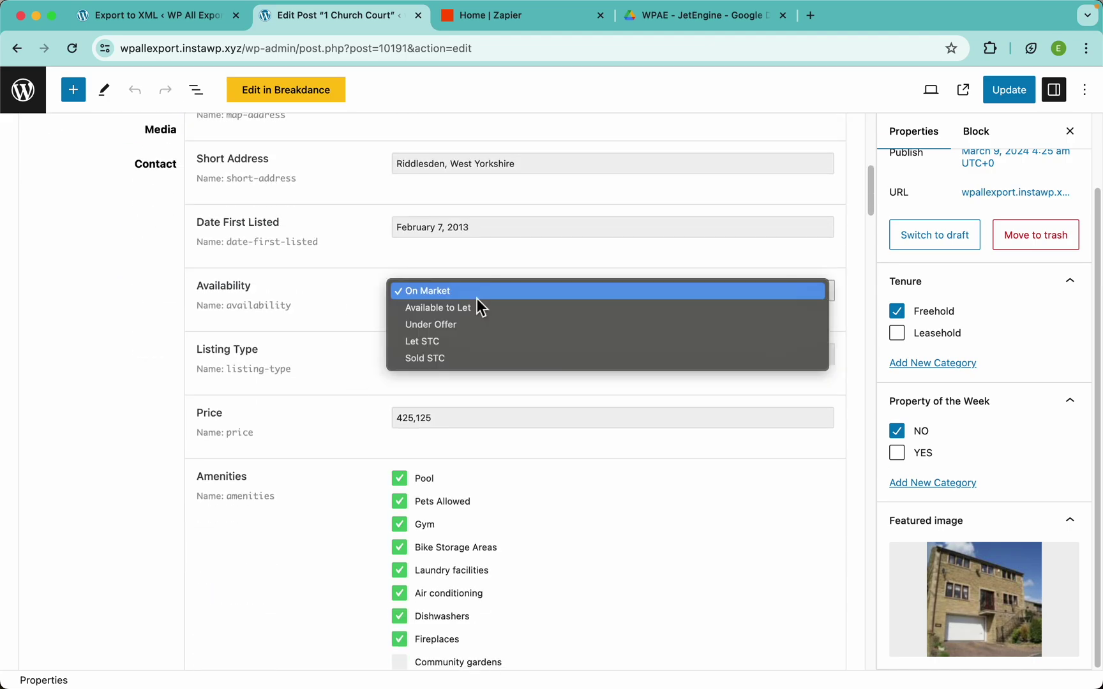
pyautogui.click(356, 348)
pyautogui.scroll(-3, 348, 431)
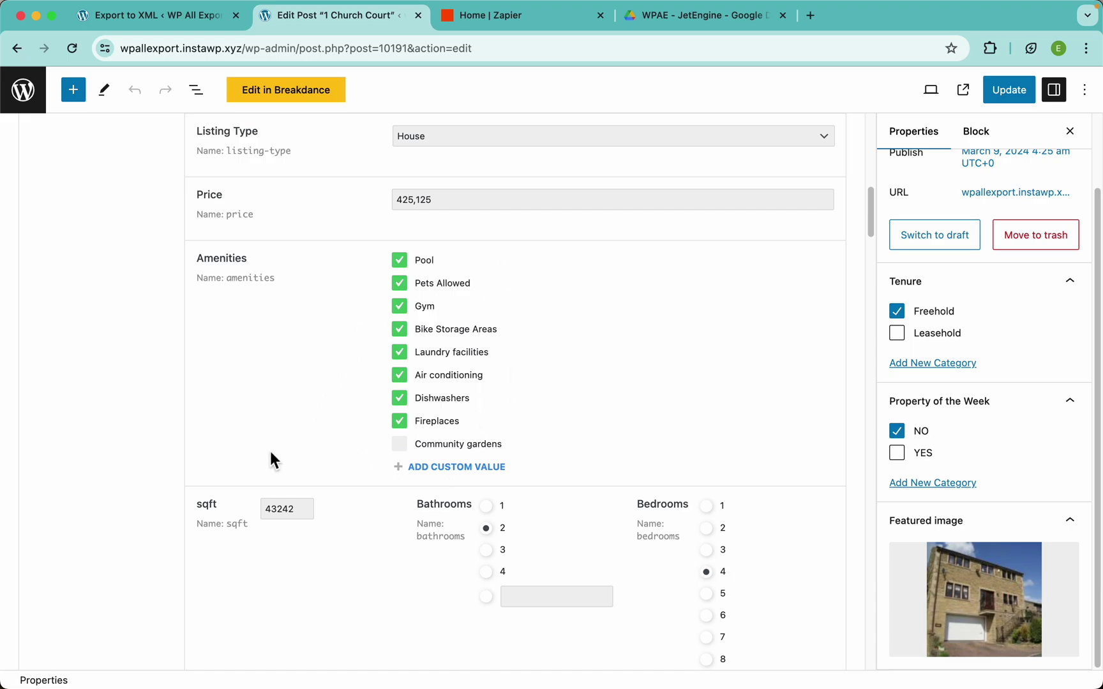
pyautogui.scroll(-1, 261, 450)
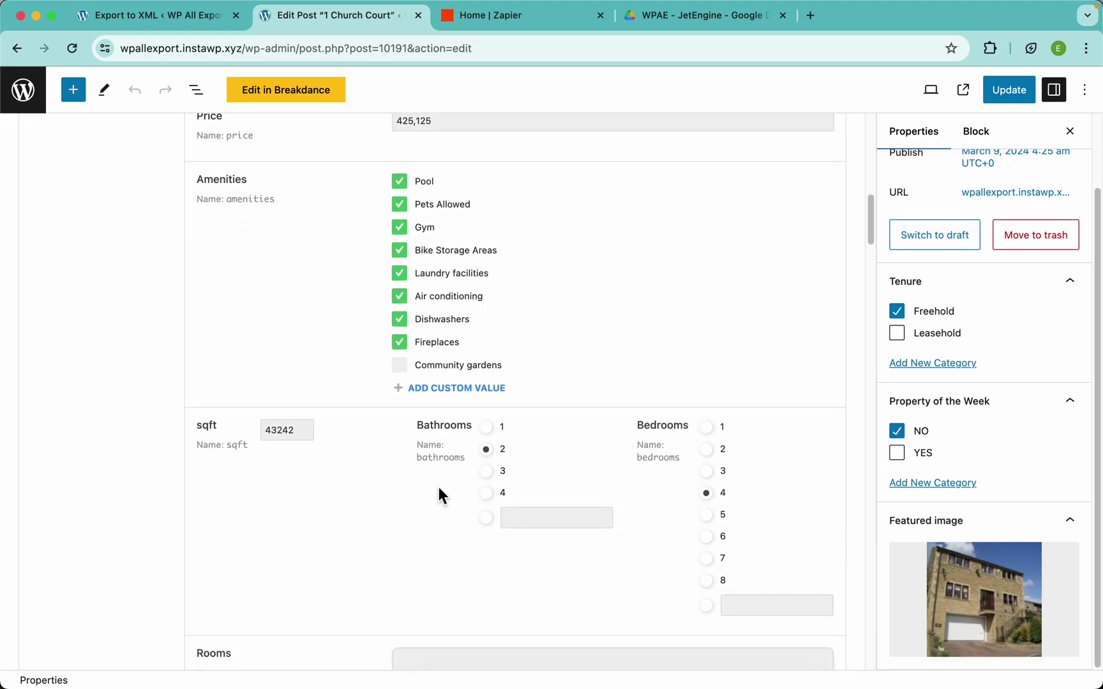
pyautogui.scroll(-5, 438, 487)
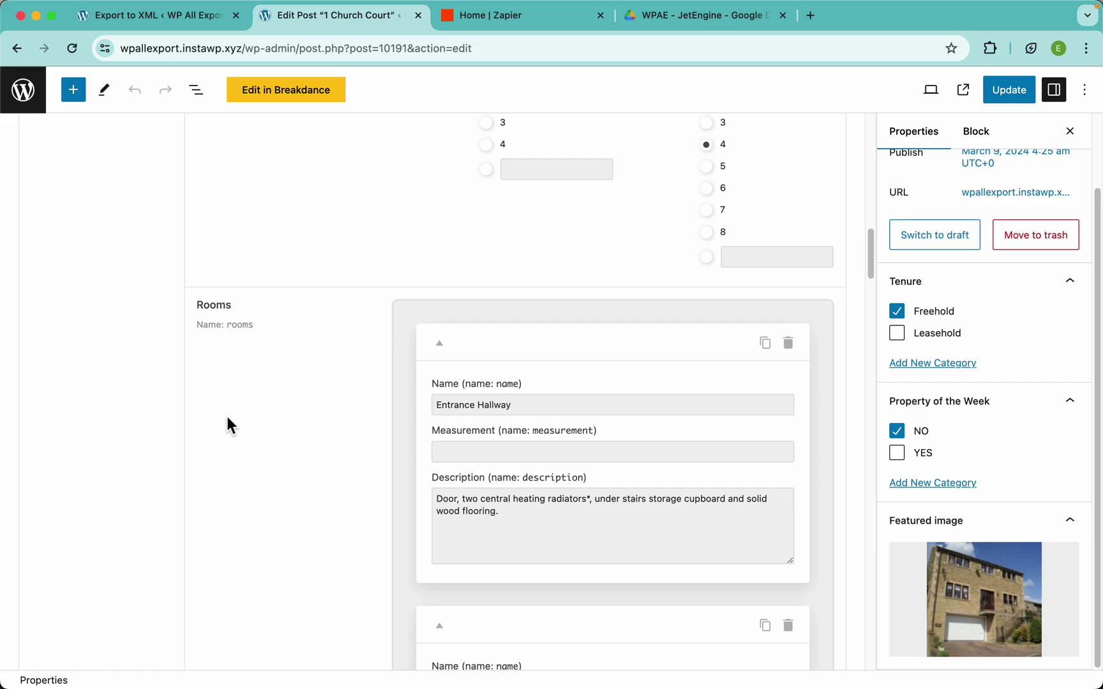
pyautogui.scroll(12, 339, 313)
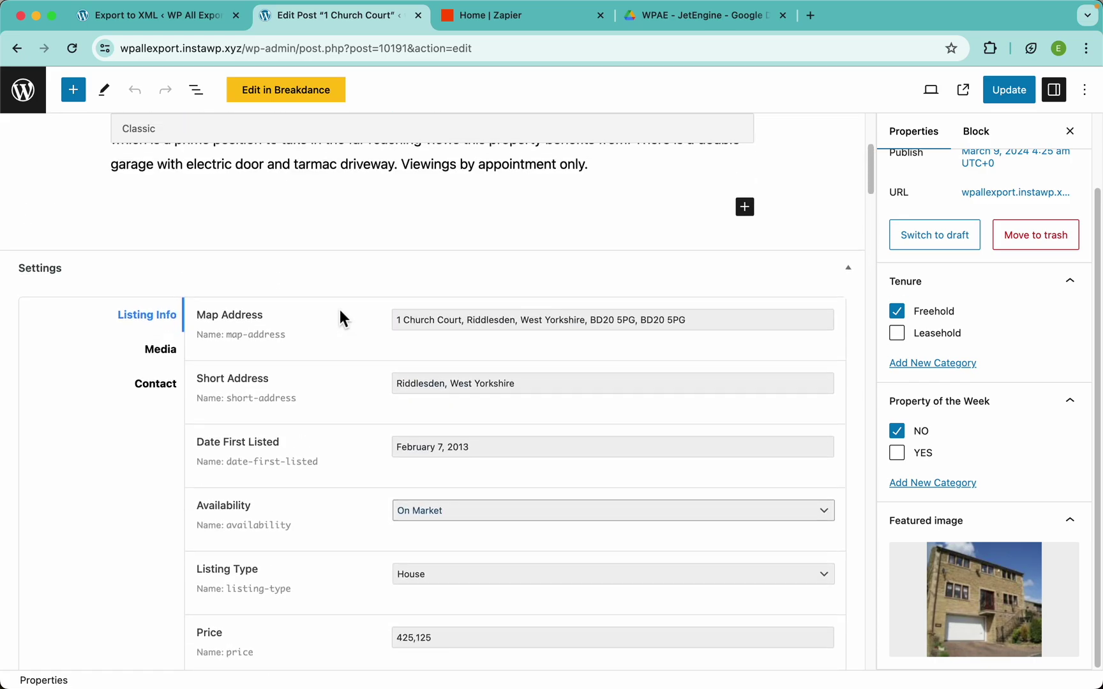
pyautogui.click(191, 354)
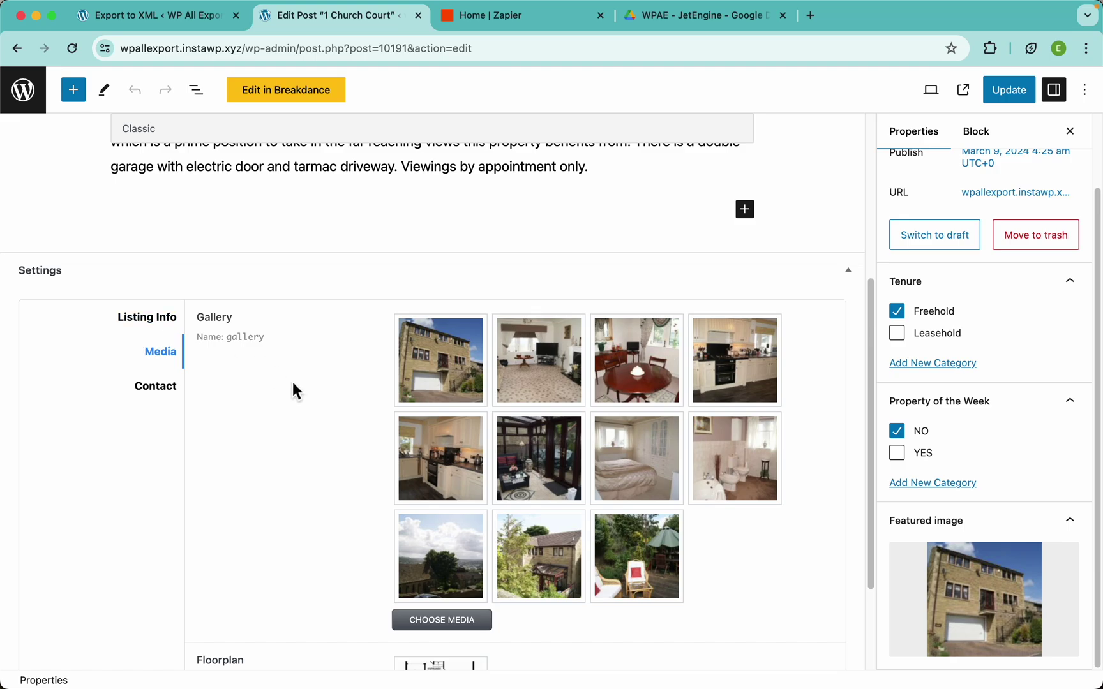
pyautogui.scroll(-2, 310, 420)
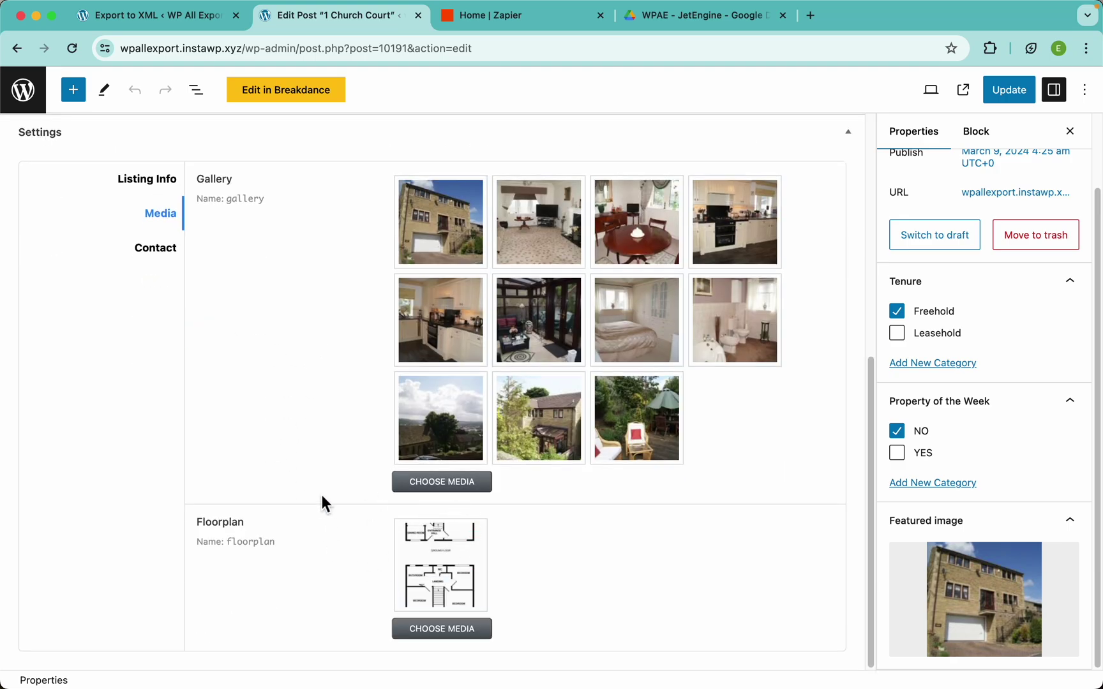
pyautogui.click(156, 248)
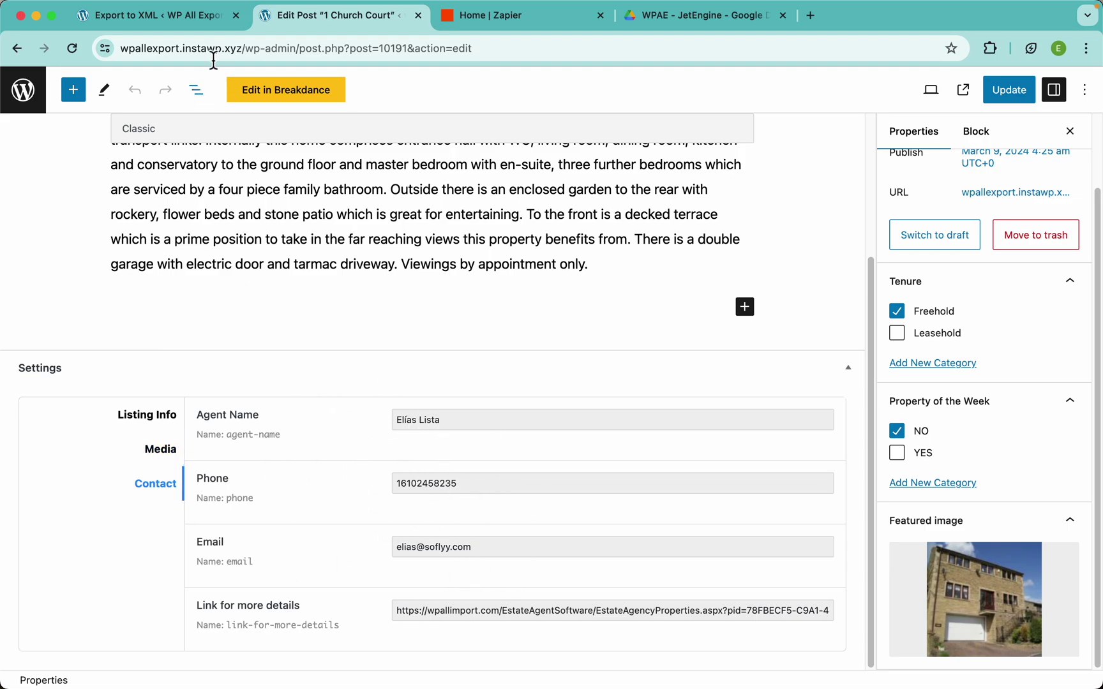
# Set the new export's post type to Properties, giving 103 records
pyautogui.click(194, 32)
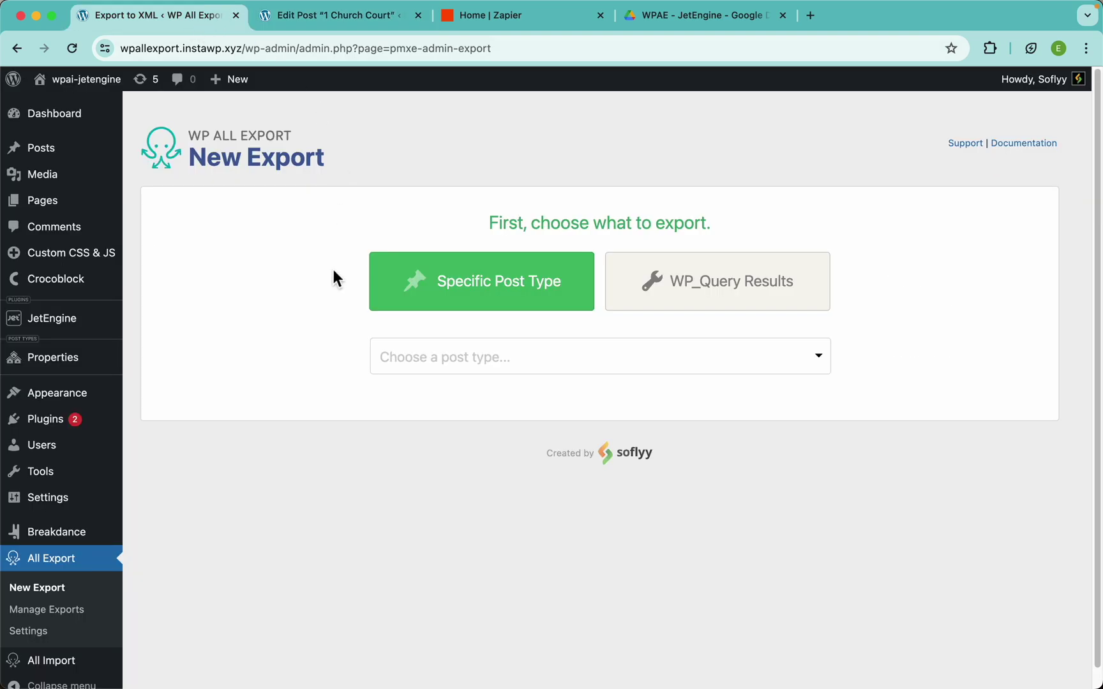
pyautogui.click(451, 359)
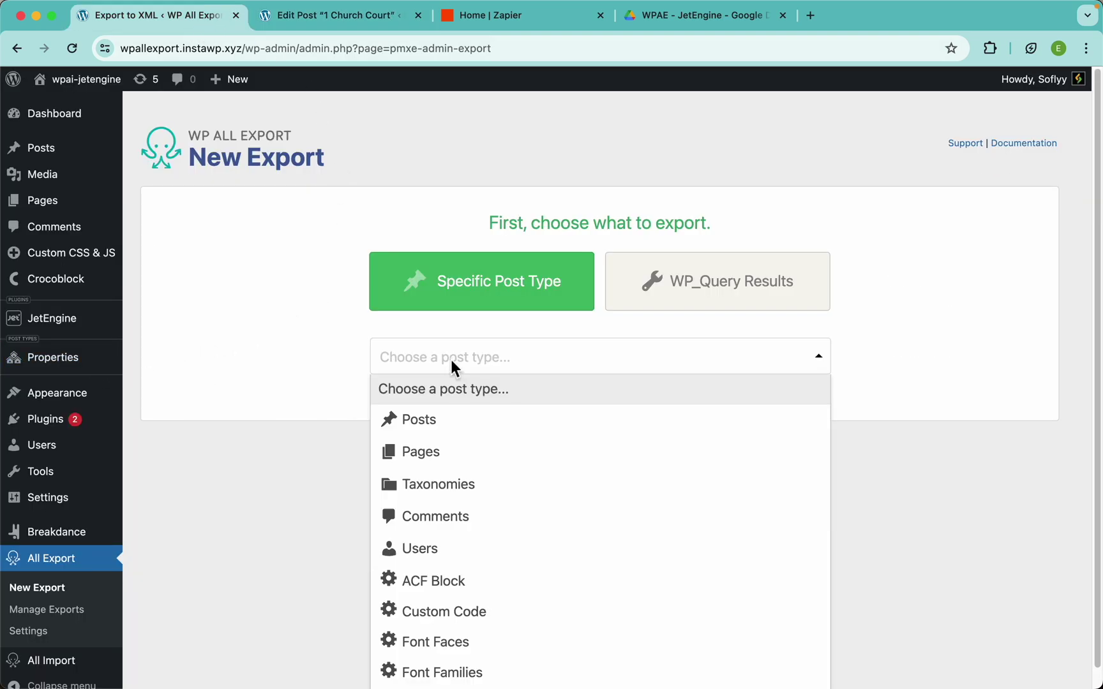
pyautogui.scroll(-5, 520, 542)
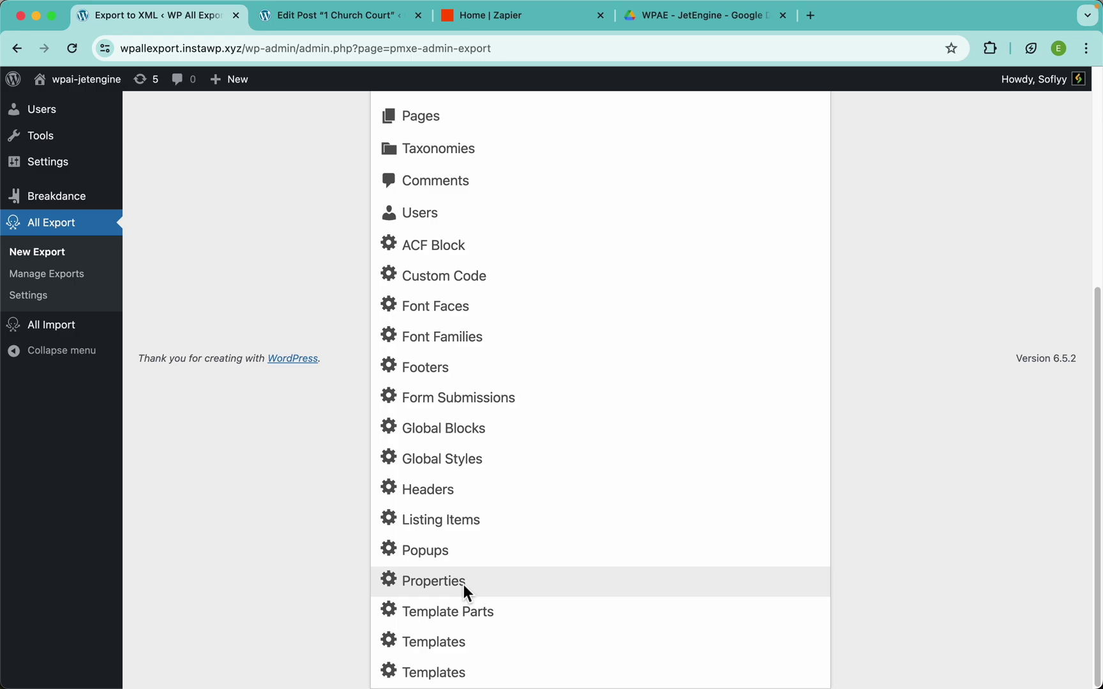
pyautogui.click(463, 580)
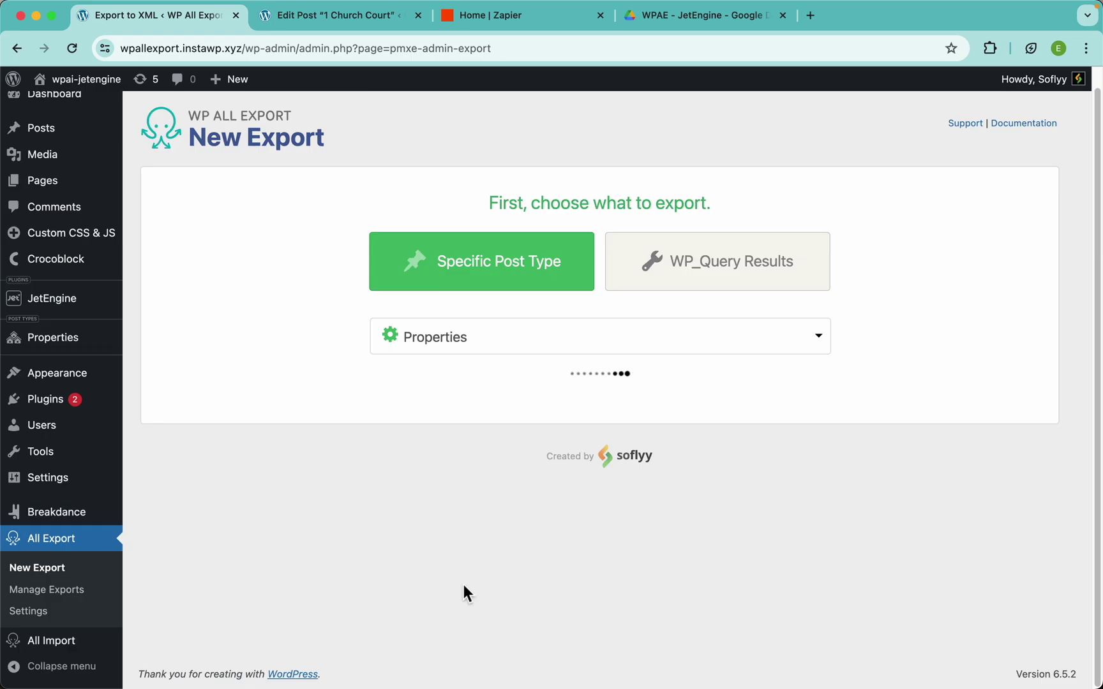
pyautogui.scroll(-1, 297, 320)
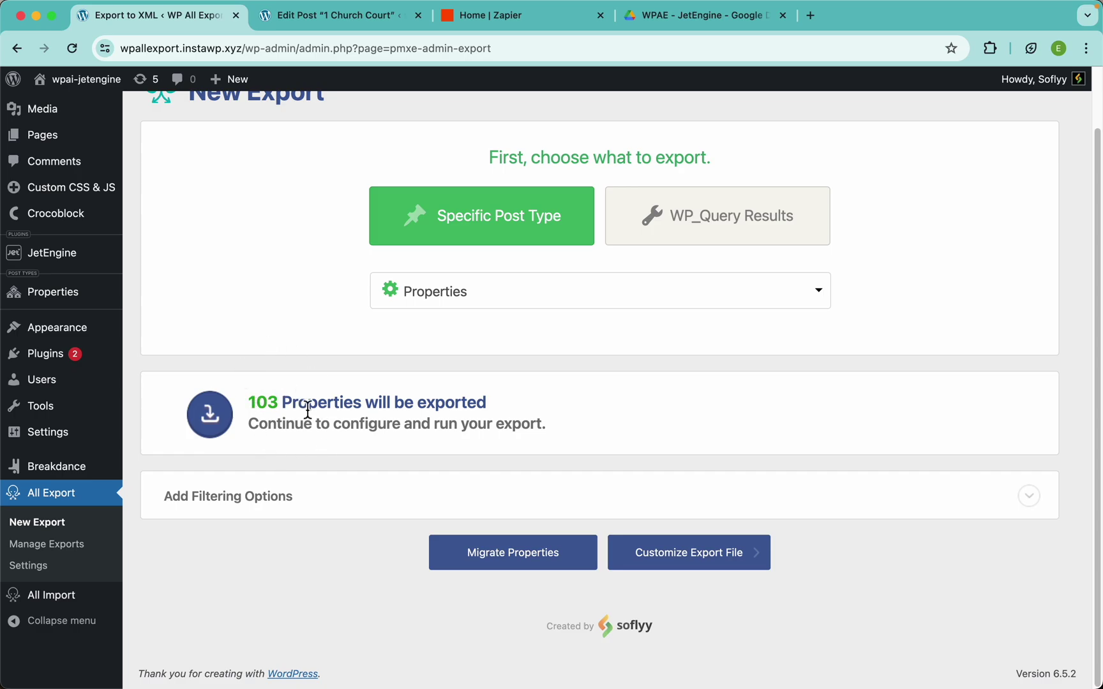
pyautogui.click(315, 25)
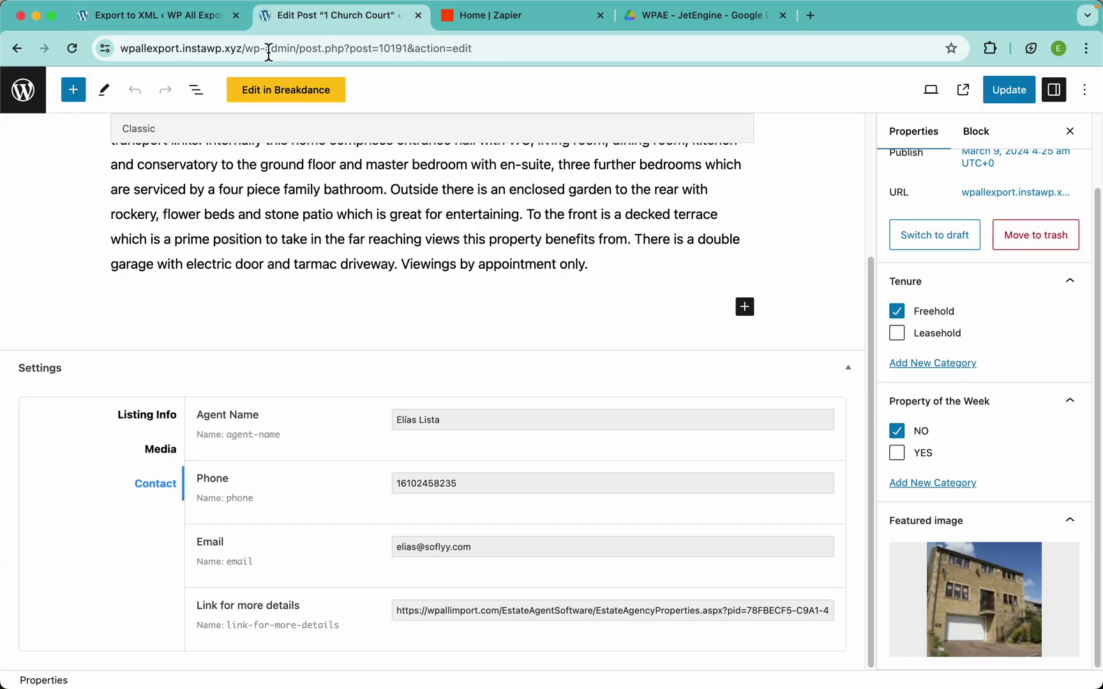
# Open the Properties list and expand the export's Add Filtering Options section
pyautogui.click(37, 101)
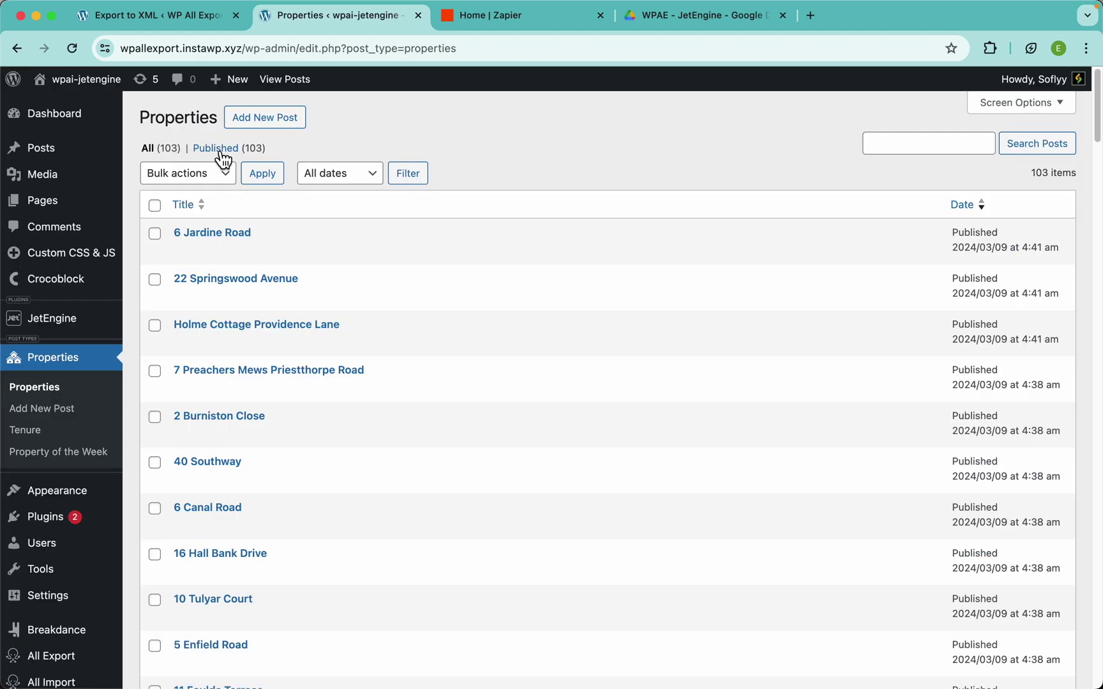
pyautogui.click(189, 16)
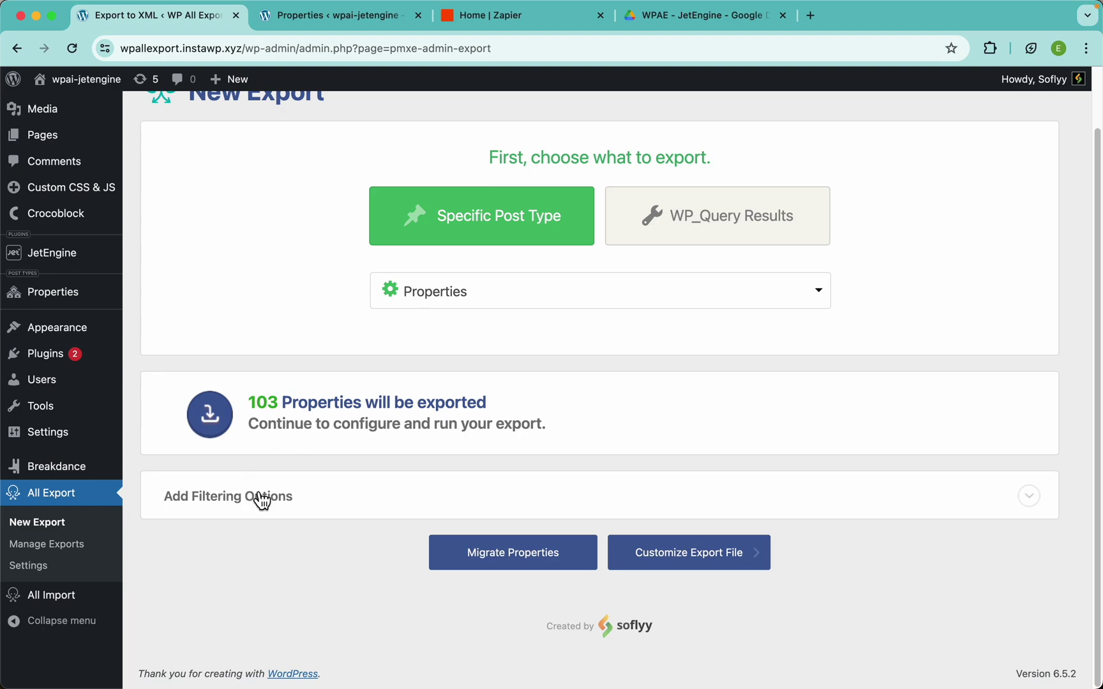
pyautogui.click(330, 504)
pyautogui.scroll(-5, 347, 428)
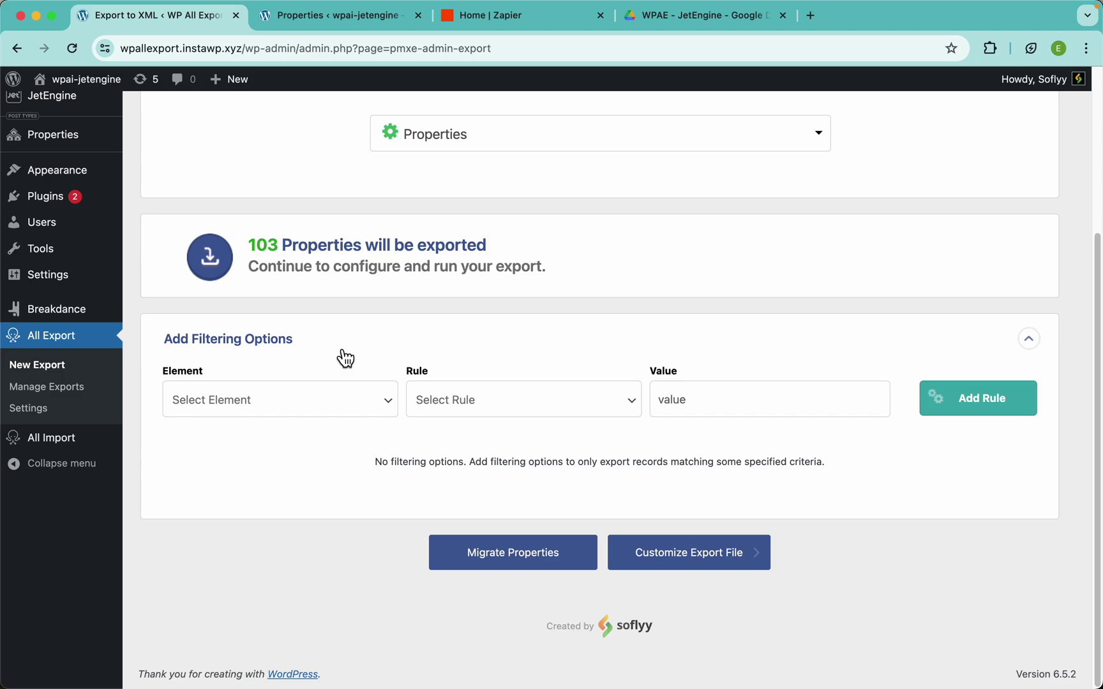
pyautogui.click(318, 19)
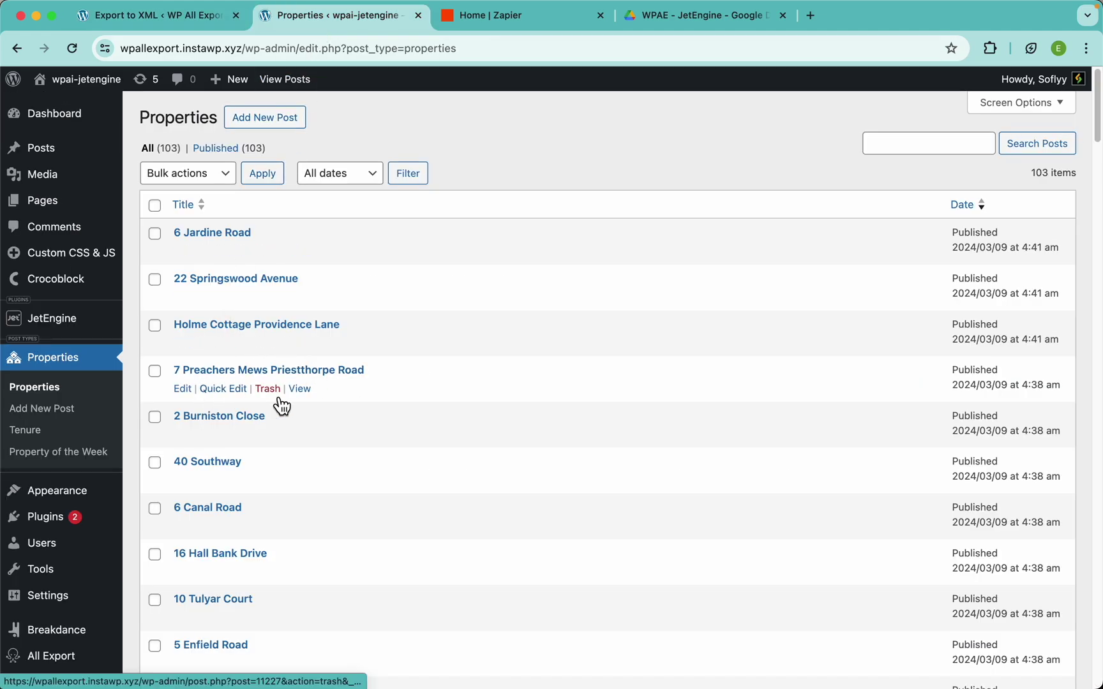
pyautogui.click(248, 284)
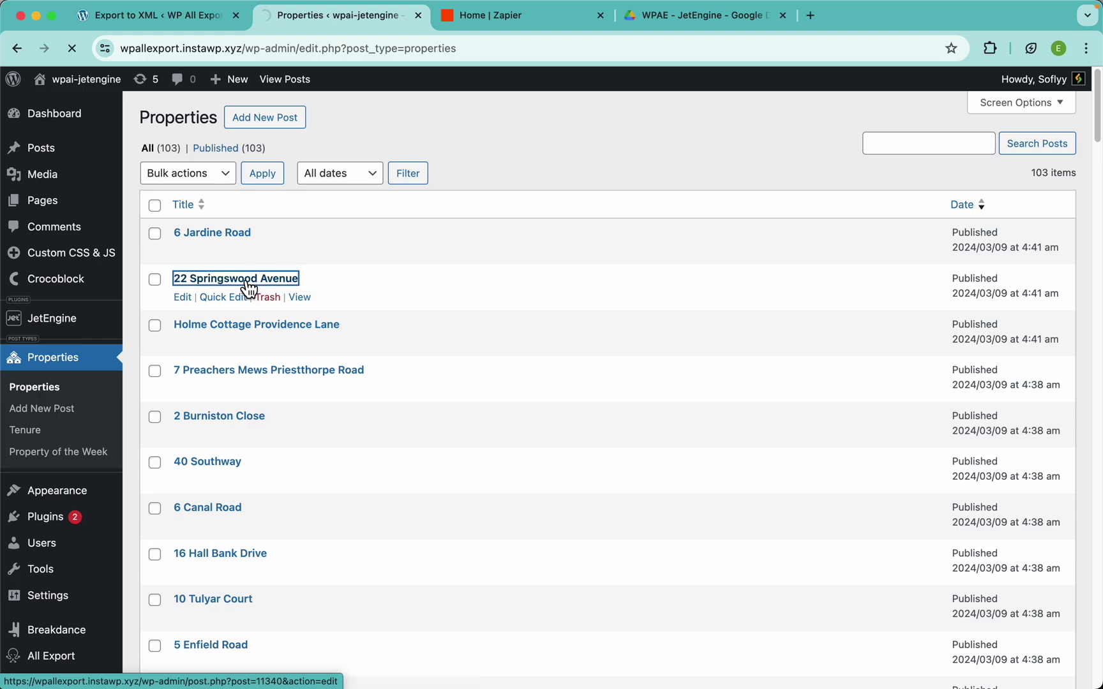
pyautogui.scroll(-4, 350, 383)
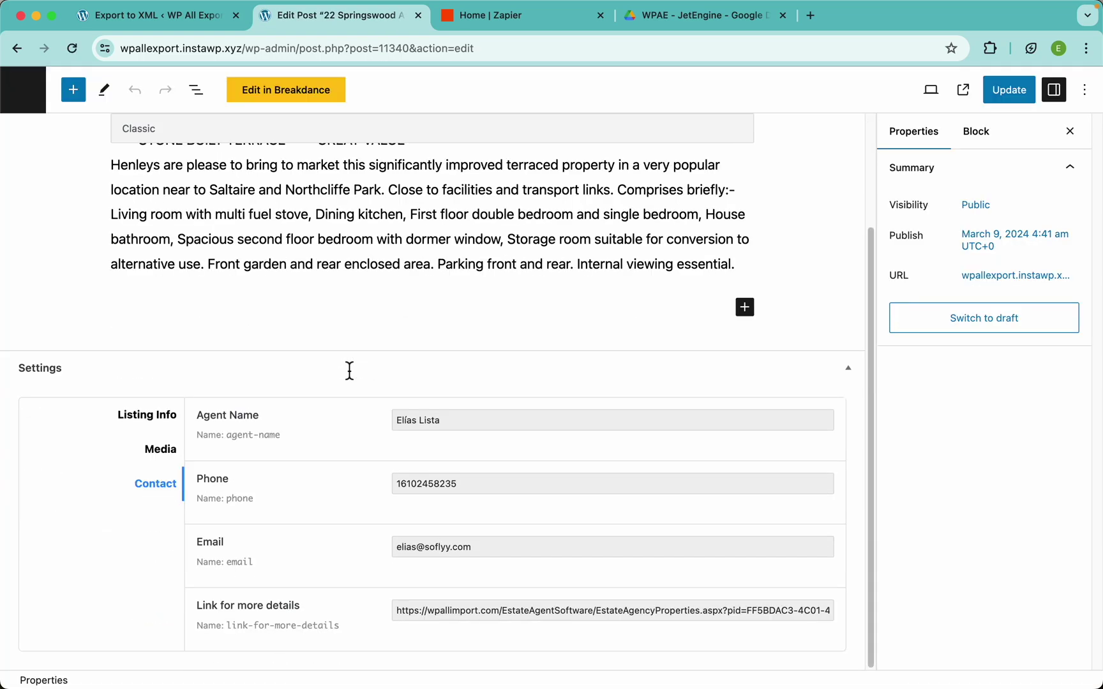
pyautogui.click(172, 422)
pyautogui.scroll(-4, 342, 508)
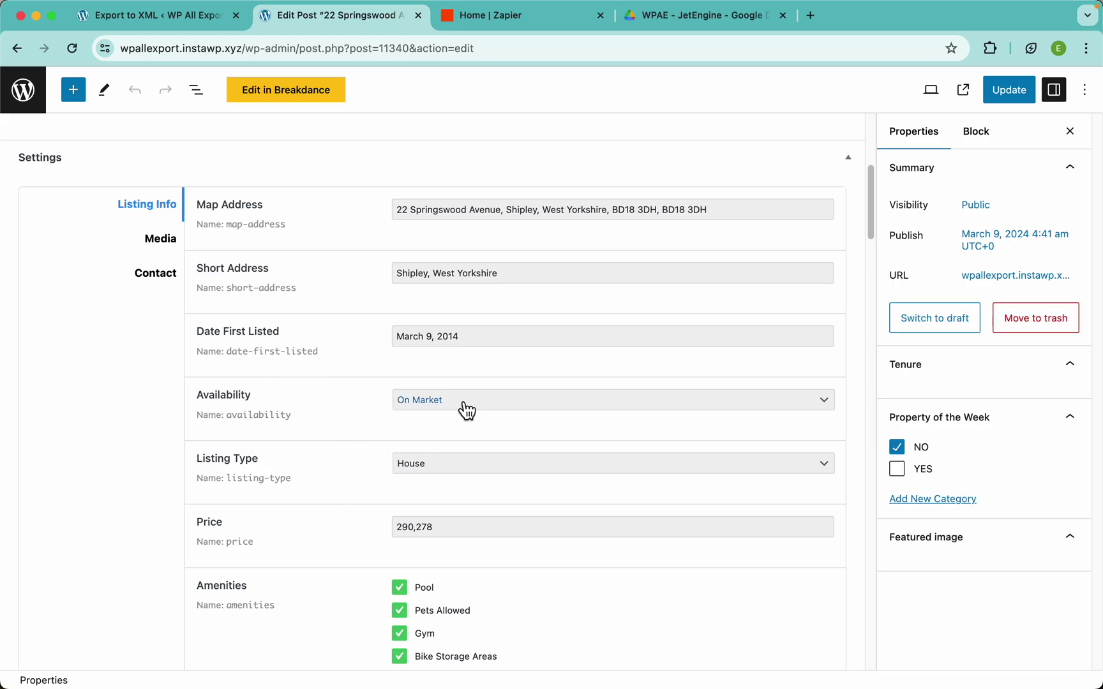
pyautogui.click(489, 406)
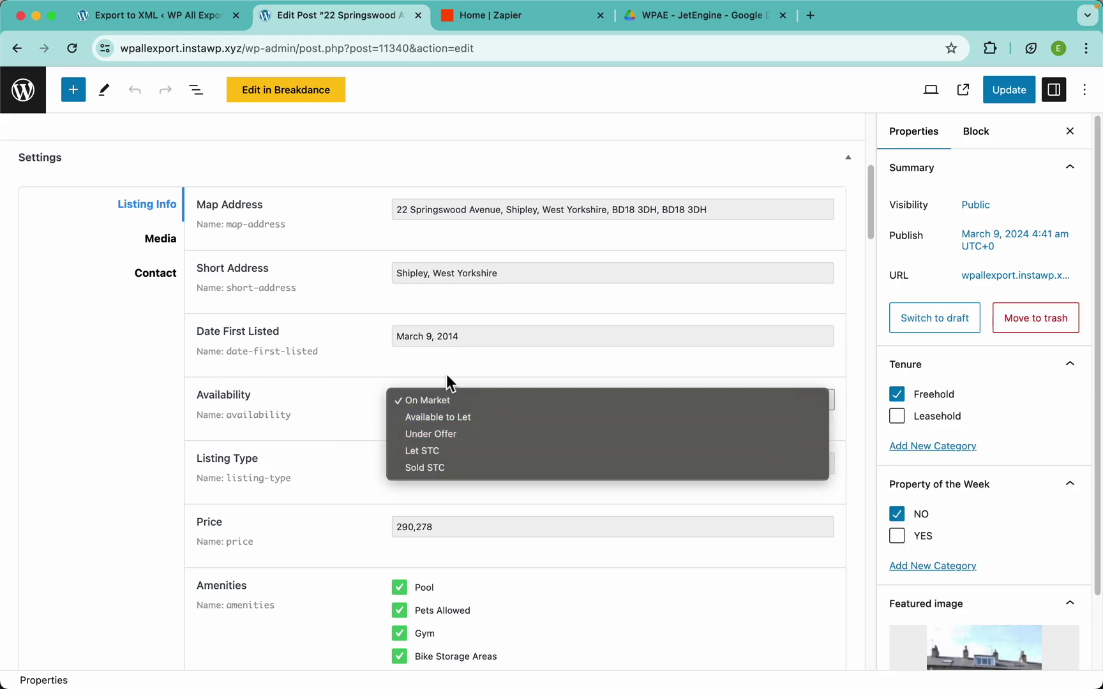
pyautogui.click(352, 416)
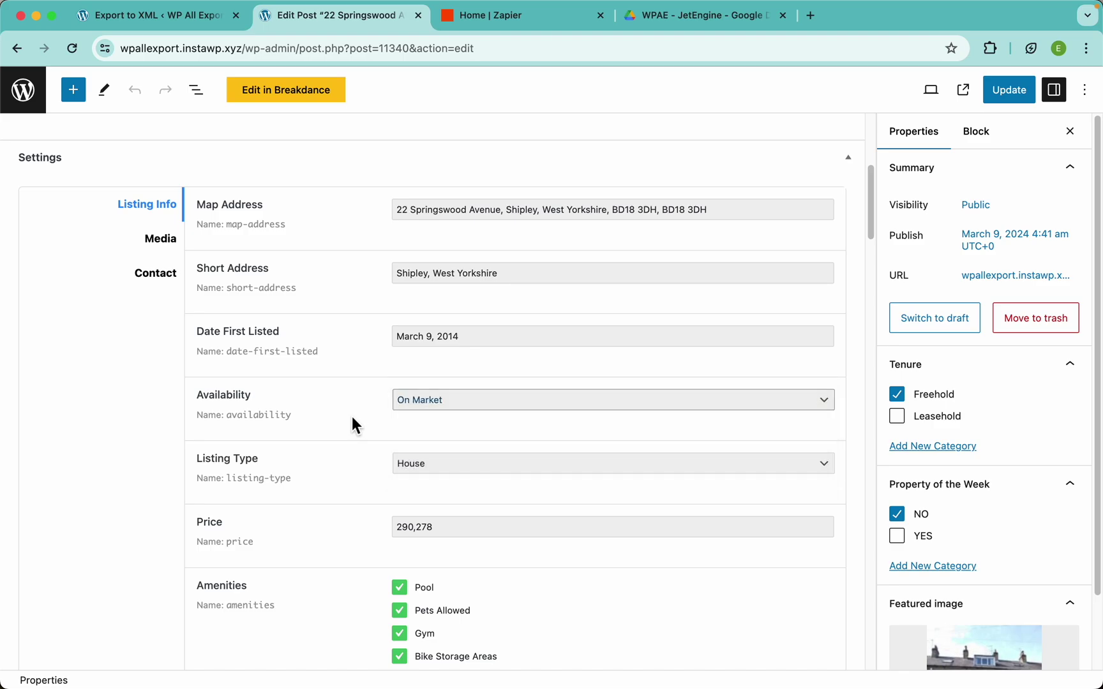
pyautogui.click(360, 409)
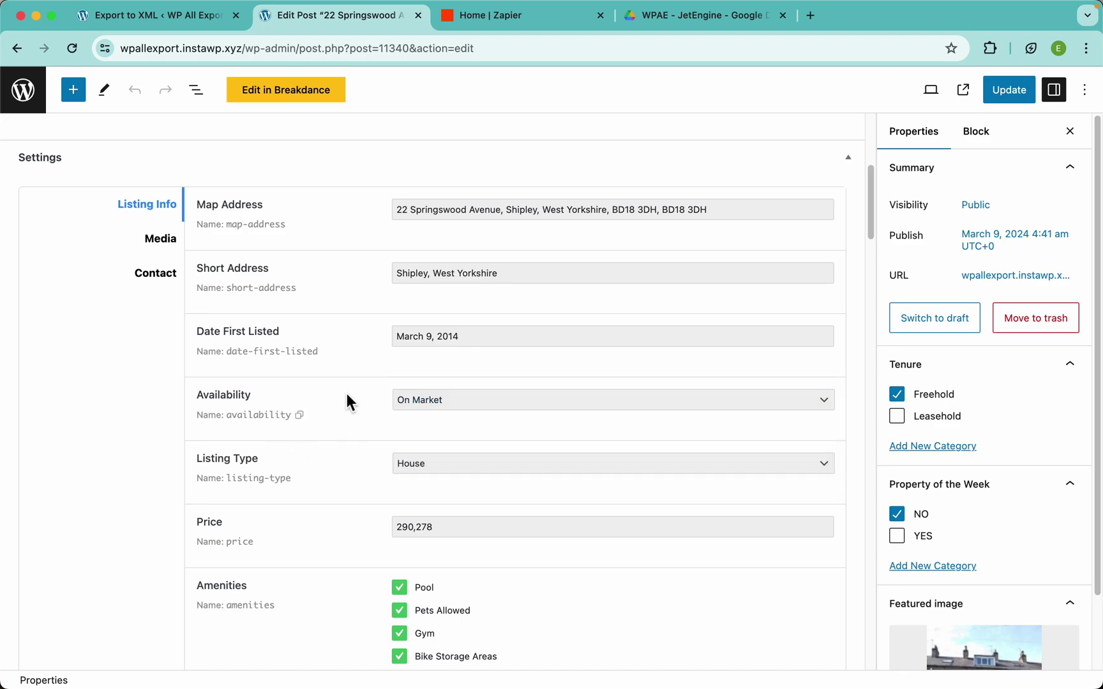
# Add the filter rule Availability equals 'On Market', cutting the export from 103 to 74 properties
pyautogui.click(204, 18)
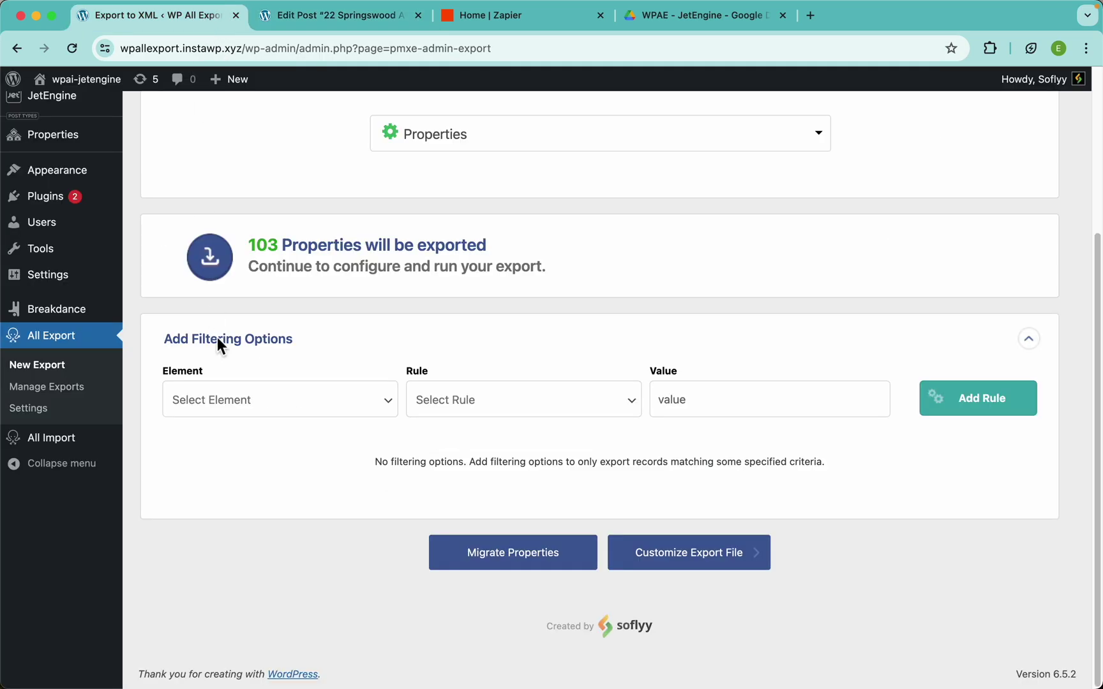
pyautogui.click(298, 409)
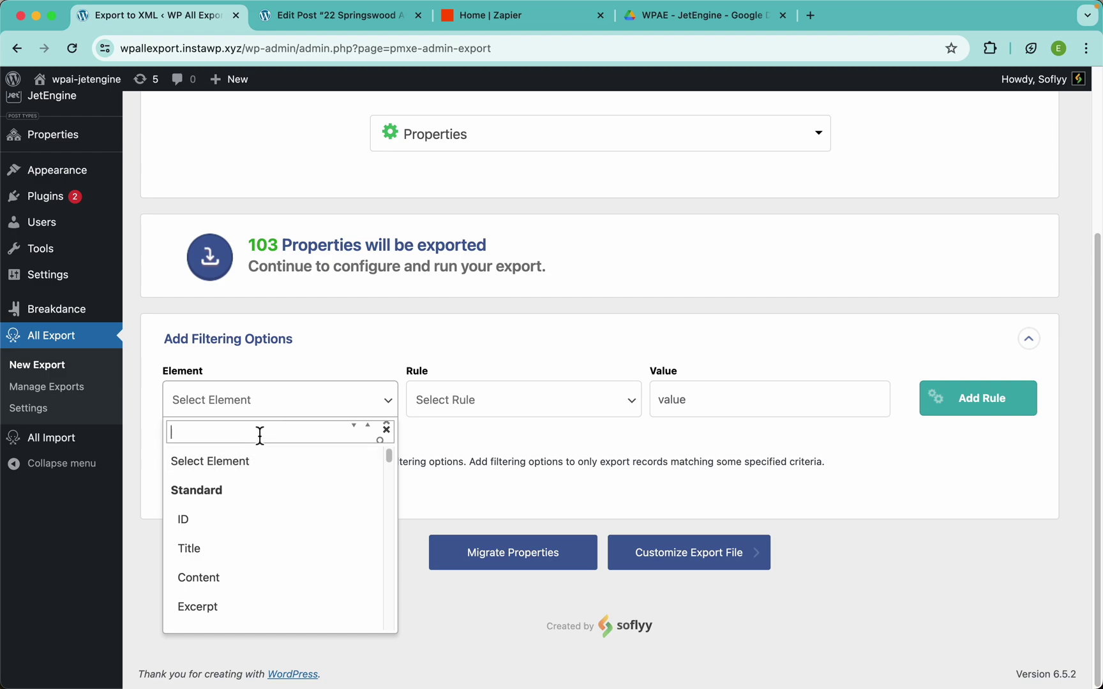
pyautogui.write('ava')
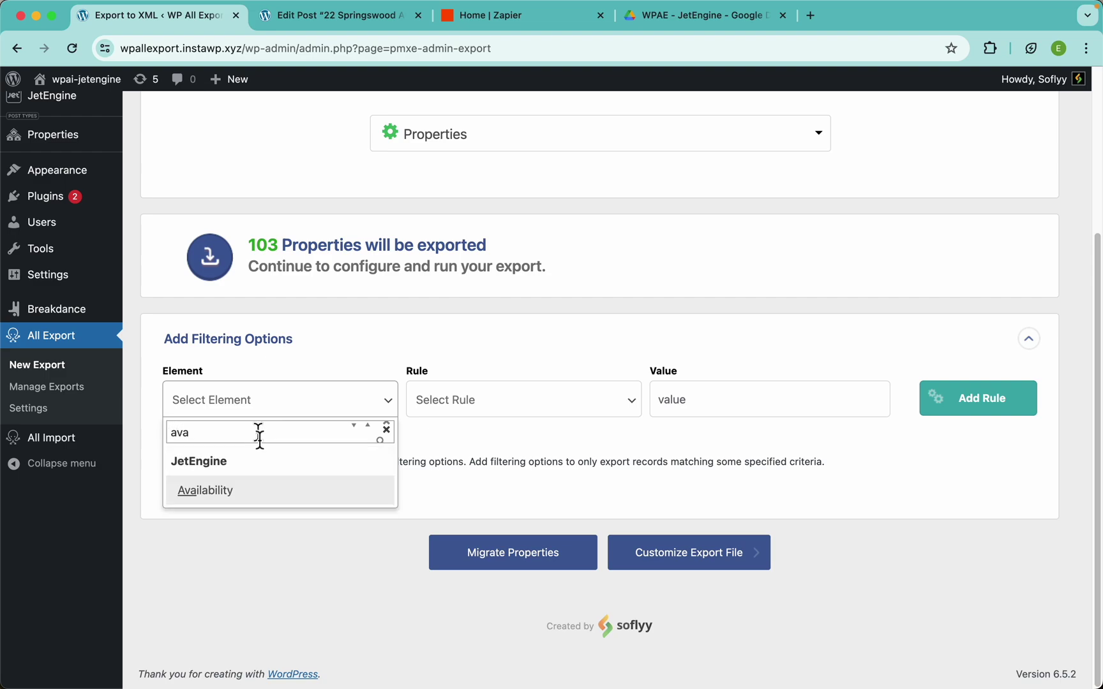
pyautogui.click(230, 495)
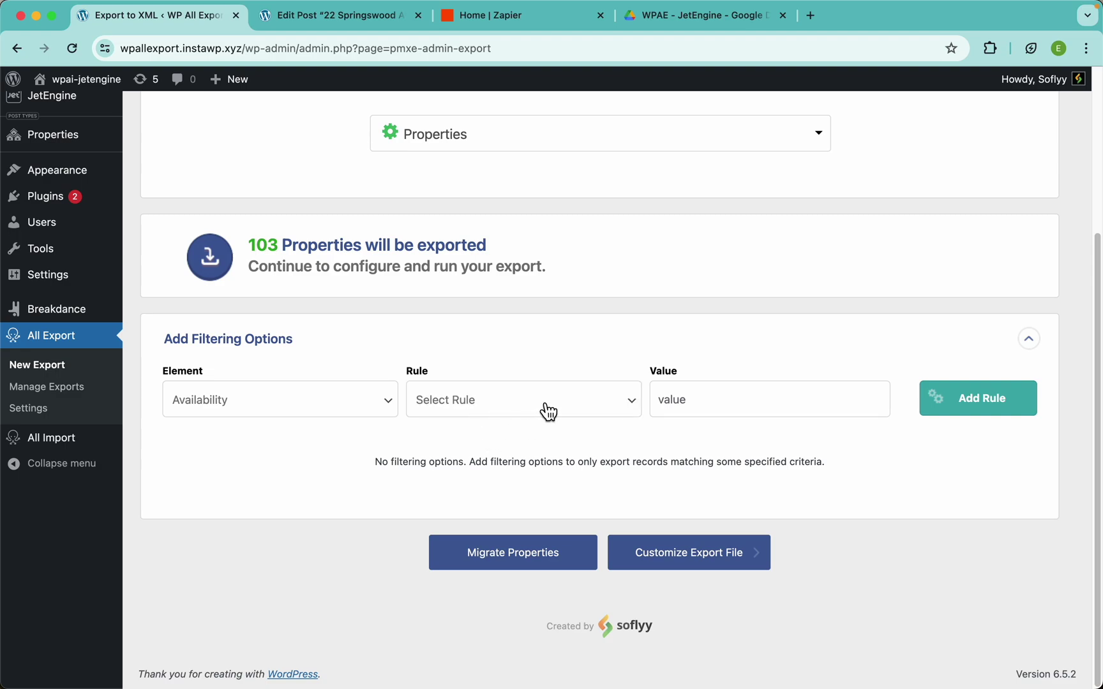
pyautogui.click(548, 408)
pyautogui.scroll(-3, 498, 586)
pyautogui.scroll(1, 497, 587)
pyautogui.scroll(3, 497, 587)
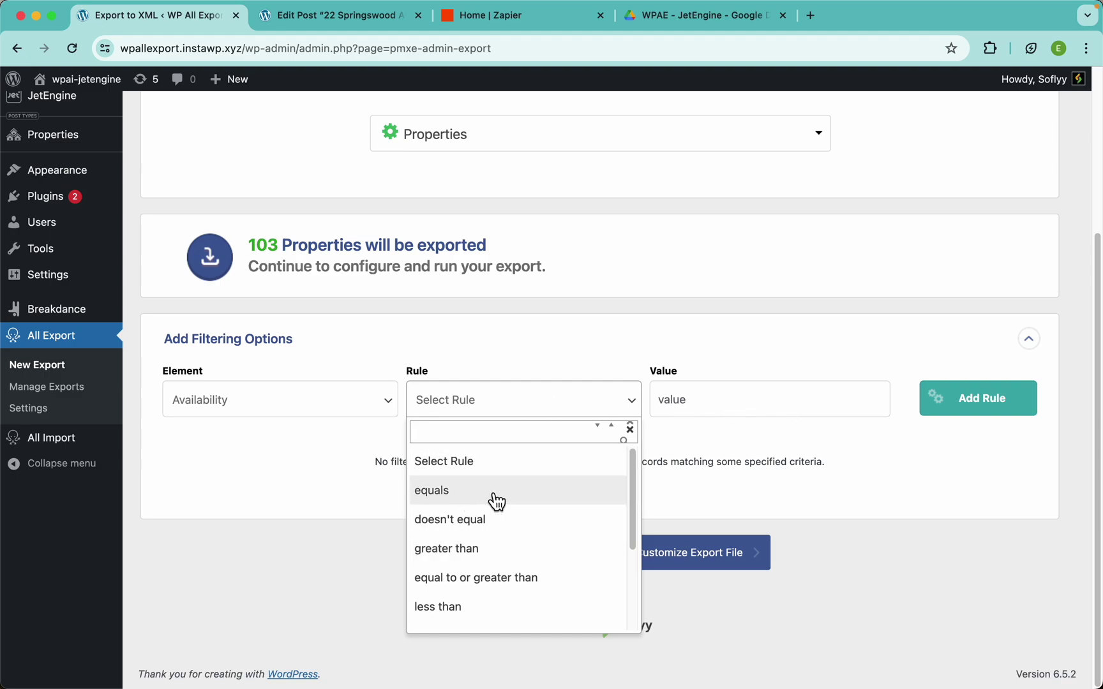
pyautogui.click(466, 504)
pyautogui.click(725, 397)
pyautogui.write('On Mar')
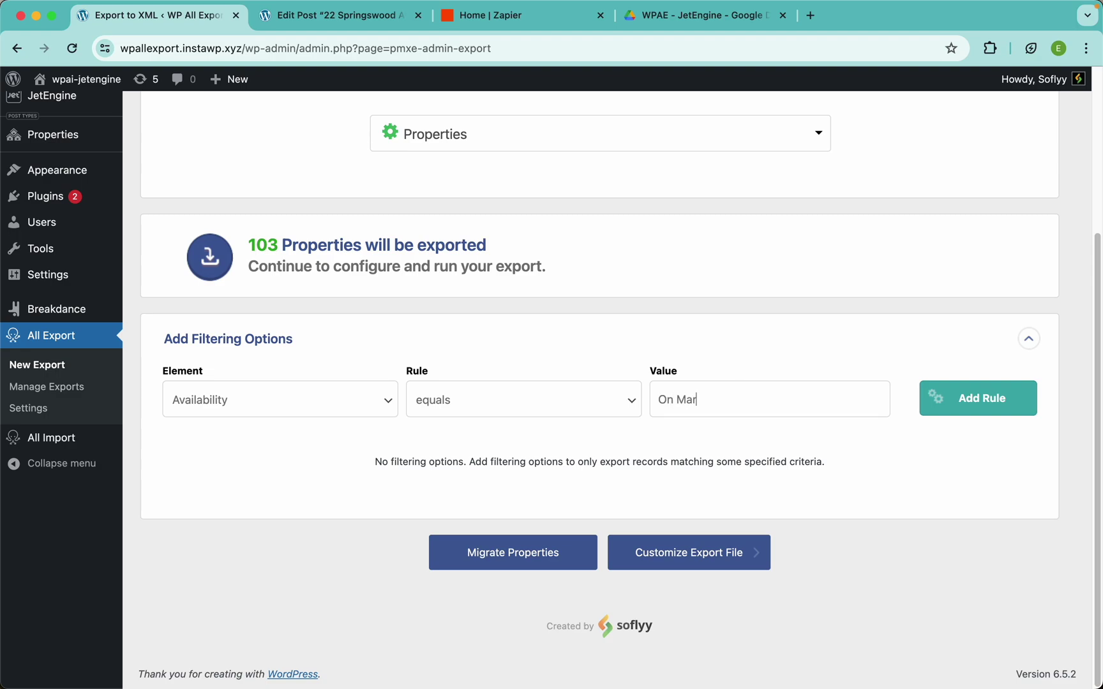
pyautogui.write('ket')
pyautogui.click(977, 416)
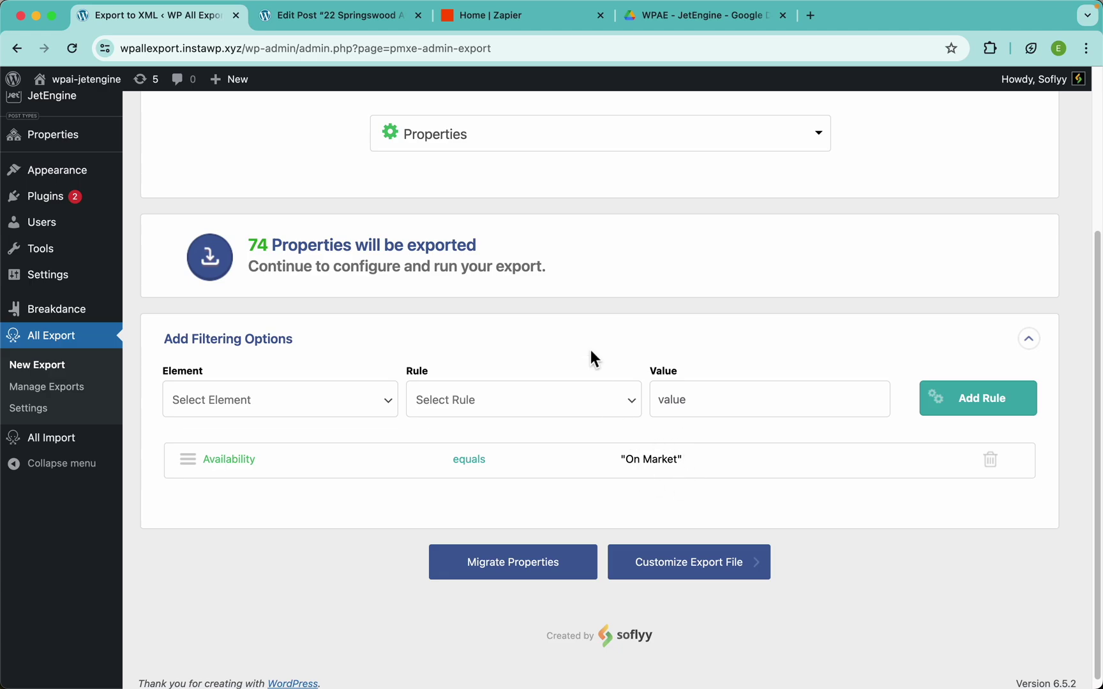
pyautogui.scroll(3, 590, 323)
pyautogui.scroll(-3, 588, 315)
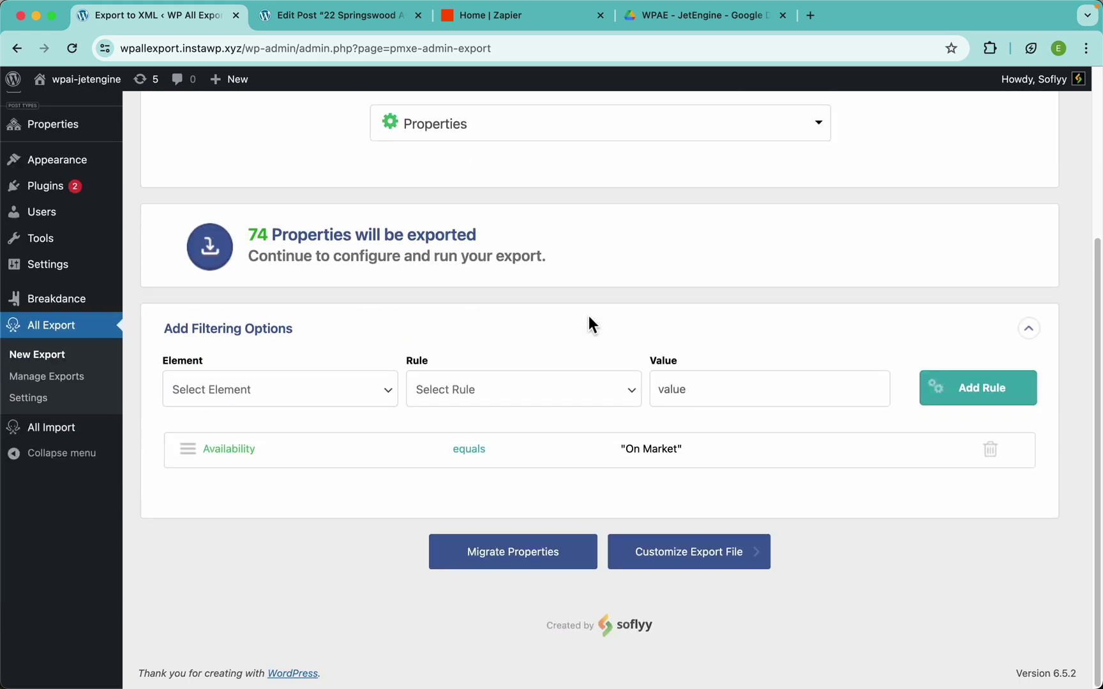
pyautogui.click(278, 396)
pyautogui.scroll(-10, 258, 566)
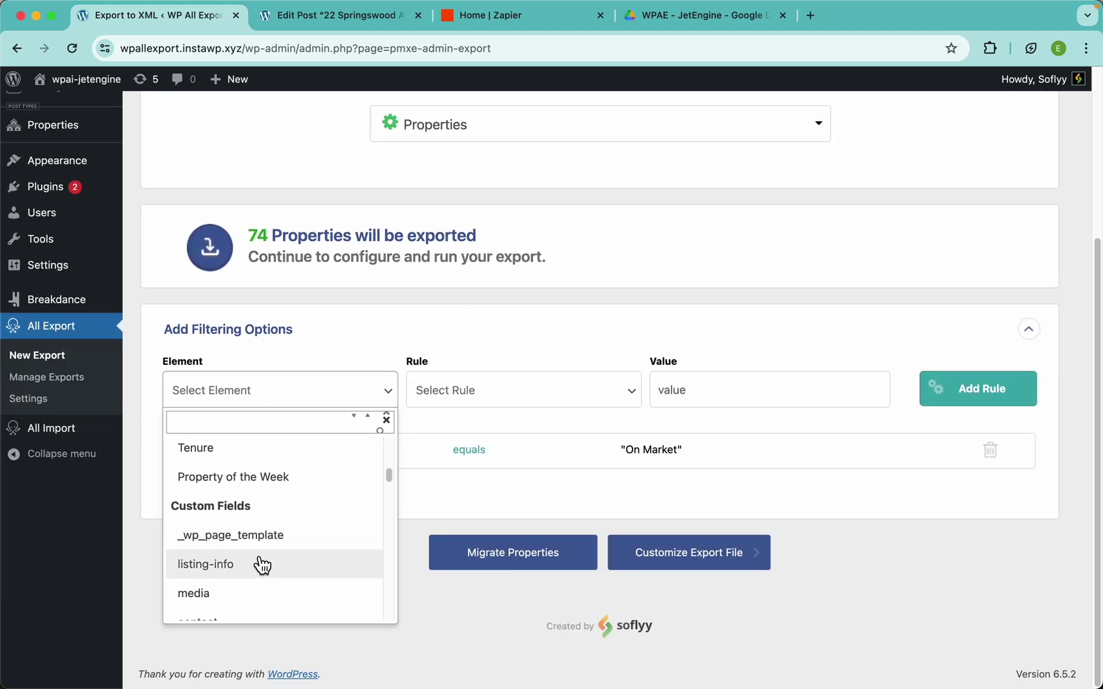
pyautogui.scroll(10, 262, 565)
pyautogui.click(391, 404)
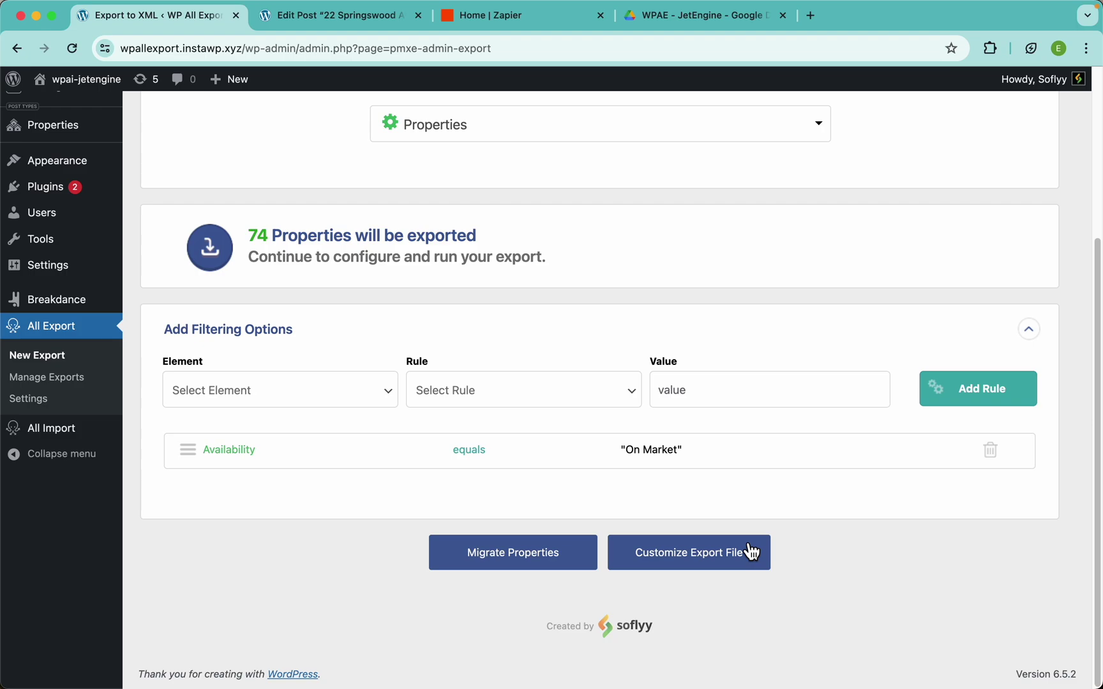
# Remove the ID column so the export holds only Title and Content, previewing before and after
pyautogui.click(700, 574)
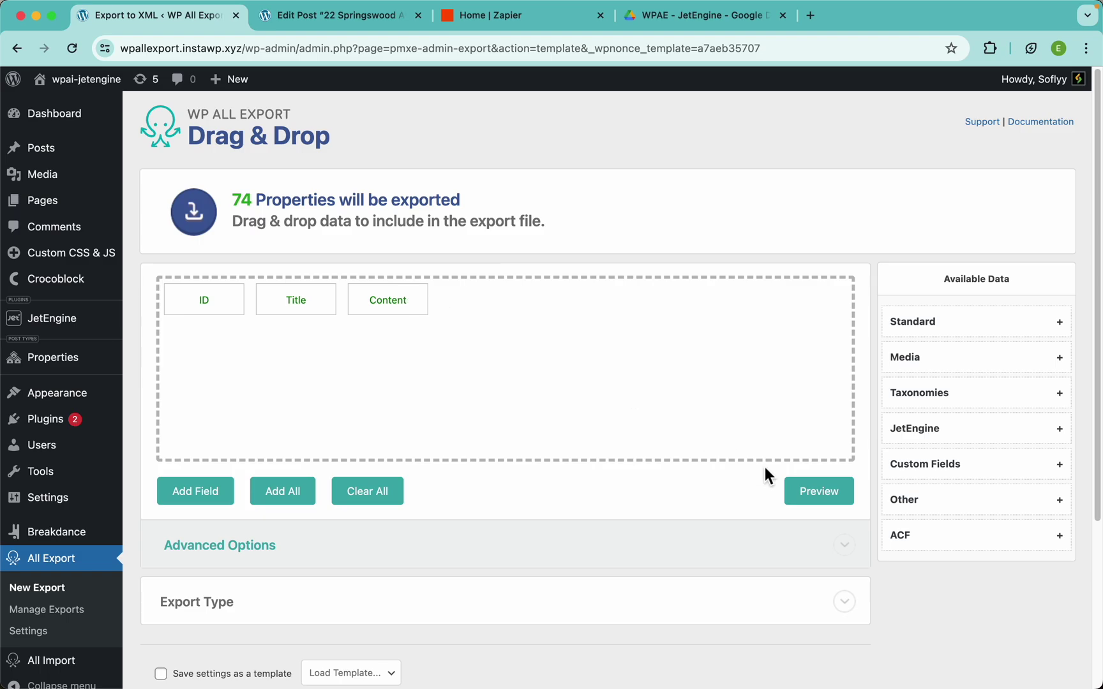
pyautogui.click(823, 499)
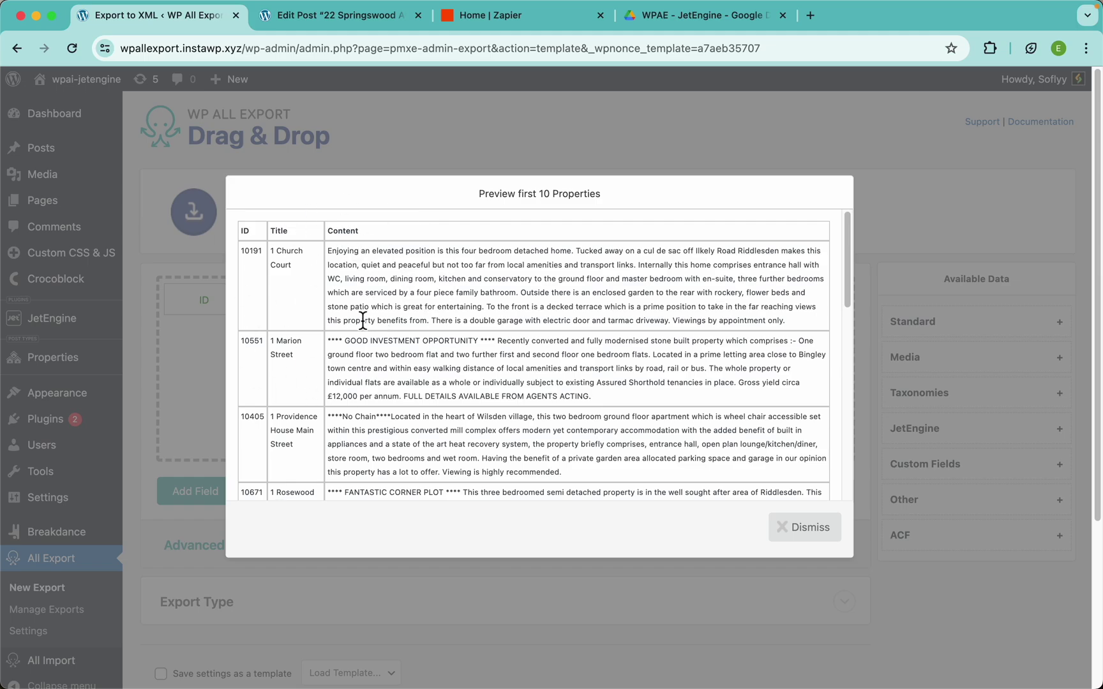
pyautogui.click(324, 134)
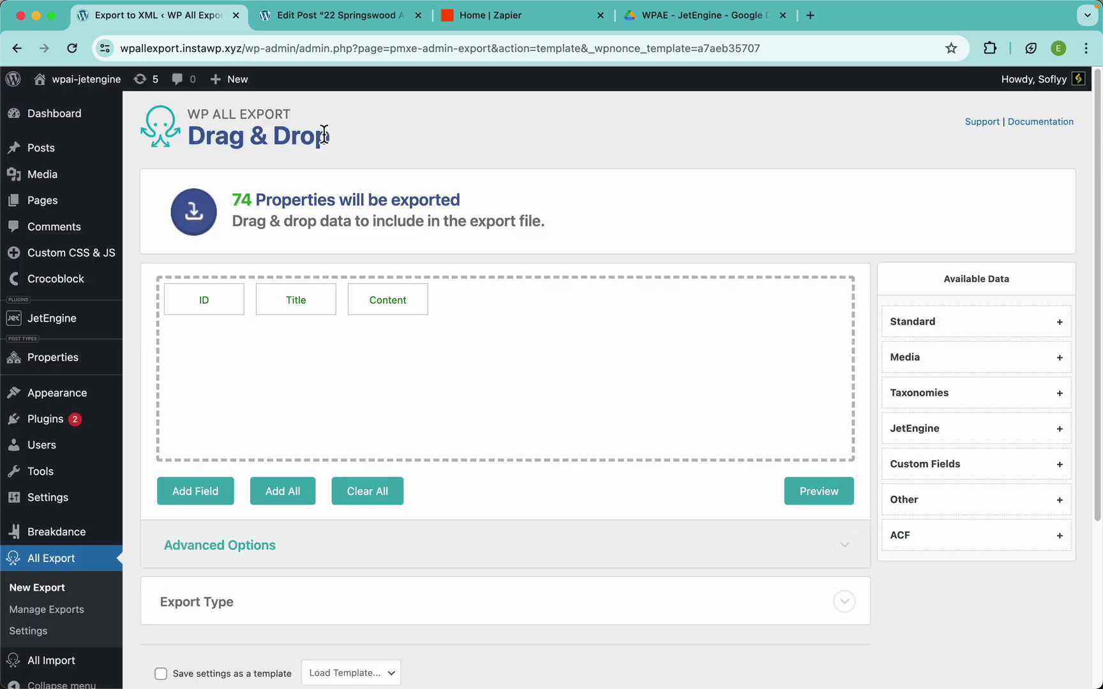
pyautogui.moveTo(208, 307); pyautogui.dragTo(152, 214)
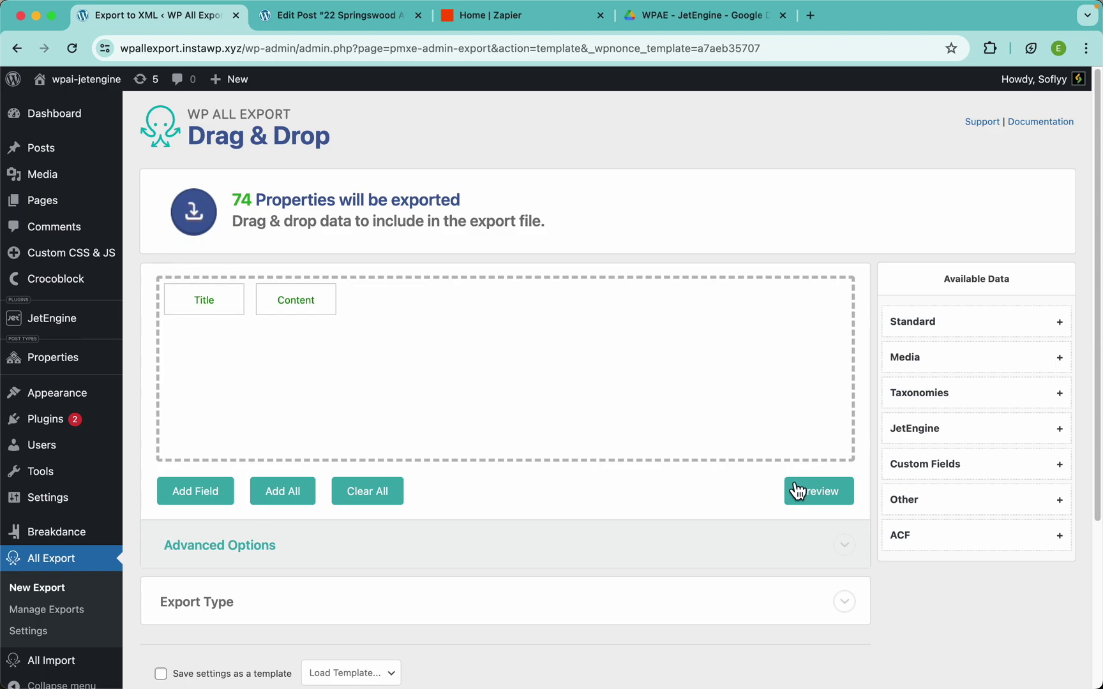
pyautogui.click(817, 489)
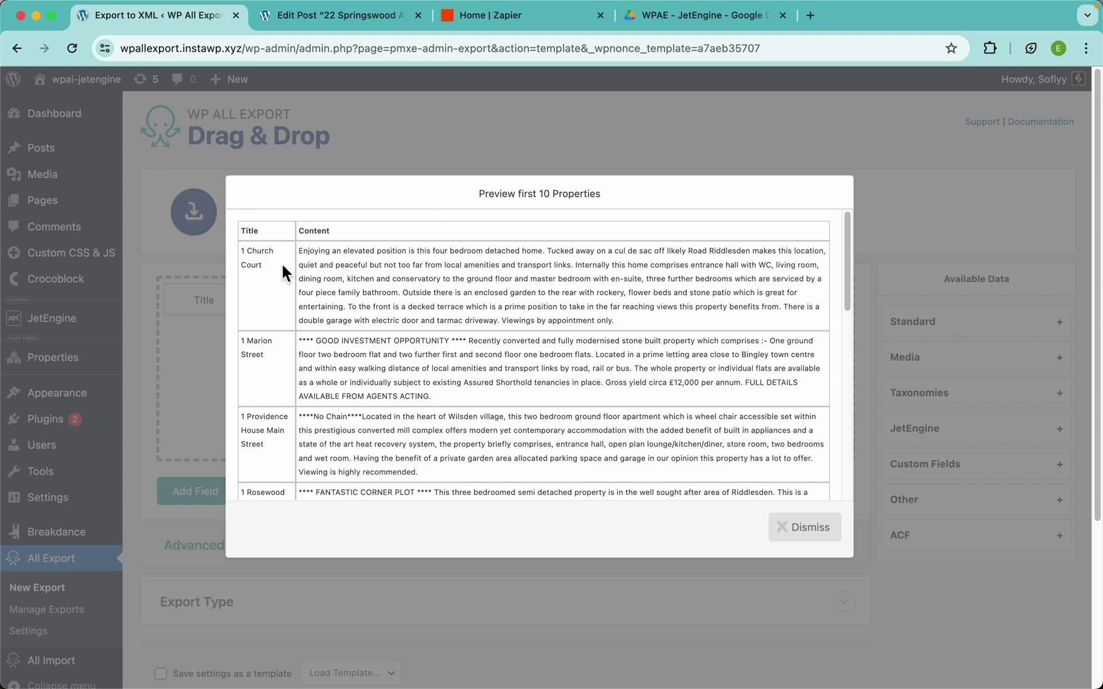
pyautogui.moveTo(268, 263); pyautogui.dragTo(242, 253)
pyautogui.press('super+c')
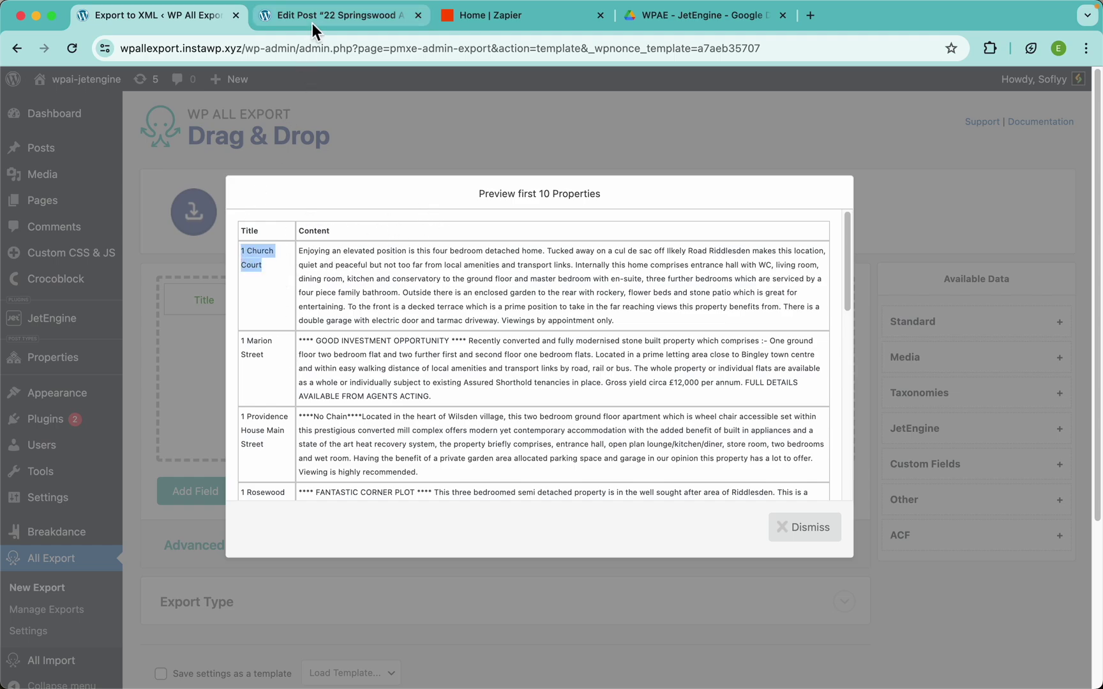
pyautogui.click(312, 21)
pyautogui.hscroll(-5, 232, 251)
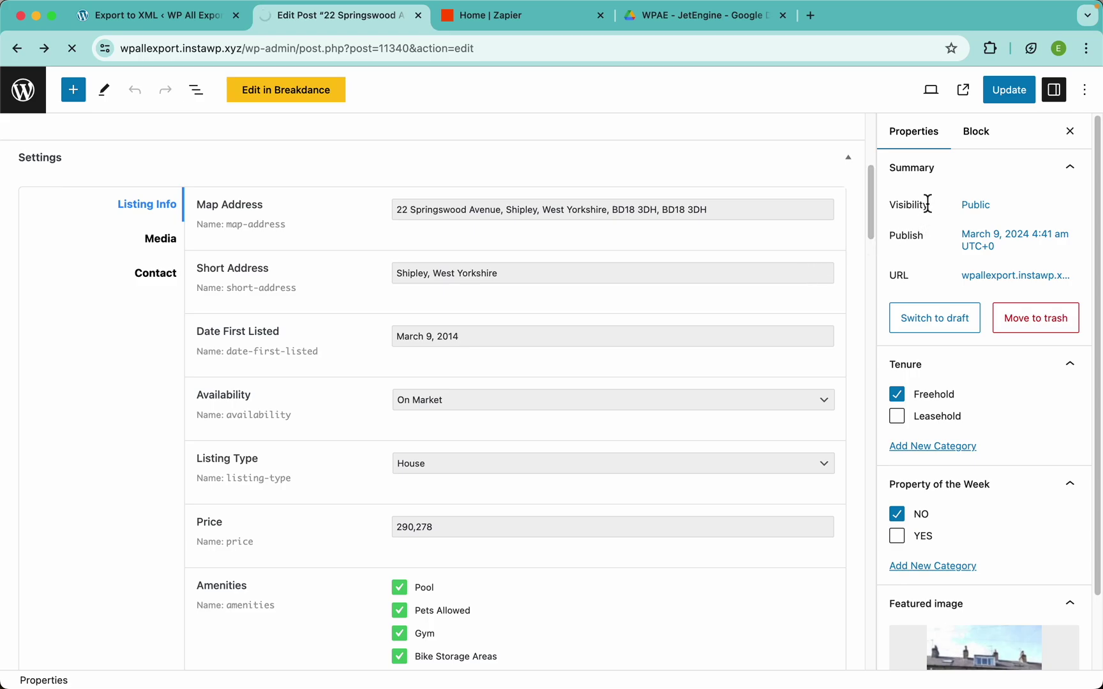
pyautogui.click(946, 153)
pyautogui.press('super+v')
pyautogui.press('Return')
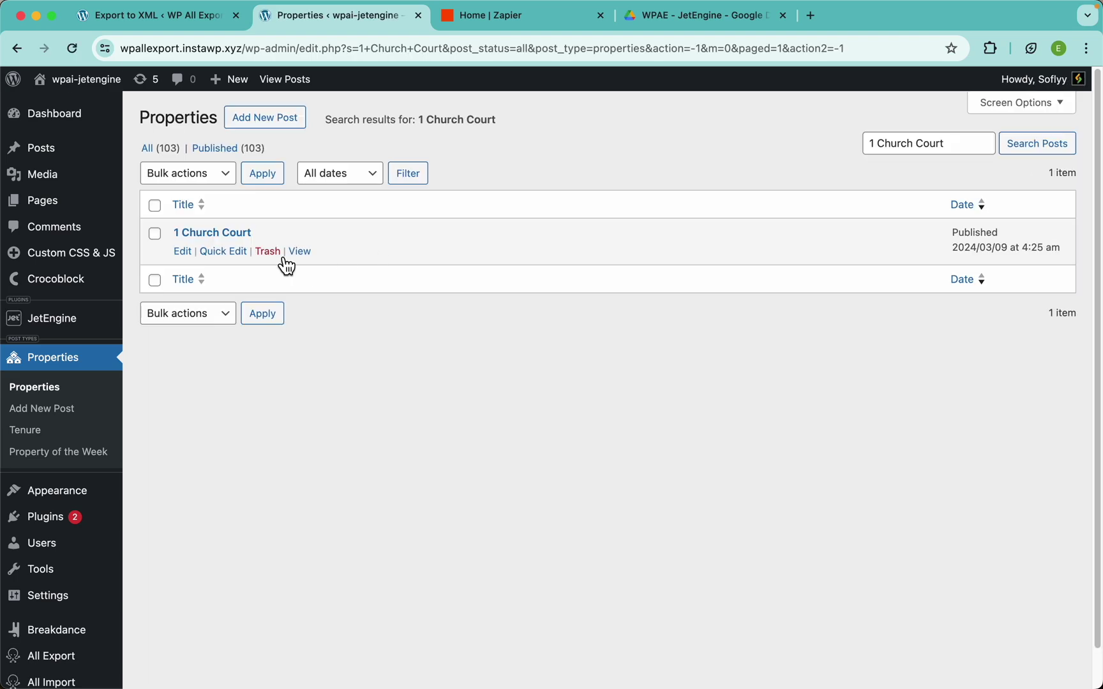
pyautogui.click(231, 241)
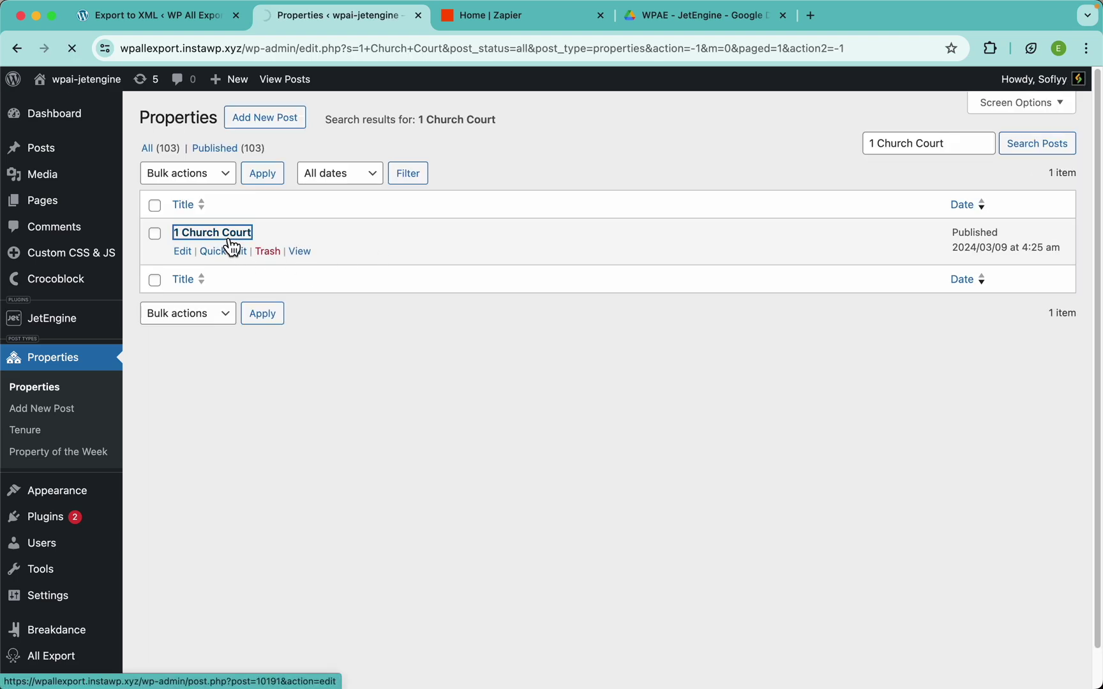
pyautogui.scroll(-5, 315, 469)
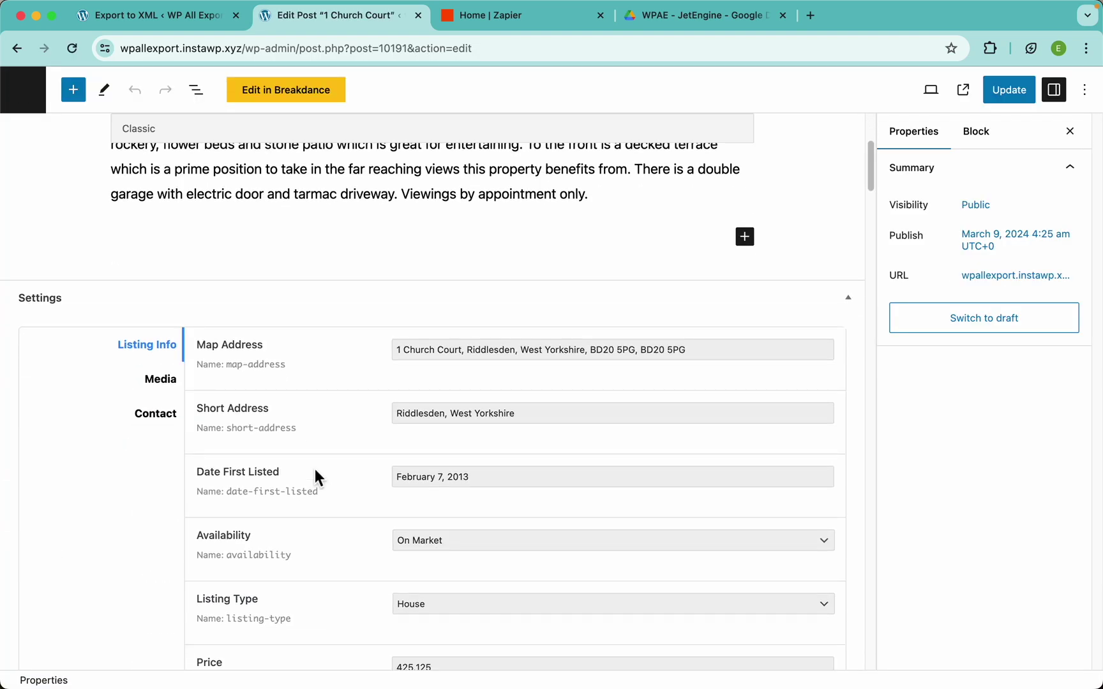
pyautogui.scroll(4, 390, 380)
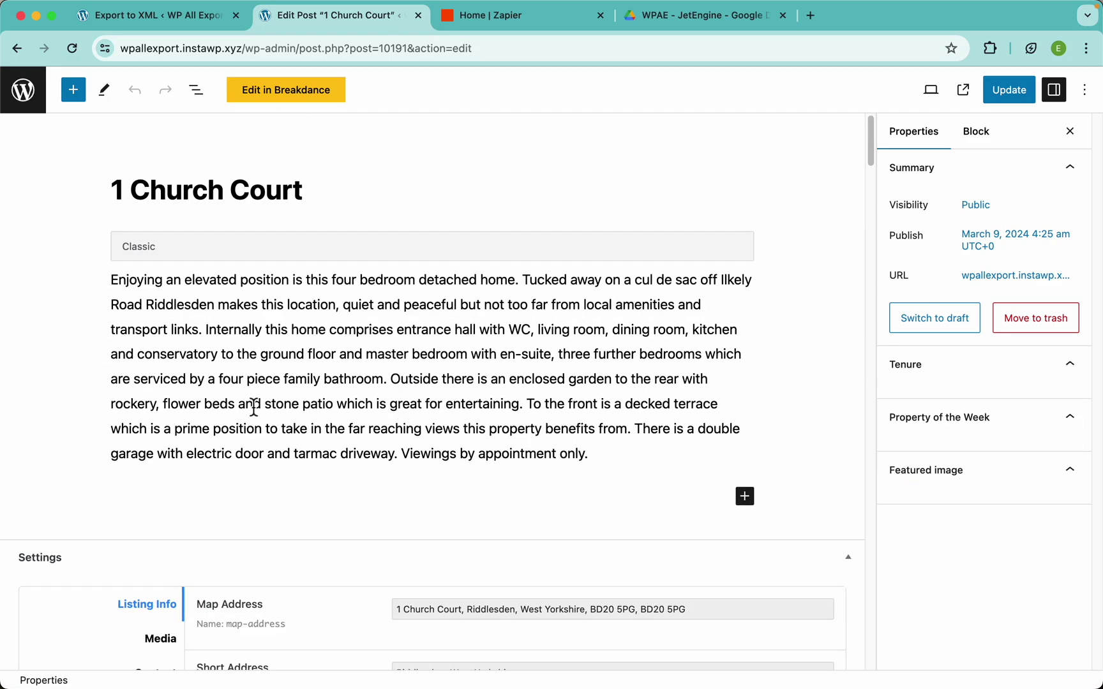
pyautogui.click(182, 27)
pyautogui.click(344, 284)
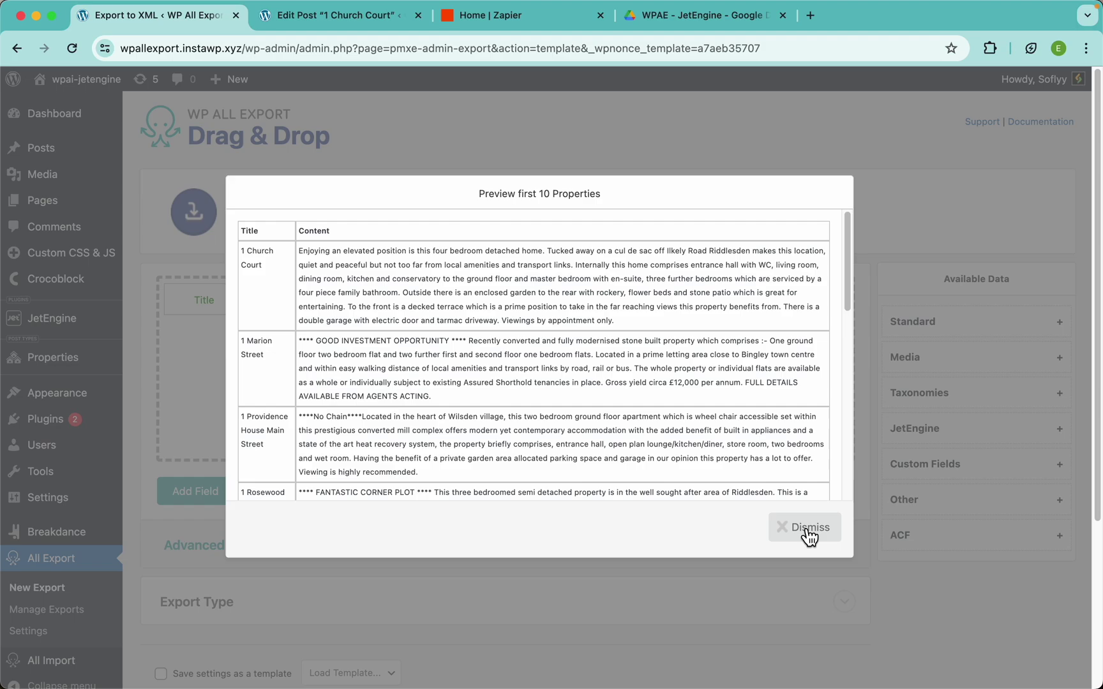
pyautogui.click(809, 534)
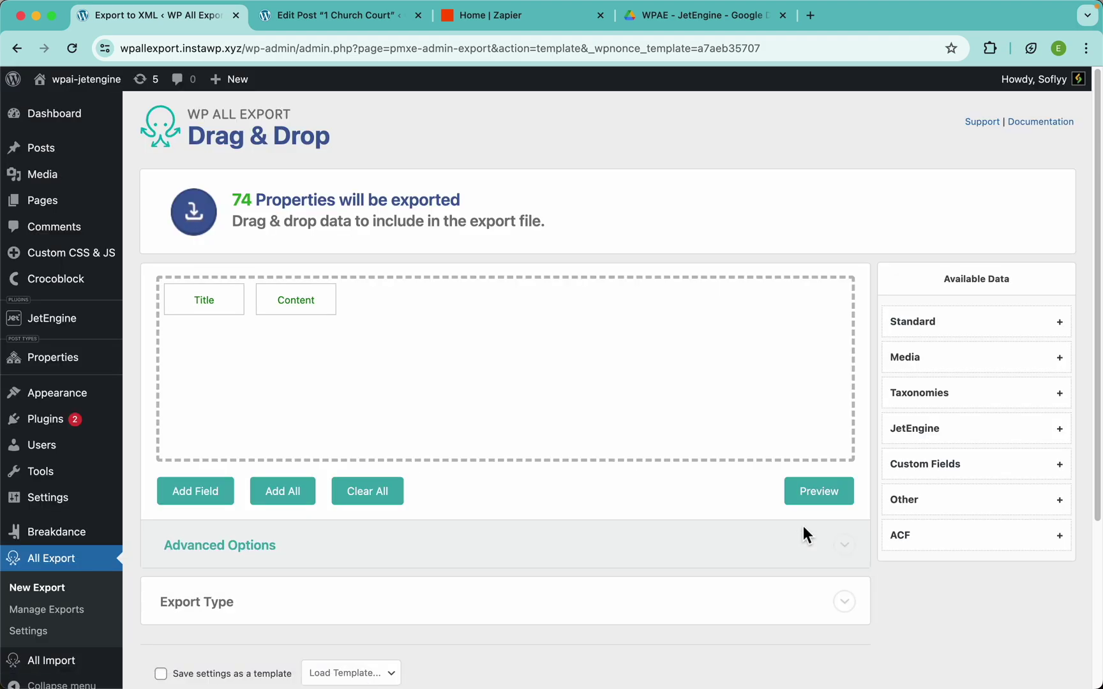
# Add the JetEngine Map Address field as a third column and preview the export
pyautogui.click(937, 432)
pyautogui.scroll(-2, 935, 404)
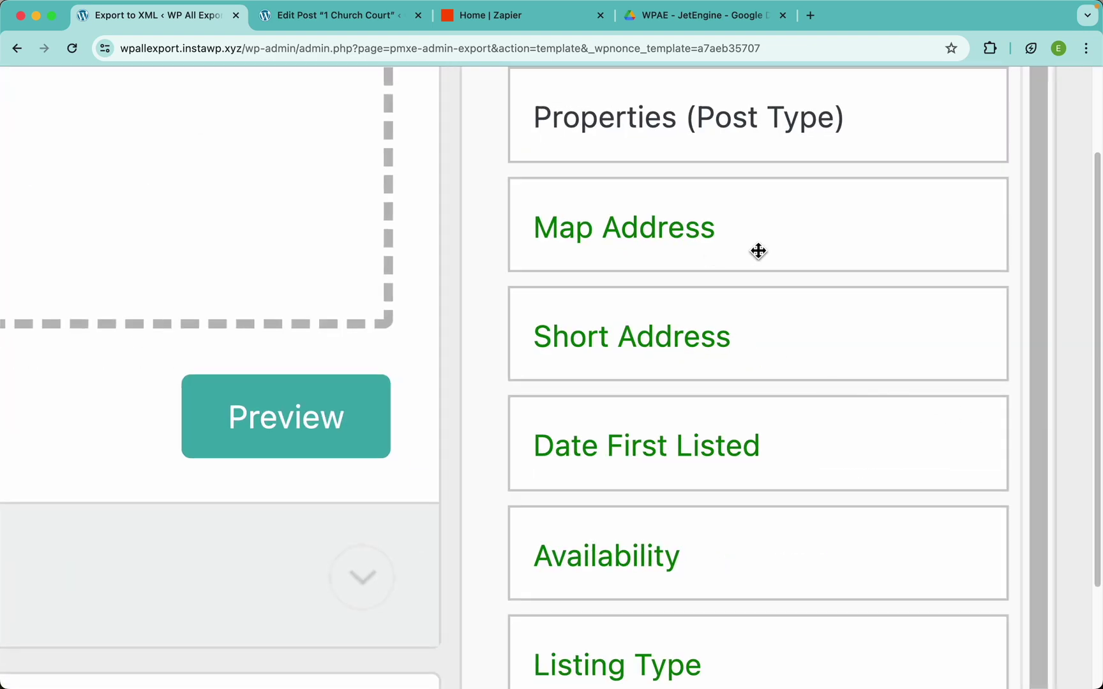
pyautogui.scroll(2, 758, 251)
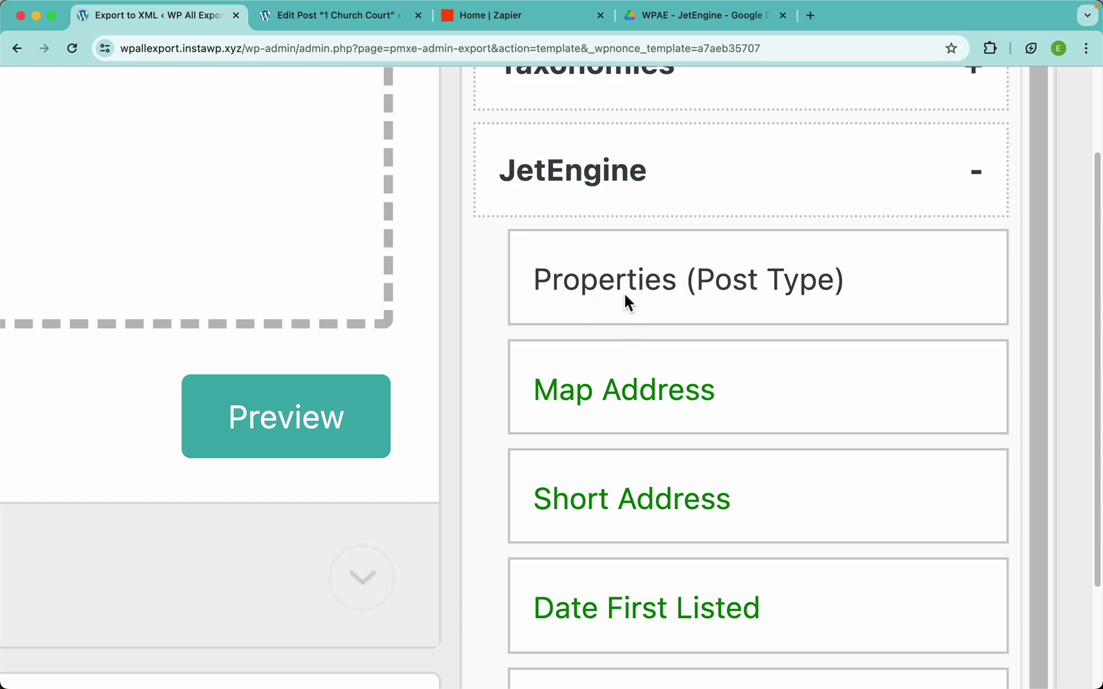
pyautogui.scroll(-6, 690, 436)
pyautogui.scroll(6, 689, 434)
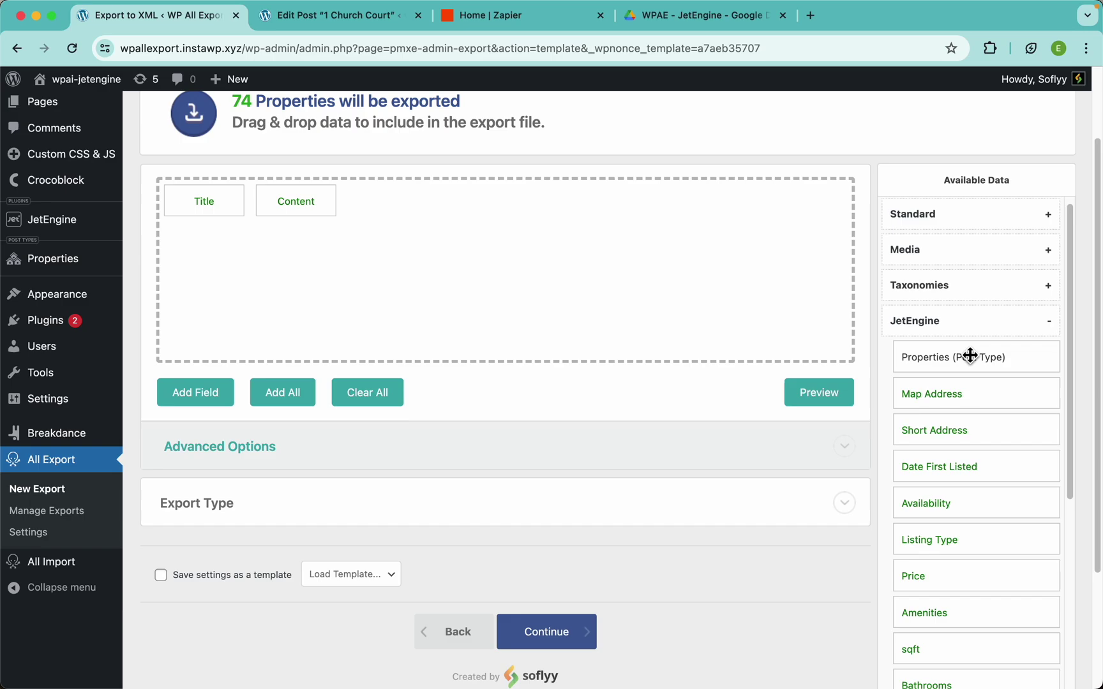
pyautogui.moveTo(946, 406); pyautogui.dragTo(662, 299)
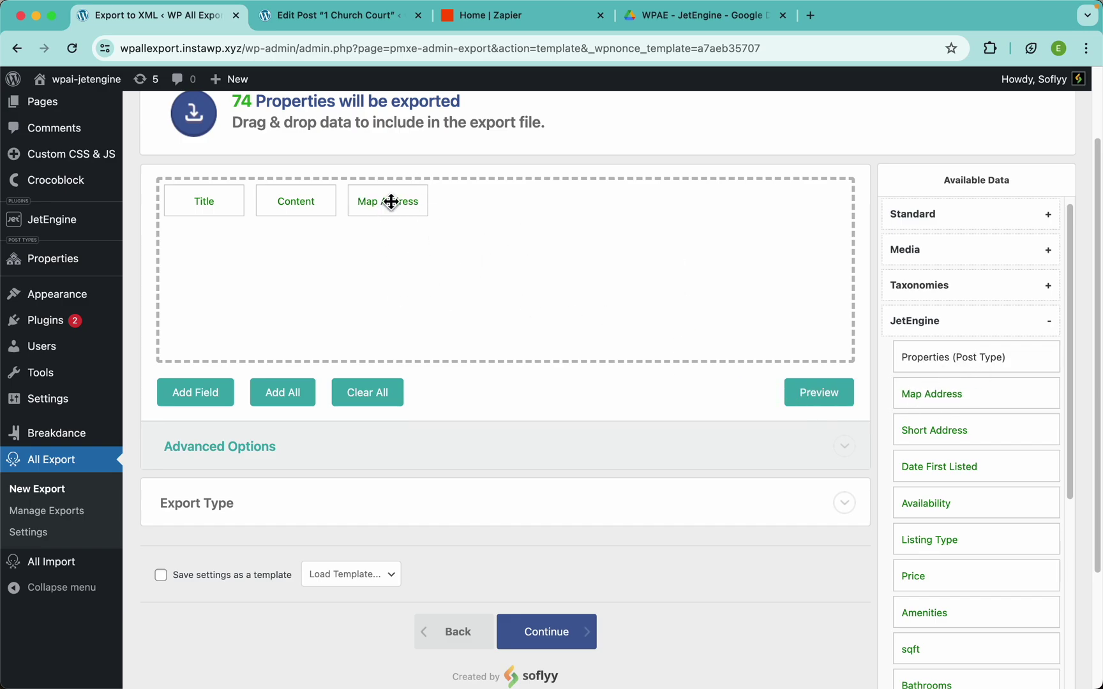
pyautogui.click(808, 409)
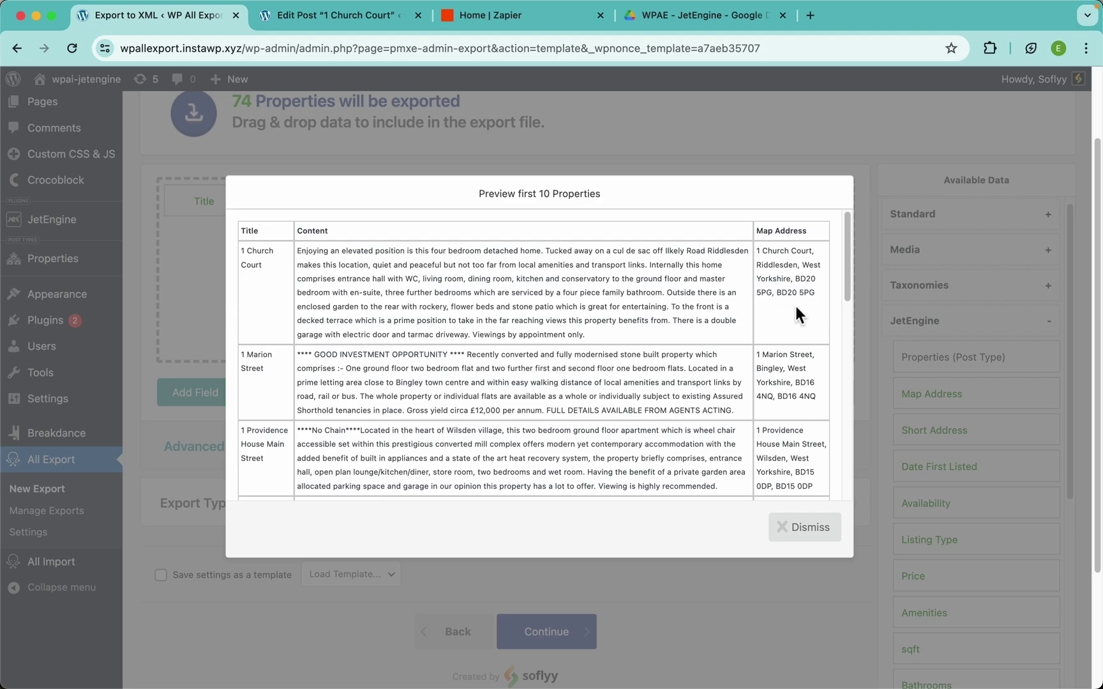
pyautogui.click(334, 15)
pyautogui.scroll(-3, 273, 512)
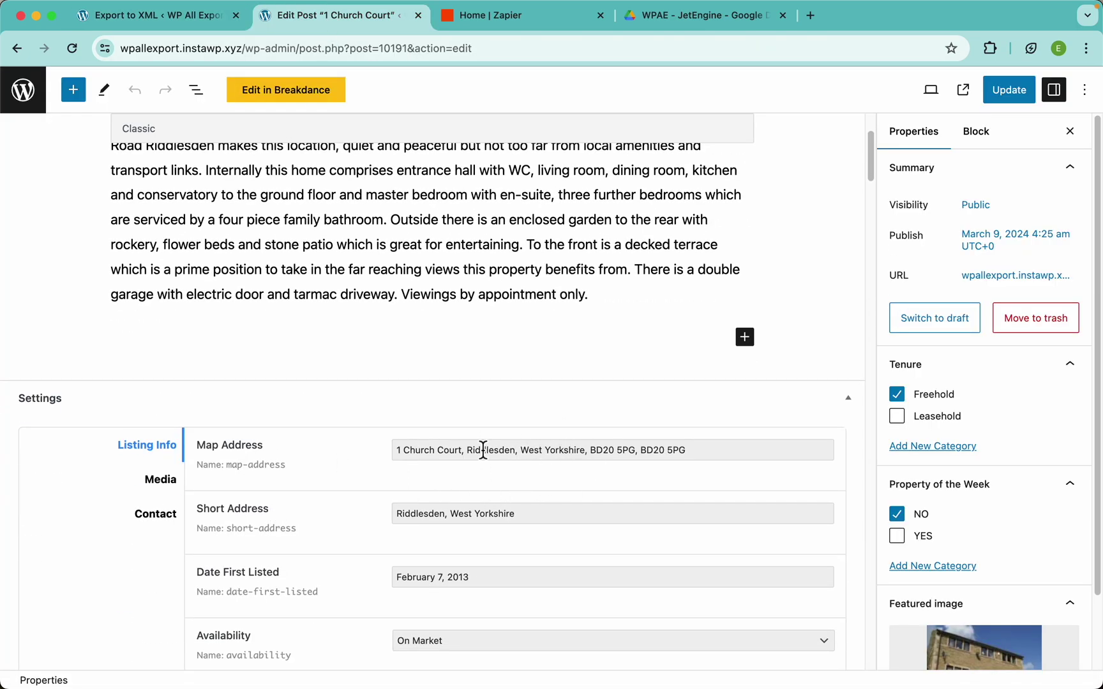
pyautogui.click(158, 15)
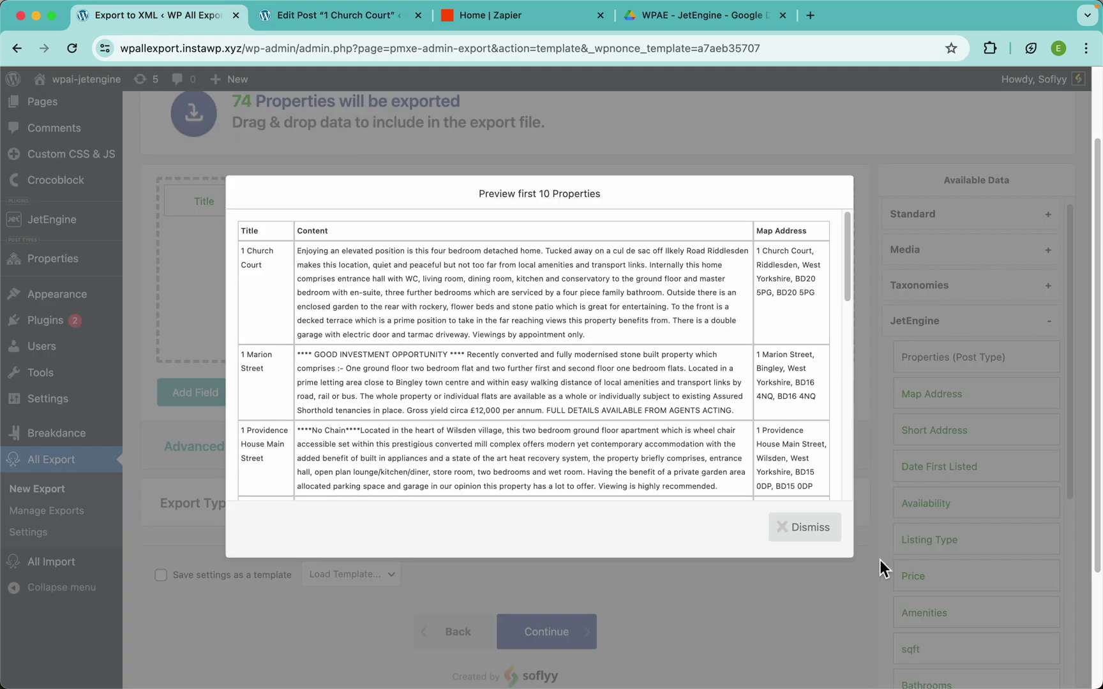
pyautogui.click(824, 537)
# Replace Map Address with the whole Properties (Post Type) JetEngine field group and preview 10 rows
pyautogui.moveTo(394, 202); pyautogui.dragTo(384, 161)
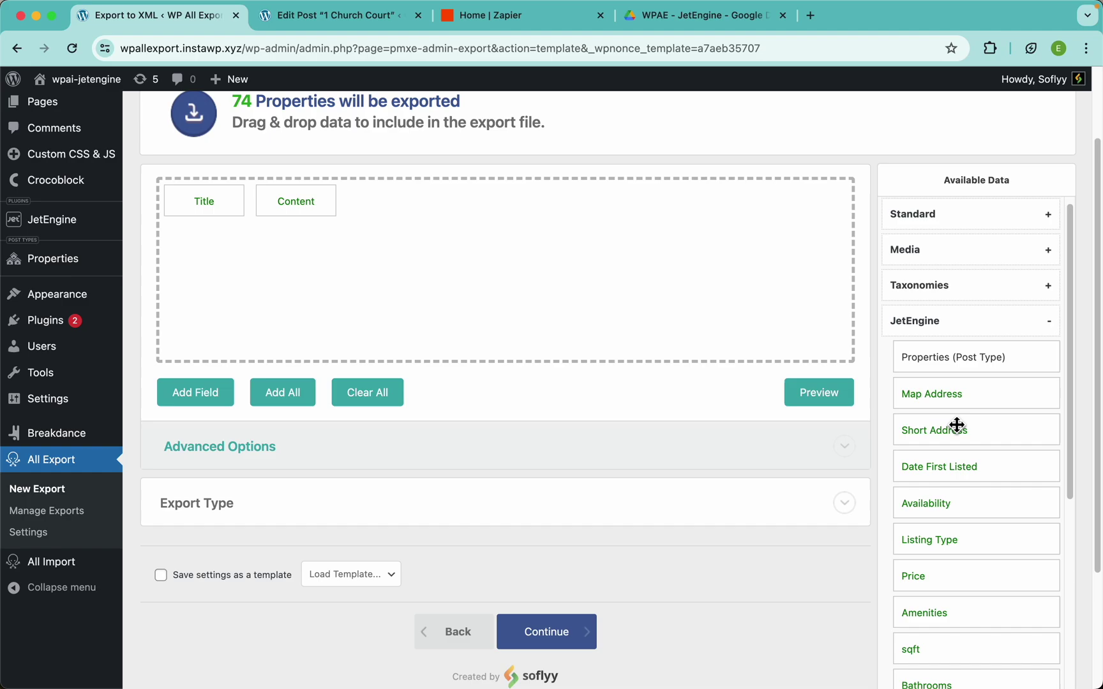
pyautogui.scroll(-3, 952, 534)
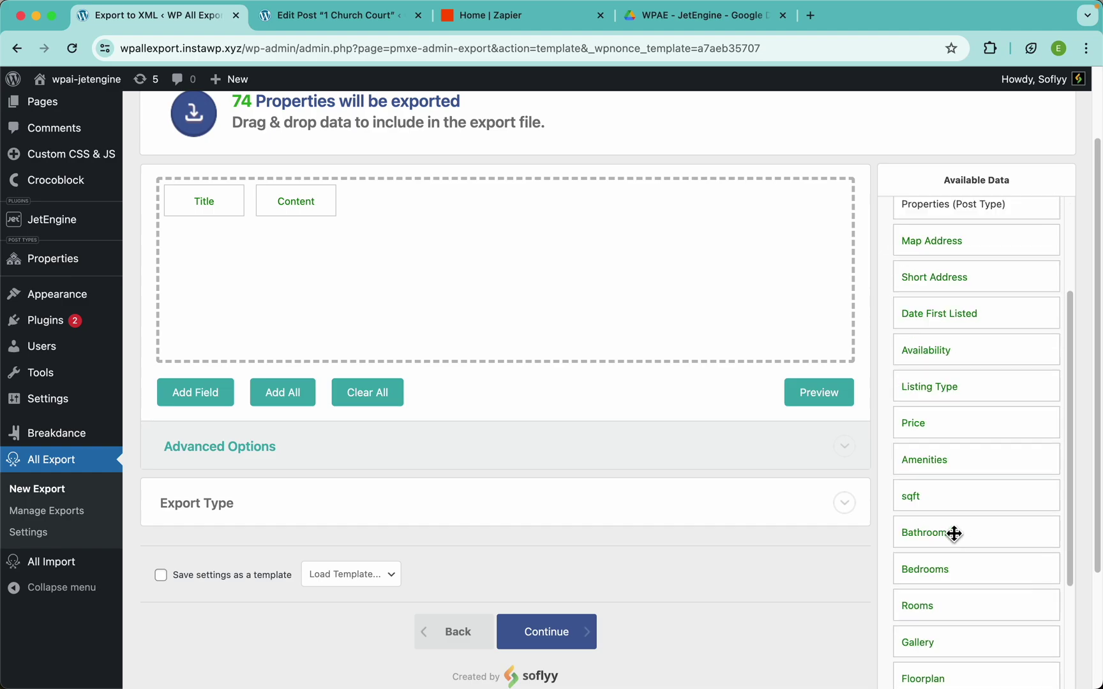
pyautogui.scroll(4, 953, 535)
pyautogui.moveTo(950, 368); pyautogui.dragTo(675, 293)
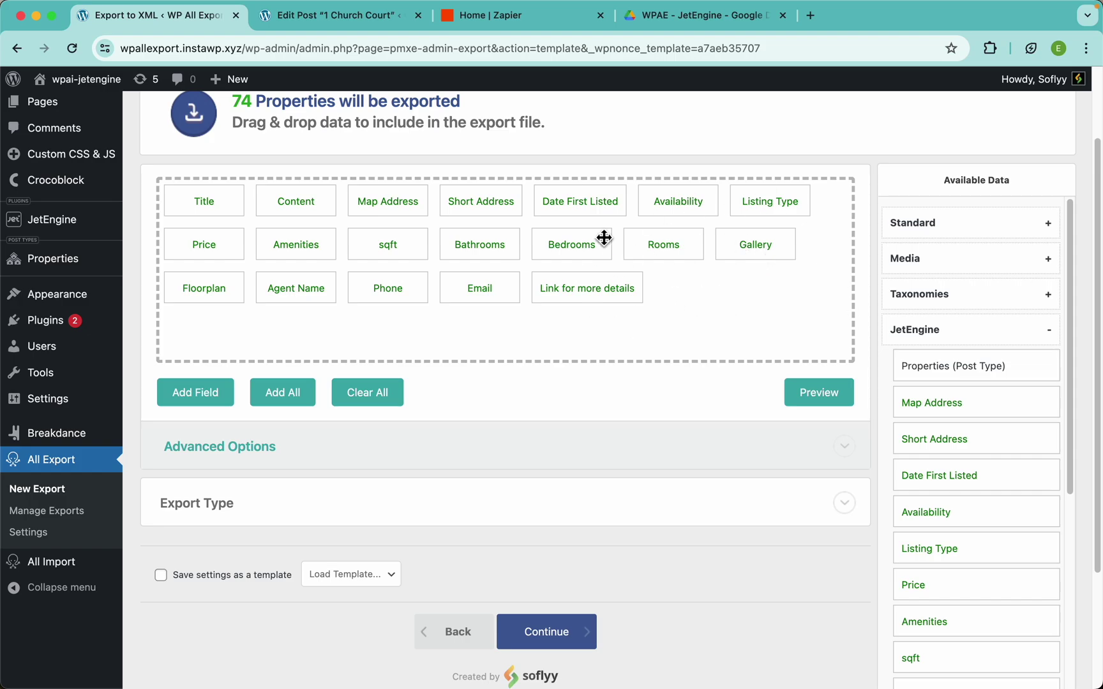
pyautogui.moveTo(938, 369)
pyautogui.mouseDown()
pyautogui.moveTo(591, 300)
pyautogui.moveTo(926, 399)
pyautogui.moveTo(937, 382)
pyautogui.mouseUp()
pyautogui.scroll(3, 652, 251)
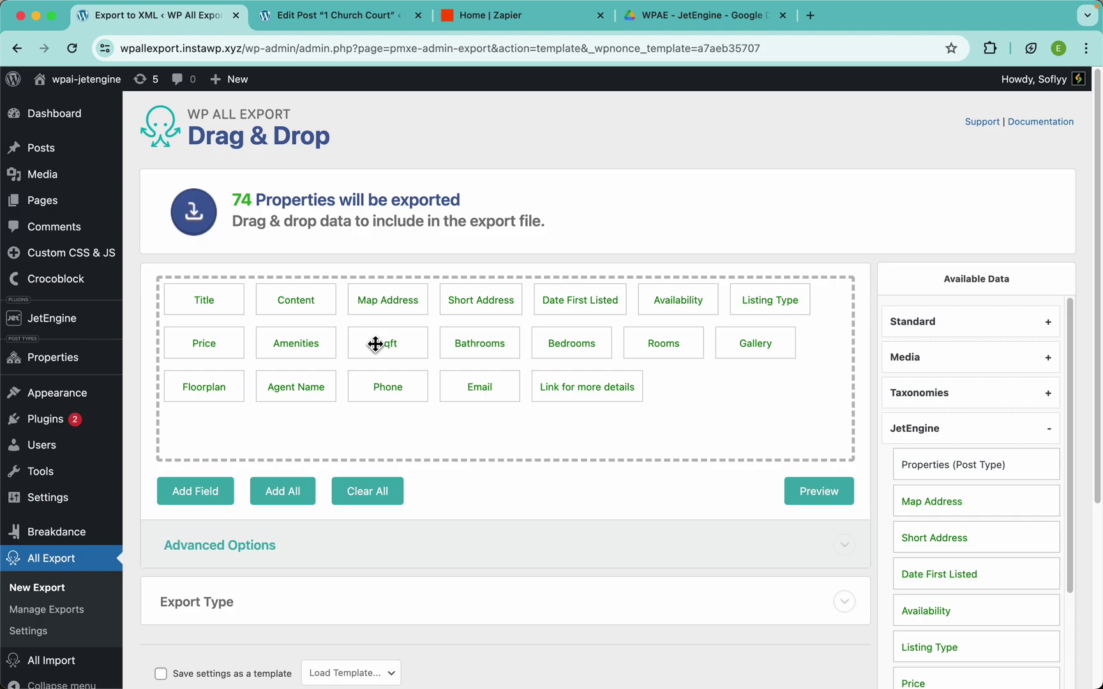
pyautogui.click(811, 501)
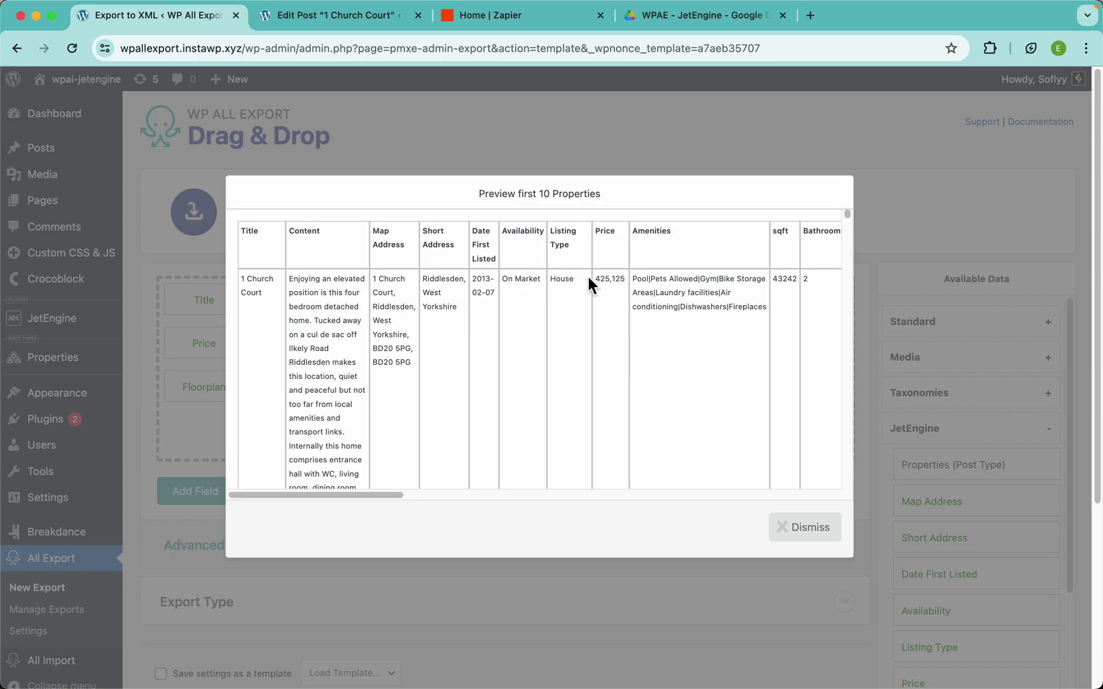
# Order the first row: Date First Listed, Title, Content, Availability, Listing Type, Price, Amenities
pyautogui.click(598, 141)
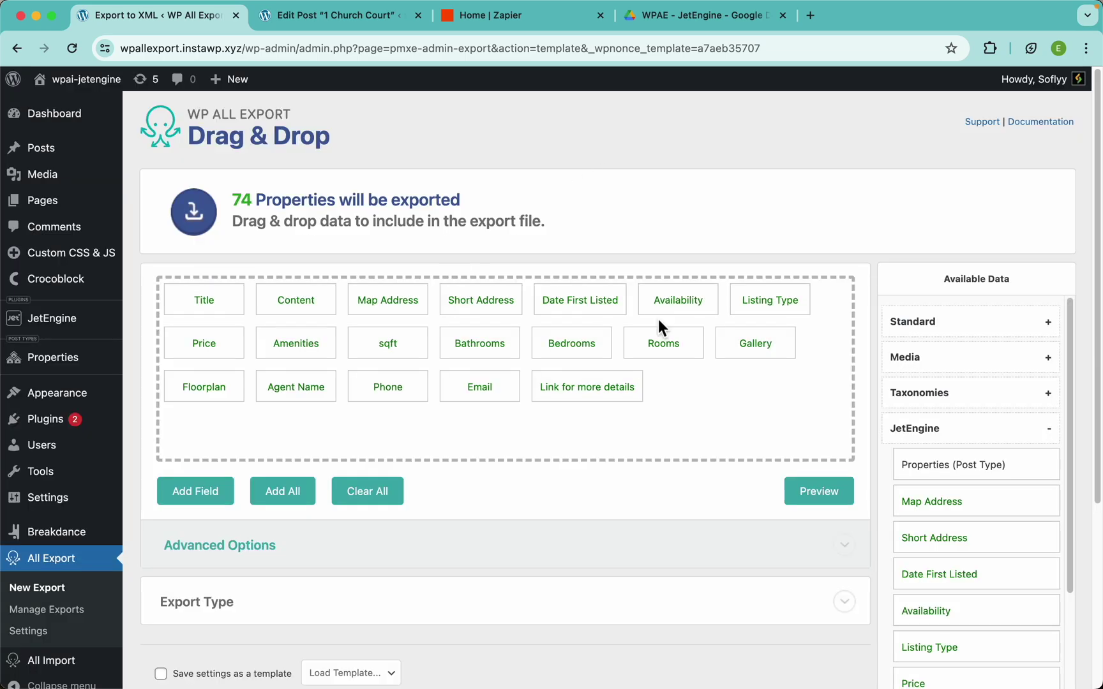
pyautogui.moveTo(764, 305); pyautogui.dragTo(378, 308)
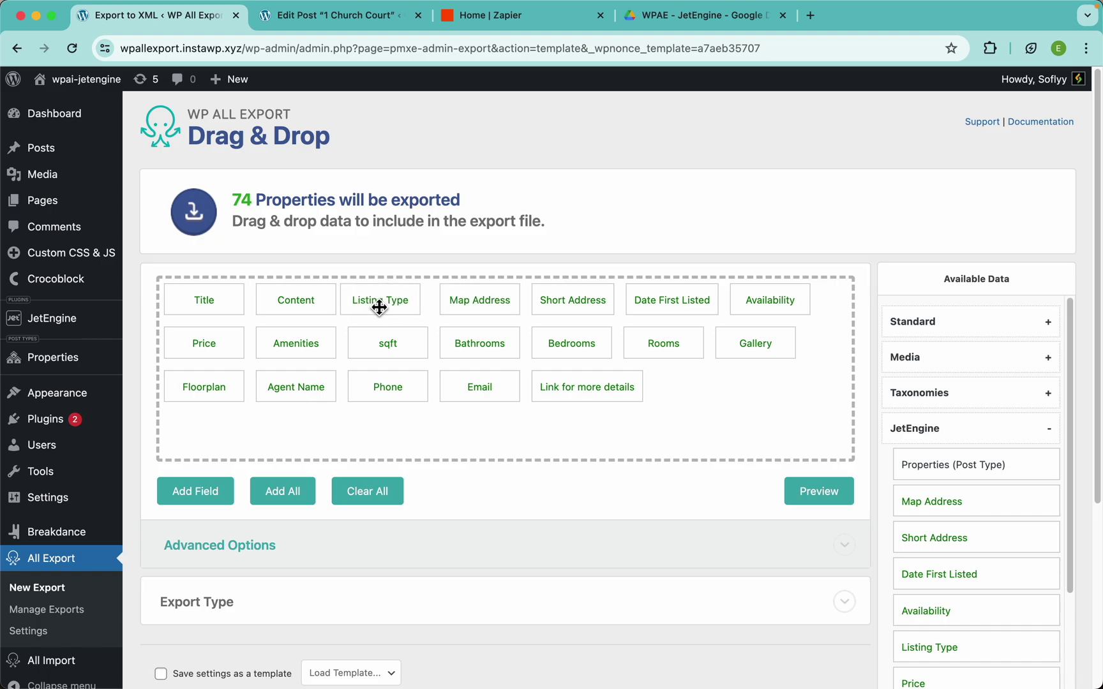
pyautogui.moveTo(648, 310); pyautogui.dragTo(219, 313)
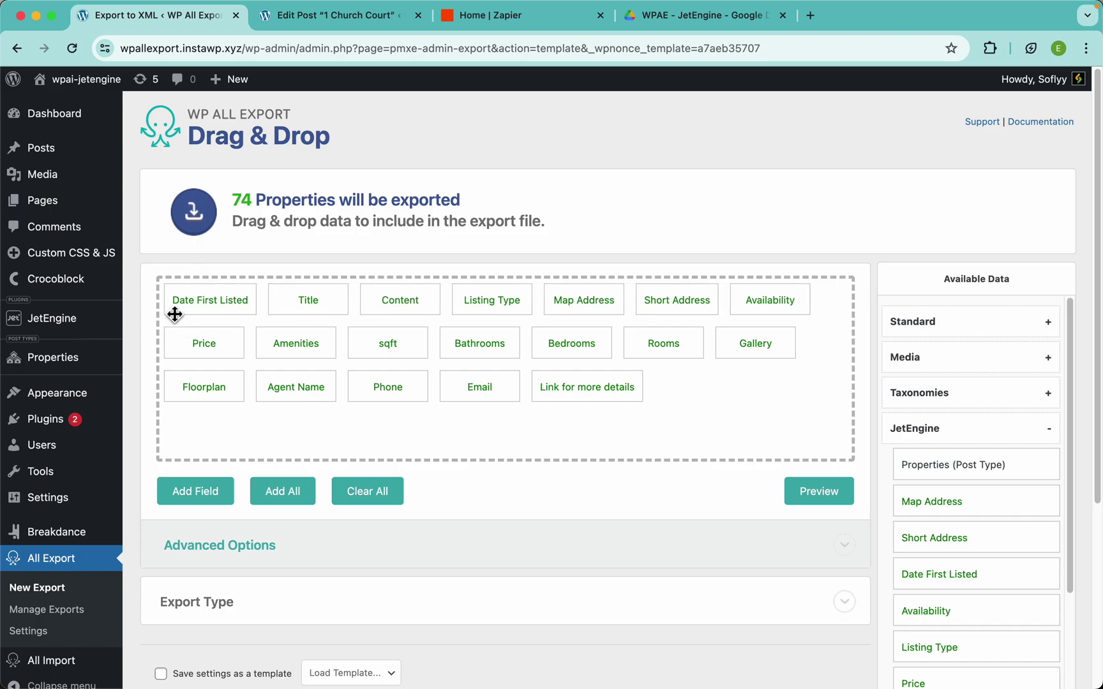
pyautogui.moveTo(221, 344); pyautogui.dragTo(605, 306)
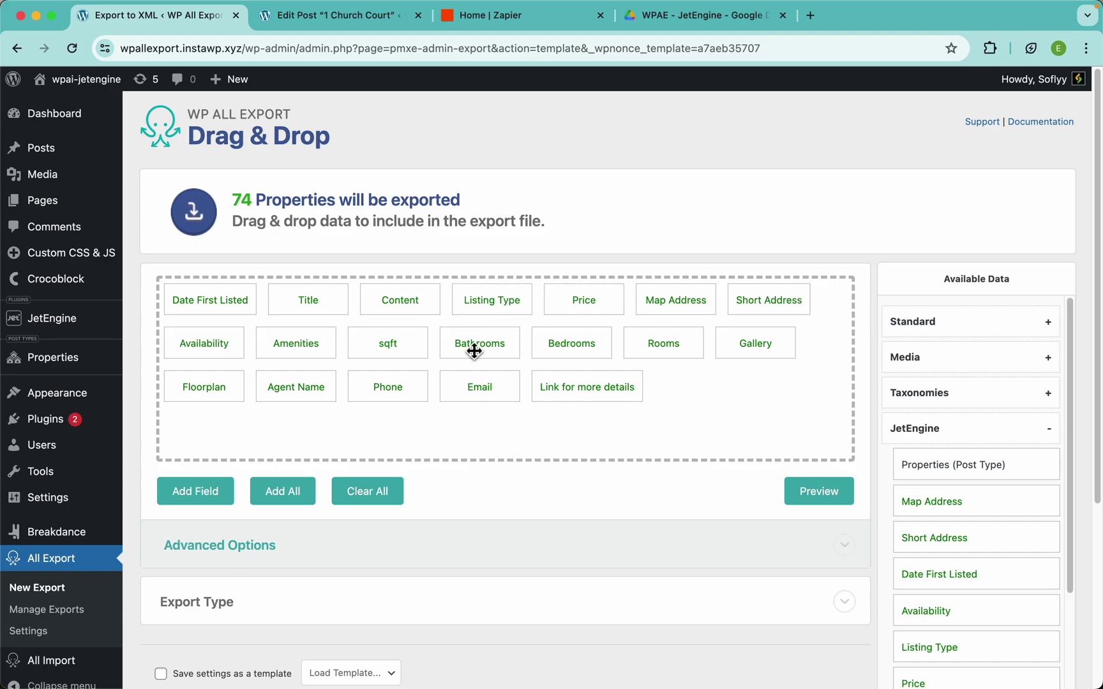
pyautogui.moveTo(217, 352); pyautogui.dragTo(475, 312)
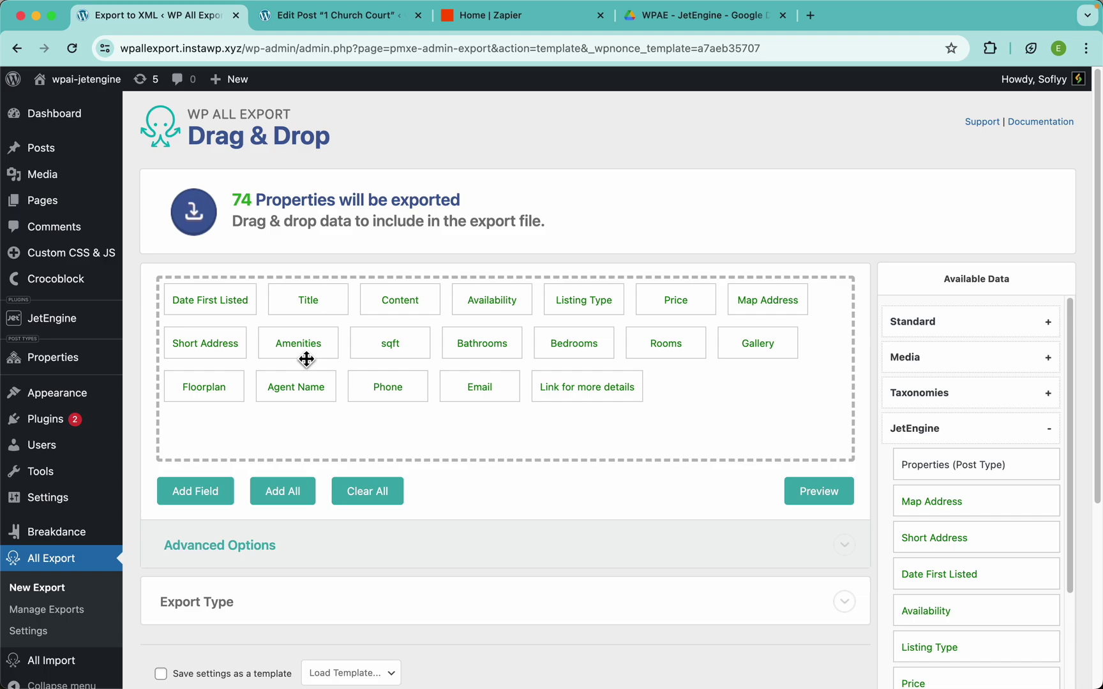
pyautogui.moveTo(302, 357); pyautogui.dragTo(758, 313)
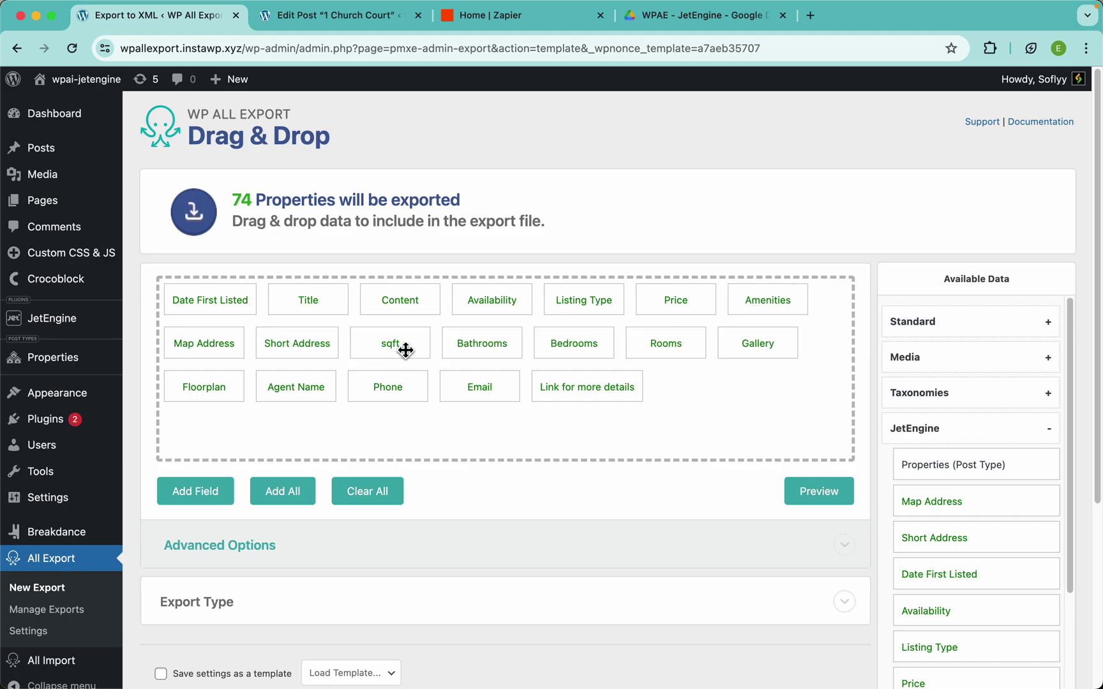
# Order the second row: sqft, Bathrooms, Bedrooms, Rooms, Gallery, then Map Address and Short Address
pyautogui.moveTo(406, 349); pyautogui.dragTo(205, 353)
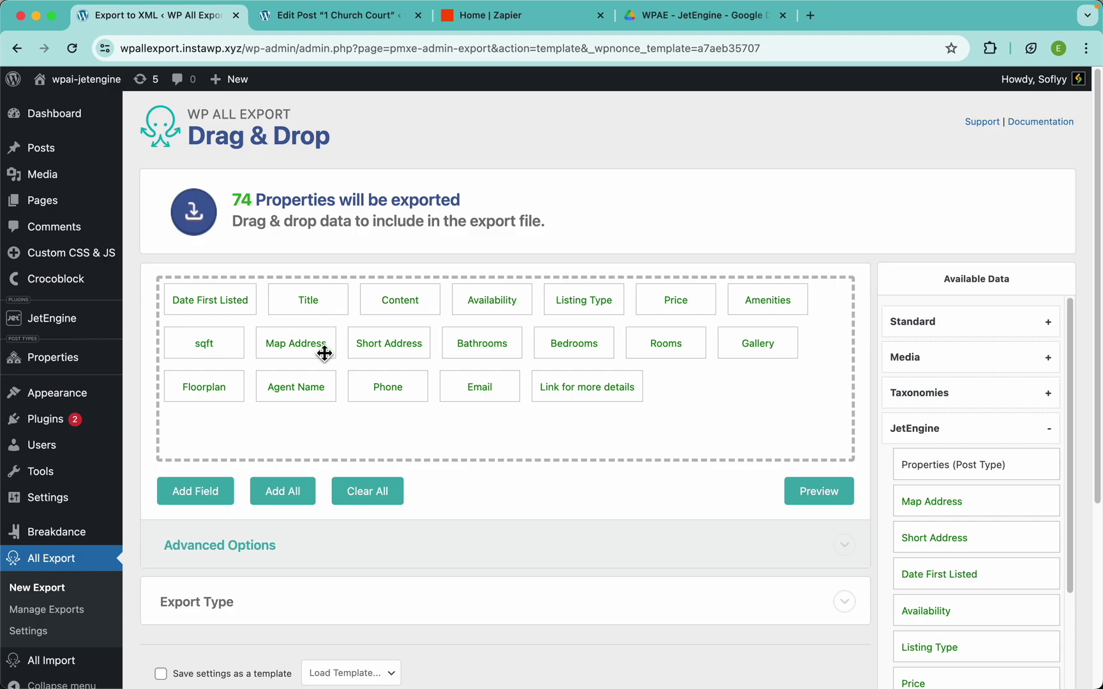
pyautogui.moveTo(477, 352); pyautogui.dragTo(288, 351)
pyautogui.moveTo(579, 362); pyautogui.dragTo(379, 353)
pyautogui.moveTo(691, 348); pyautogui.dragTo(460, 343)
pyautogui.moveTo(776, 350); pyautogui.dragTo(551, 347)
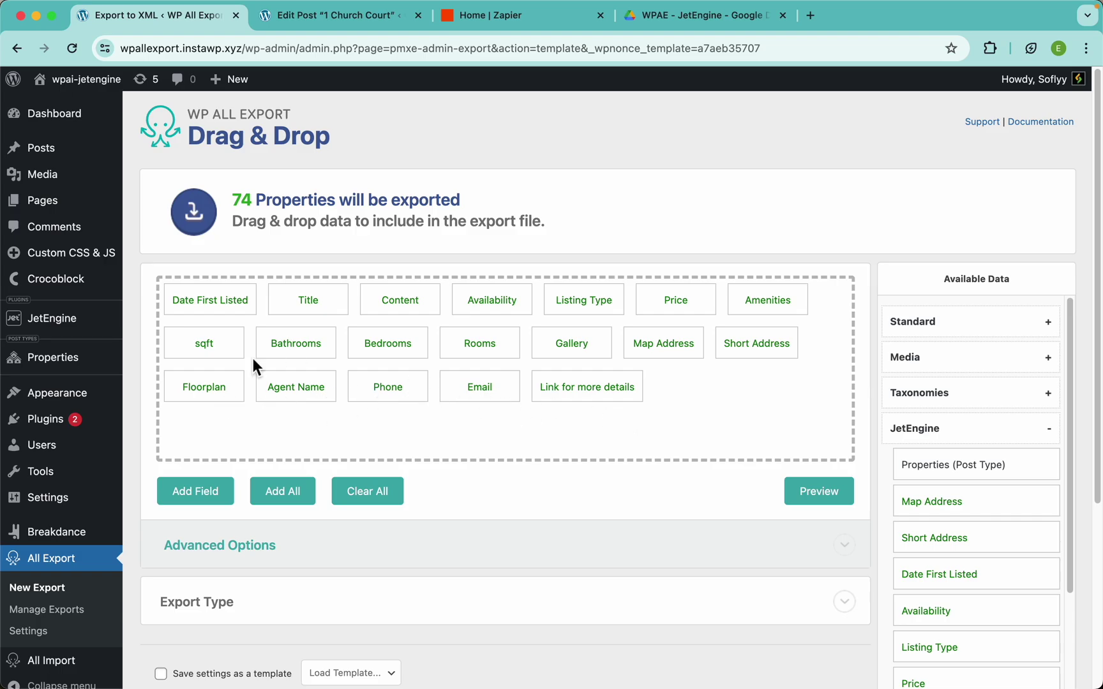
# Rename the Title column to 'Property Name' and check it in the preview
pyautogui.click(812, 500)
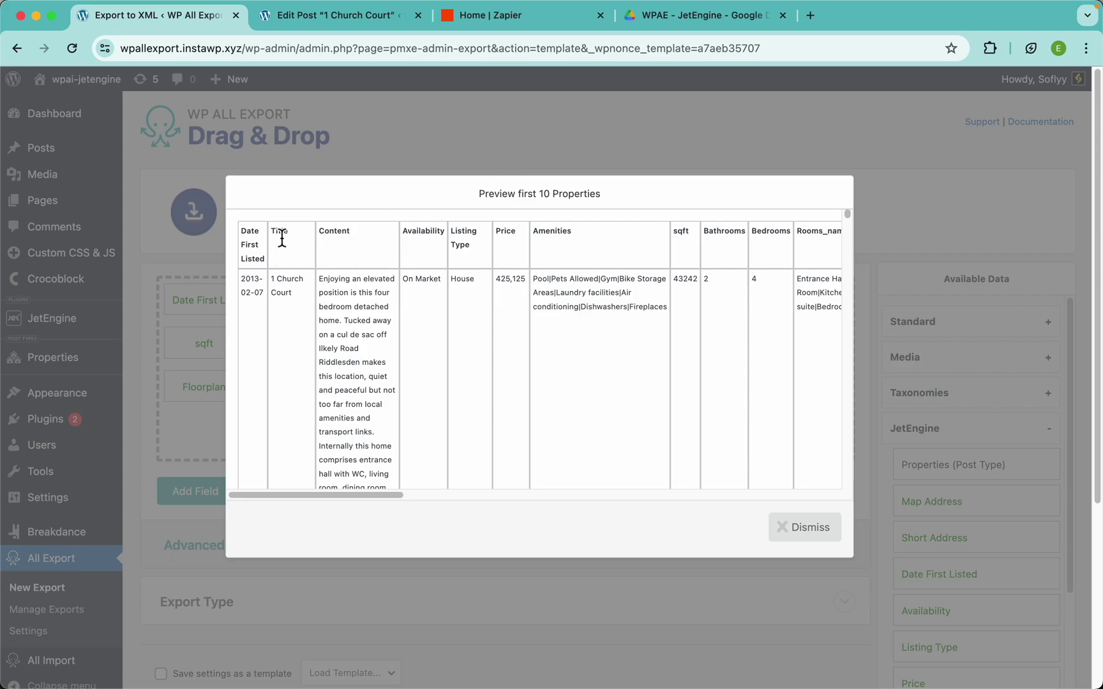
pyautogui.click(423, 153)
pyautogui.click(309, 299)
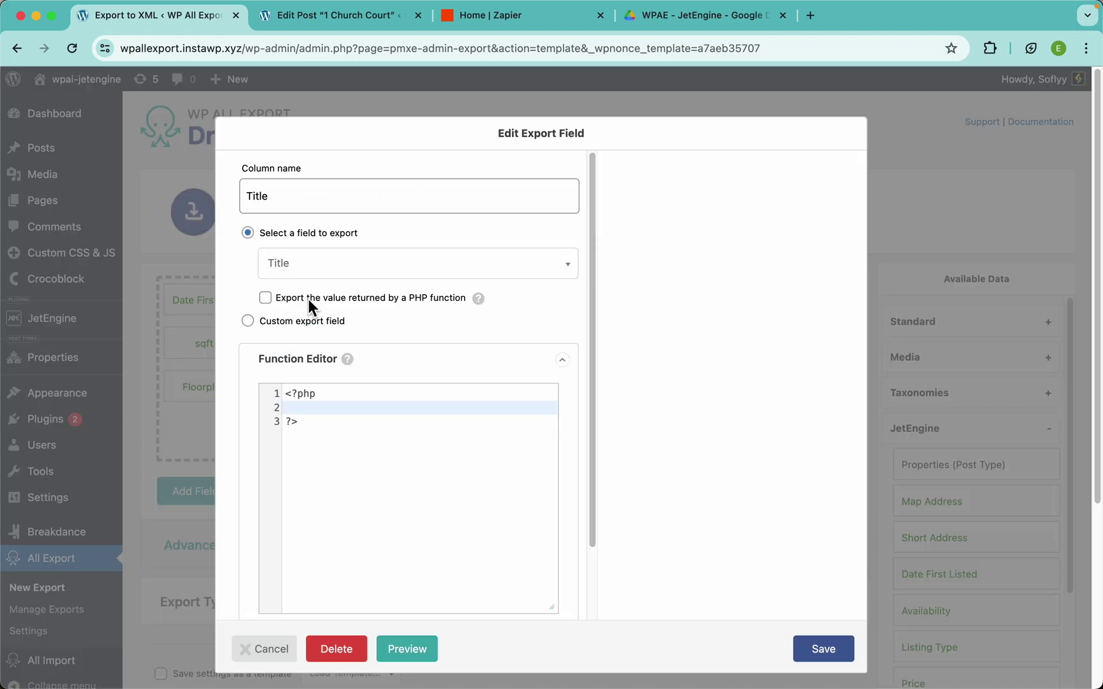
pyautogui.moveTo(276, 202); pyautogui.dragTo(206, 197)
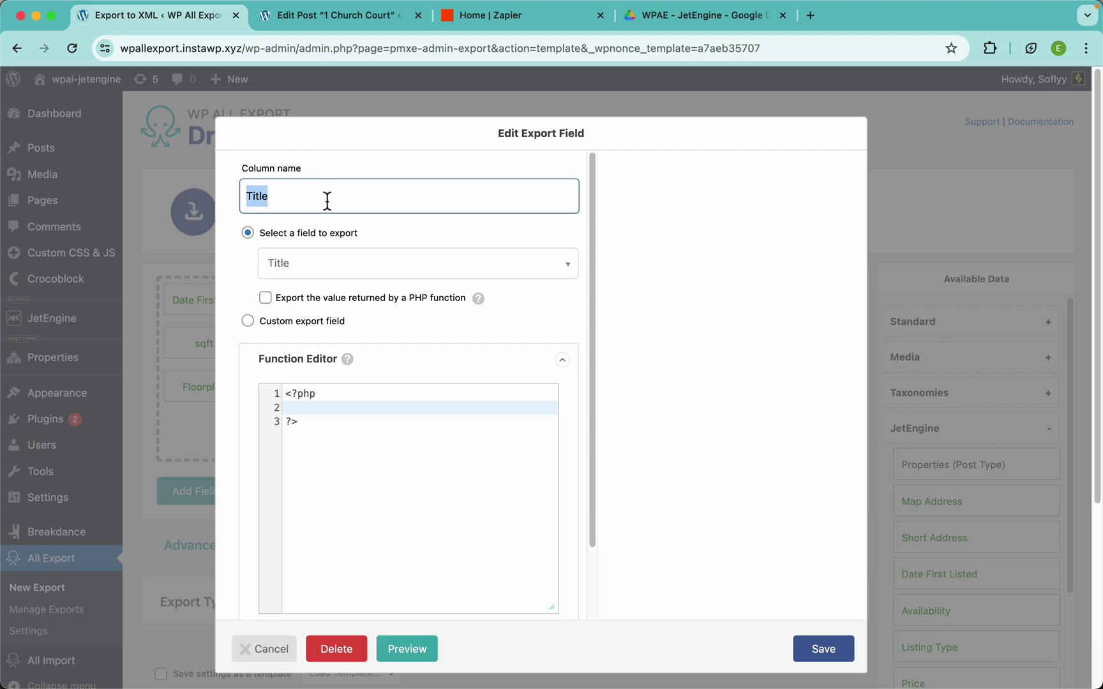
pyautogui.write('Property Name')
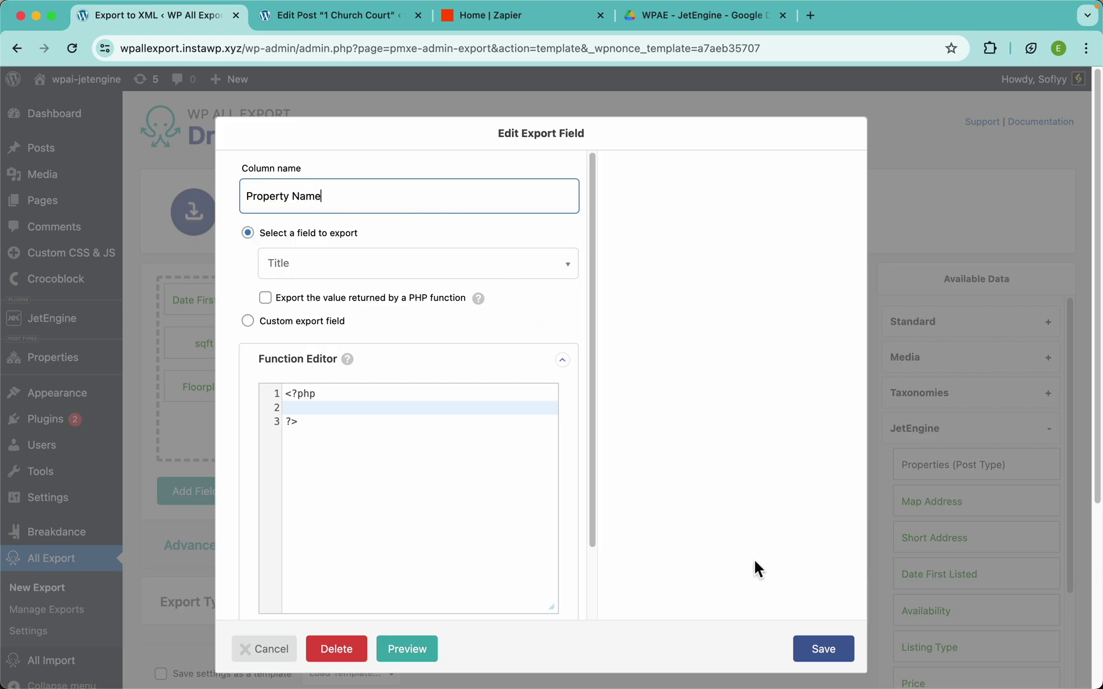
pyautogui.click(823, 649)
pyautogui.click(795, 491)
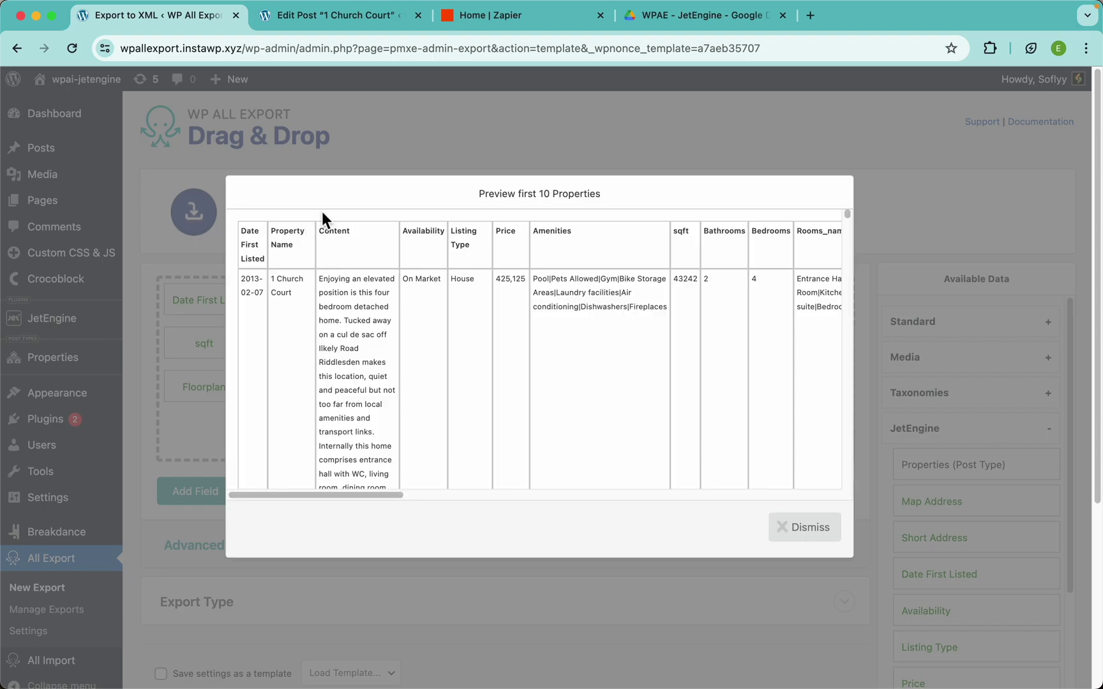
pyautogui.click(358, 162)
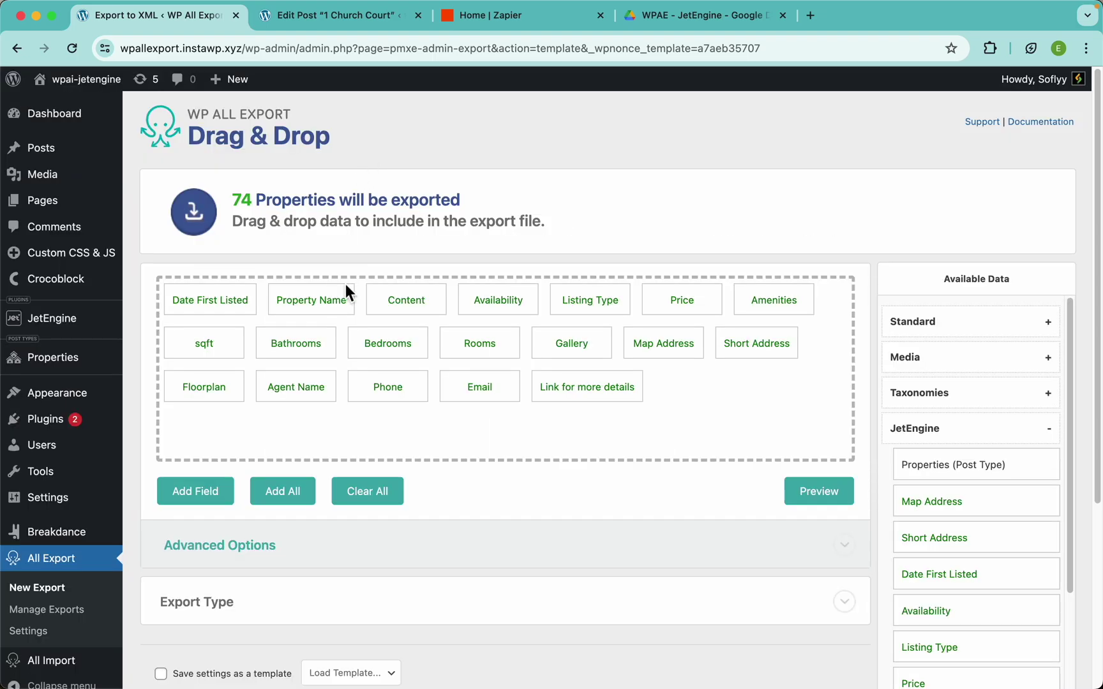
# Rename the Content column to 'Description' and preview the new headings
pyautogui.click(415, 302)
pyautogui.doubleClick(319, 182)
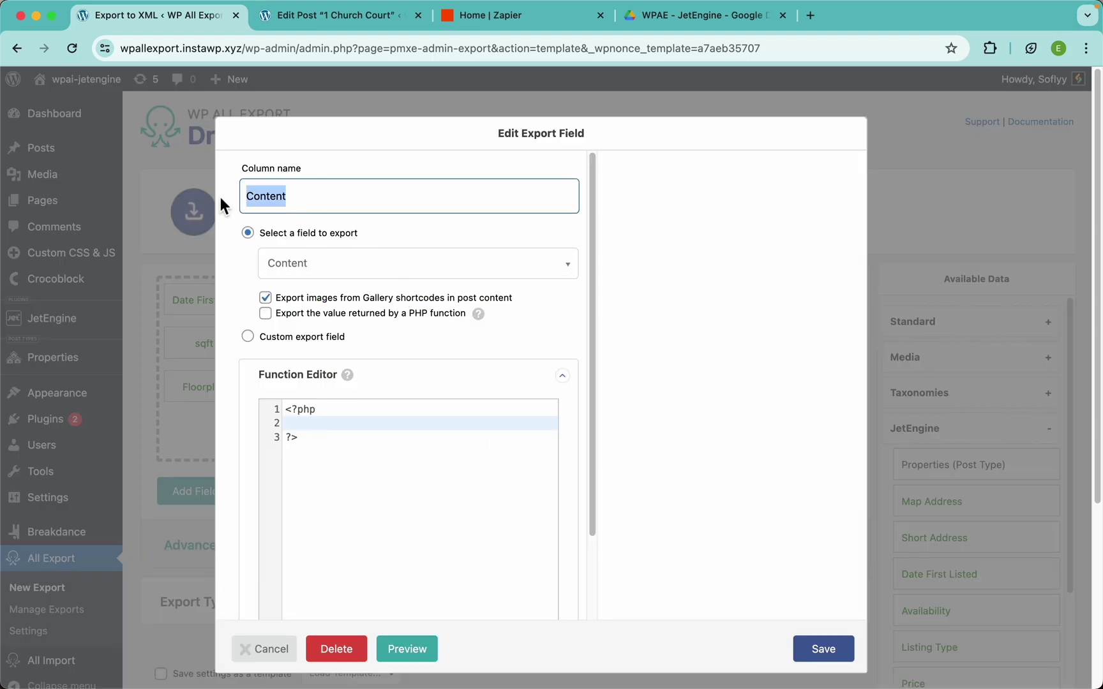
pyautogui.write('Description')
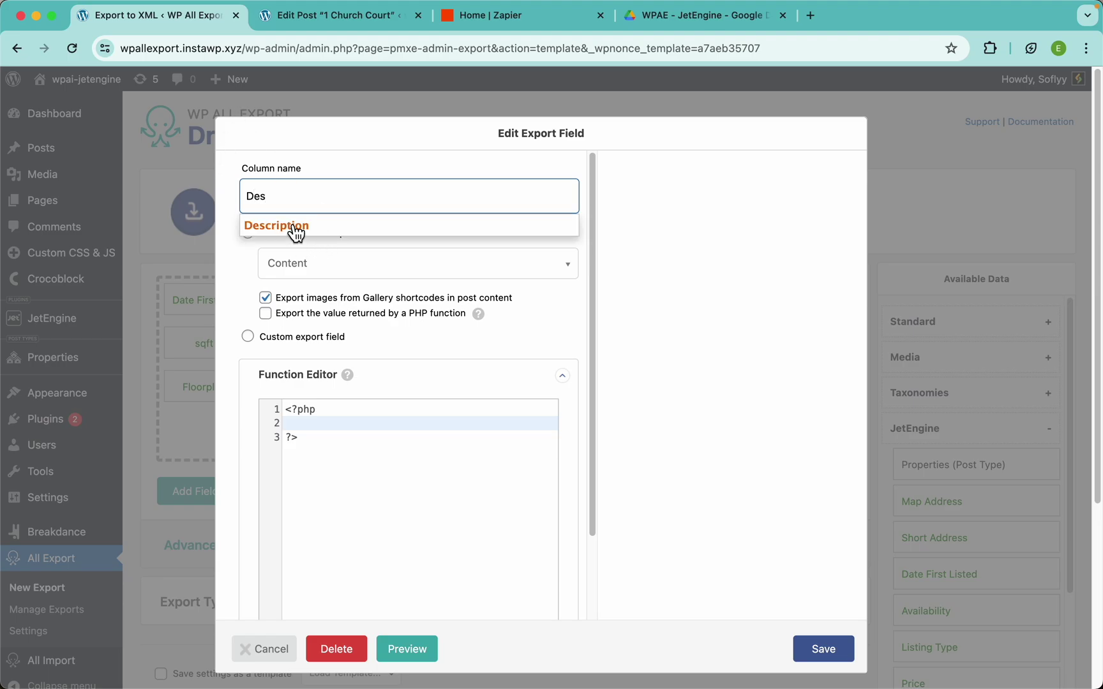
pyautogui.click(313, 227)
pyautogui.click(811, 655)
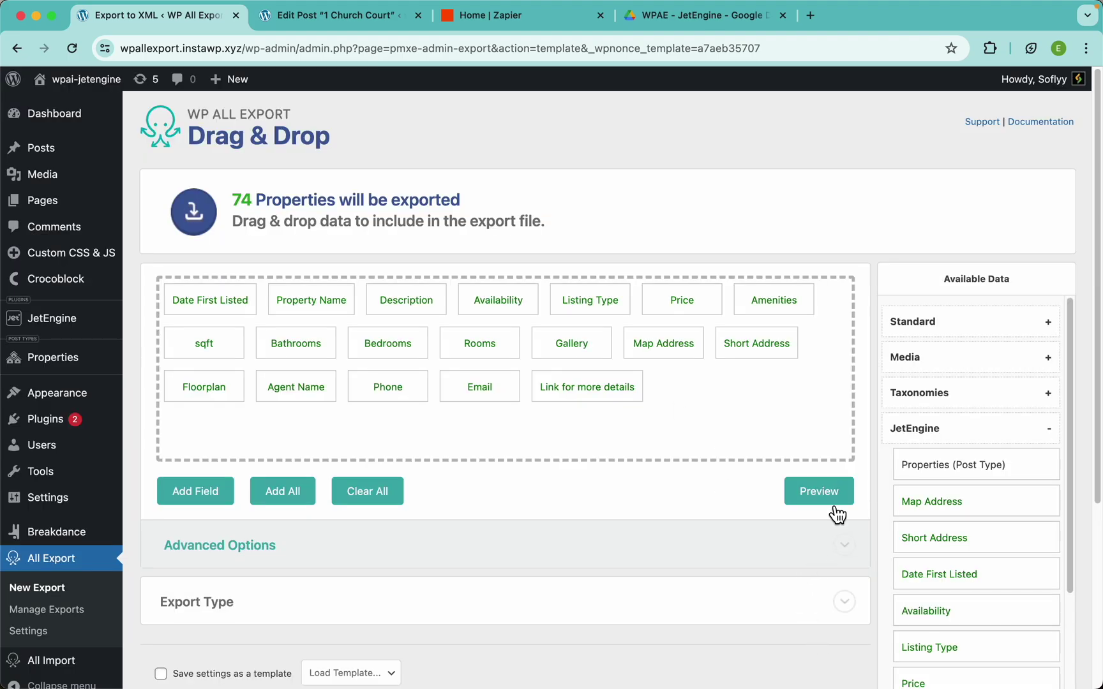
pyautogui.click(830, 502)
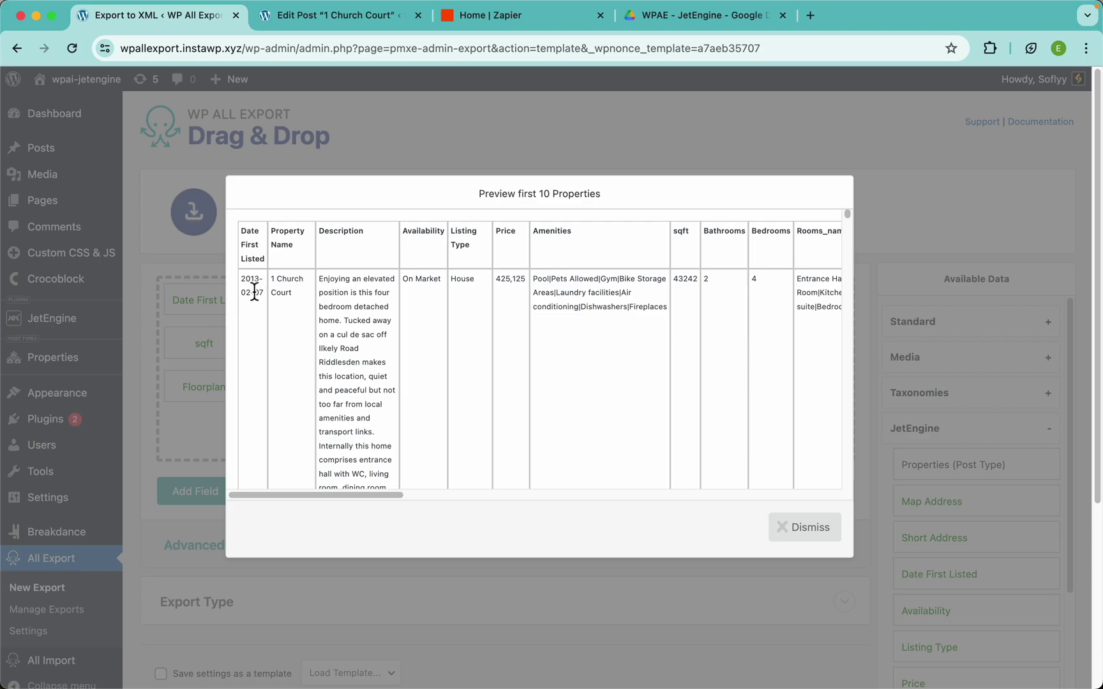
# Inspect the current Date First Listed values in the export preview
pyautogui.scroll(5, 254, 292)
pyautogui.scroll(4, 578, 230)
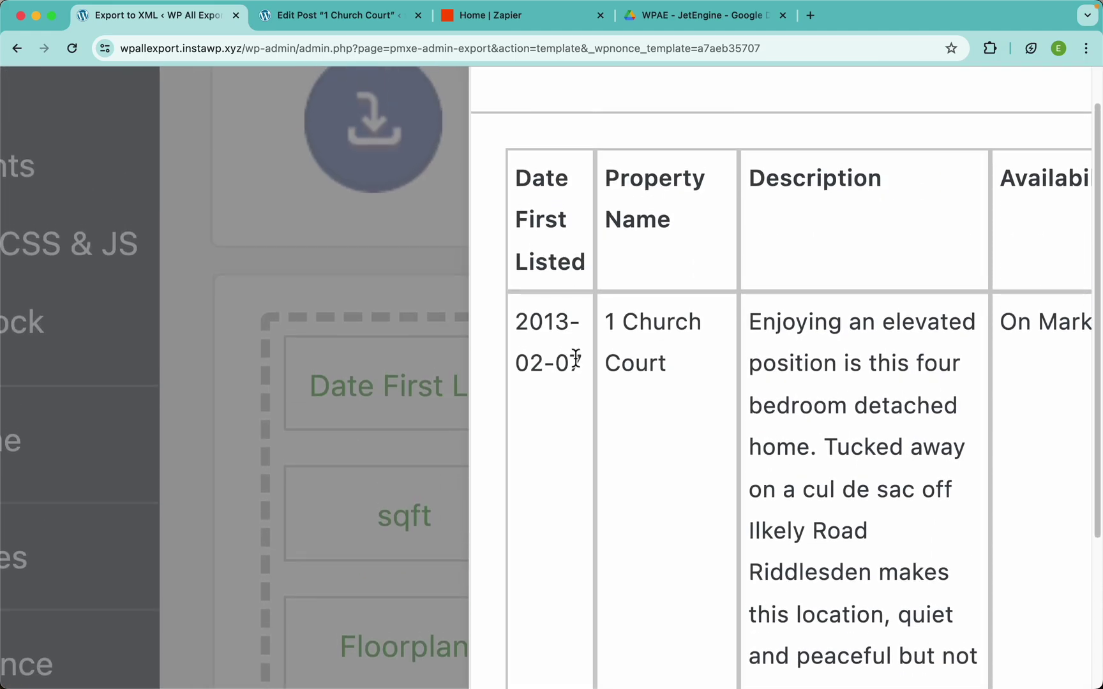
pyautogui.moveTo(575, 357); pyautogui.dragTo(520, 320)
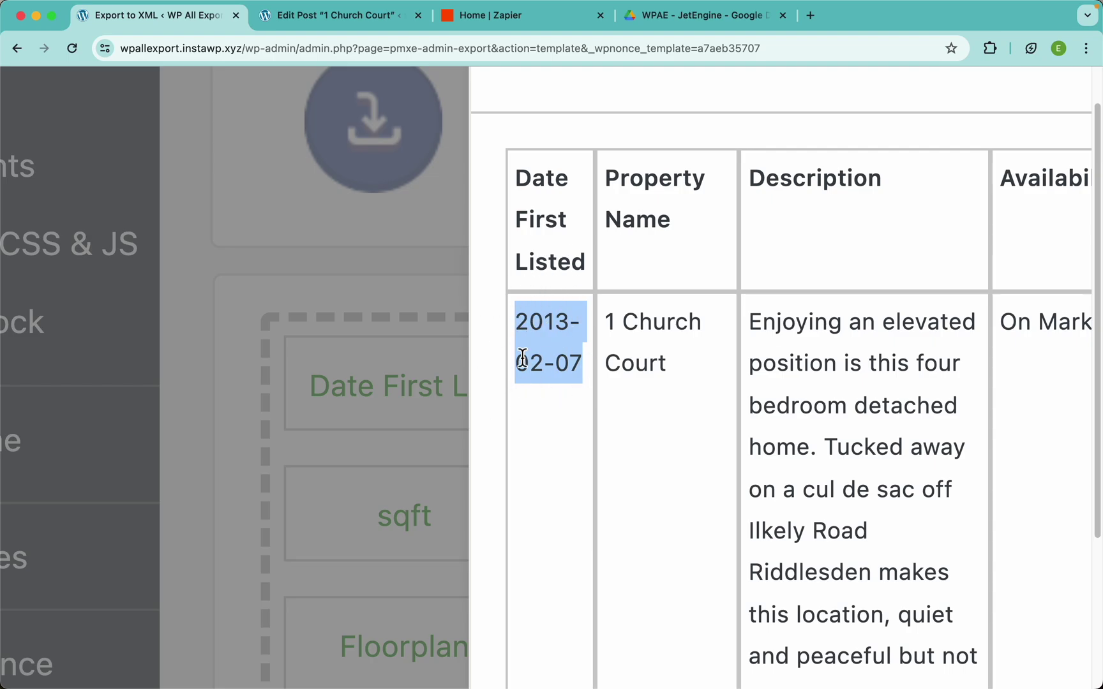
pyautogui.scroll(-5, 547, 328)
pyautogui.scroll(-2, 546, 328)
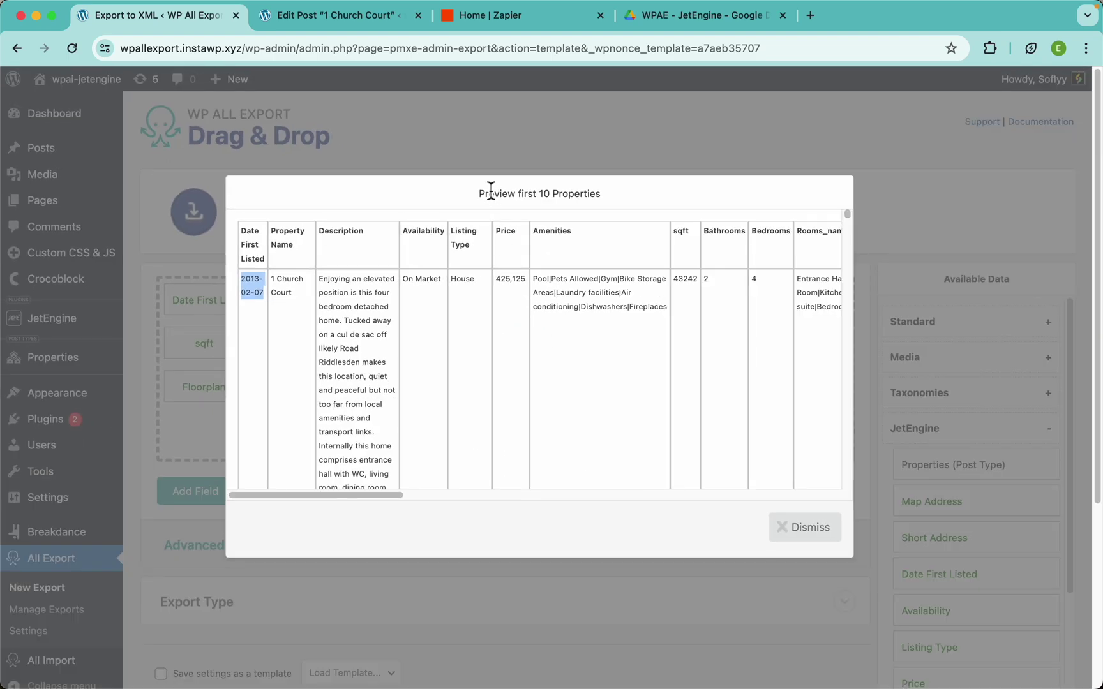
pyautogui.click(480, 156)
# Give Date First Listed the natural-language date() format 'D, F j Y' and save
pyautogui.click(213, 298)
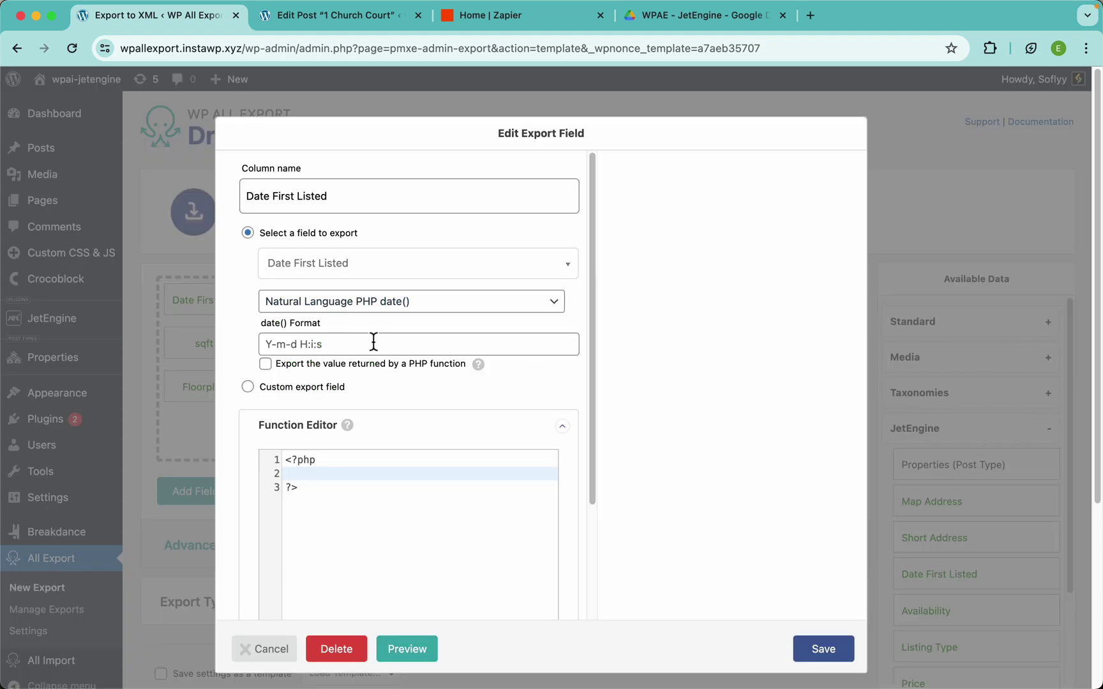
pyautogui.click(341, 351)
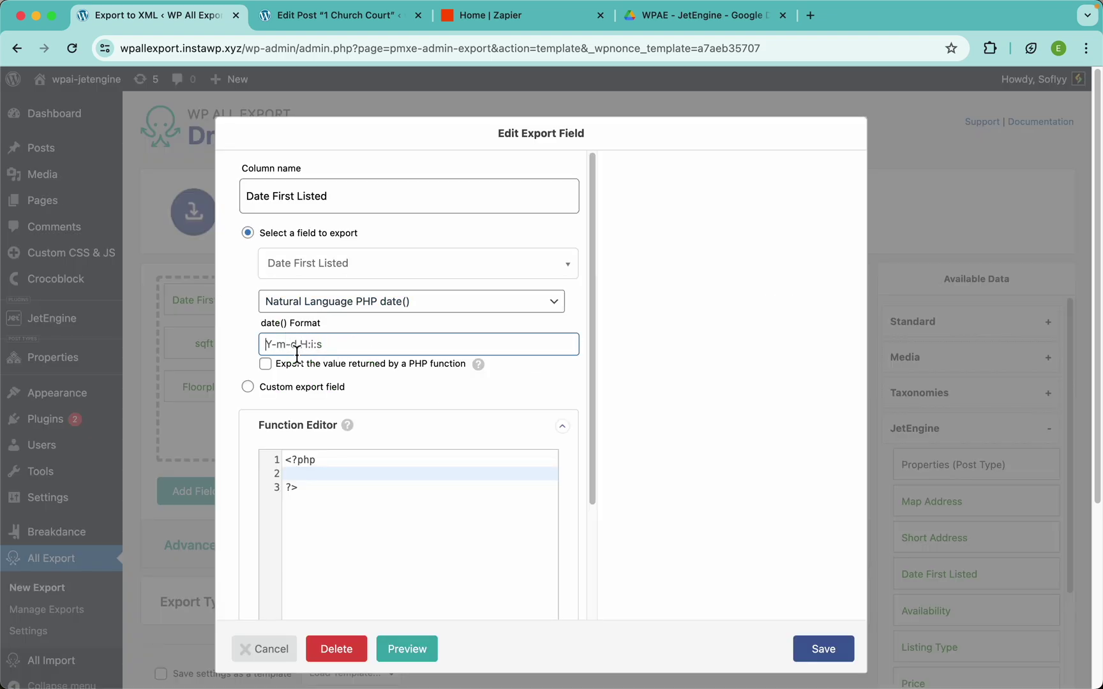
pyautogui.click(331, 302)
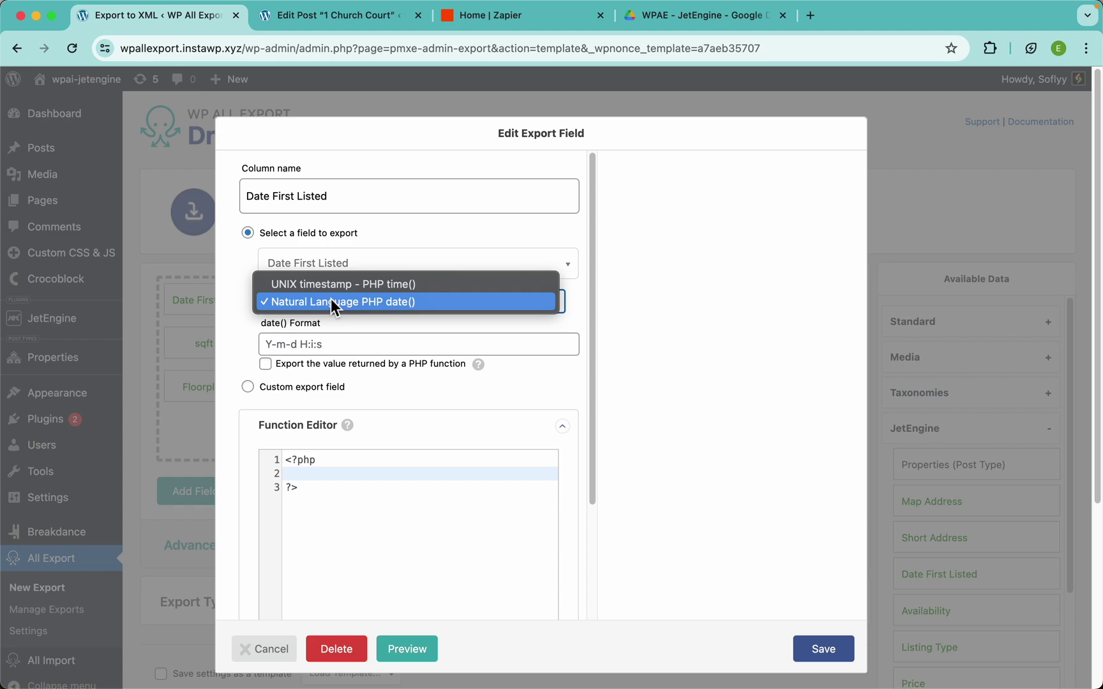
pyautogui.click(233, 325)
pyautogui.click(319, 344)
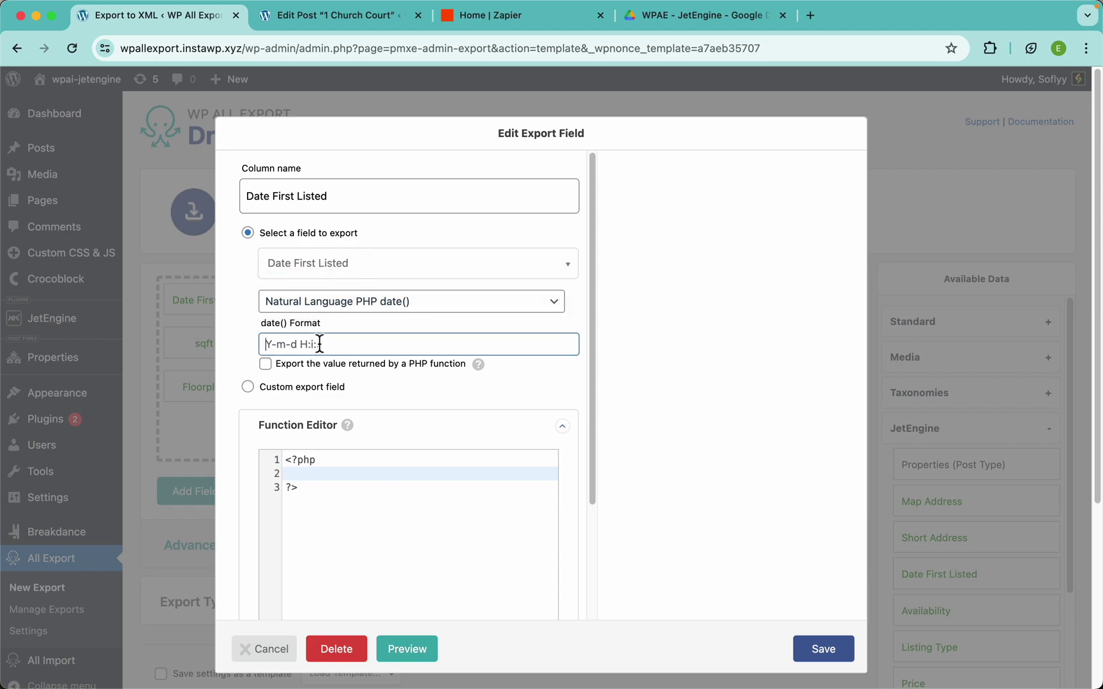
pyautogui.write('D, F j Y')
pyautogui.click(836, 660)
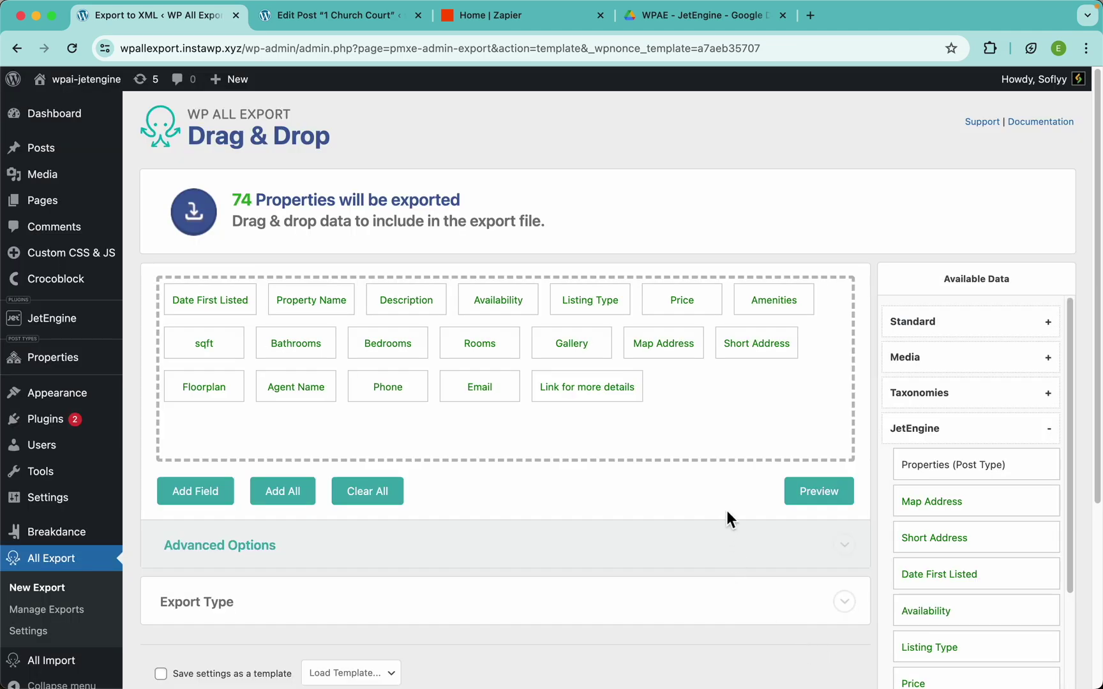
# Confirm the preview shows dates like 'Thu, February 7 2013', then reopen the field settings
pyautogui.click(821, 494)
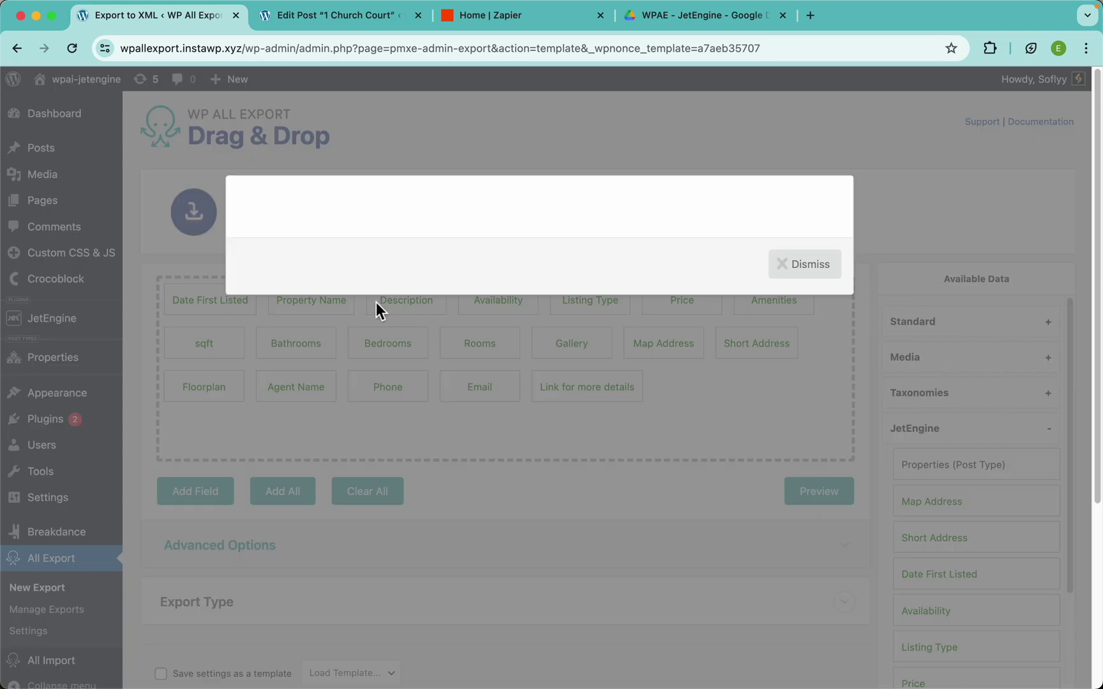
pyautogui.scroll(5, 272, 287)
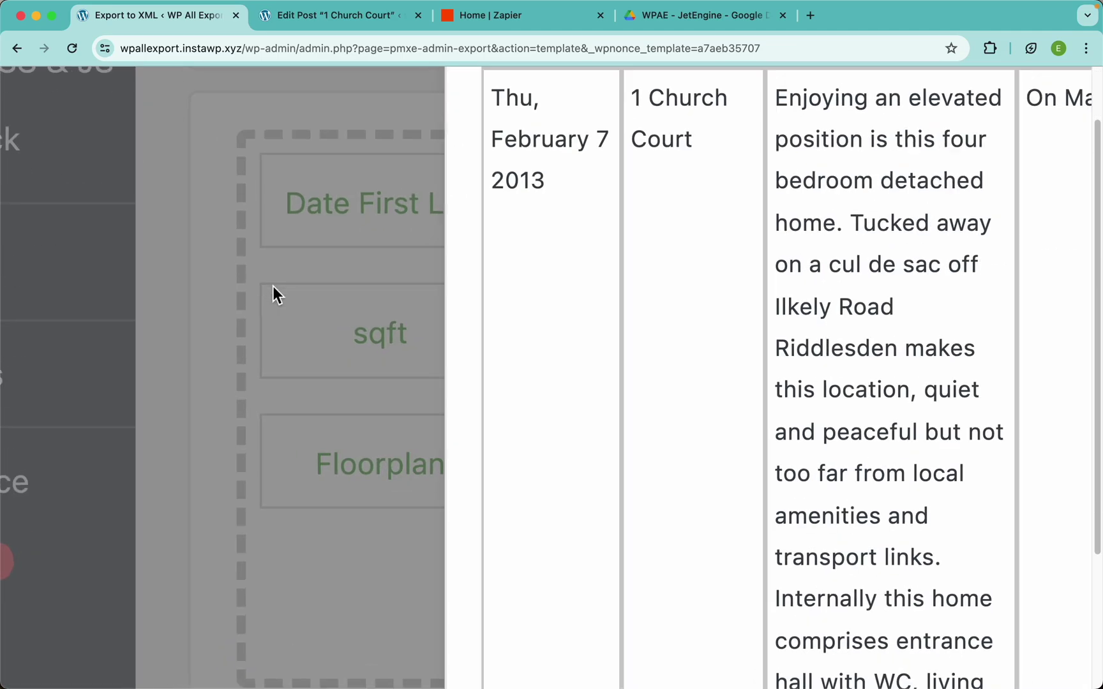
pyautogui.scroll(3, 564, 217)
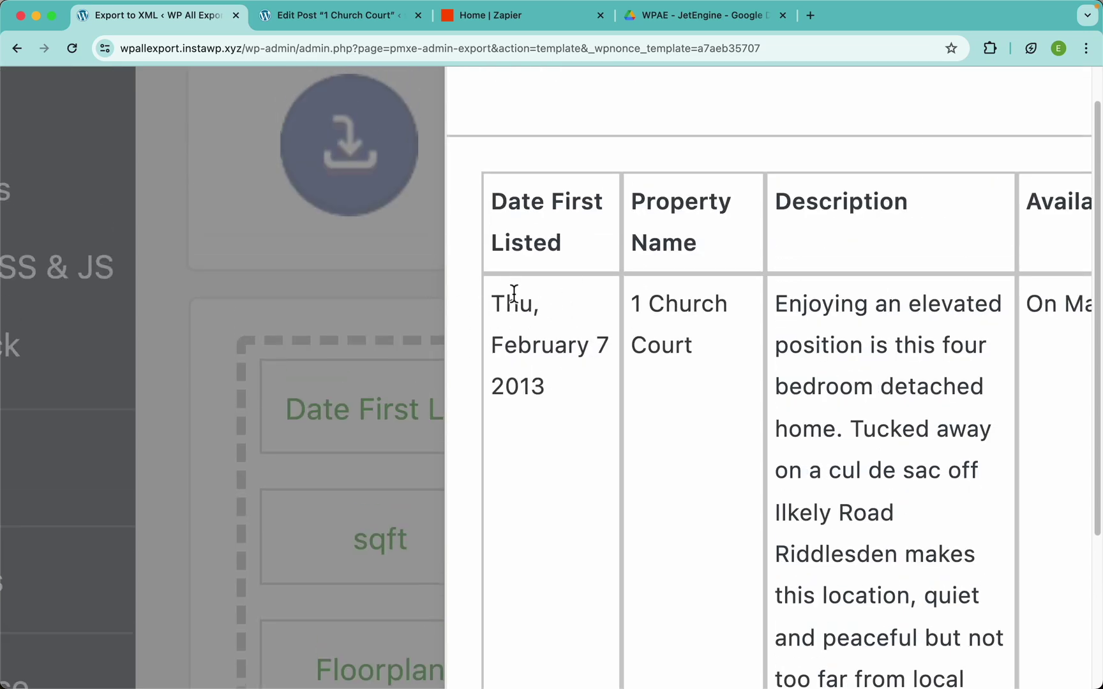
pyautogui.scroll(-5, 538, 336)
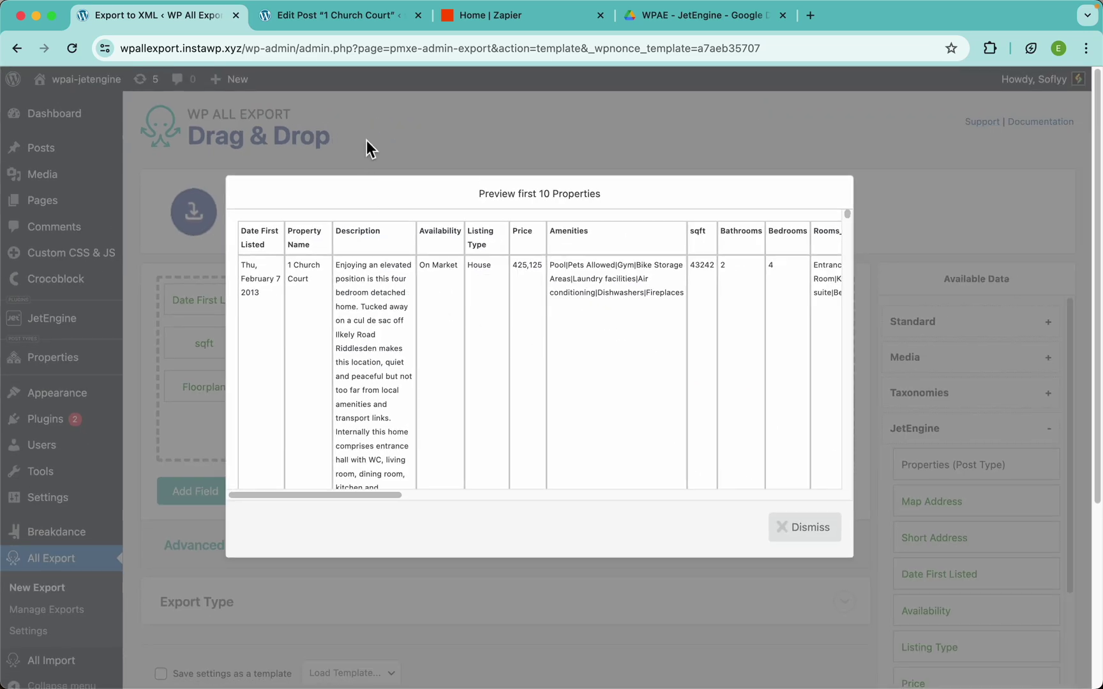
pyautogui.click(367, 141)
pyautogui.click(227, 309)
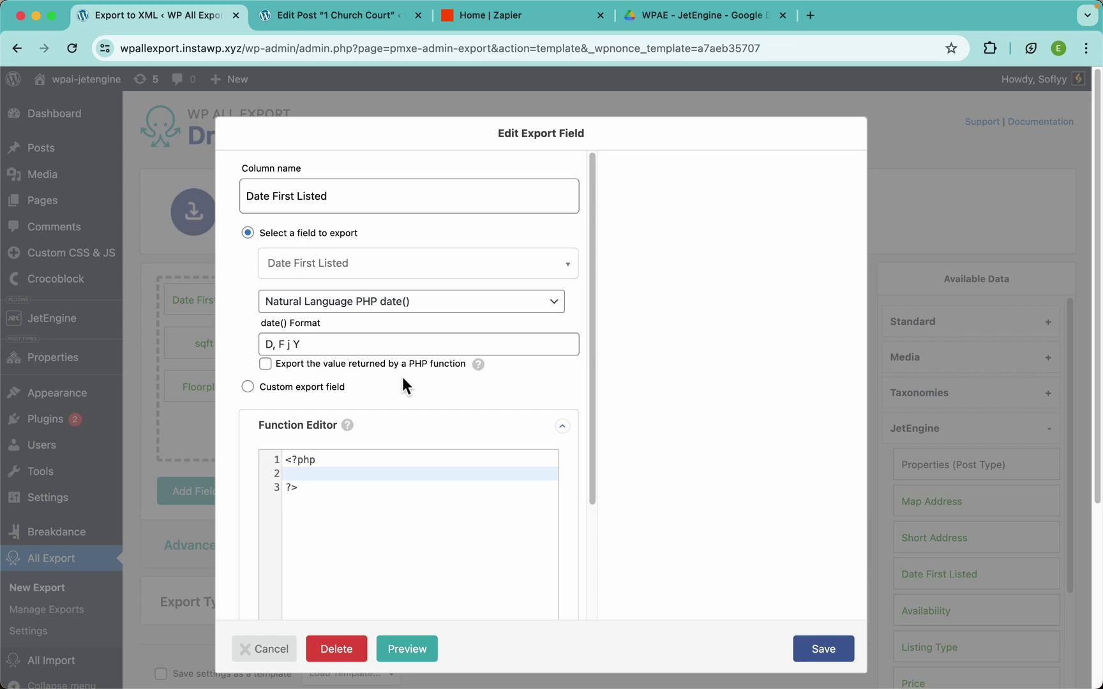
# Close the open field settings and inspect the Property Name field without changing it
pyautogui.click(441, 87)
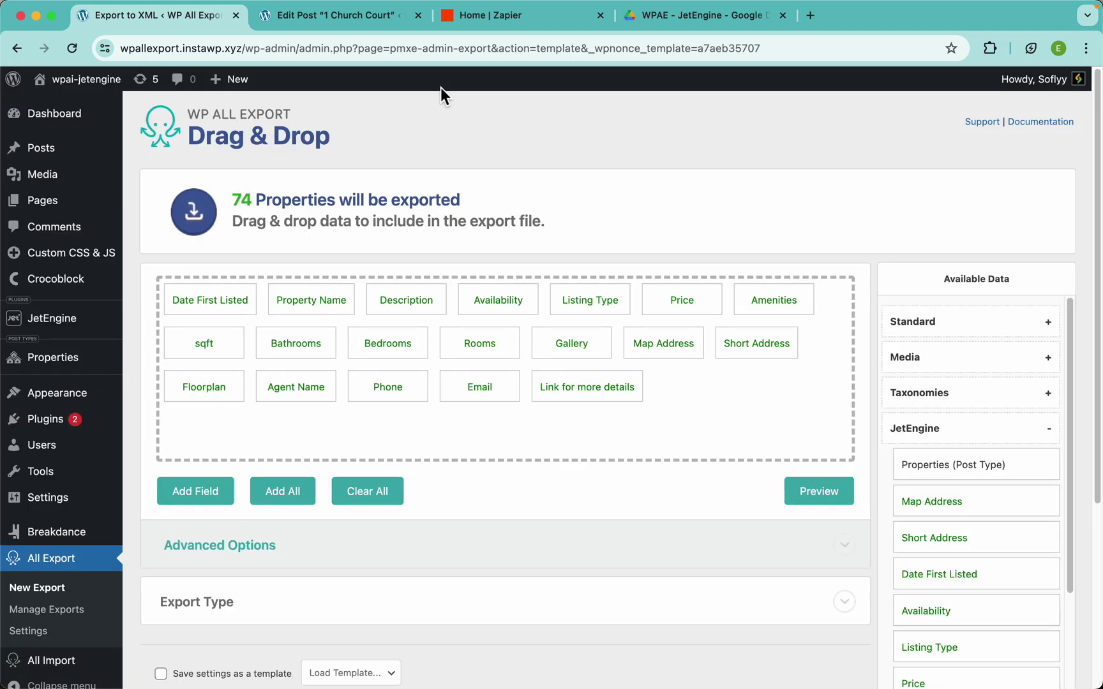
pyautogui.click(333, 306)
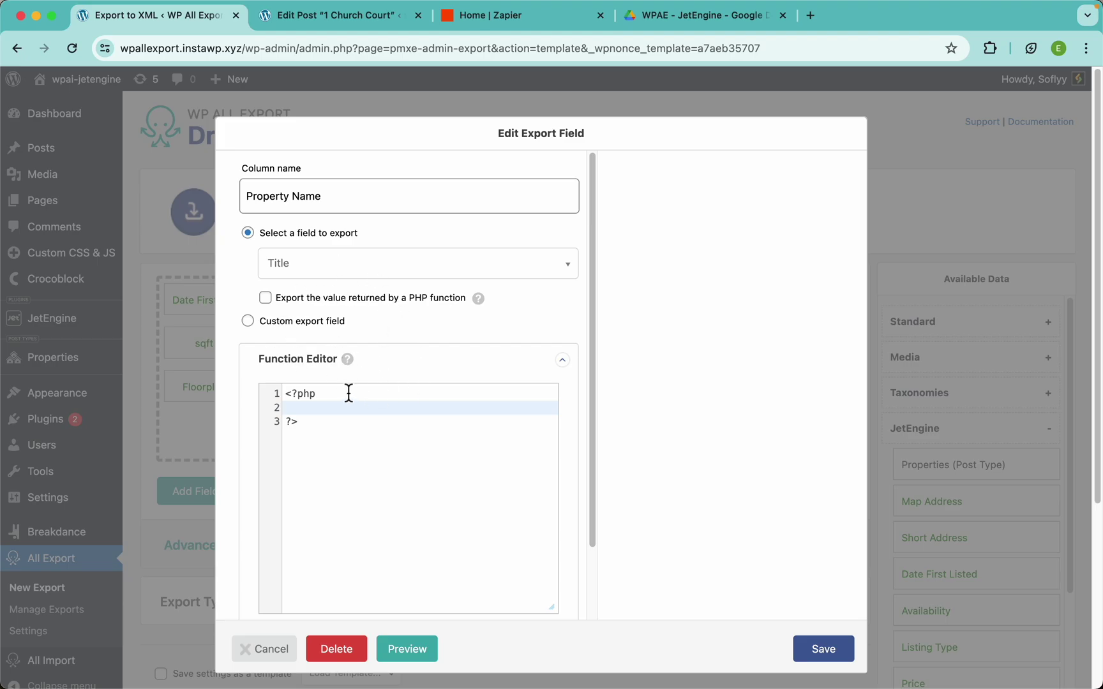
pyautogui.click(944, 227)
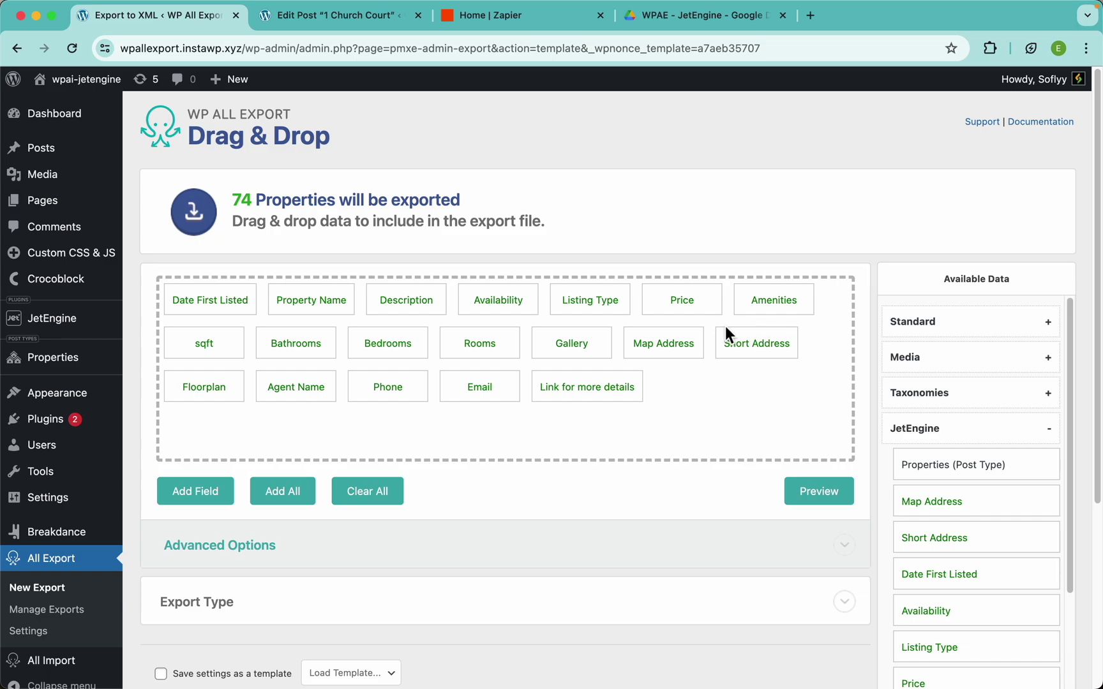
# Keep the Gallery field's Value Format as Media URL, save it, and preview the export
pyautogui.click(566, 348)
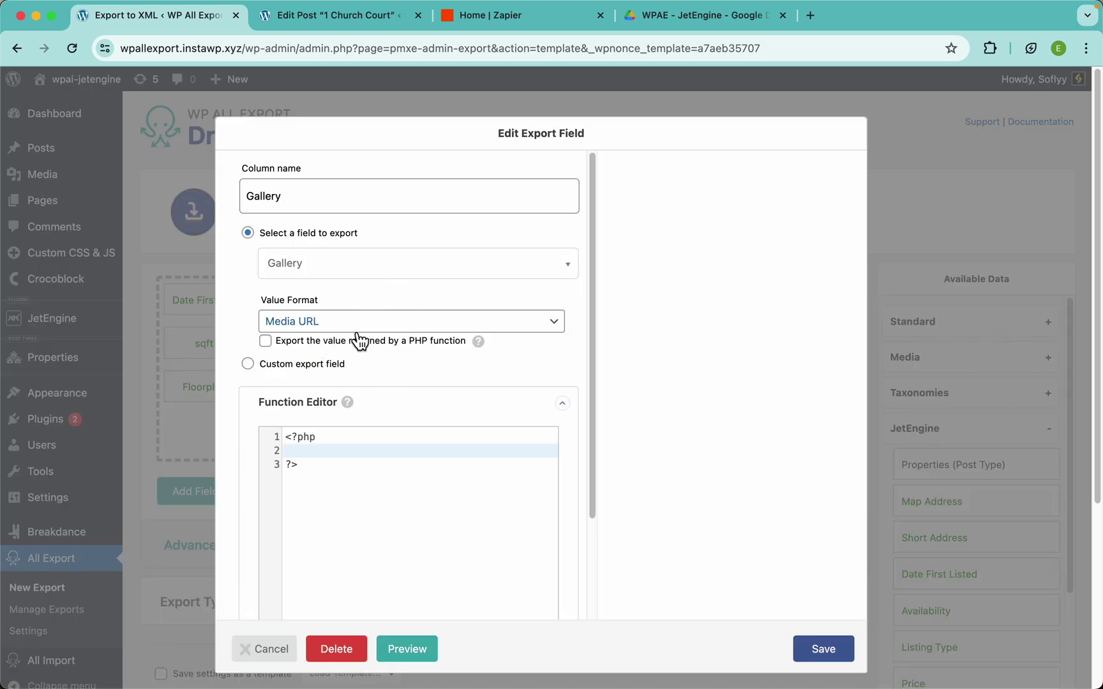
pyautogui.click(321, 325)
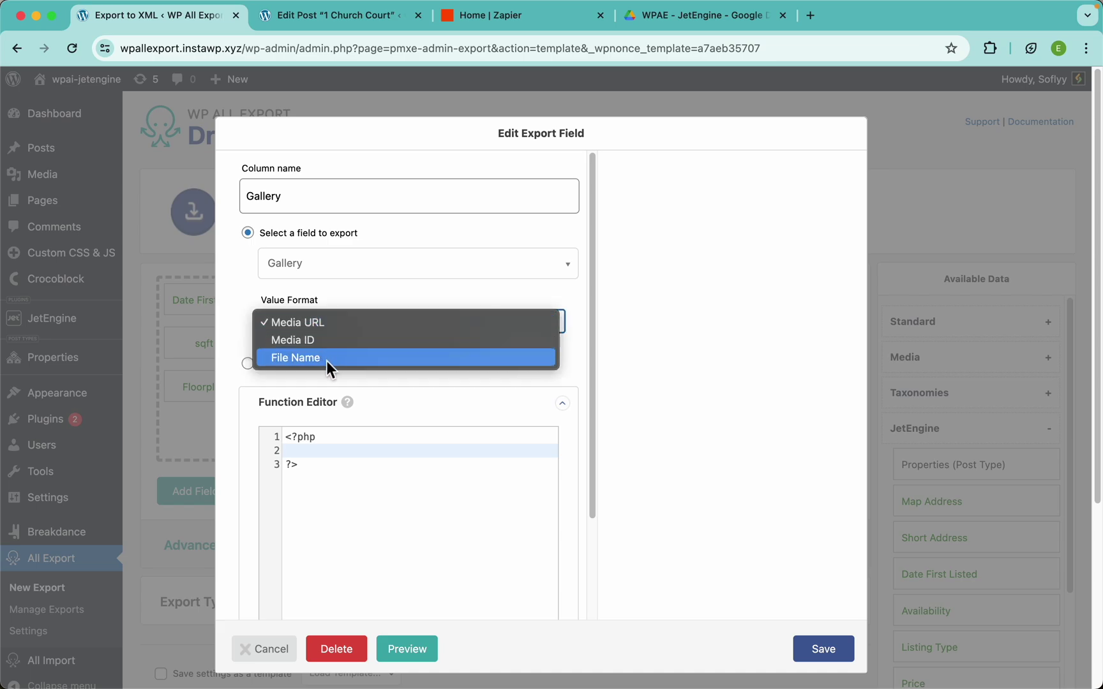
pyautogui.click(764, 345)
pyautogui.click(829, 651)
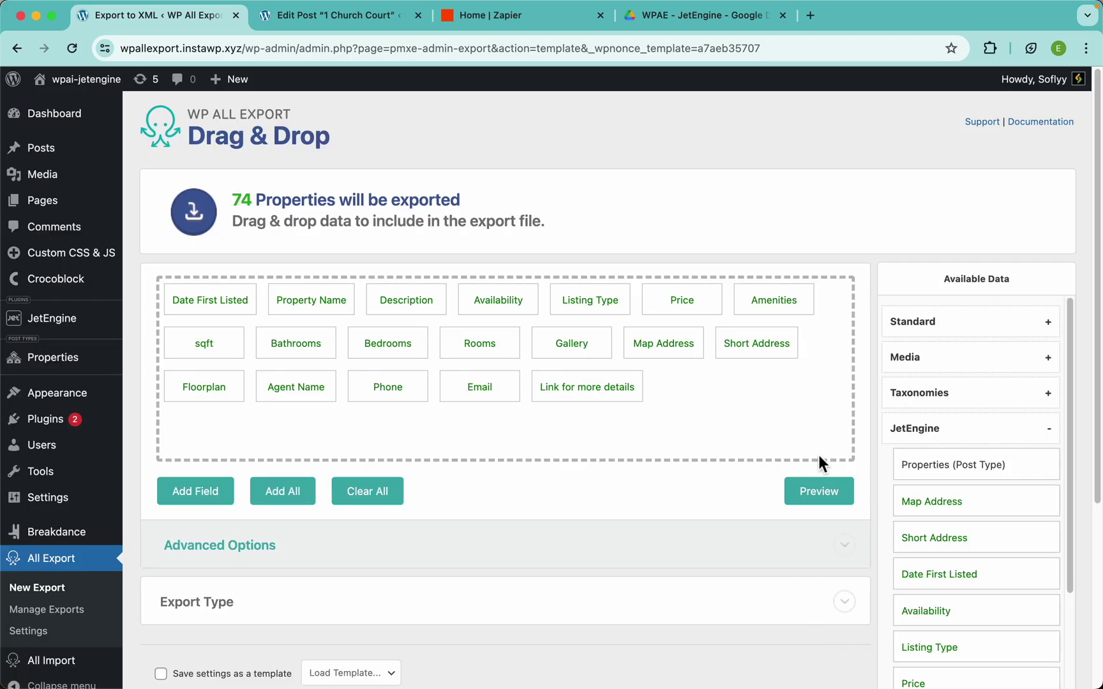
pyautogui.click(817, 501)
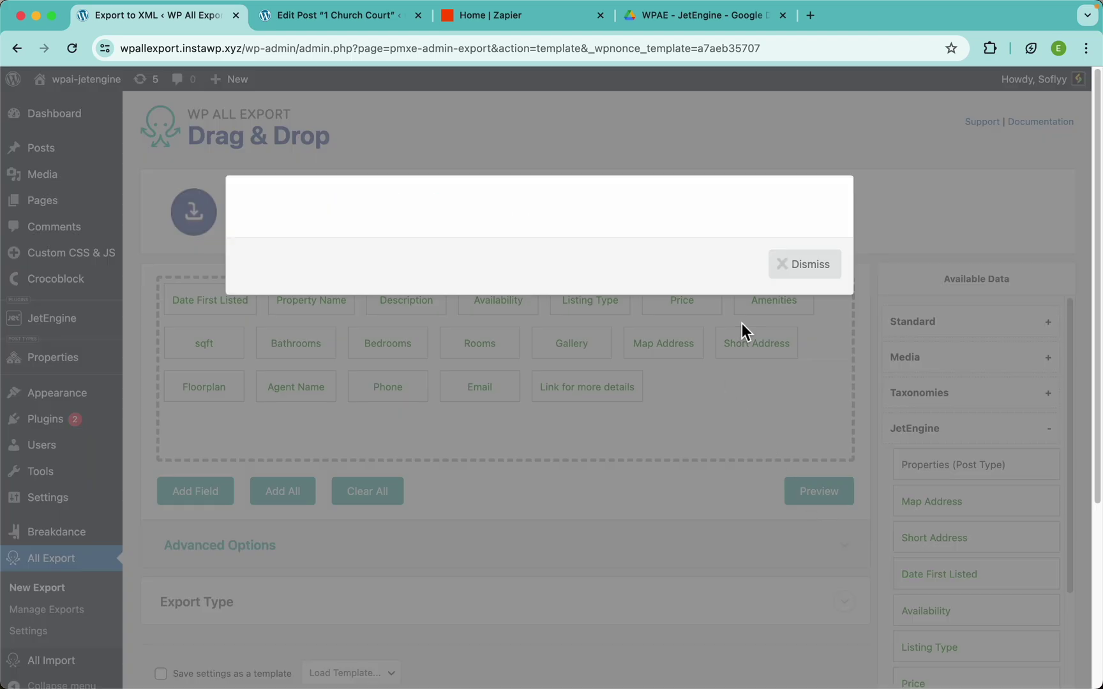
# Open the first Gallery image URL from the preview to confirm it shows the house photo
pyautogui.hscroll(10, 741, 323)
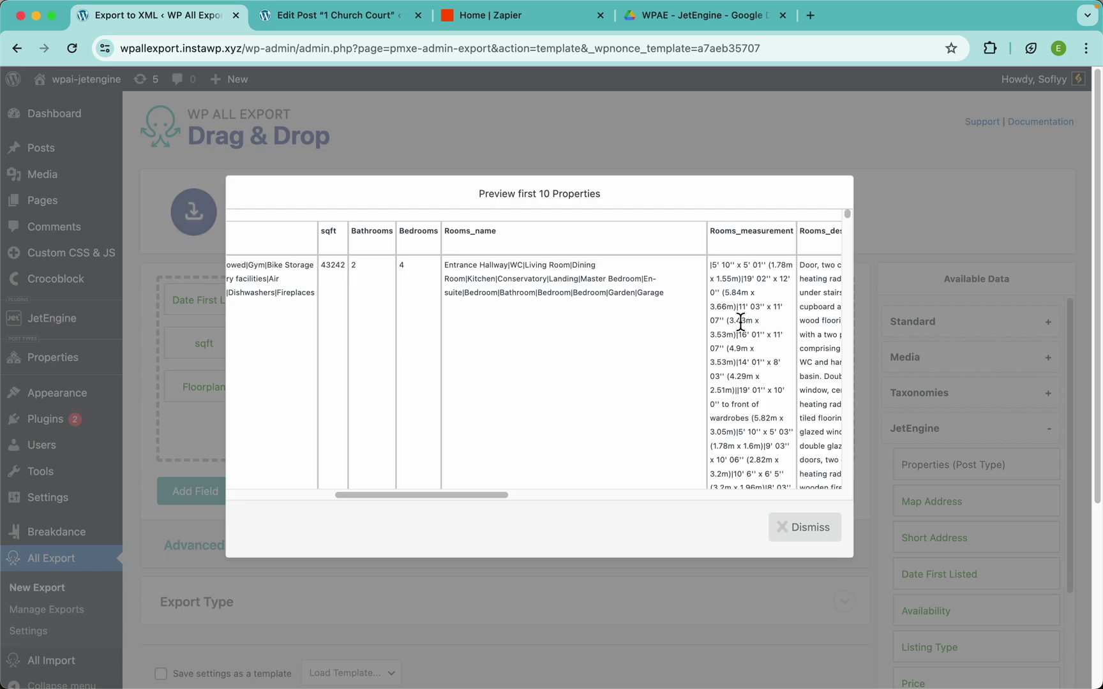
pyautogui.hscroll(10, 742, 323)
pyautogui.scroll(5, 582, 296)
pyautogui.scroll(5, 583, 295)
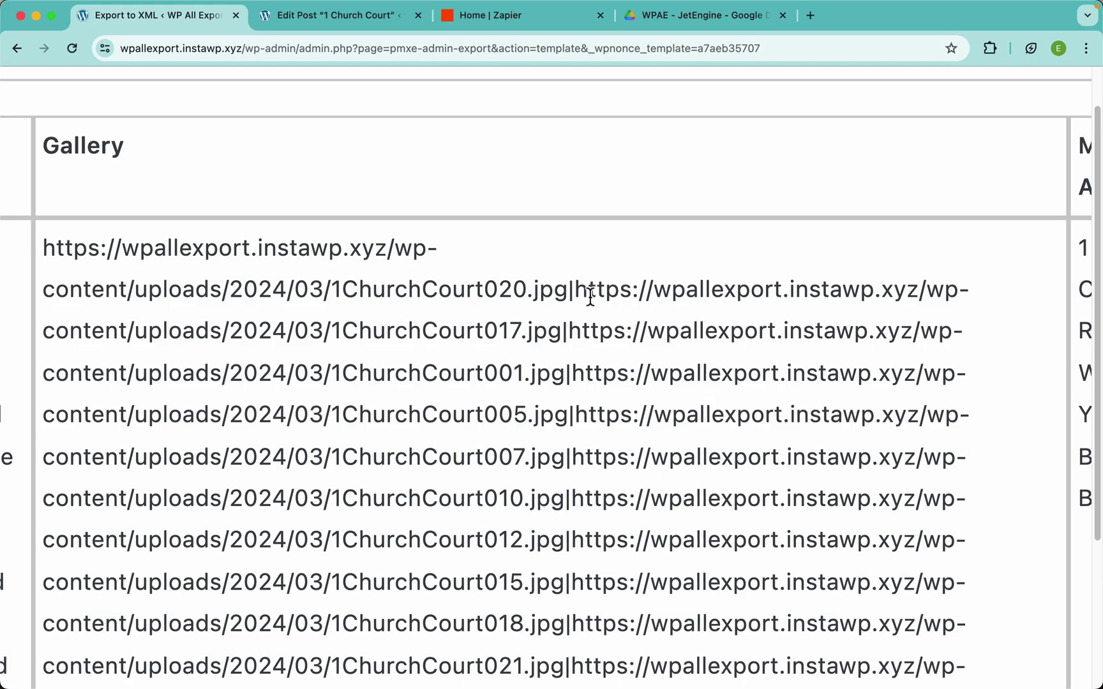
pyautogui.moveTo(566, 295); pyautogui.dragTo(42, 249)
pyautogui.rightClick(77, 251)
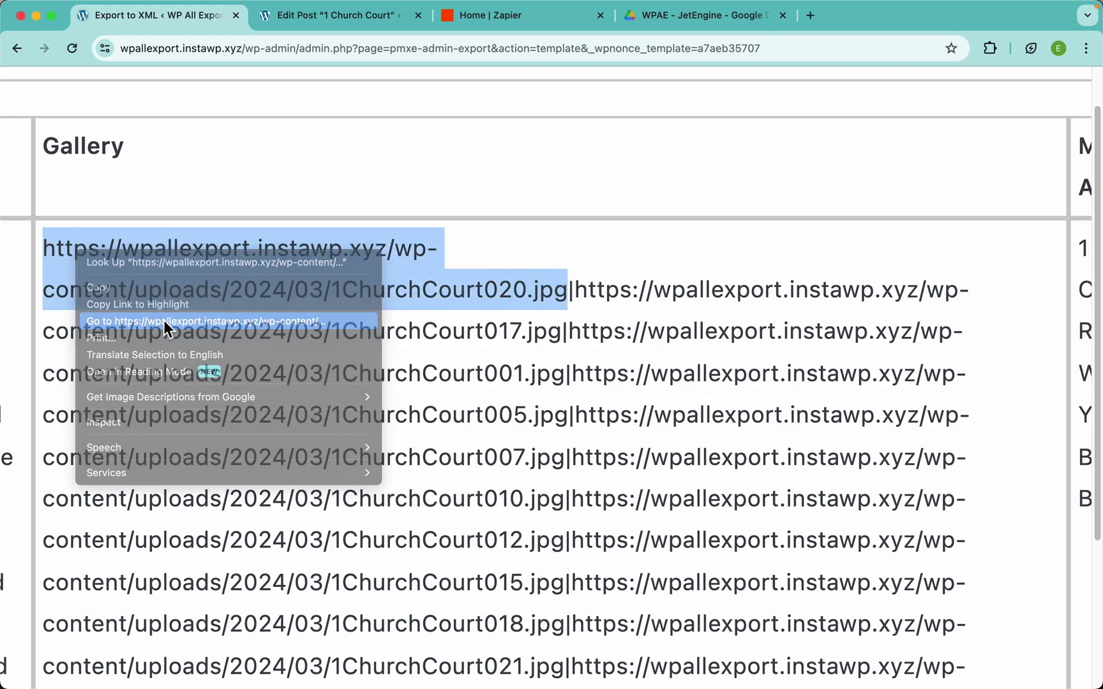
pyautogui.click(168, 326)
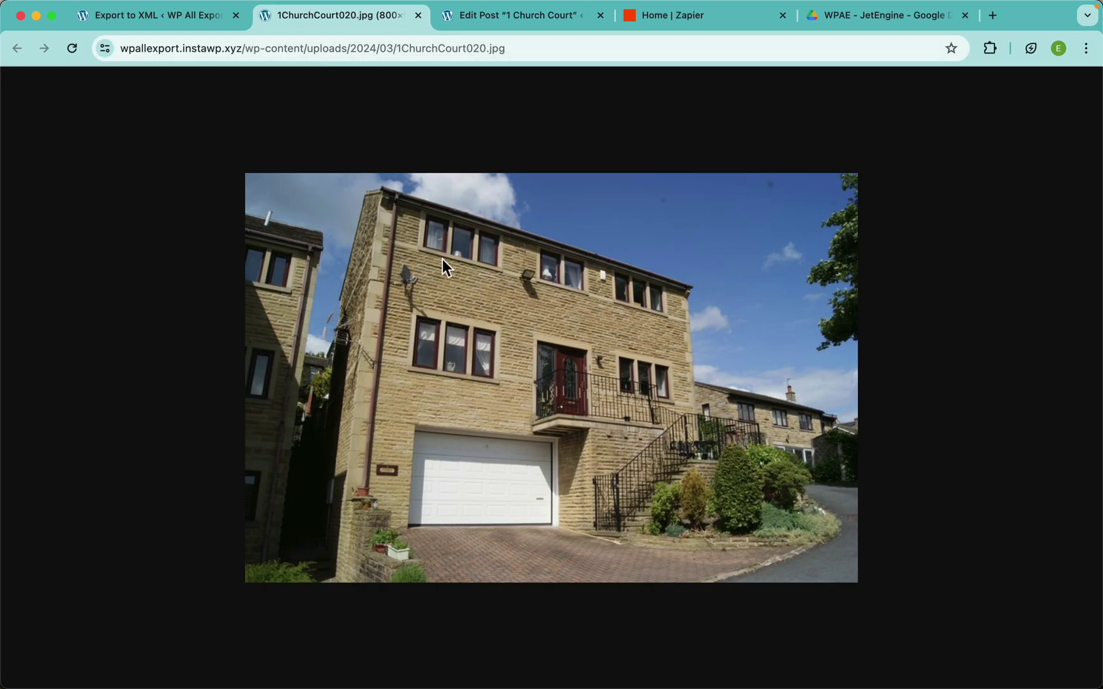
pyautogui.click(418, 15)
pyautogui.click(470, 330)
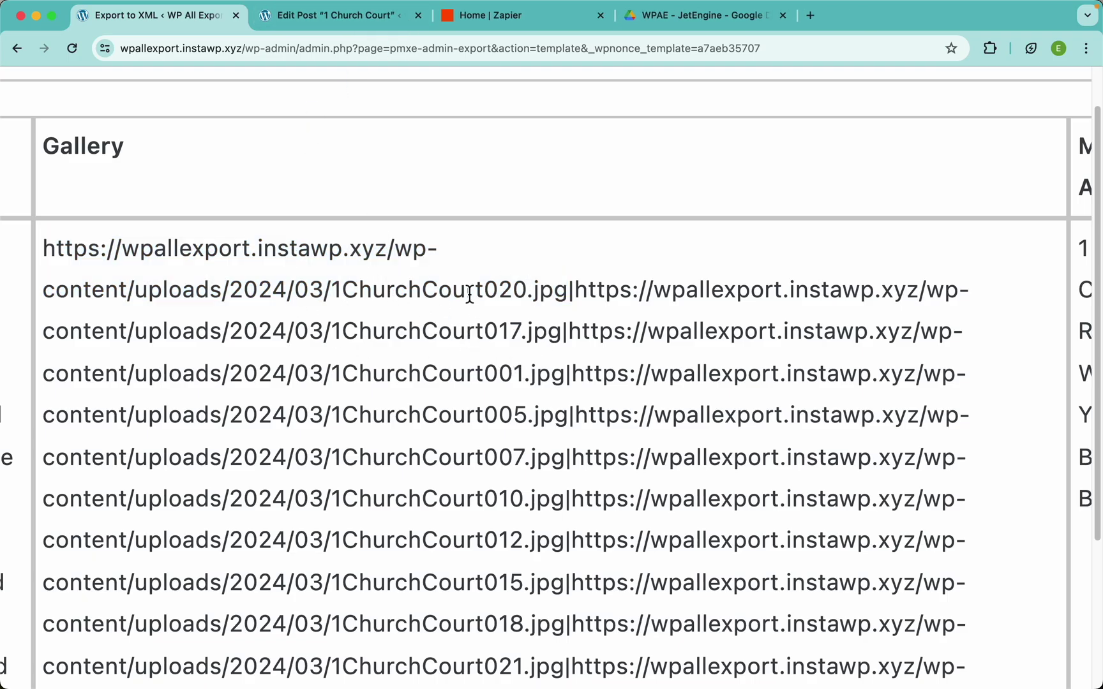
pyautogui.doubleClick(571, 290)
pyautogui.press('super+0')
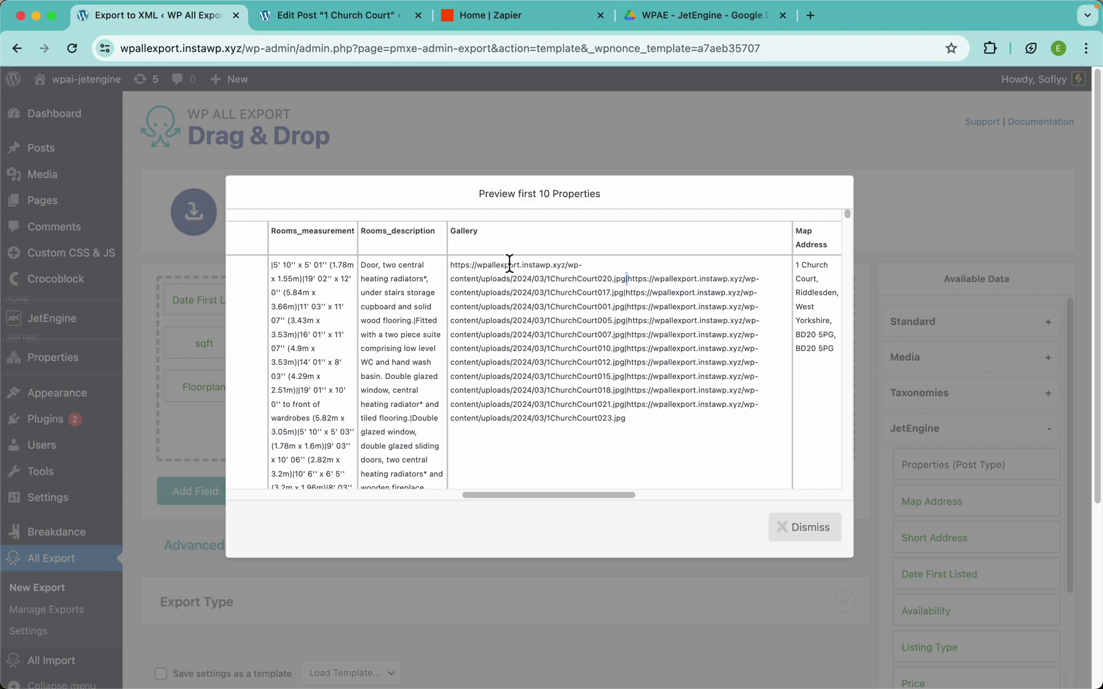
pyautogui.hscroll(-10, 570, 348)
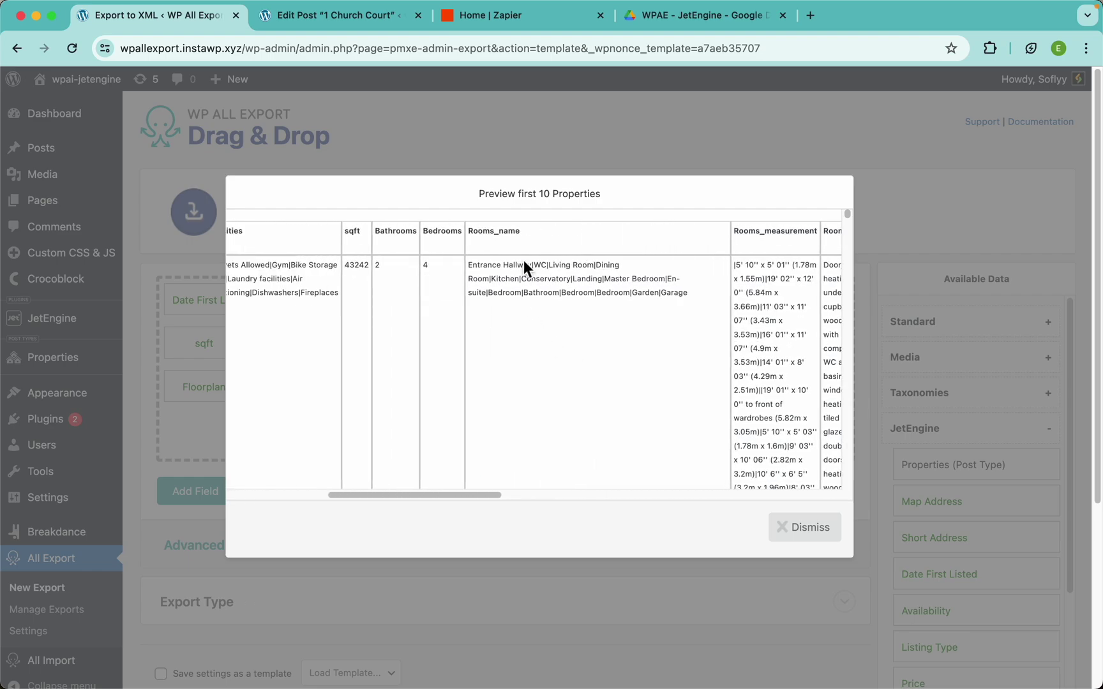
pyautogui.scroll(5, 523, 259)
pyautogui.scroll(2, 523, 259)
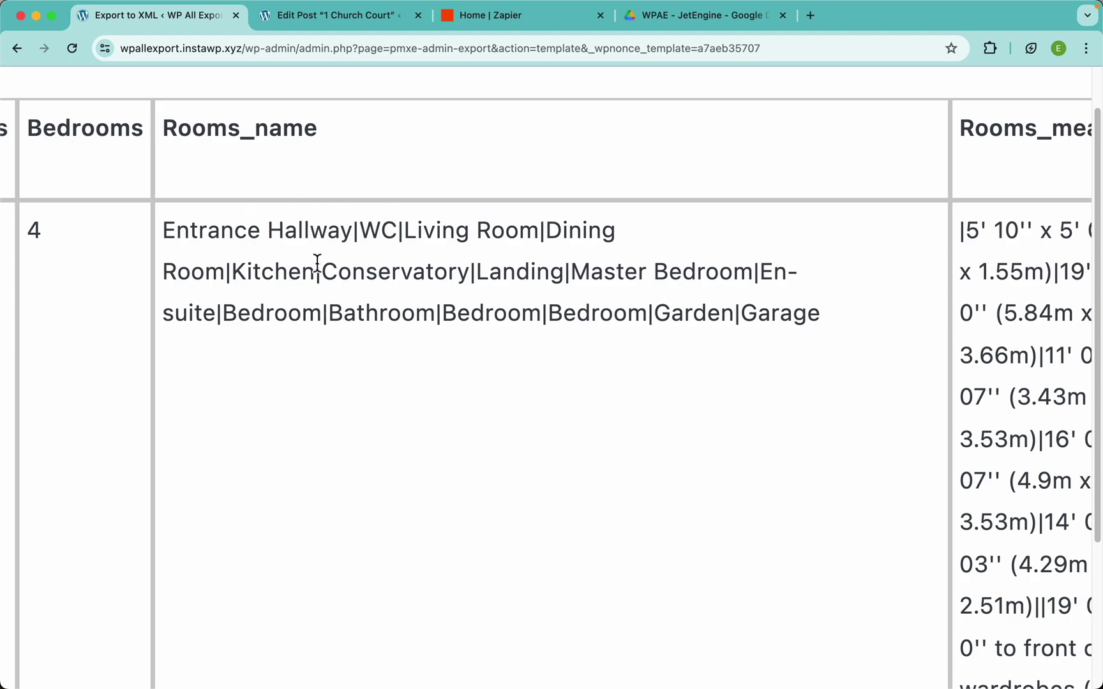
pyautogui.scroll(-5, 325, 269)
pyautogui.hscroll(-3, 324, 269)
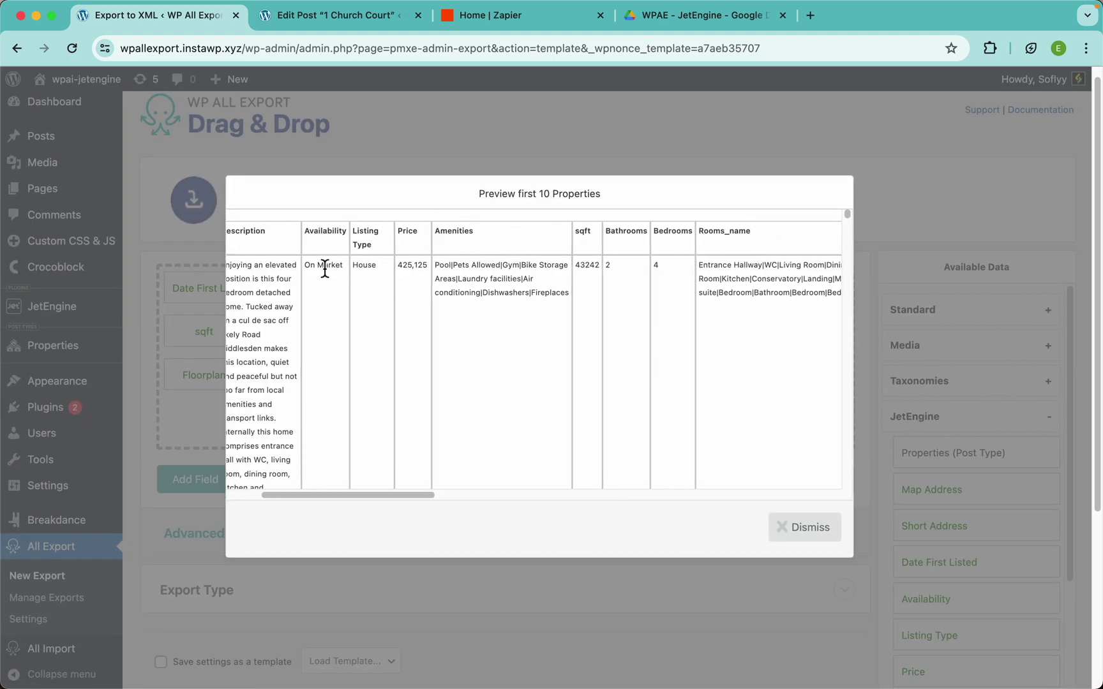
pyautogui.scroll(5, 499, 295)
pyautogui.scroll(2, 502, 296)
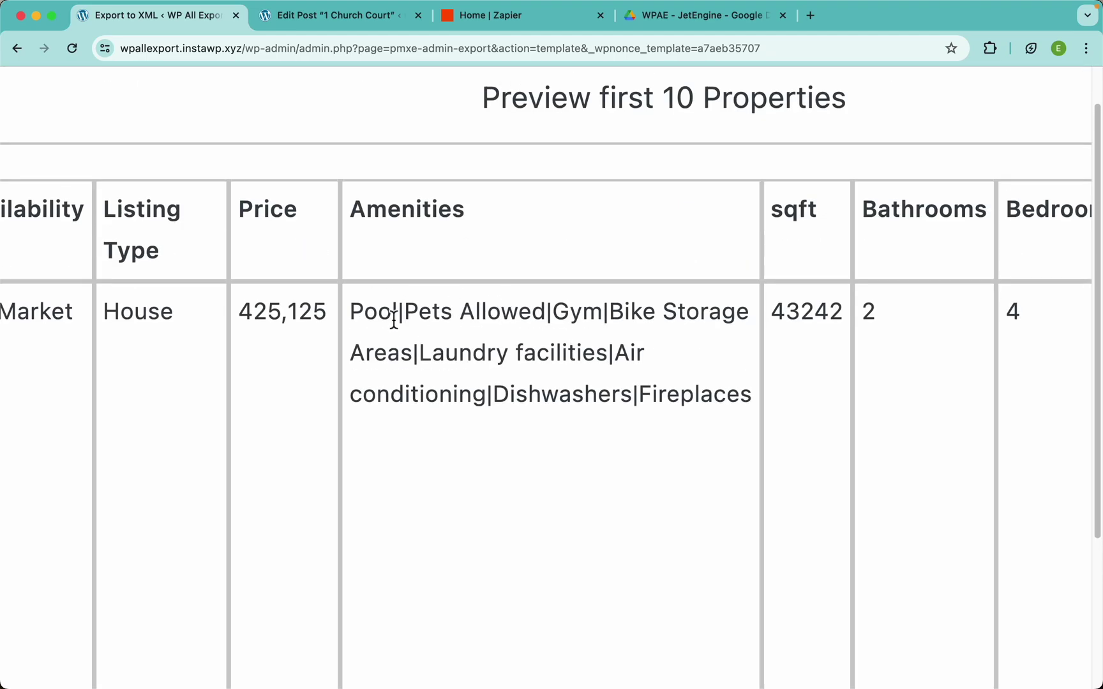
pyautogui.click(355, 23)
pyautogui.scroll(-10, 464, 322)
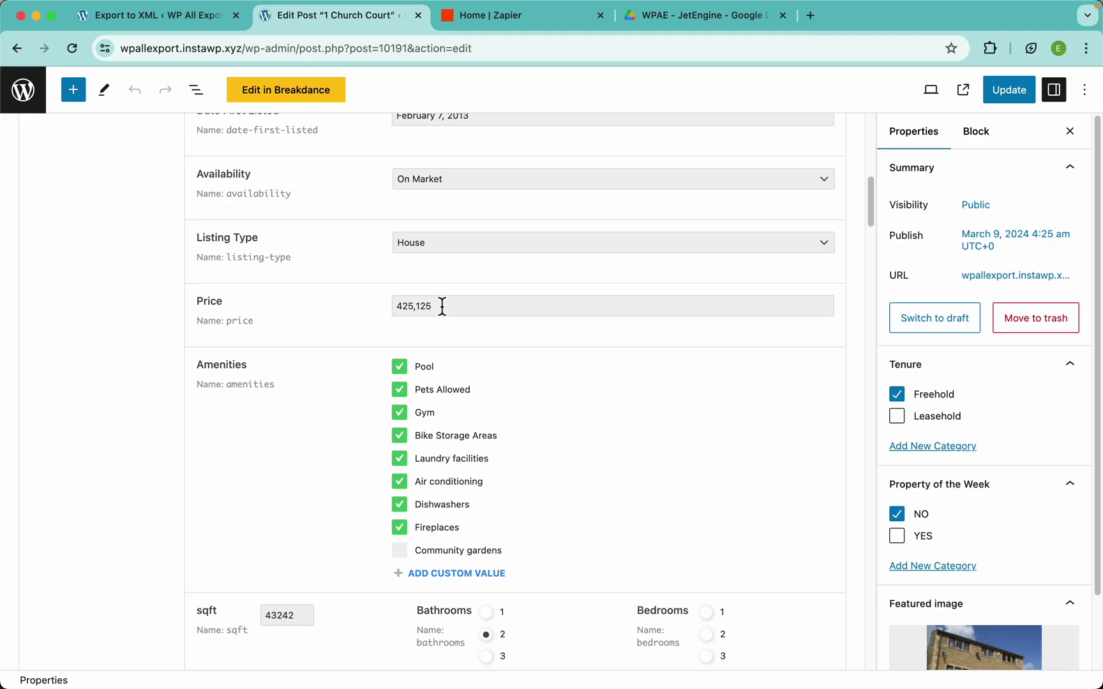
# Go back to the Export to XML tab showing the first-10 Properties preview
pyautogui.click(177, 17)
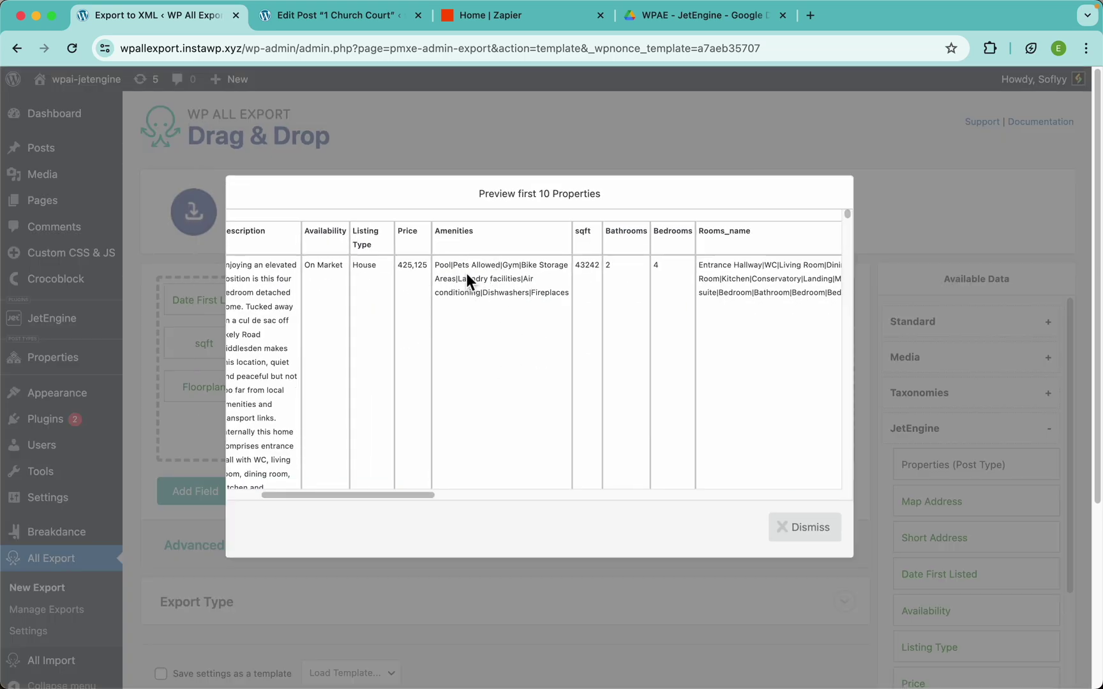
# In the Amenities Function Editor, start replace_pipes ($data) returning str_replace ("|", ", ", $data
pyautogui.click(446, 154)
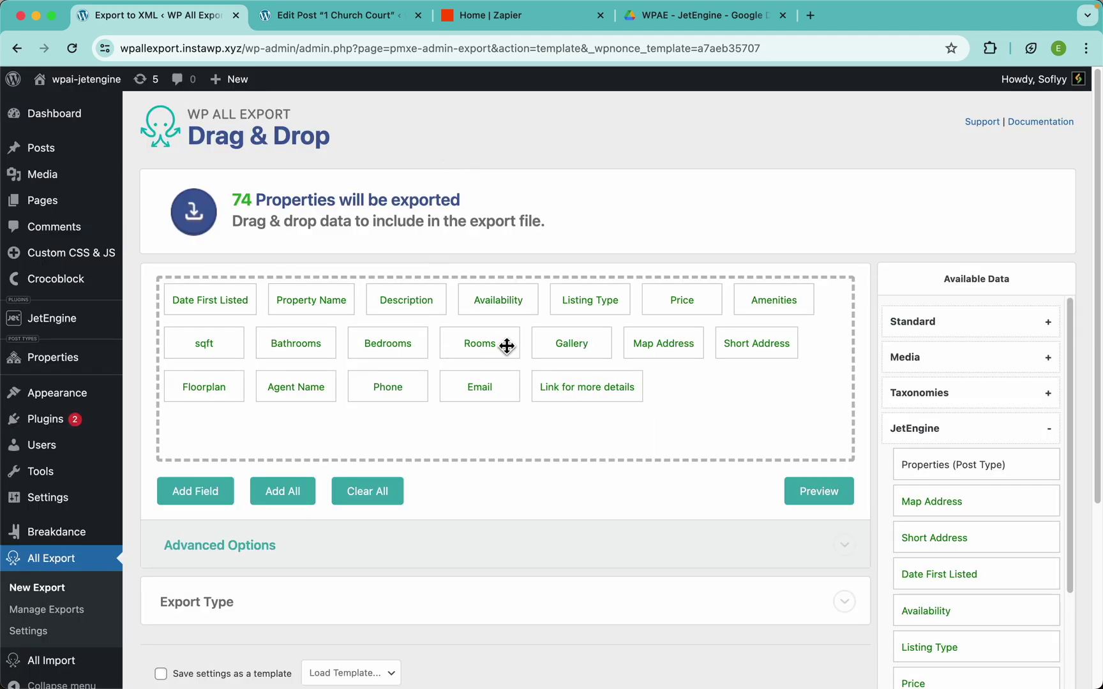
pyautogui.click(763, 302)
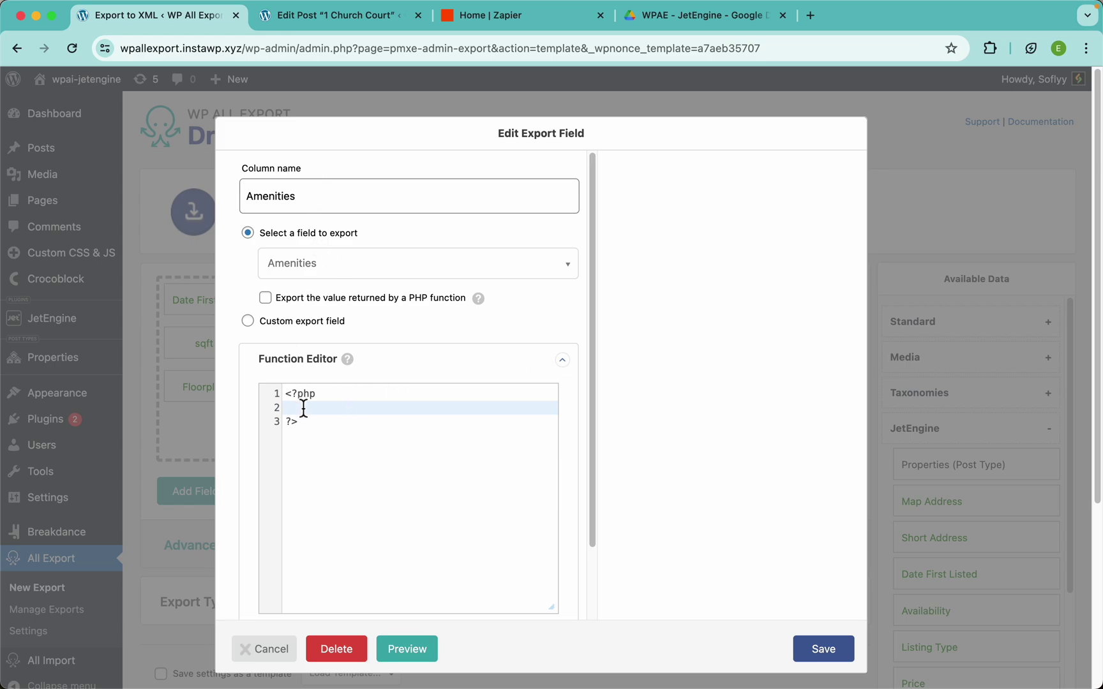
pyautogui.press('Return')
pyautogui.press('Return')
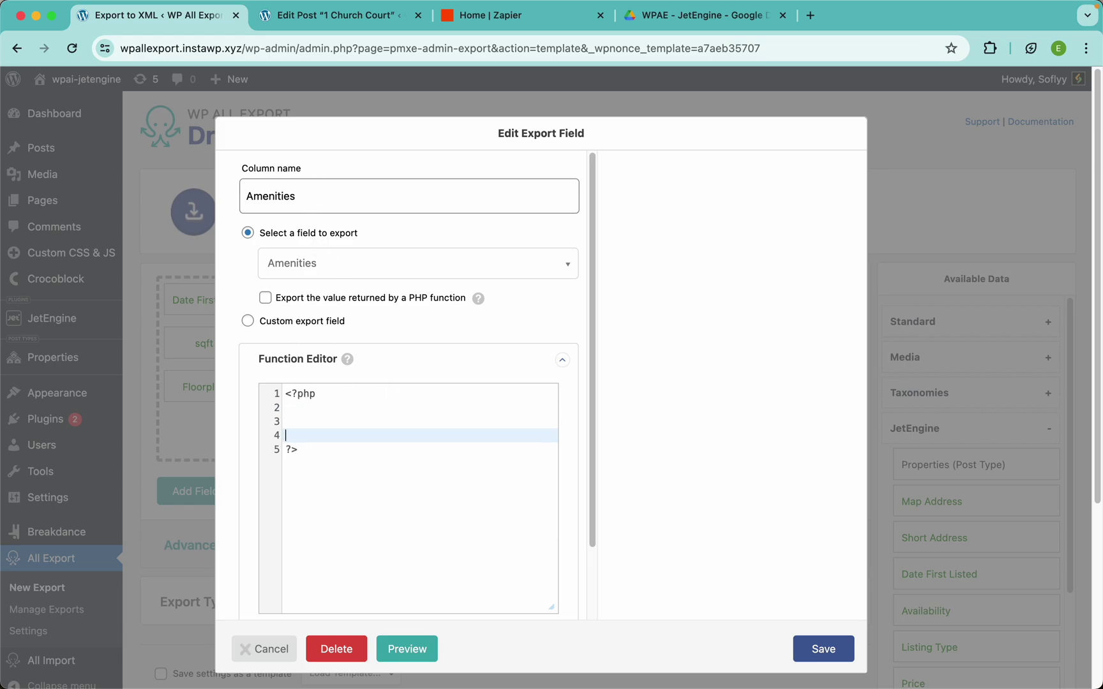
pyautogui.press('Up')
pyautogui.write('function ')
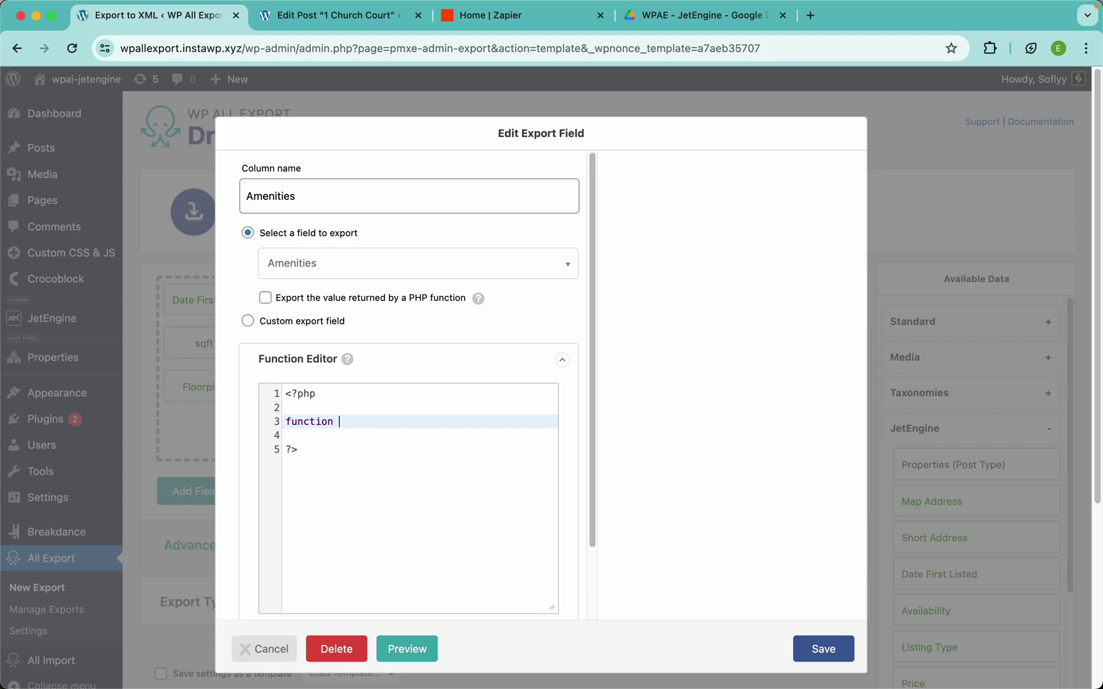
pyautogui.write('replace_pipes ($data)')
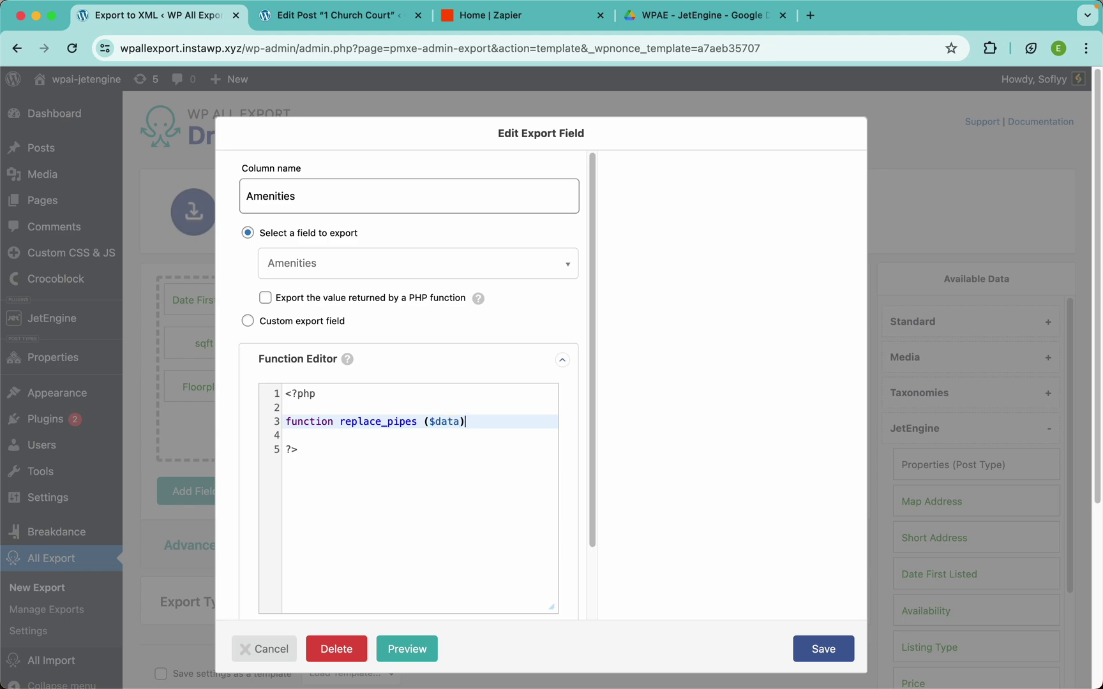
pyautogui.write(' {')
pyautogui.press('Return')
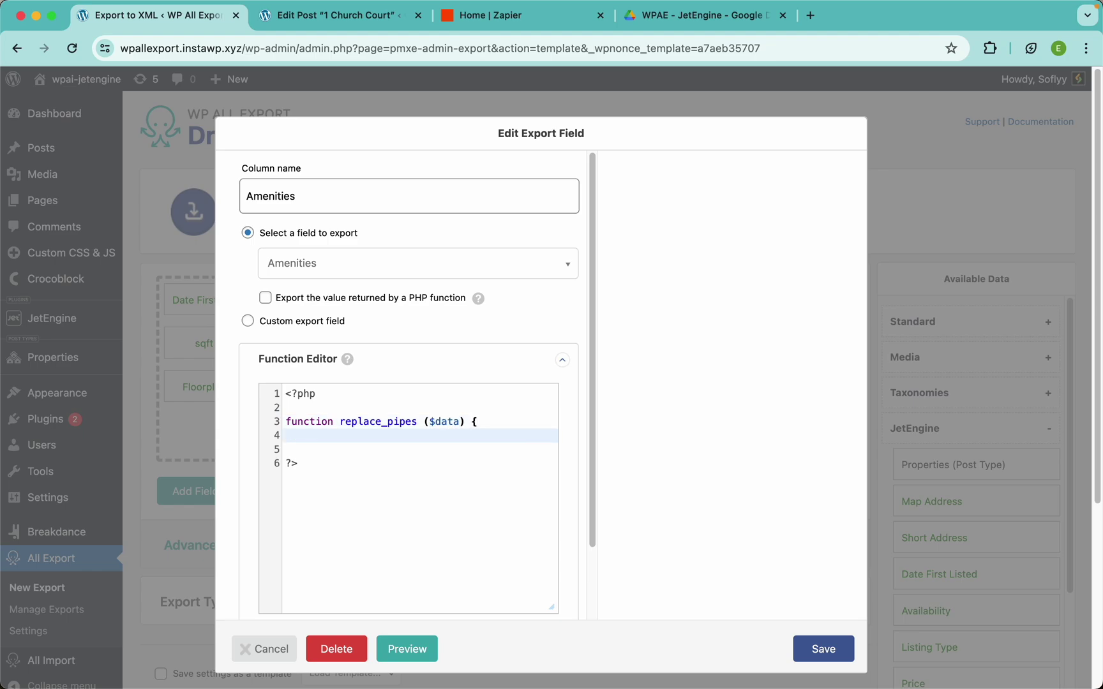
pyautogui.write('return str_replace ("|", ", ", $')
pyautogui.write('data')
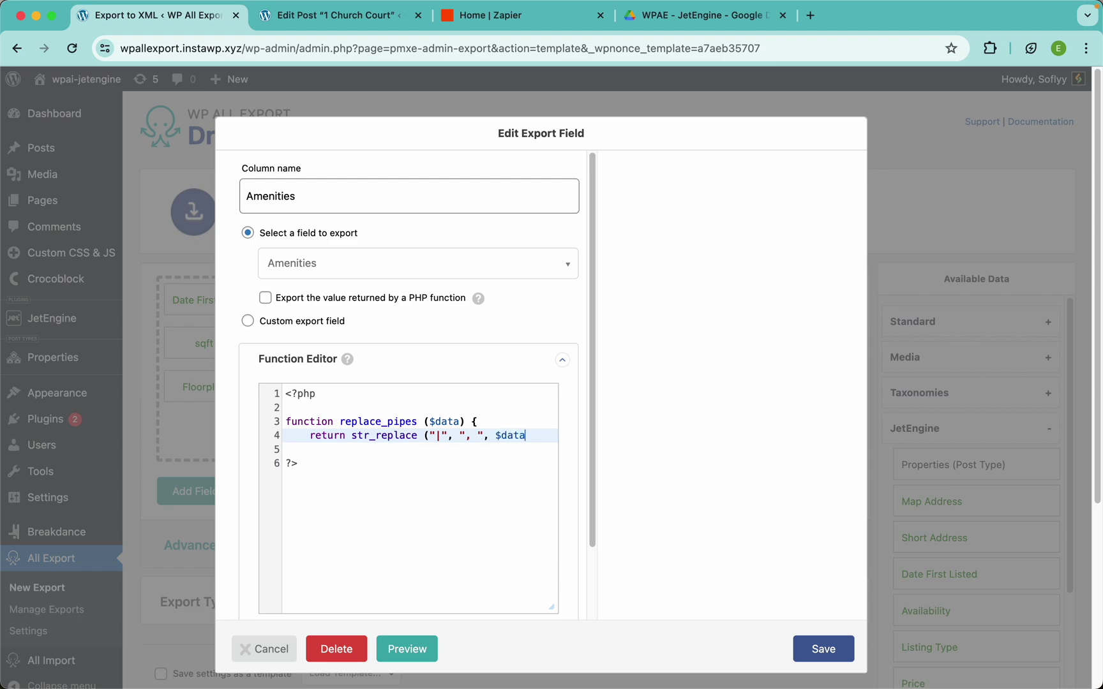
pyautogui.write(';')
# Add the missing closing parenthesis to the return line and close replace_pipes with a brace
pyautogui.press('Return')
pyautogui.write('}')
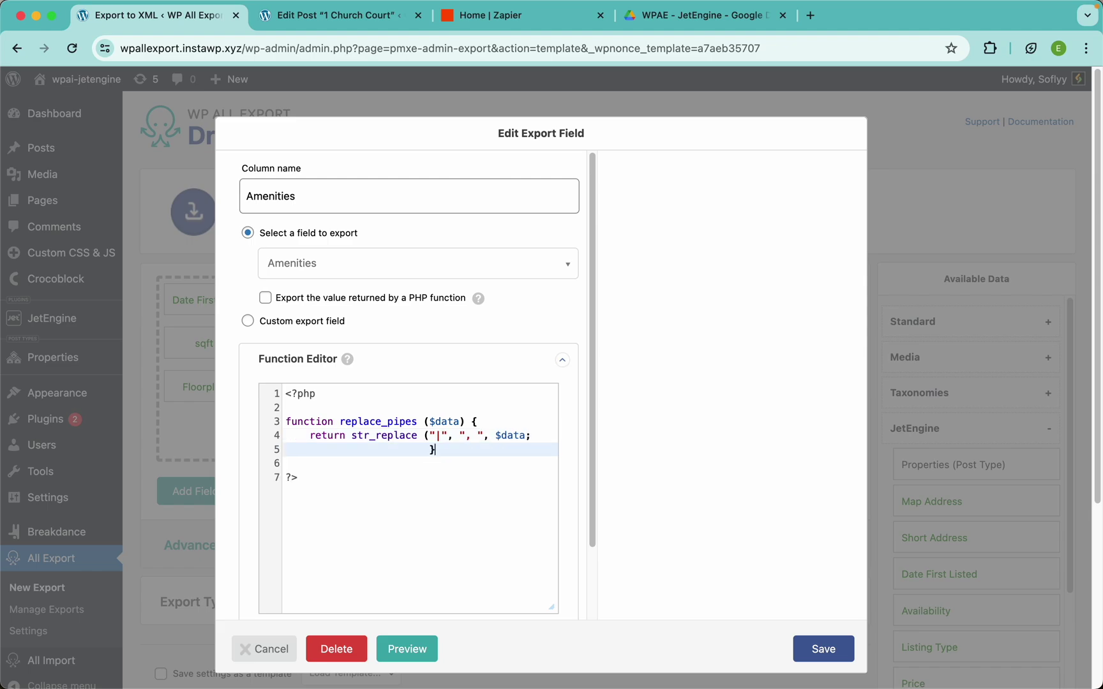
pyautogui.press('BackSpace')
pyautogui.press('BackSpace')
pyautogui.press('BackSpace')
pyautogui.press('BackSpace')
pyautogui.press('BackSpace')
pyautogui.press('BackSpace')
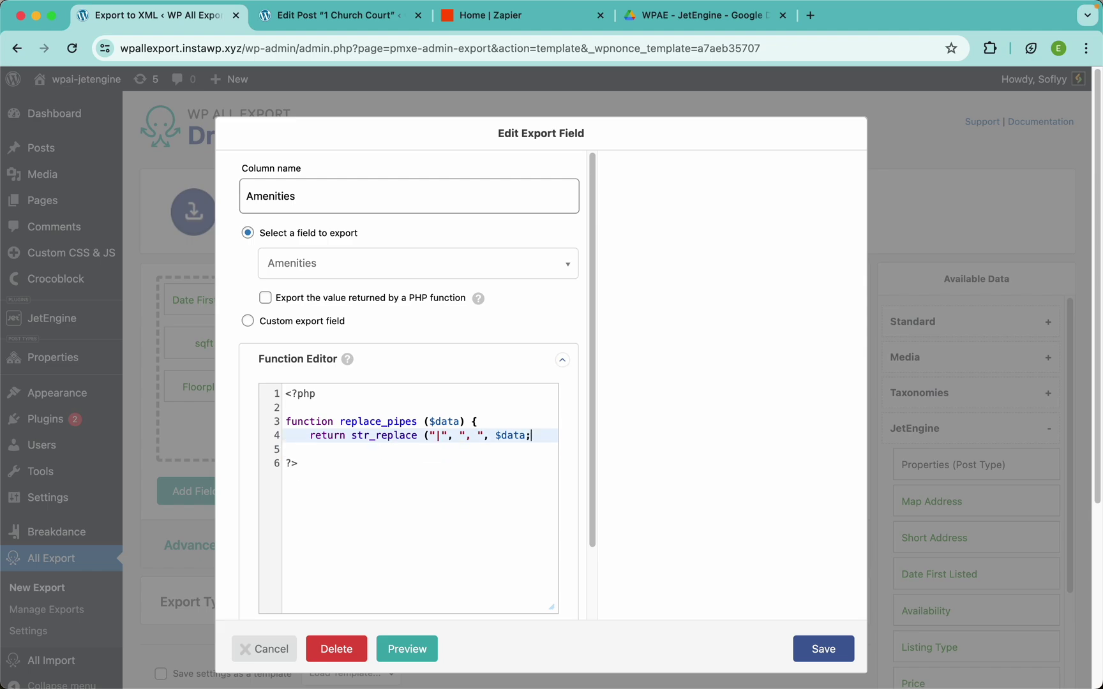
pyautogui.press('BackSpace')
pyautogui.write(');')
pyautogui.press('Return')
pyautogui.write('}')
pyautogui.scroll(-3, 363, 357)
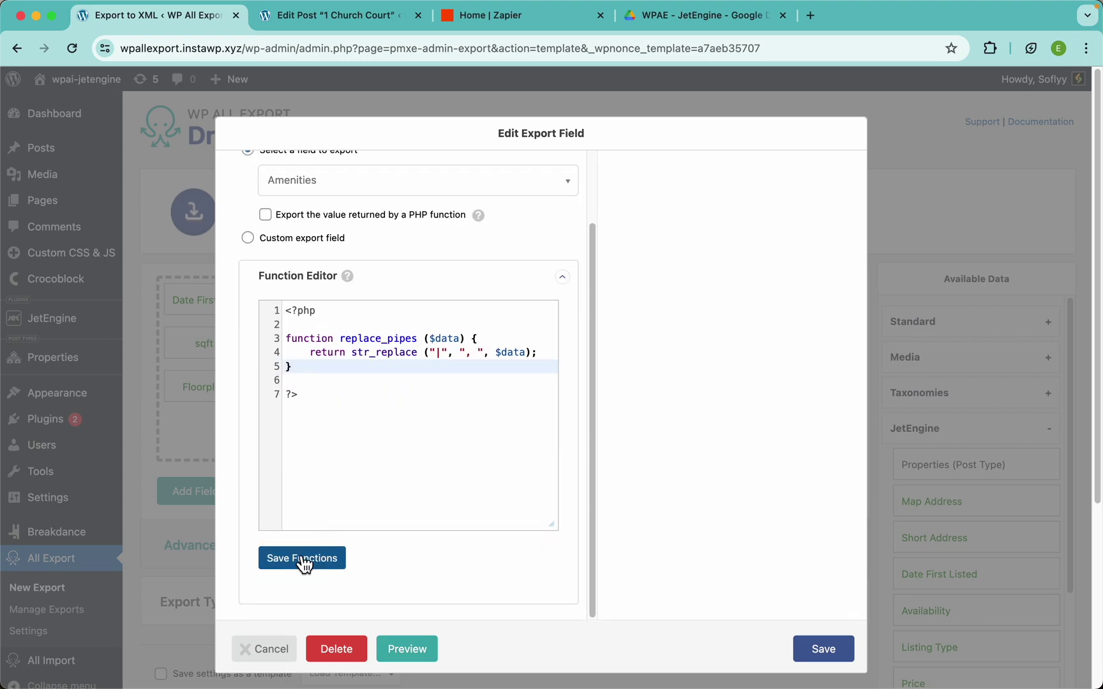
# Save the functions, set Amenities to export the value returned by replace_pipes, save, and preview
pyautogui.click(329, 565)
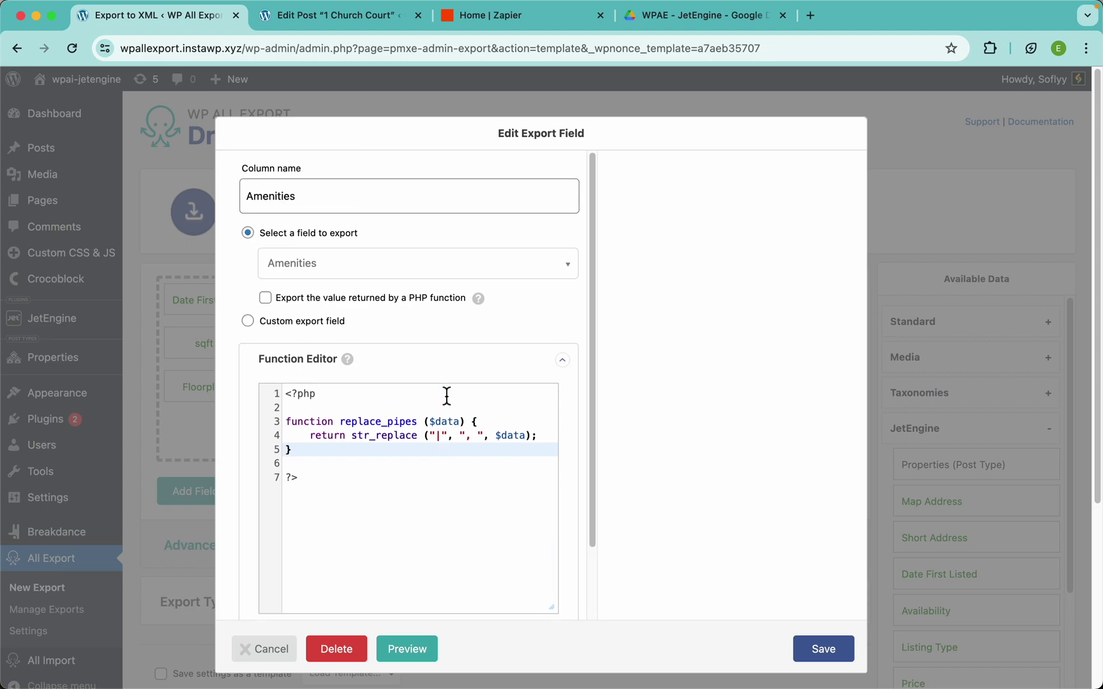
pyautogui.doubleClick(394, 426)
pyautogui.press('super+c')
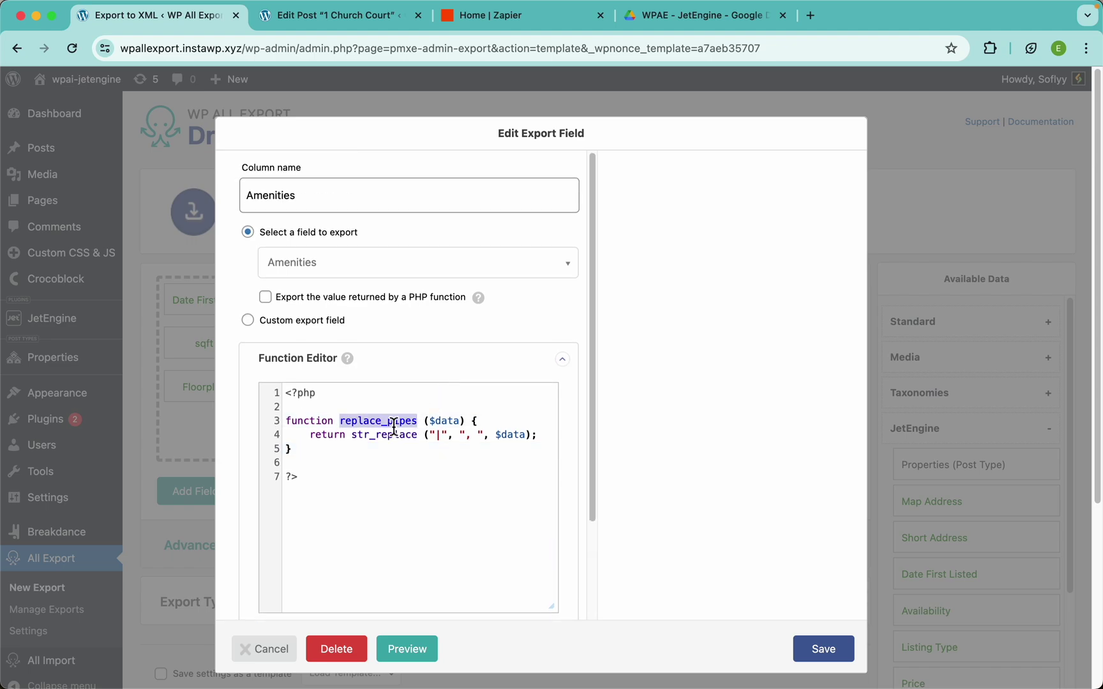
pyautogui.click(329, 295)
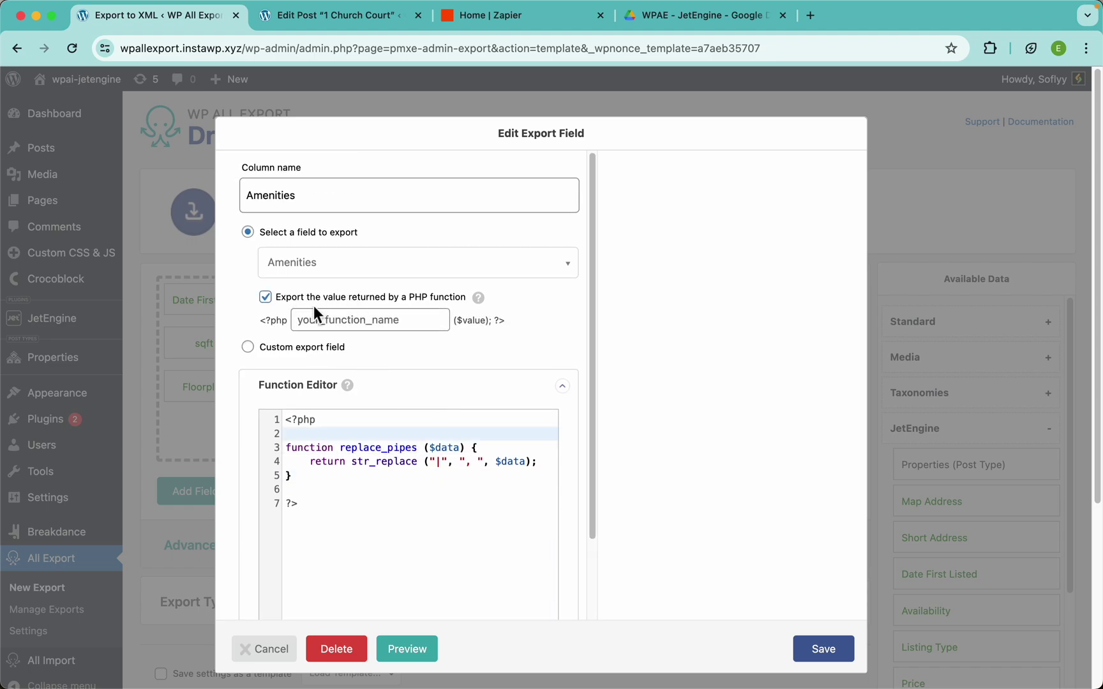
pyautogui.click(332, 326)
pyautogui.press('super+v')
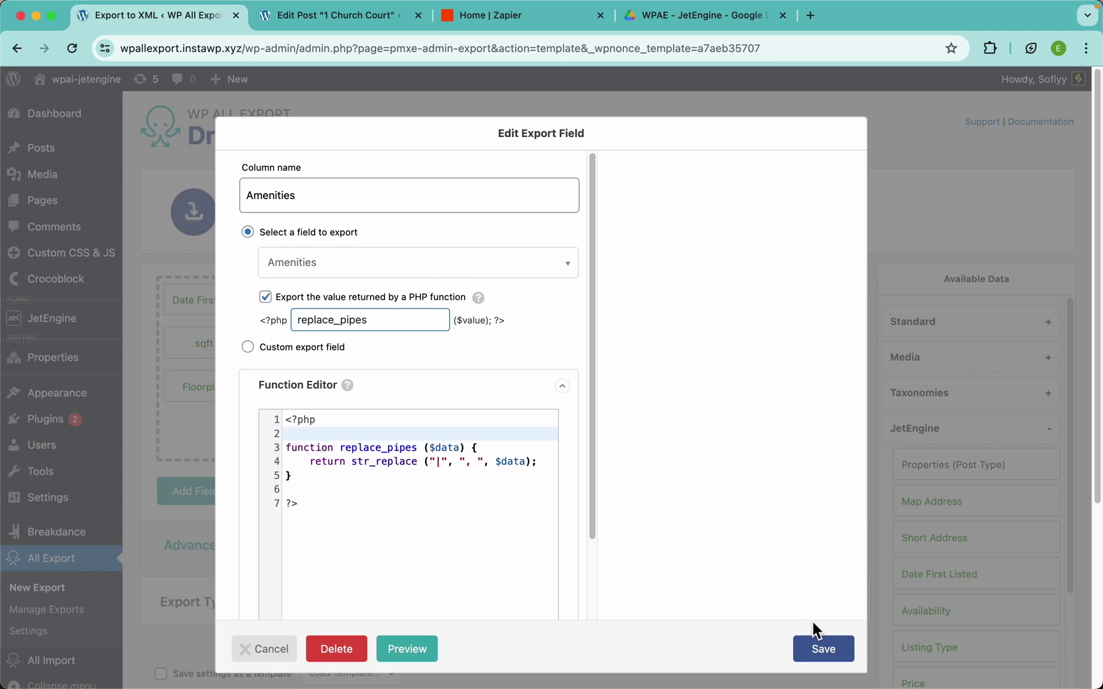
pyautogui.click(824, 647)
pyautogui.click(828, 501)
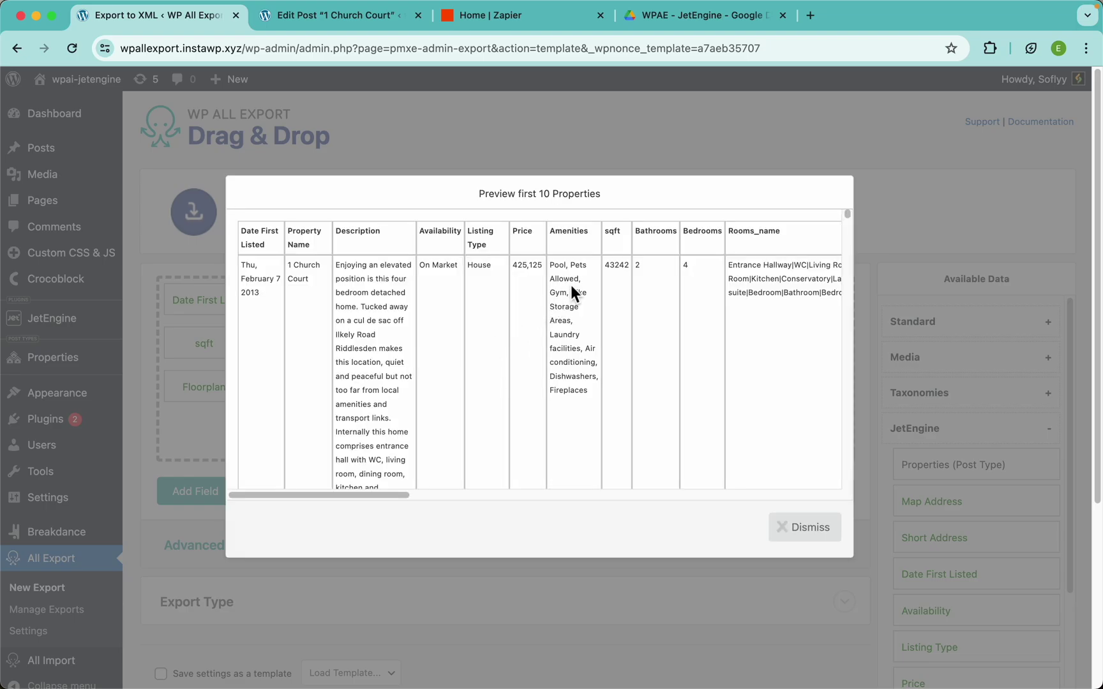
# Check the comma-separated Amenities (Pool, Pets Allowed, Gym…) and Gallery values, then dismiss the preview
pyautogui.scroll(5, 570, 285)
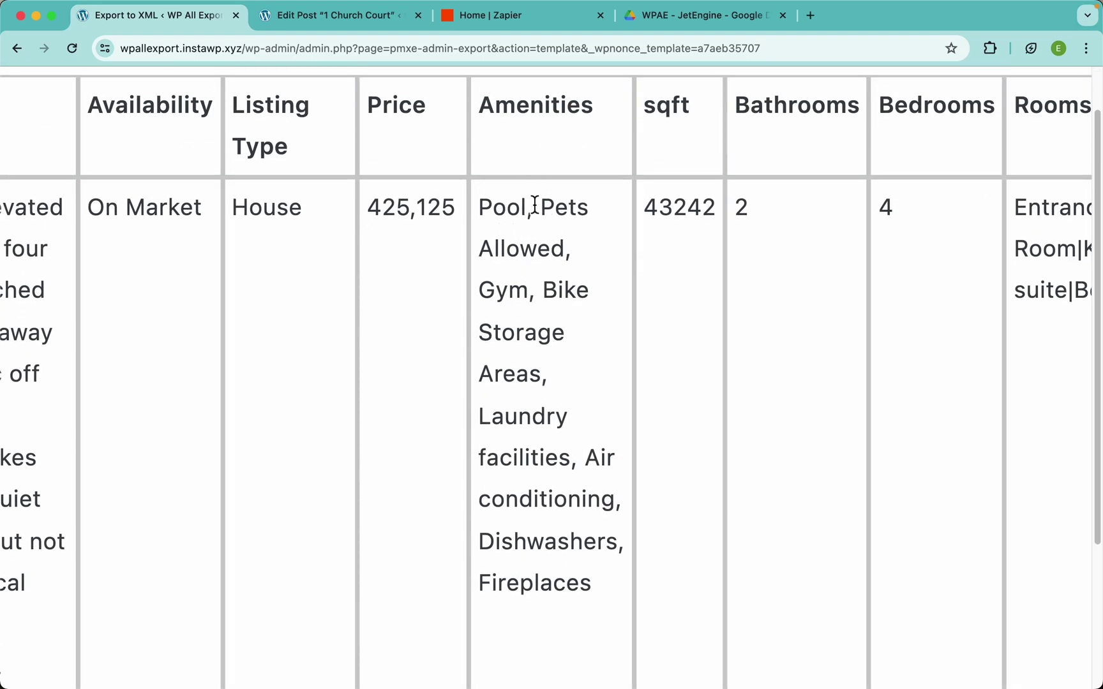
pyautogui.moveTo(526, 211)
pyautogui.mouseDown()
pyautogui.moveTo(552, 213)
pyautogui.moveTo(542, 216)
pyautogui.mouseUp()
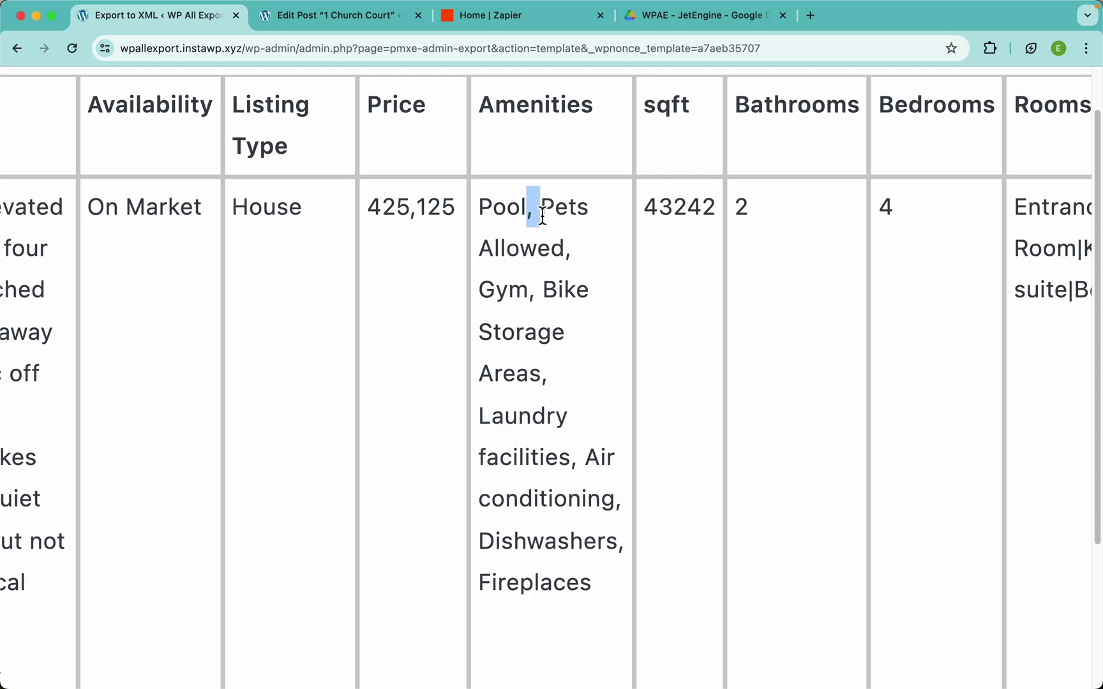
pyautogui.click(537, 348)
pyautogui.scroll(-5, 525, 306)
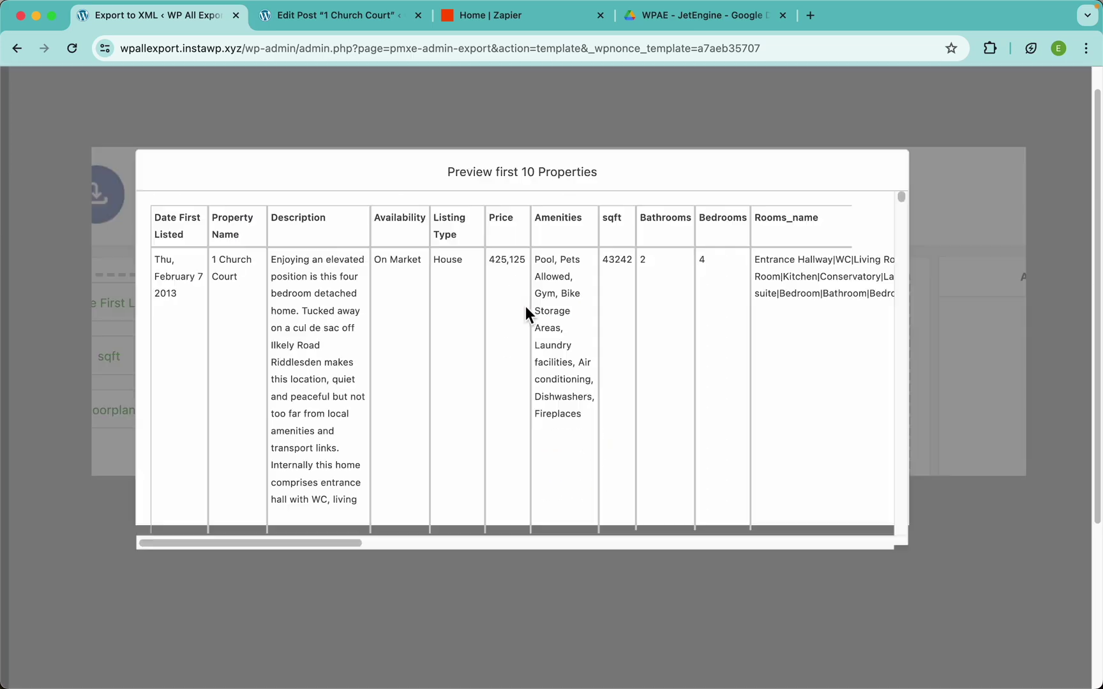
pyautogui.hscroll(15, 615, 311)
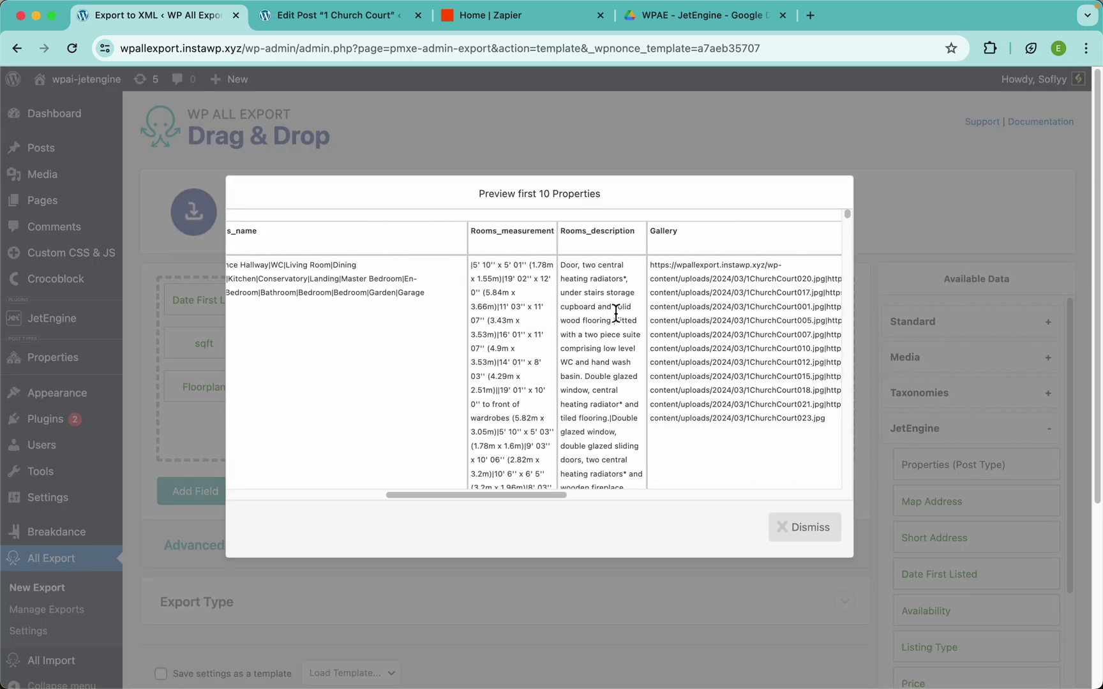
pyautogui.scroll(5, 534, 300)
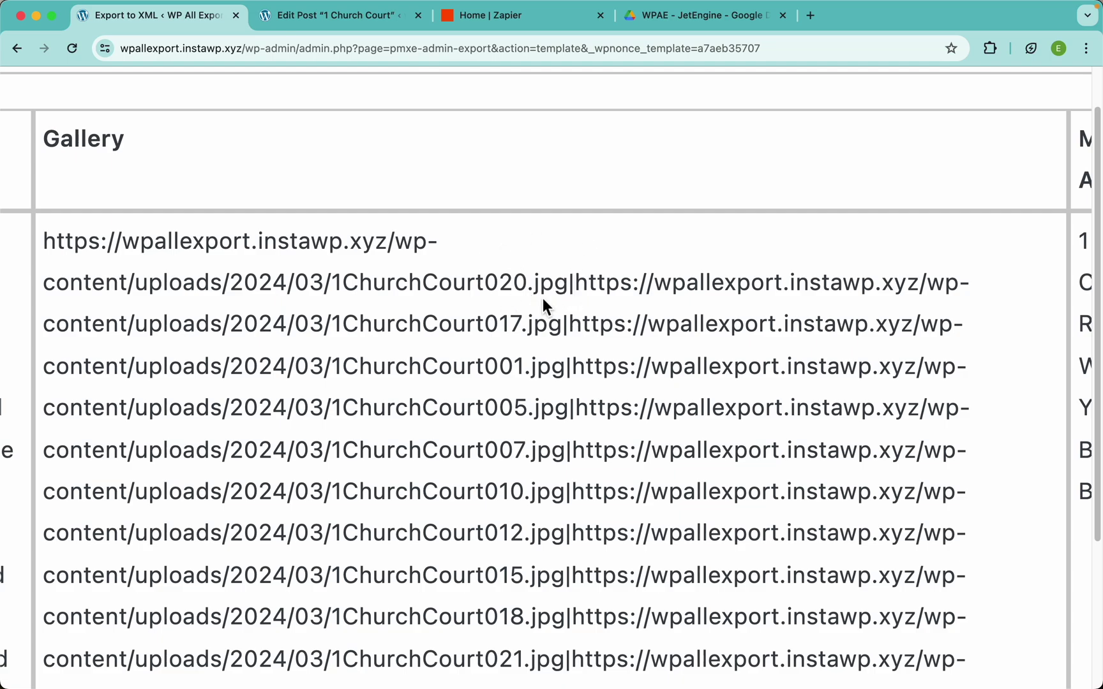
pyautogui.scroll(-5, 542, 298)
pyautogui.click(568, 138)
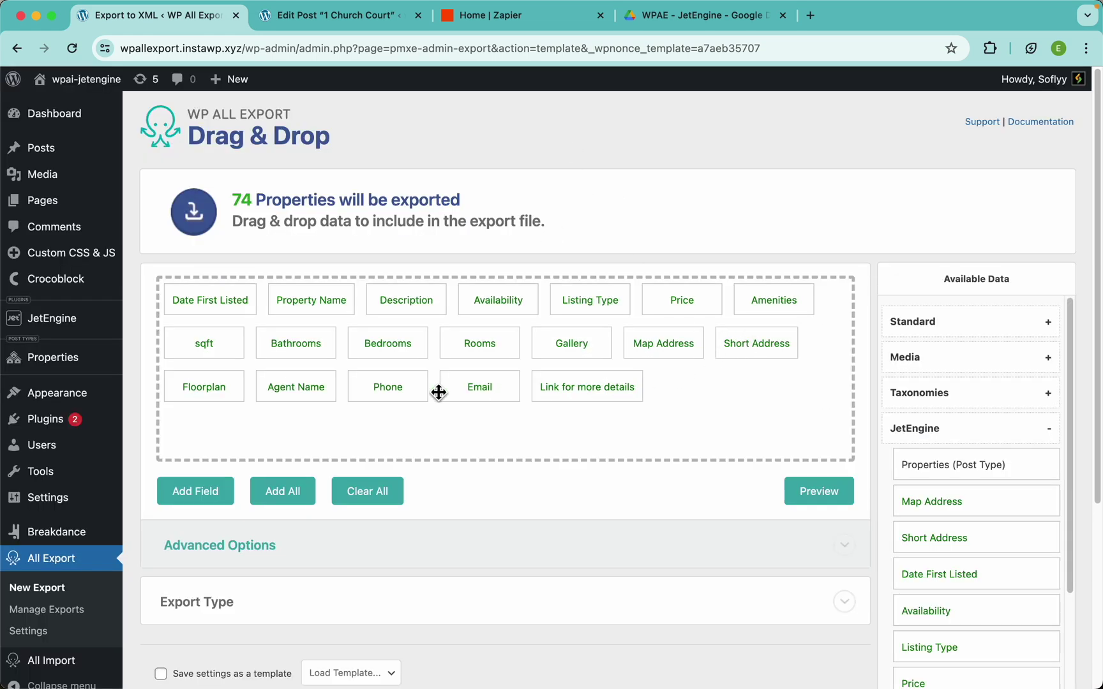
# Set the Gallery field to export the value returned by replace_pipes, save it, and preview
pyautogui.click(575, 351)
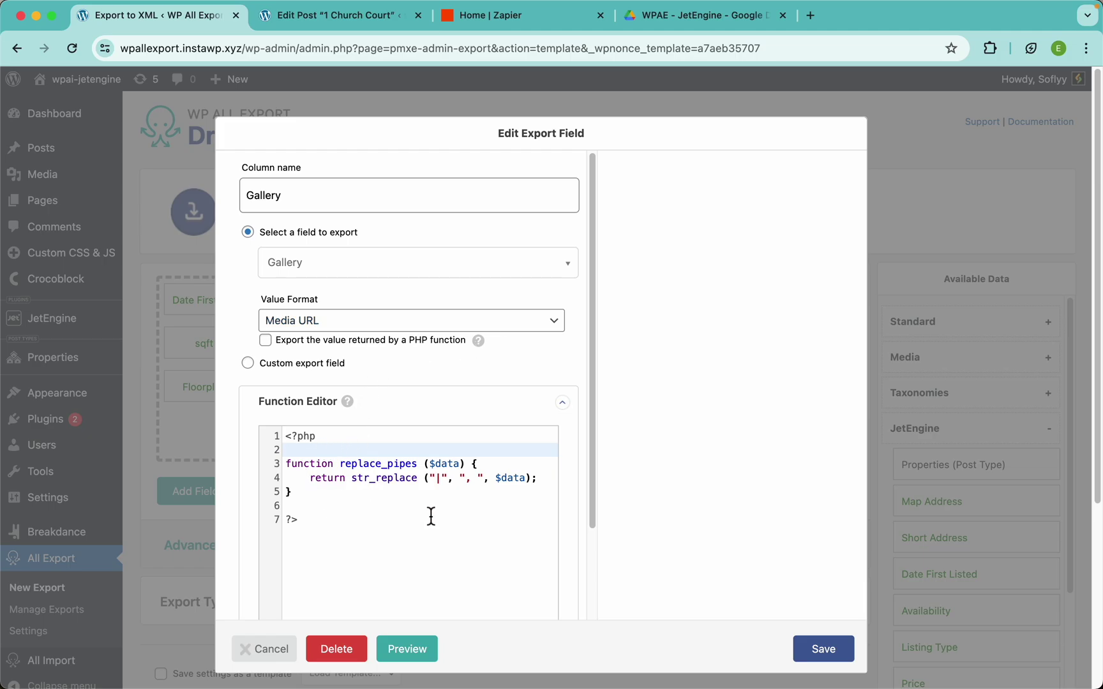
pyautogui.doubleClick(369, 465)
pyautogui.press('super+c')
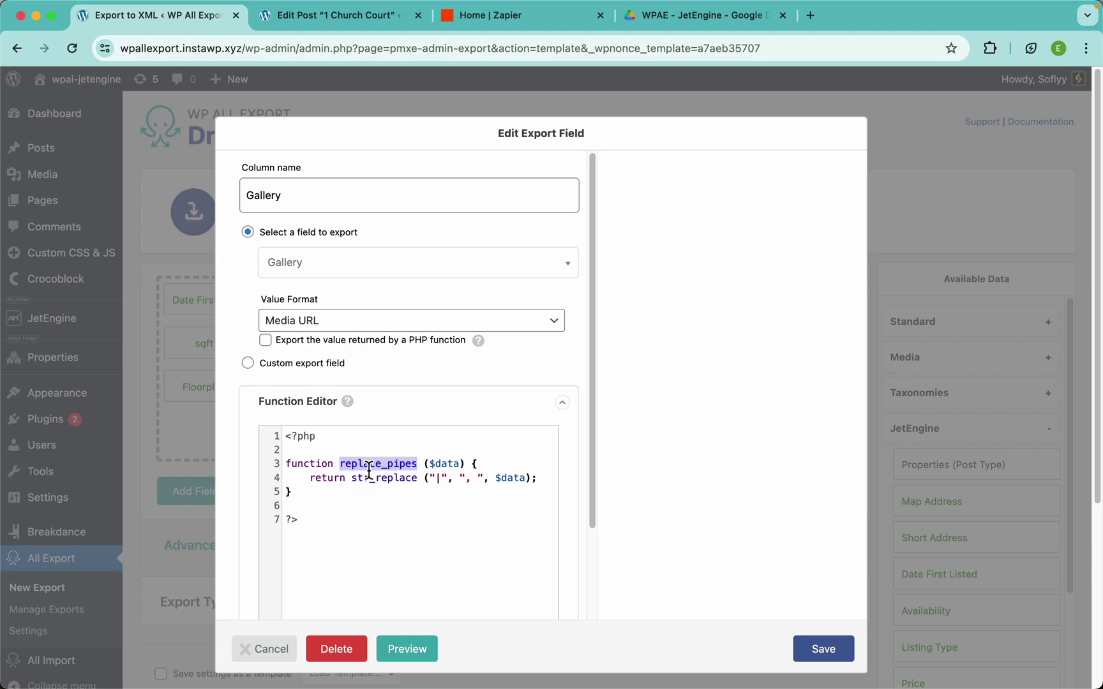
pyautogui.click(358, 336)
pyautogui.click(308, 342)
pyautogui.click(334, 364)
pyautogui.press('super+v')
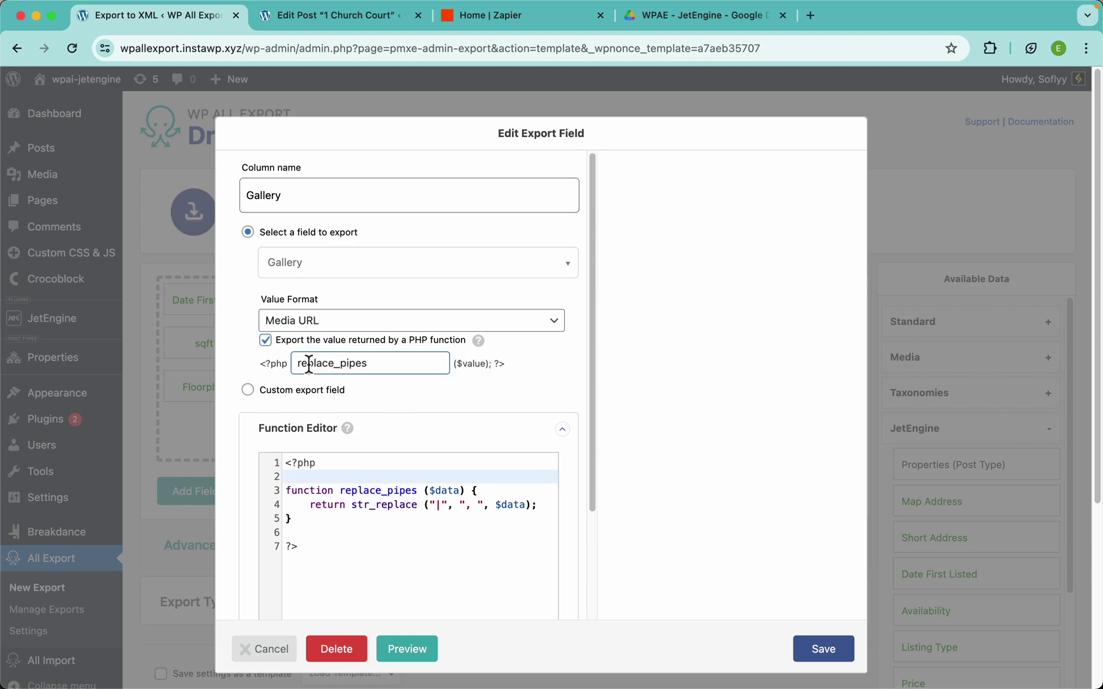
pyautogui.scroll(-3, 370, 386)
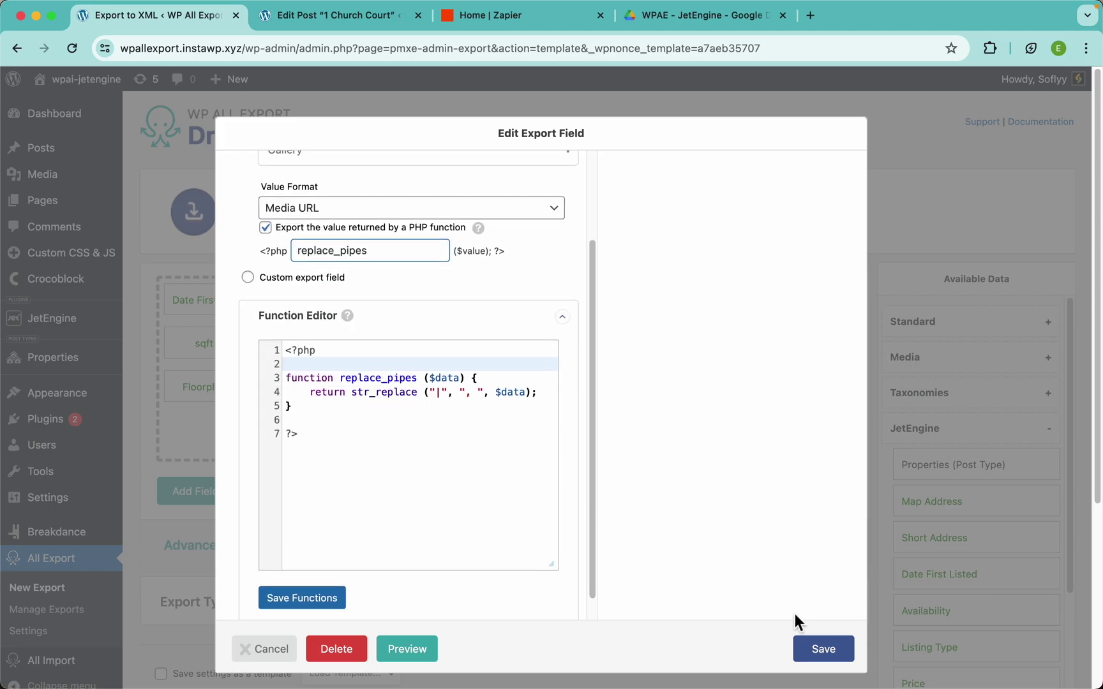
pyautogui.click(820, 648)
pyautogui.click(811, 496)
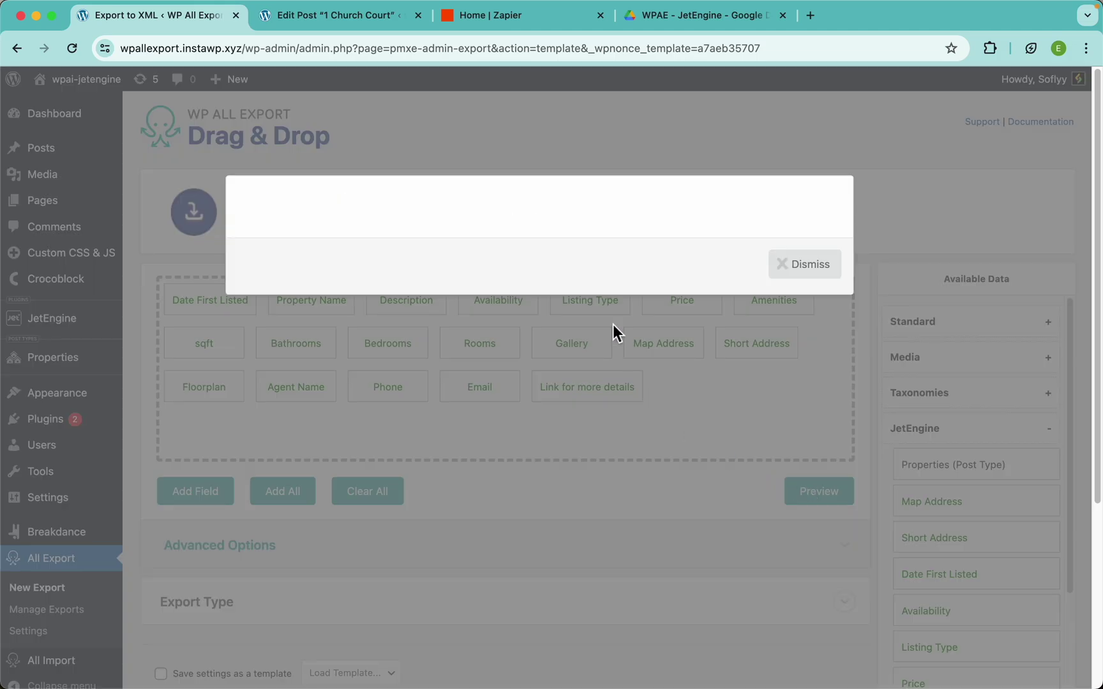
# Scroll through the first-10 Properties preview and dismiss it
pyautogui.hscroll(10, 653, 359)
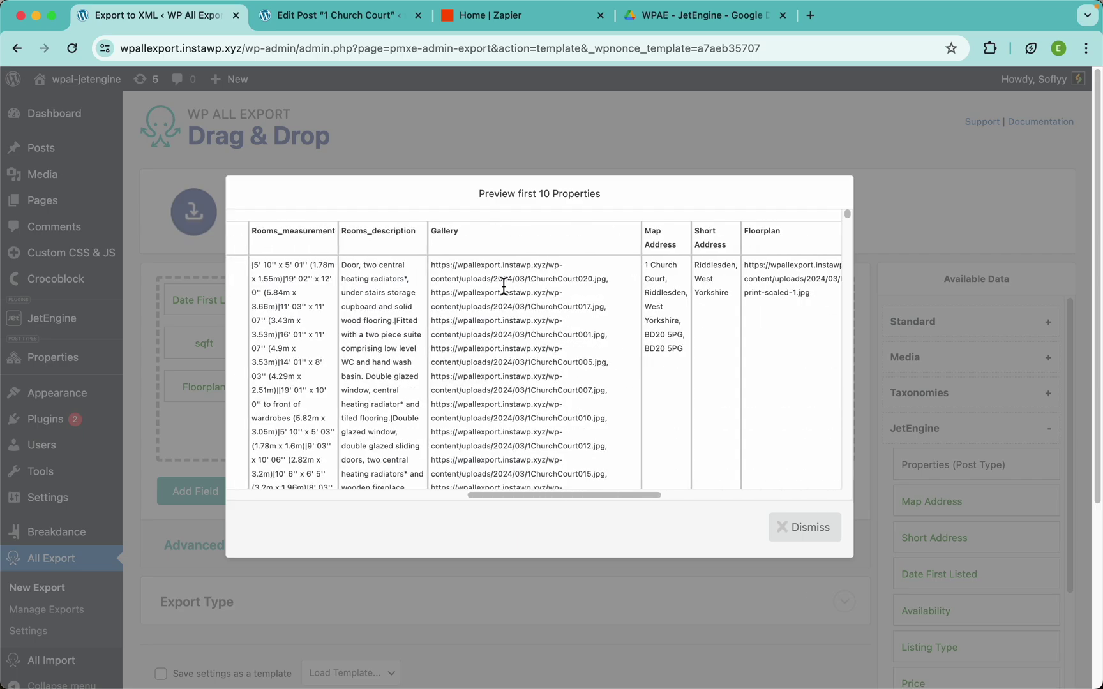
pyautogui.scroll(5, 503, 287)
pyautogui.scroll(2, 543, 295)
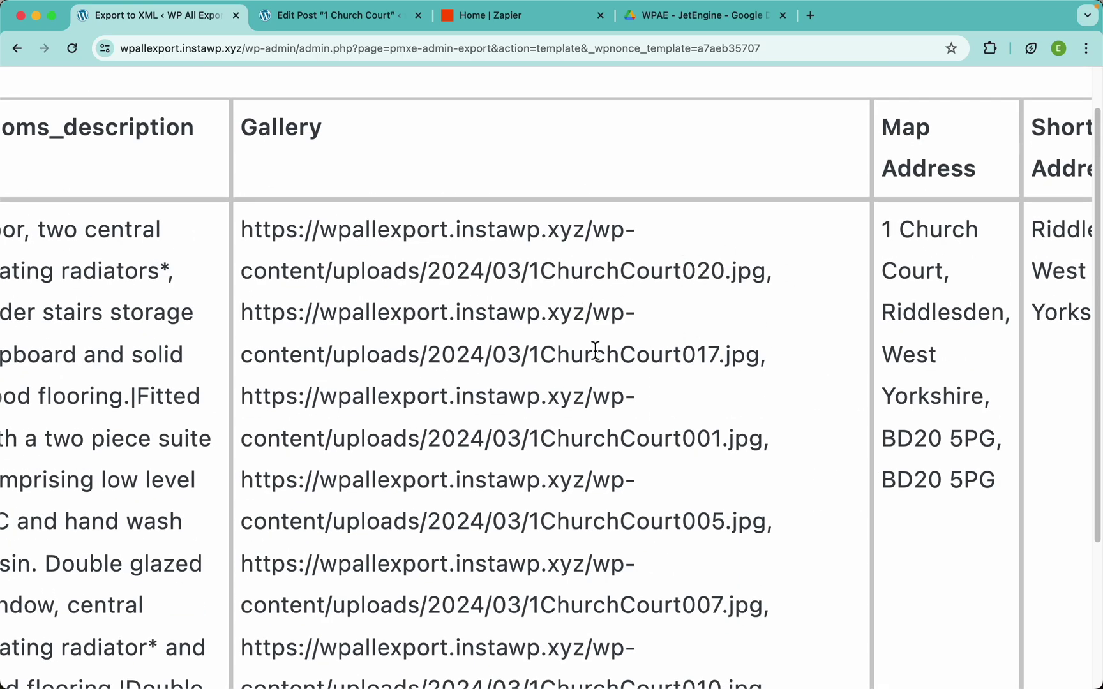
pyautogui.scroll(-5, 595, 350)
pyautogui.hscroll(-7, 595, 351)
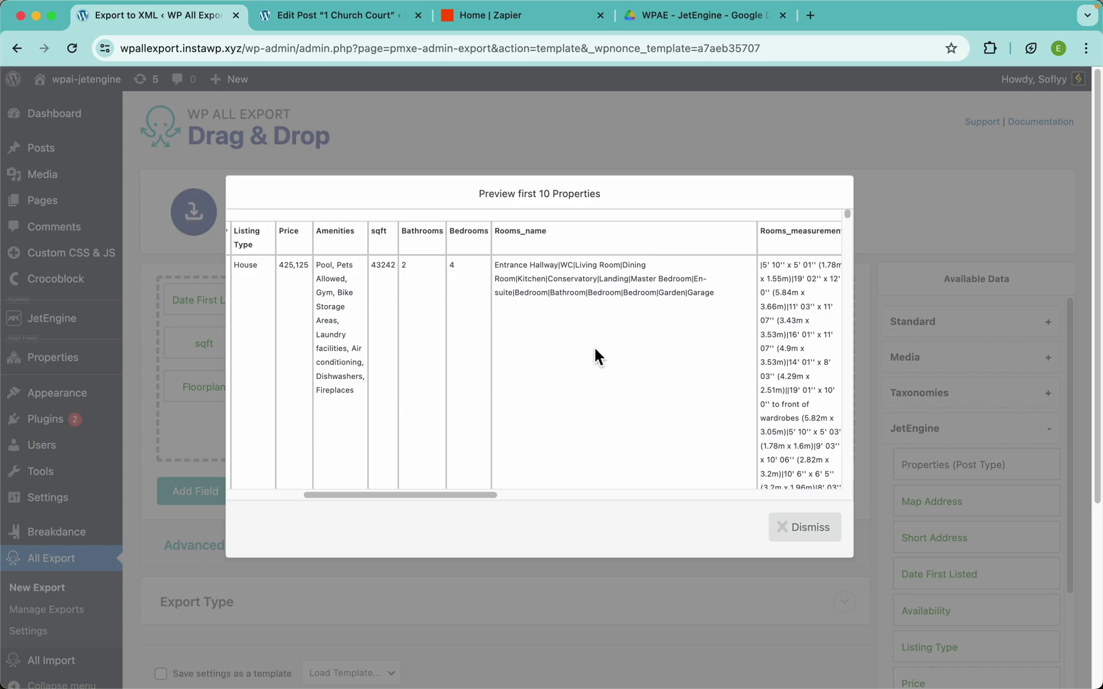
pyautogui.hscroll(-3, 595, 356)
pyautogui.scroll(5, 561, 357)
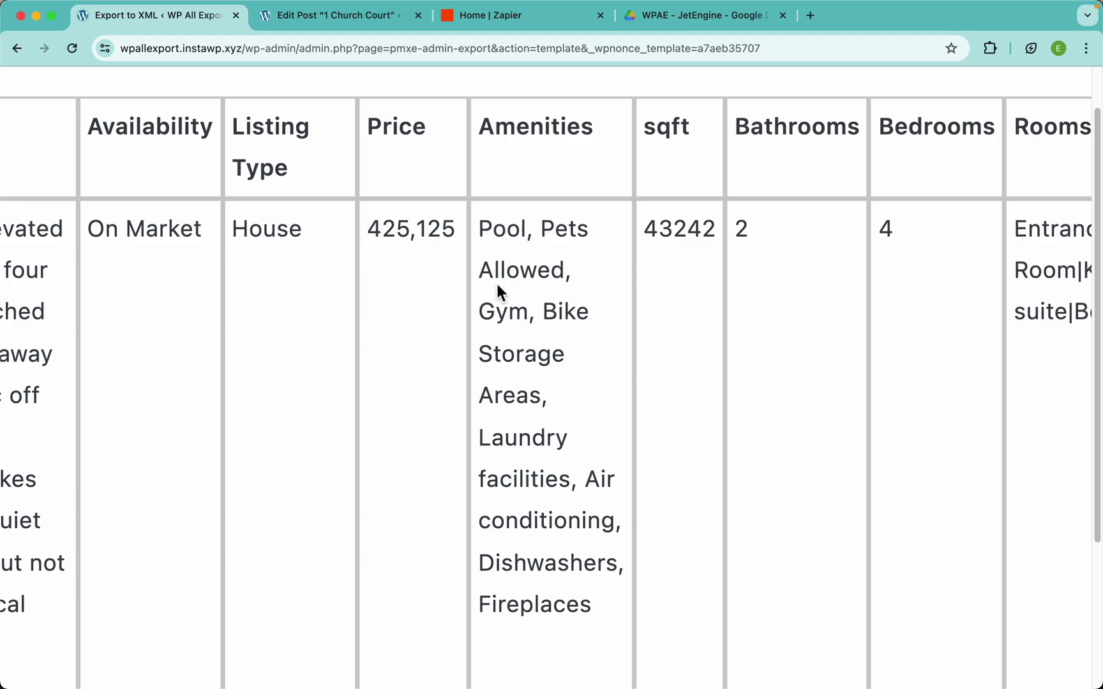
pyautogui.scroll(-5, 518, 300)
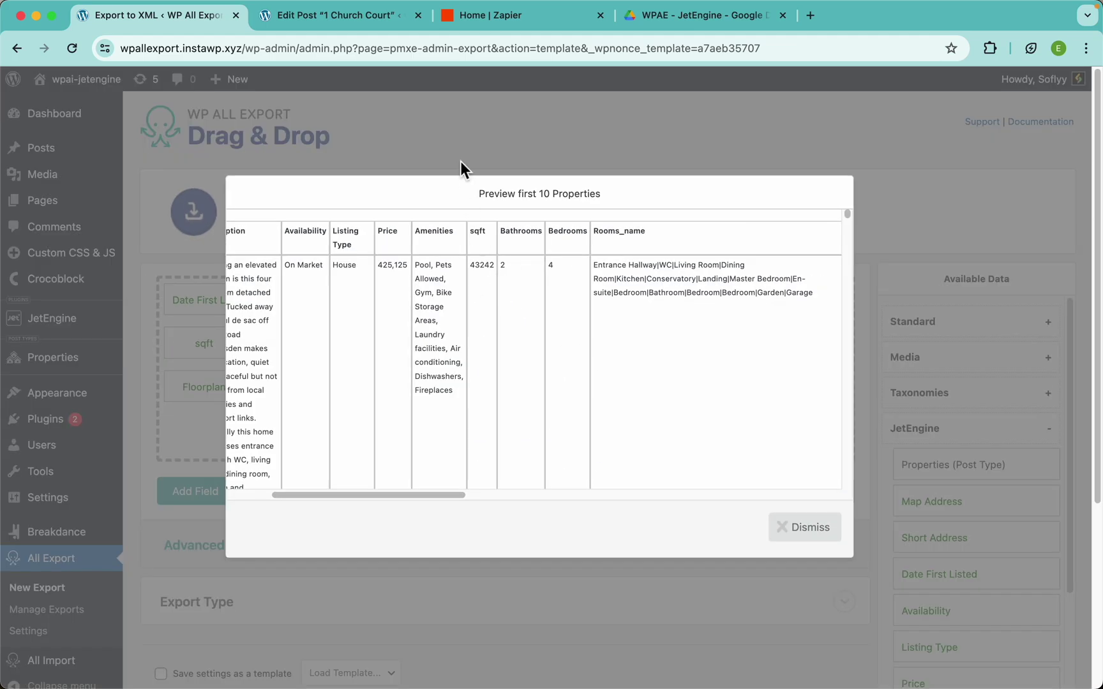
pyautogui.hscroll(-3, 443, 339)
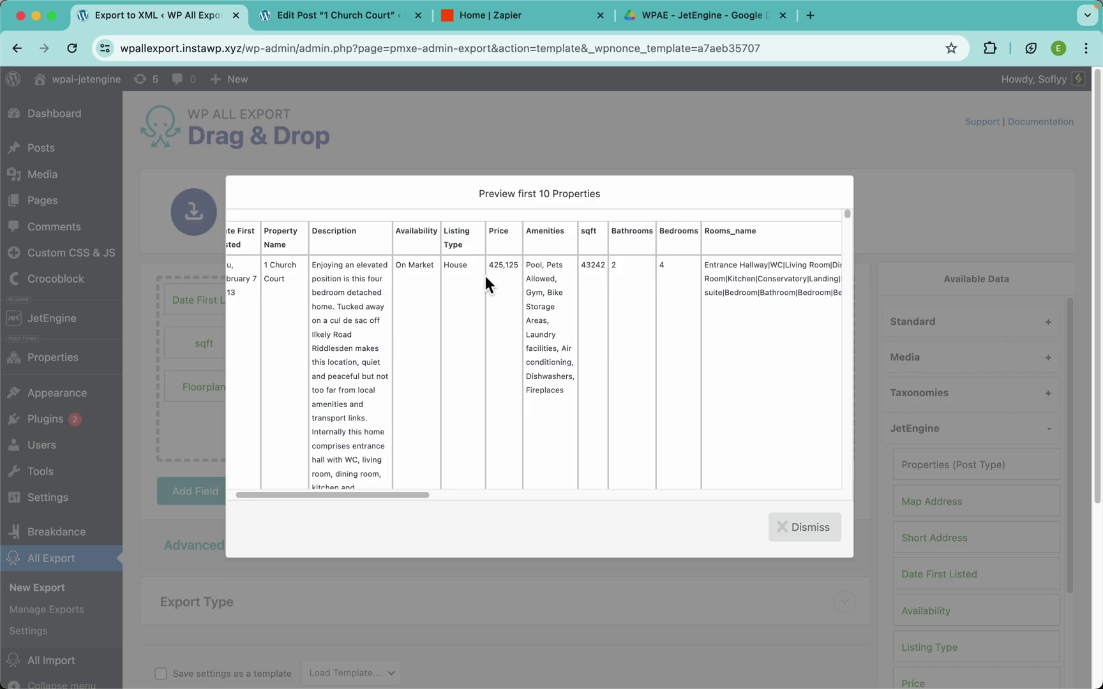
pyautogui.scroll(5, 499, 257)
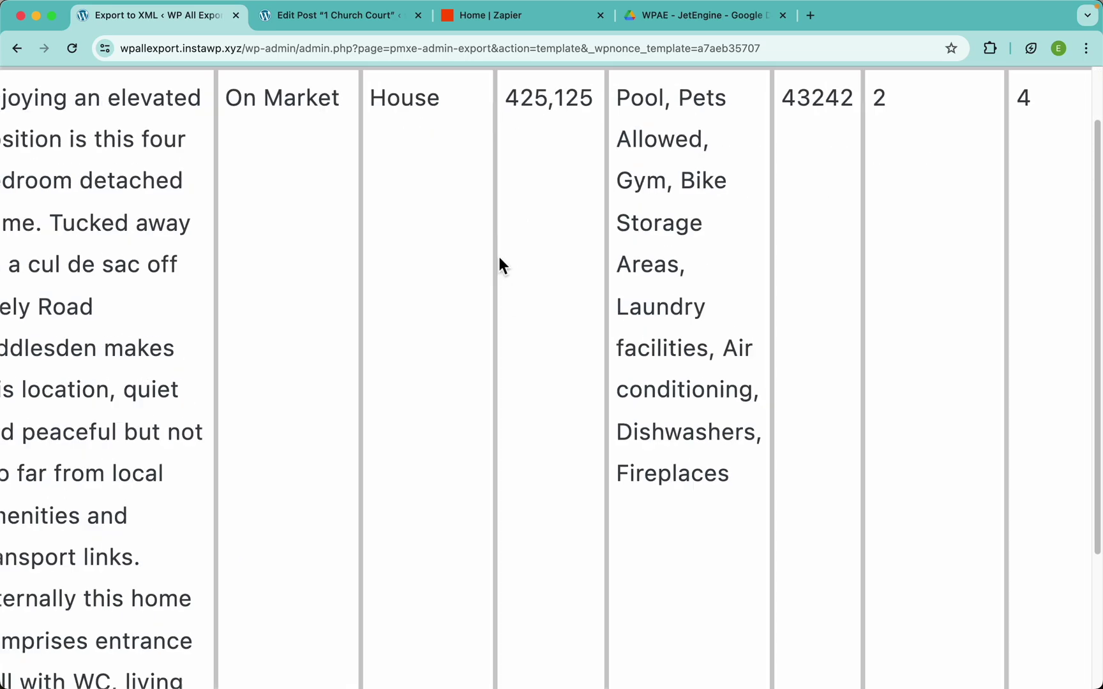
pyautogui.scroll(-5, 500, 256)
pyautogui.click(507, 146)
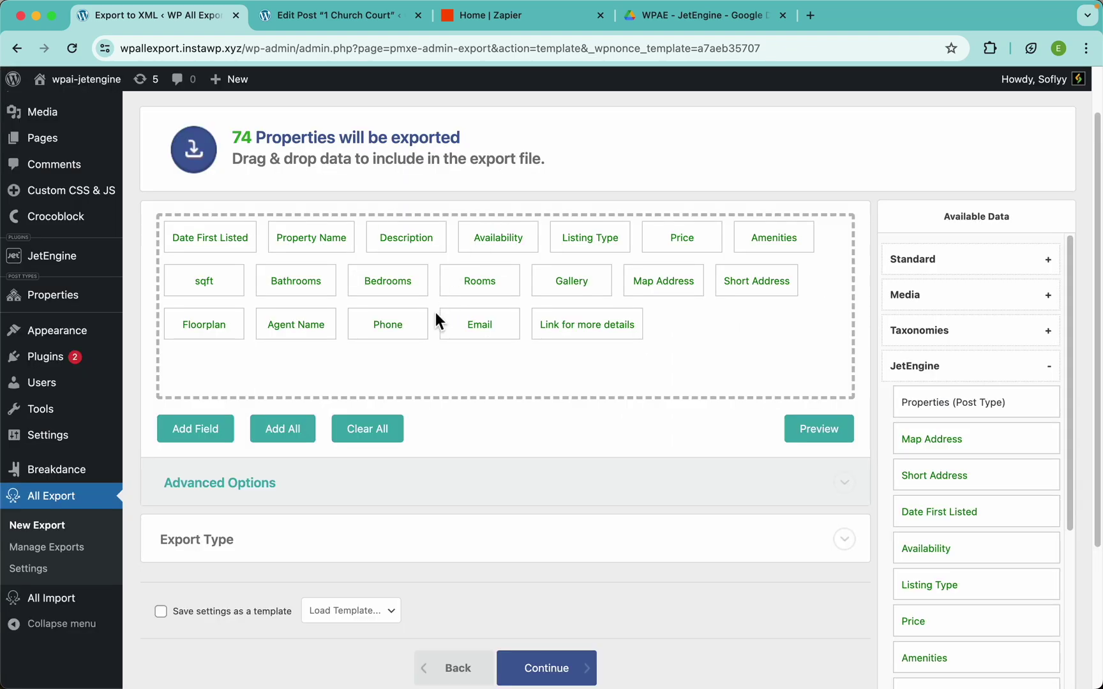
# Change the Price column to a custom export field named Price with expression ${Price}, and save
pyautogui.click(680, 247)
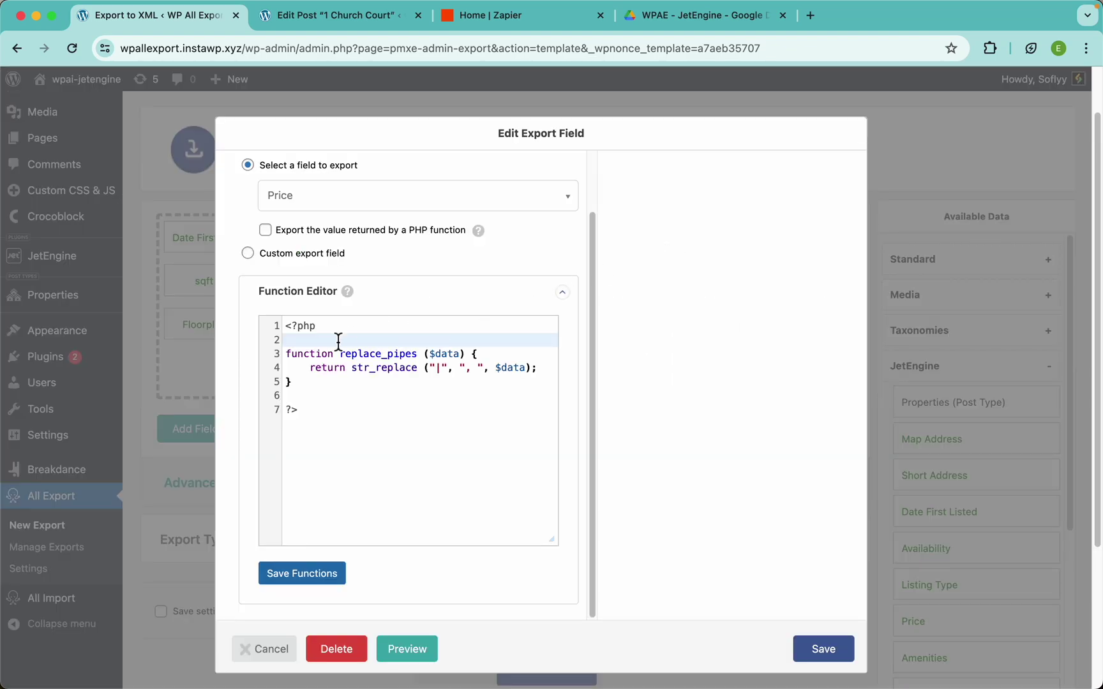
pyautogui.scroll(2, 434, 375)
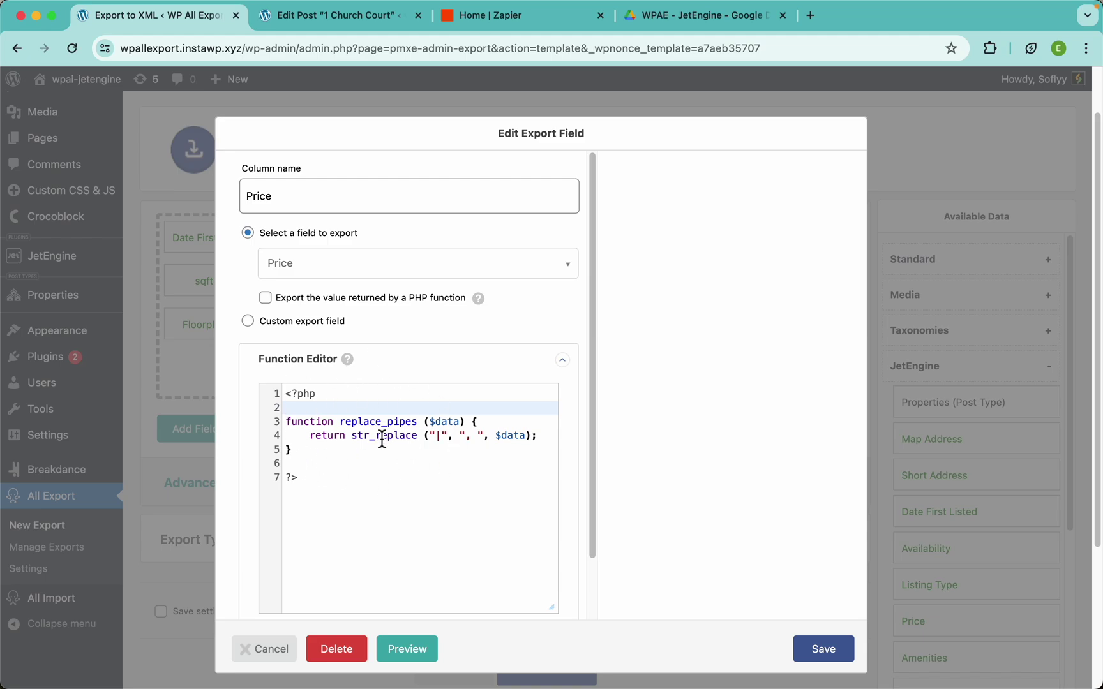
pyautogui.click(319, 325)
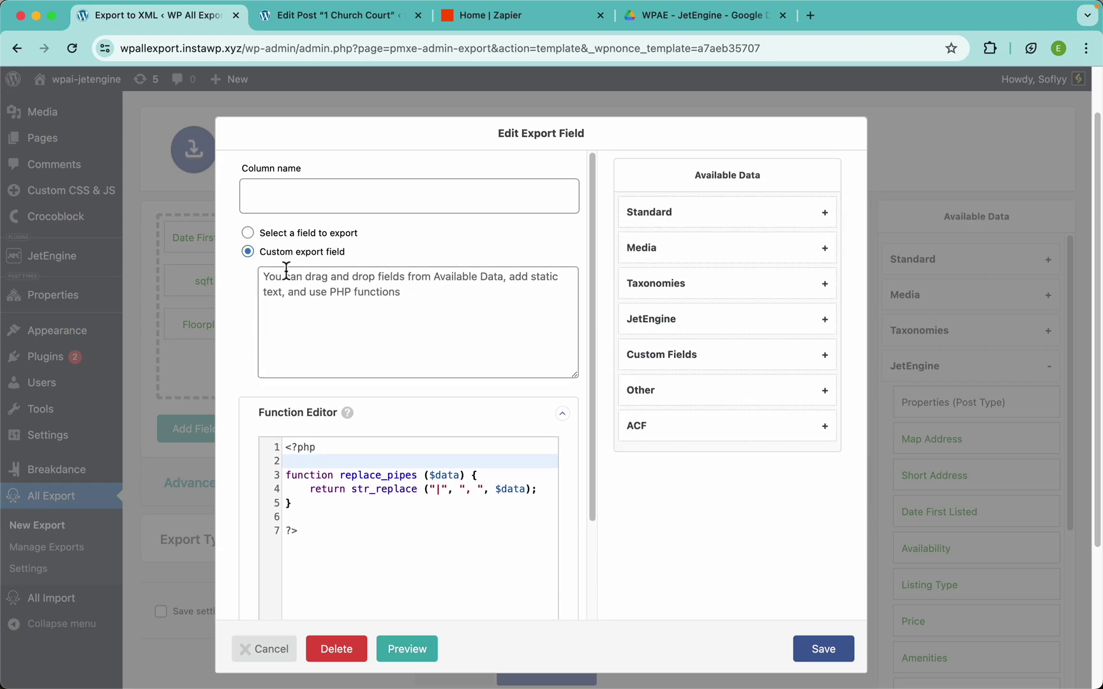
pyautogui.click(322, 201)
pyautogui.write('Pr')
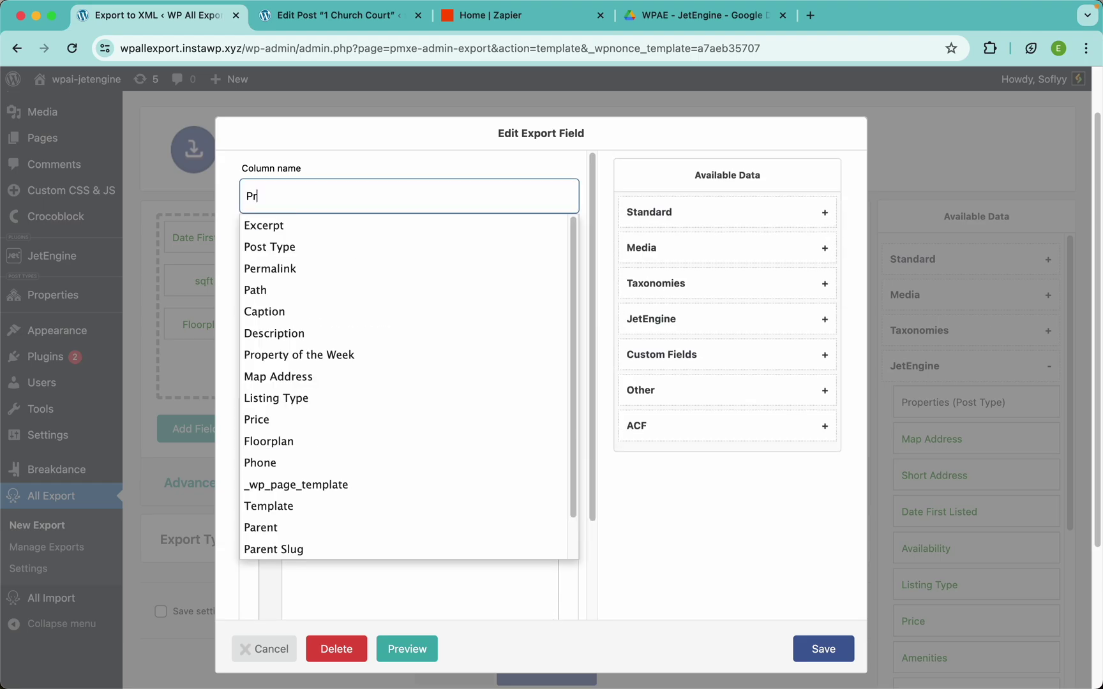
pyautogui.click(322, 255)
pyautogui.click(512, 338)
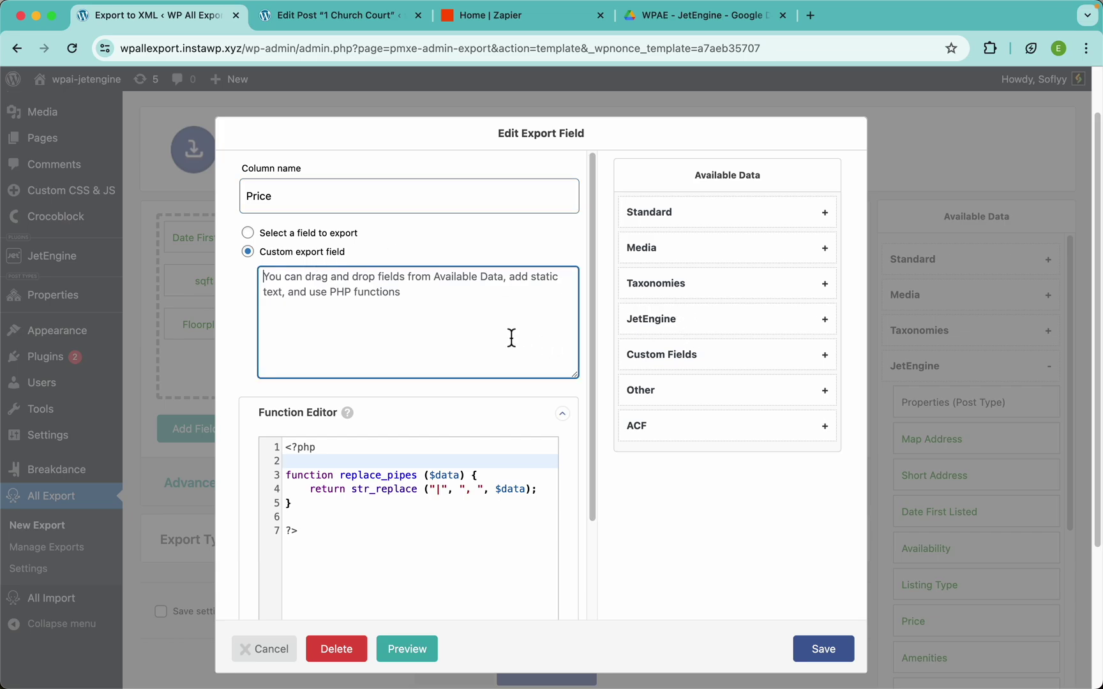
pyautogui.write('$')
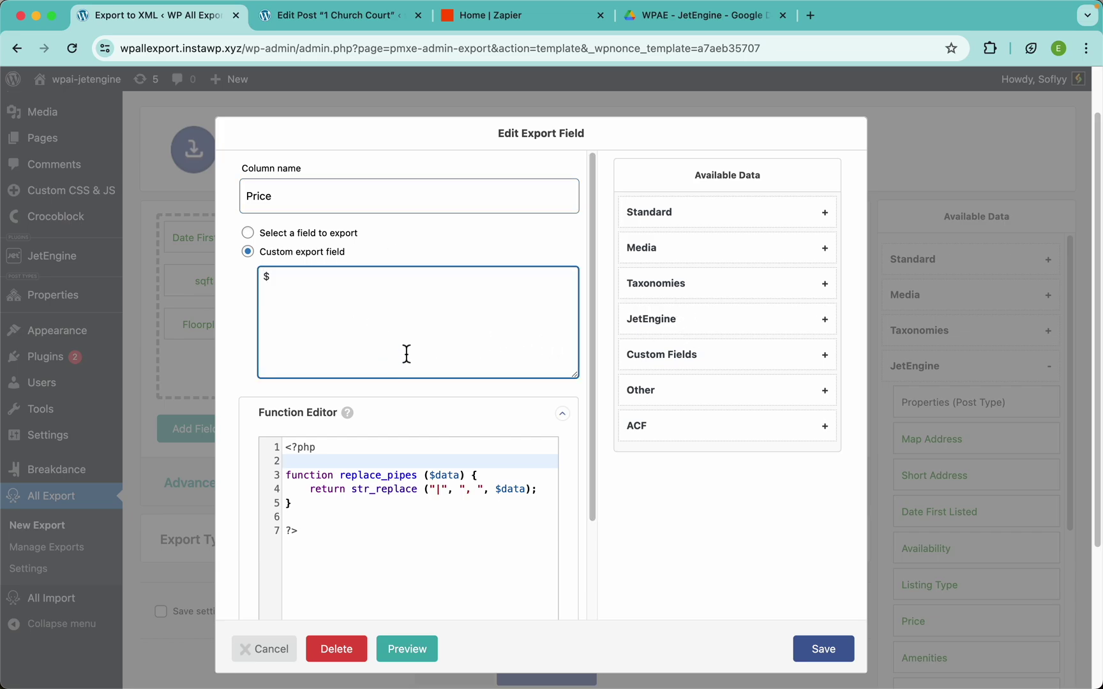
pyautogui.click(673, 331)
pyautogui.scroll(-2, 683, 498)
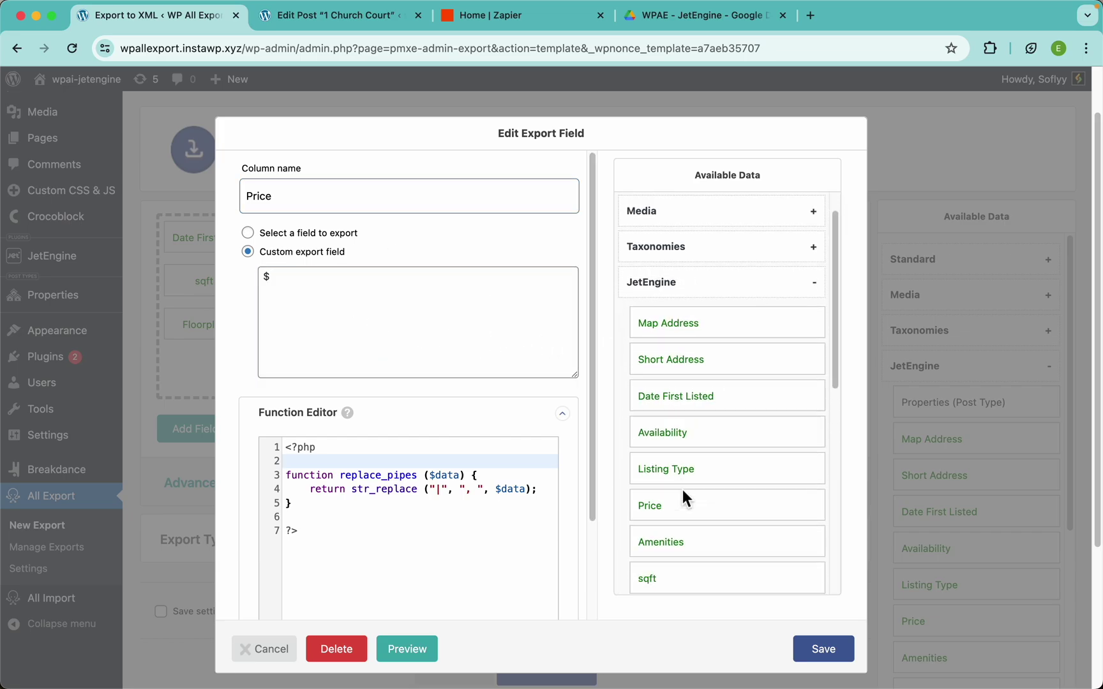
pyautogui.moveTo(670, 504); pyautogui.dragTo(499, 369)
pyautogui.click(369, 295)
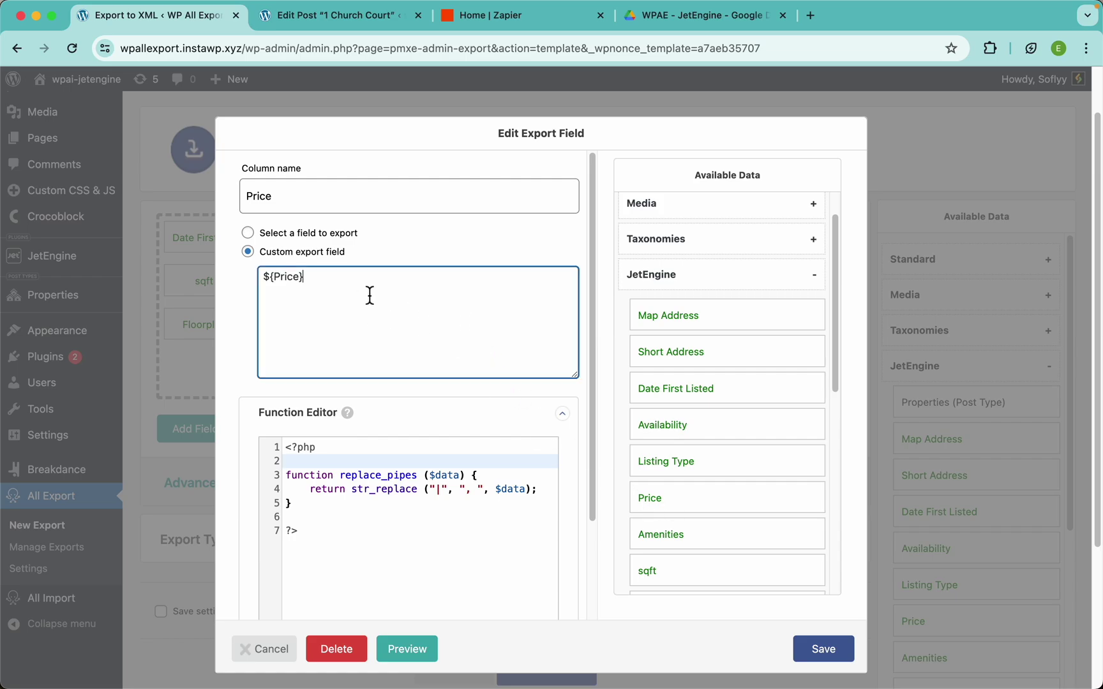
pyautogui.click(823, 651)
# Preview the export to confirm prices like $425,125, then dismiss the preview
pyautogui.click(828, 438)
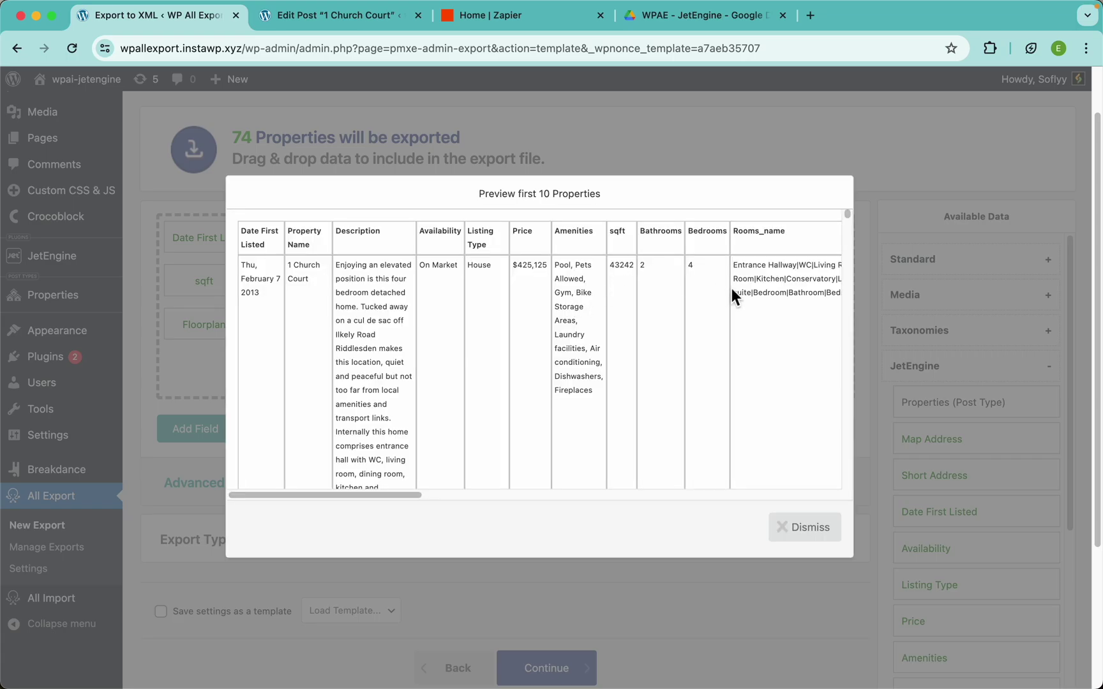
pyautogui.scroll(5, 525, 282)
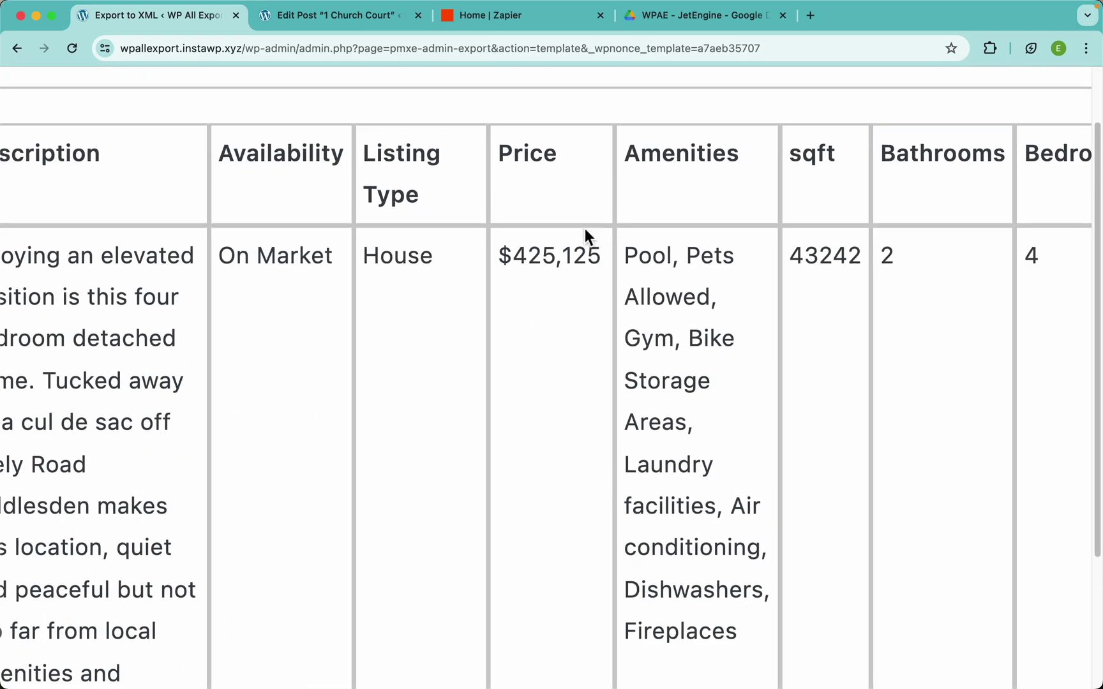
pyautogui.scroll(-5, 531, 278)
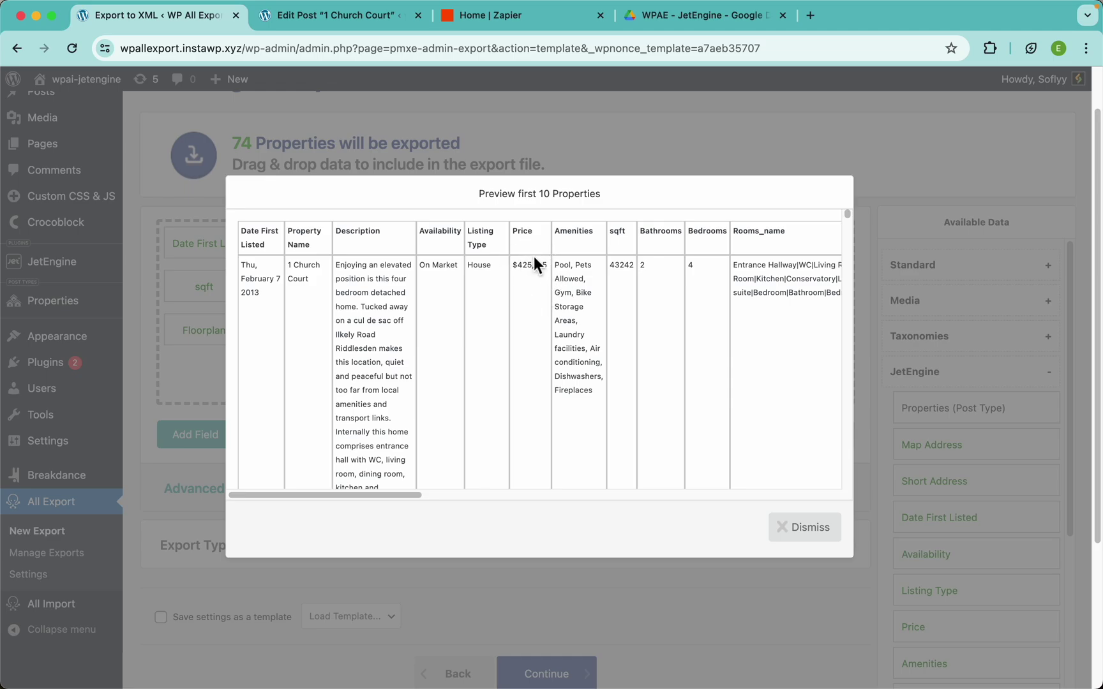
pyautogui.click(572, 154)
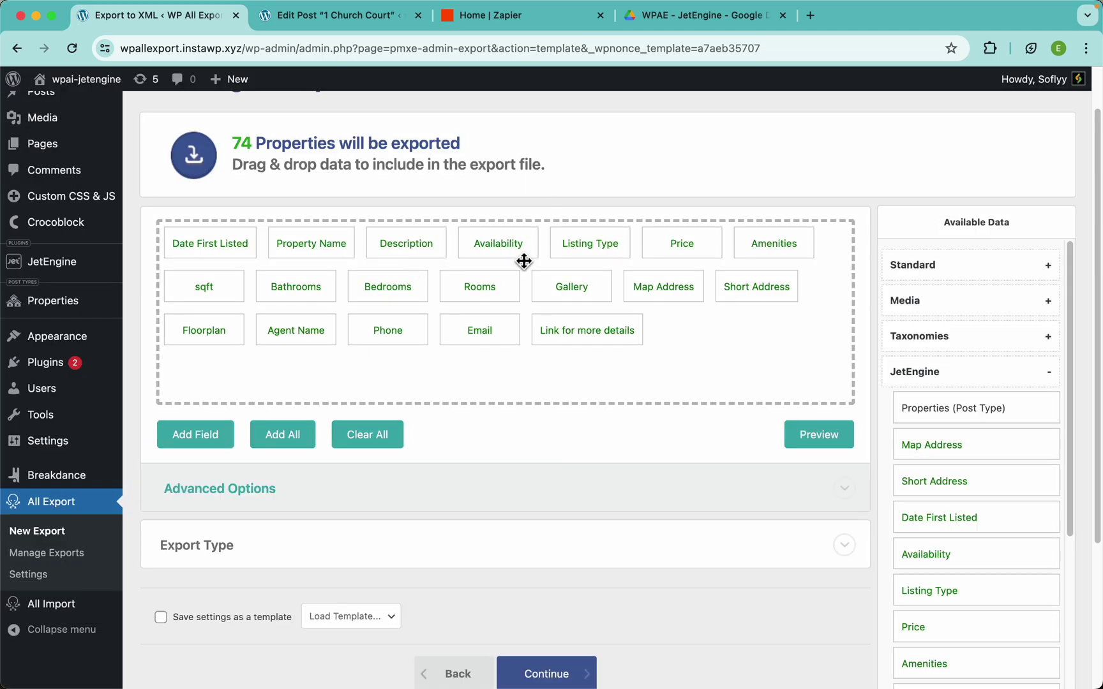
# Extend the Price expression to ${Price} - sqft {sqft} - {Short Address} and save it
pyautogui.click(684, 250)
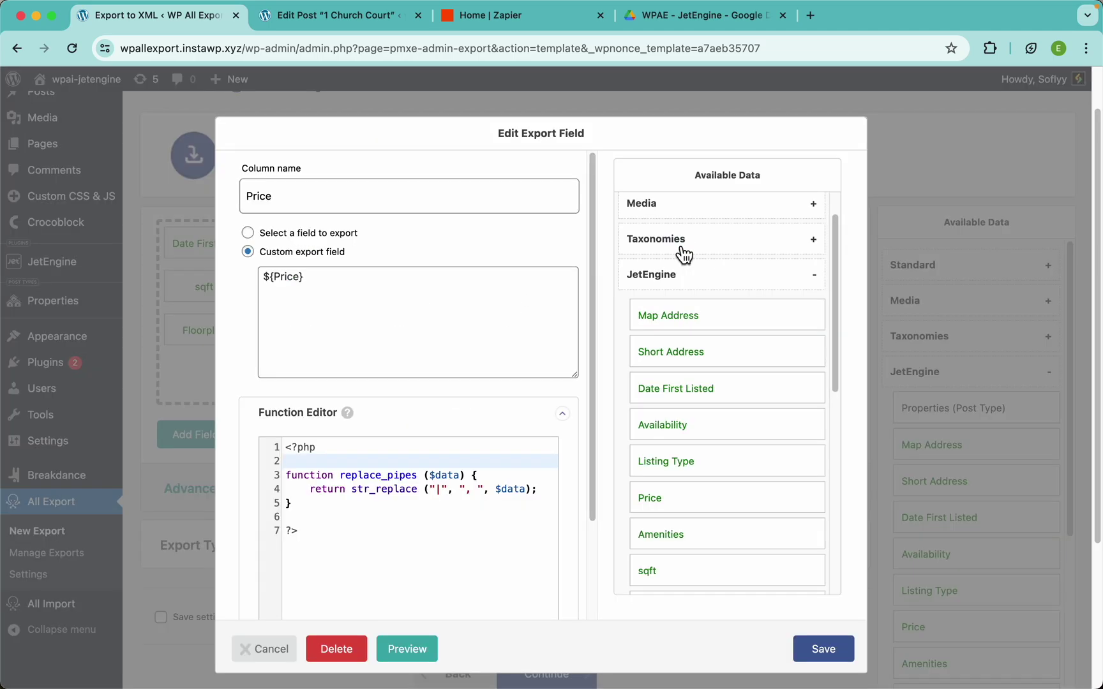
pyautogui.click(460, 319)
pyautogui.write('- ')
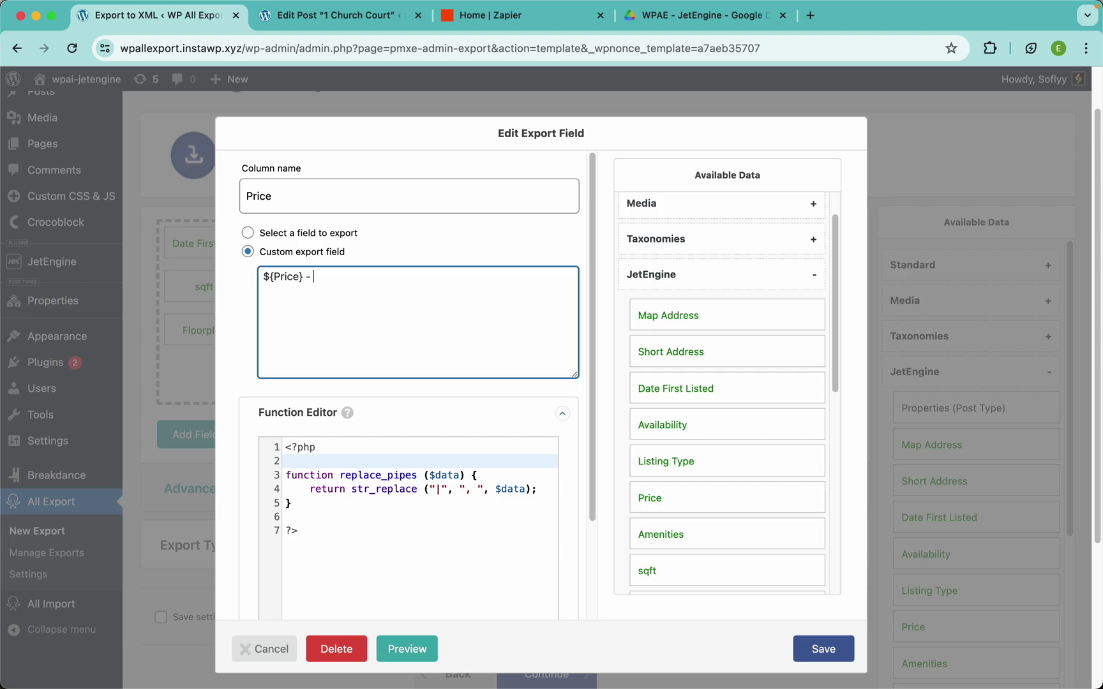
pyautogui.write('sqft')
pyautogui.scroll(-2, 678, 498)
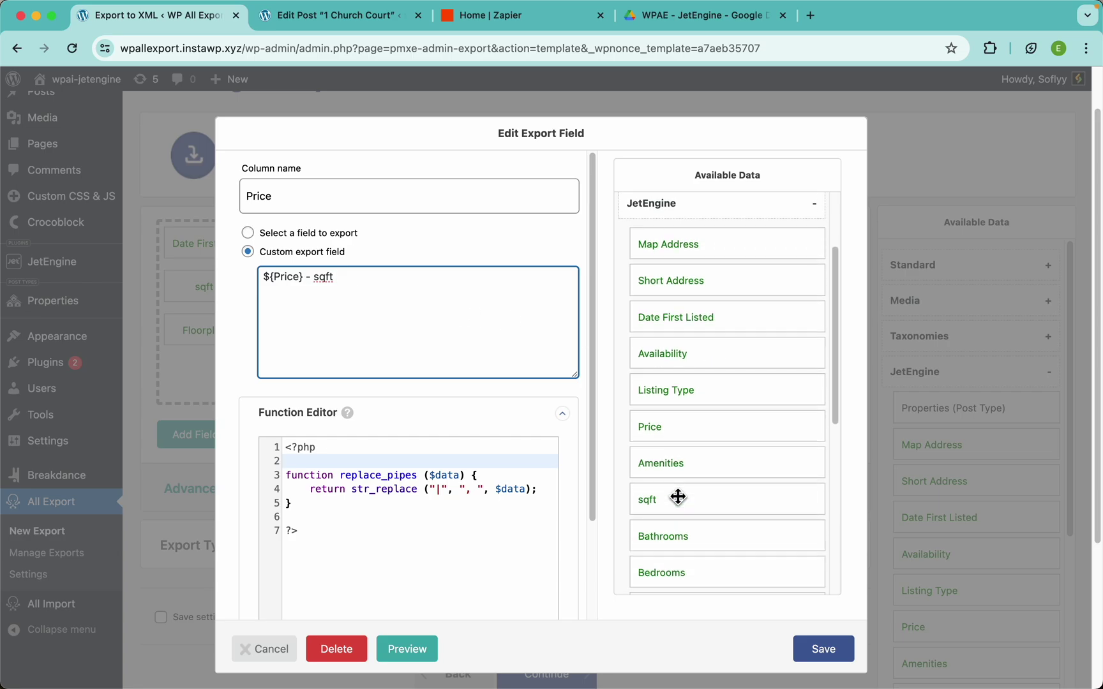
pyautogui.moveTo(648, 511); pyautogui.dragTo(517, 340)
pyautogui.click(480, 299)
pyautogui.write('-')
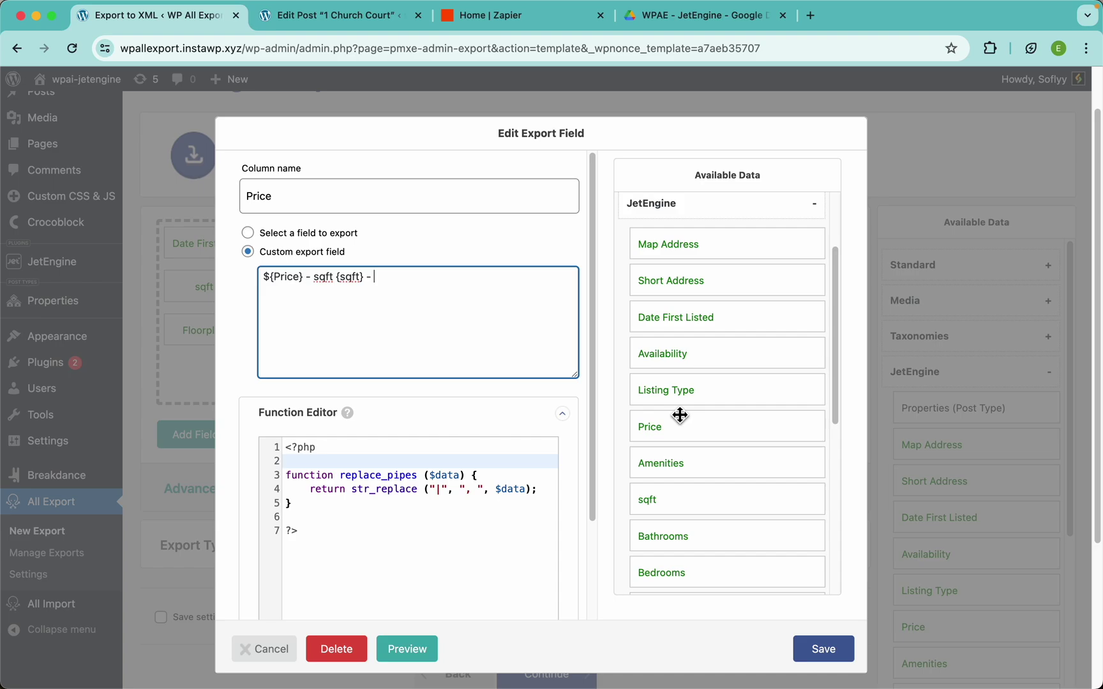
pyautogui.moveTo(677, 295); pyautogui.dragTo(497, 293)
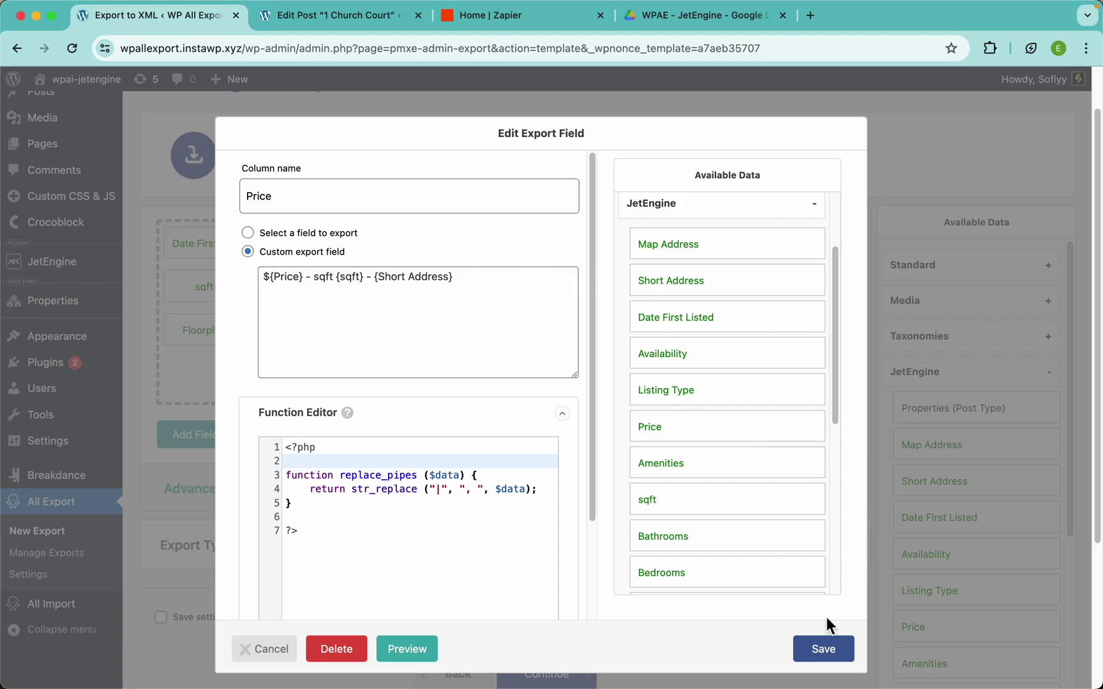
pyautogui.click(833, 652)
# Preview the export, check Price reads '$425,125 - sqft 43242 - Riddlesden, West Yorkshire', then dismiss it
pyautogui.click(837, 439)
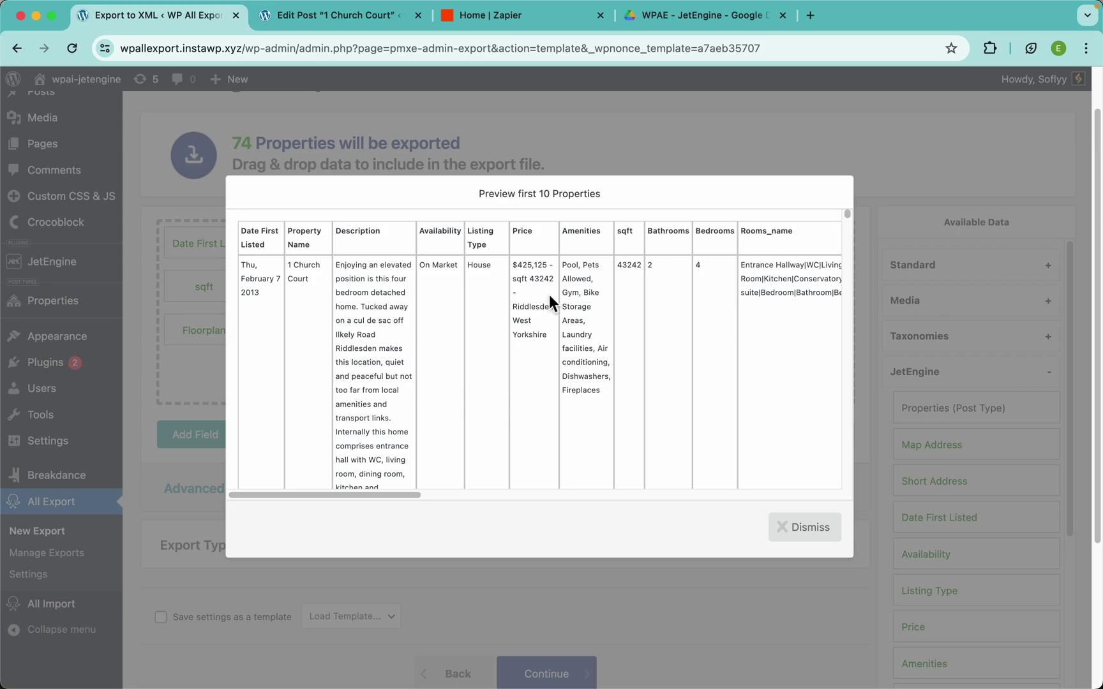
pyautogui.scroll(10, 549, 295)
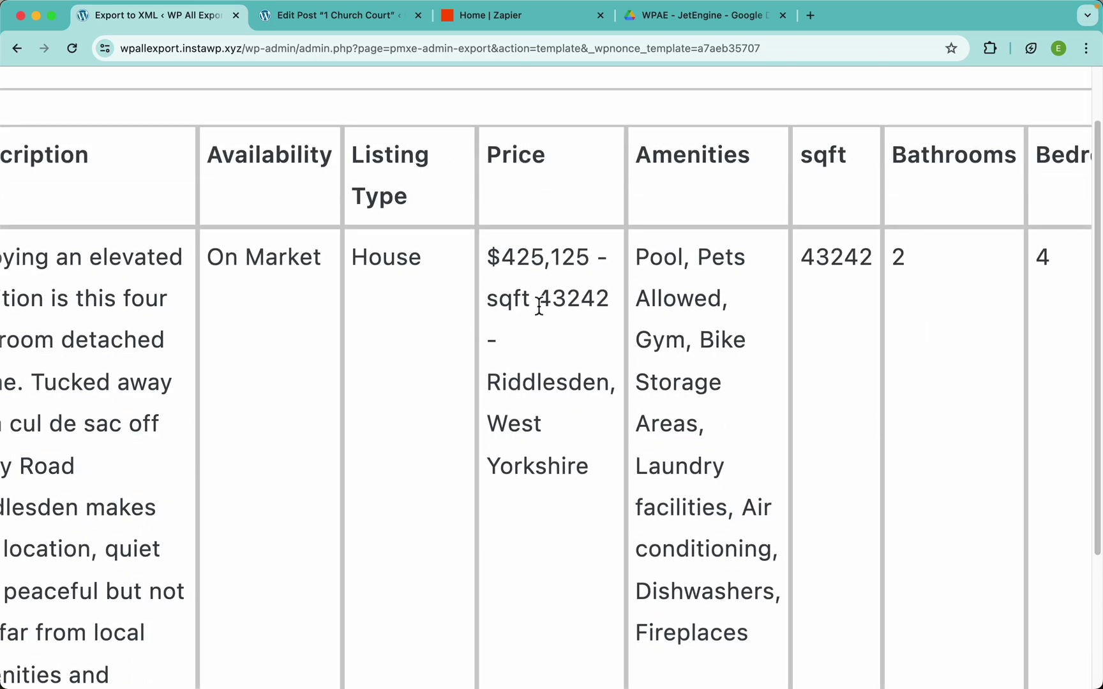
pyautogui.scroll(-10, 547, 300)
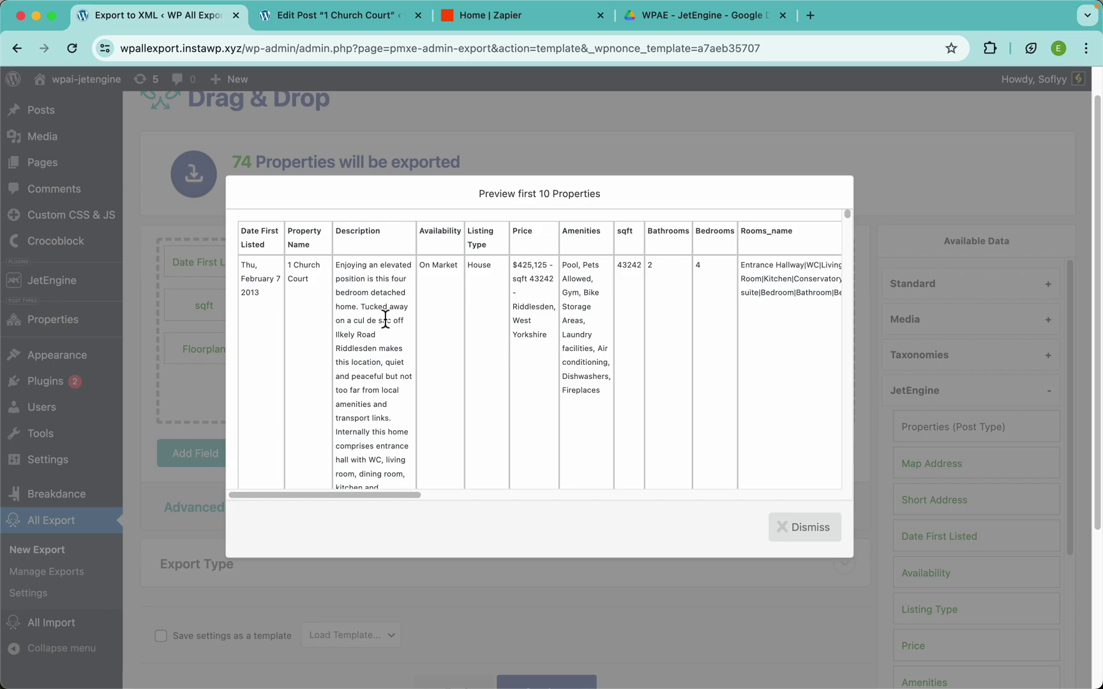
pyautogui.hscroll(10, 652, 275)
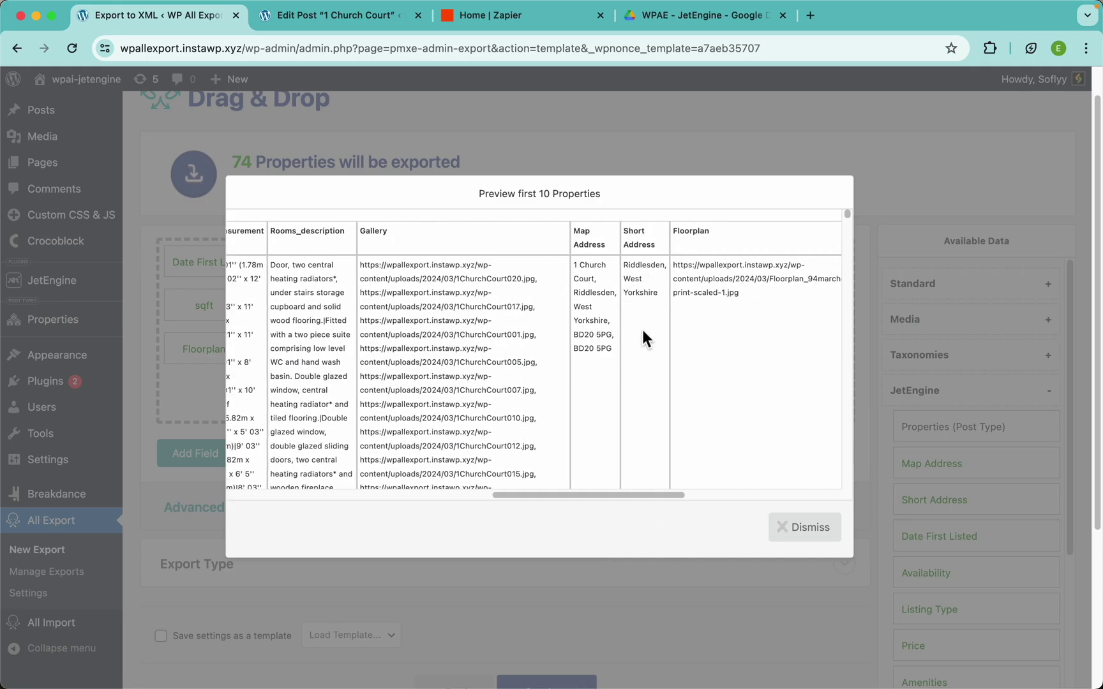
pyautogui.moveTo(574, 265); pyautogui.dragTo(595, 286)
pyautogui.click(602, 287)
pyautogui.hscroll(-5, 601, 342)
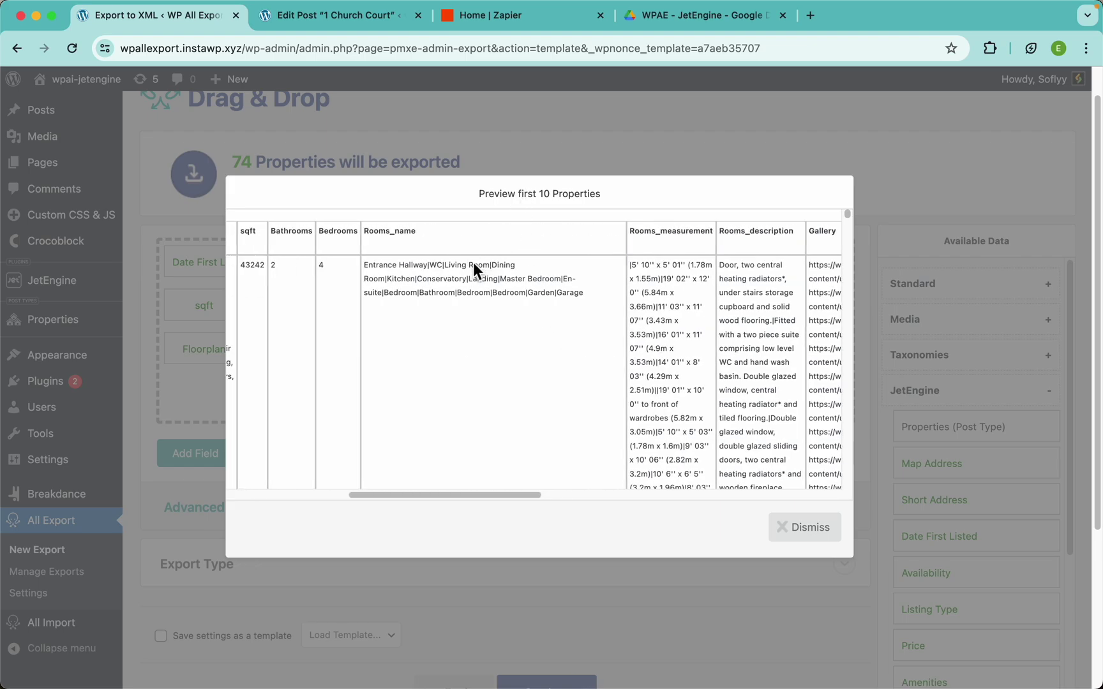
pyautogui.click(542, 139)
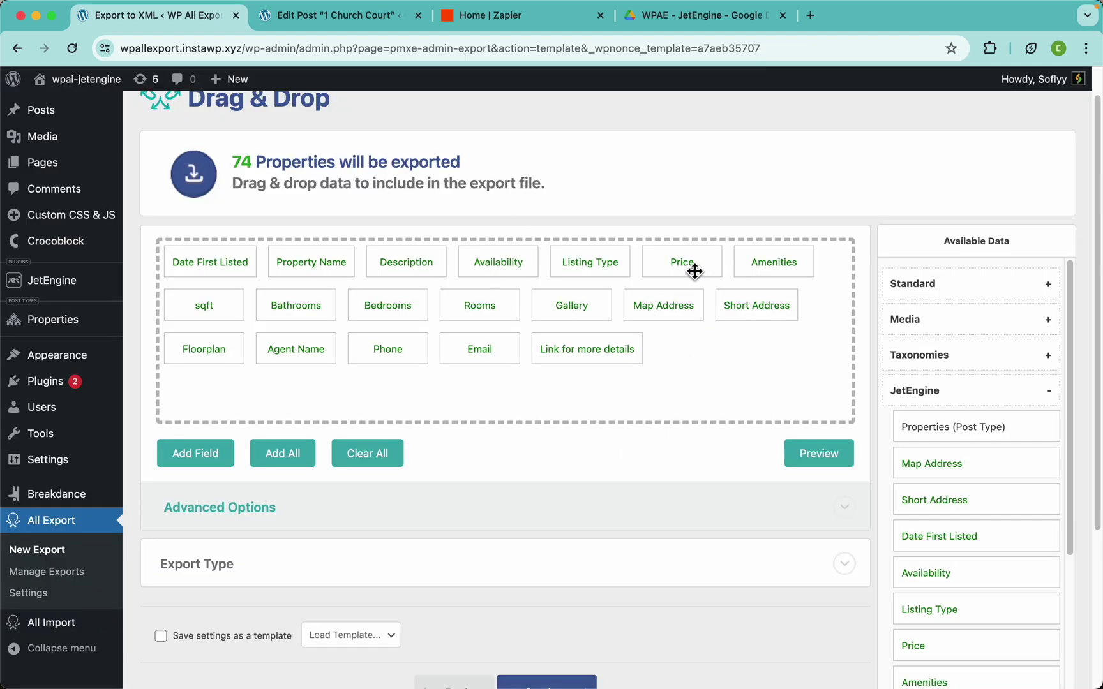
# Revert the Price column's expression to just ${Price} and save it
pyautogui.click(694, 272)
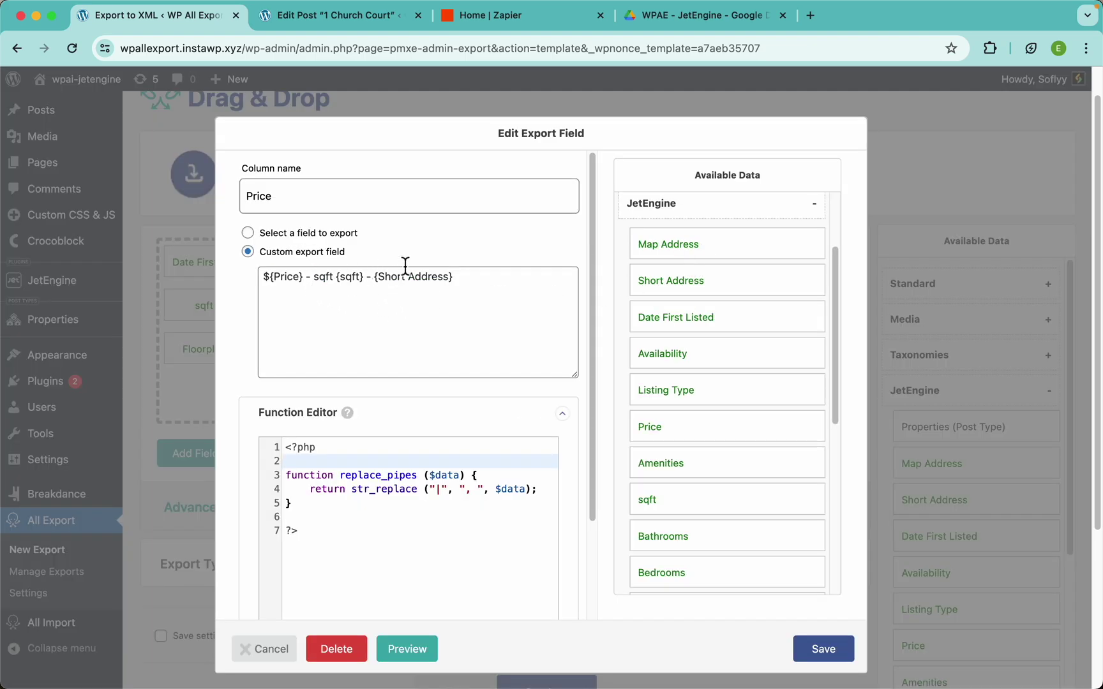
pyautogui.moveTo(472, 293); pyautogui.dragTo(306, 288)
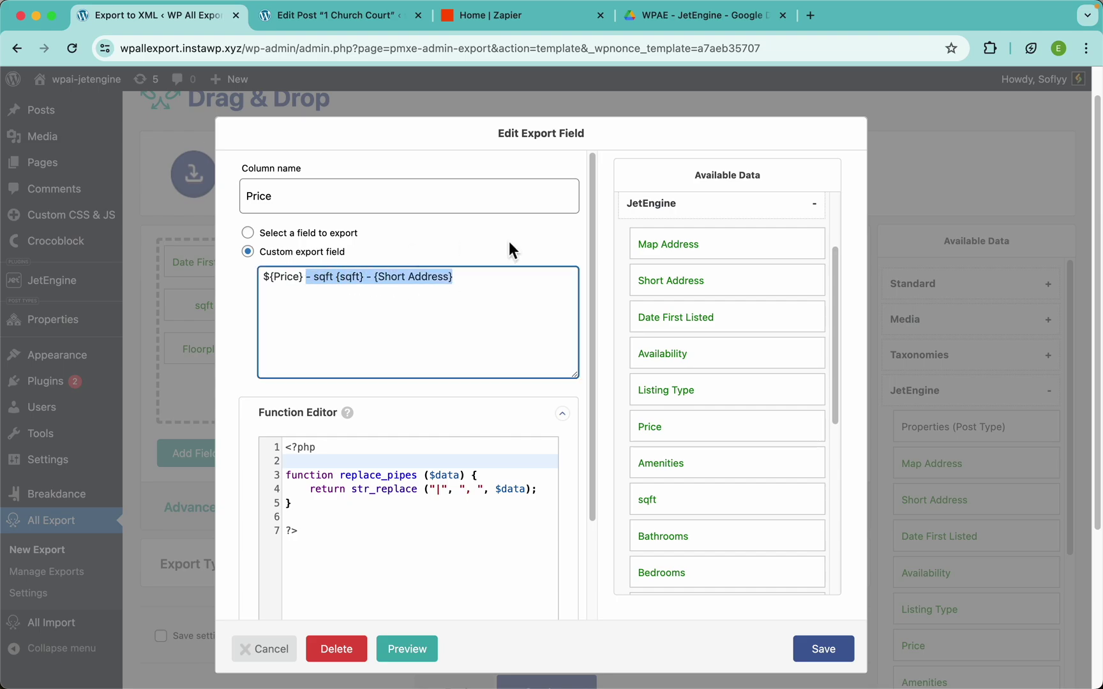
pyautogui.press('BackSpace')
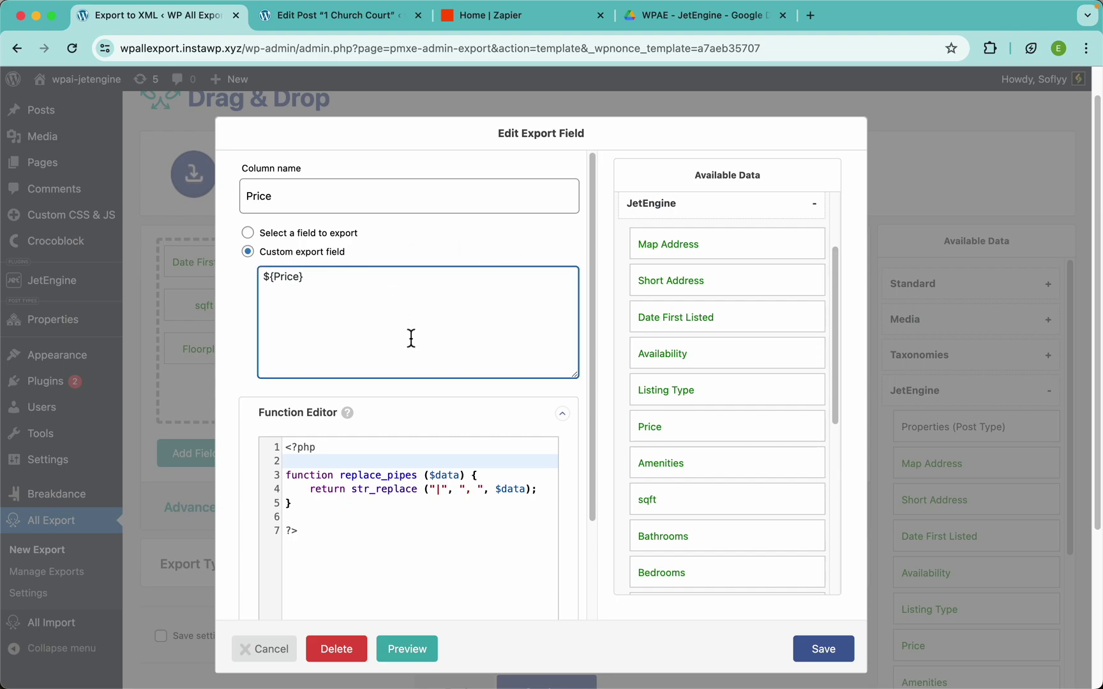
pyautogui.click(824, 649)
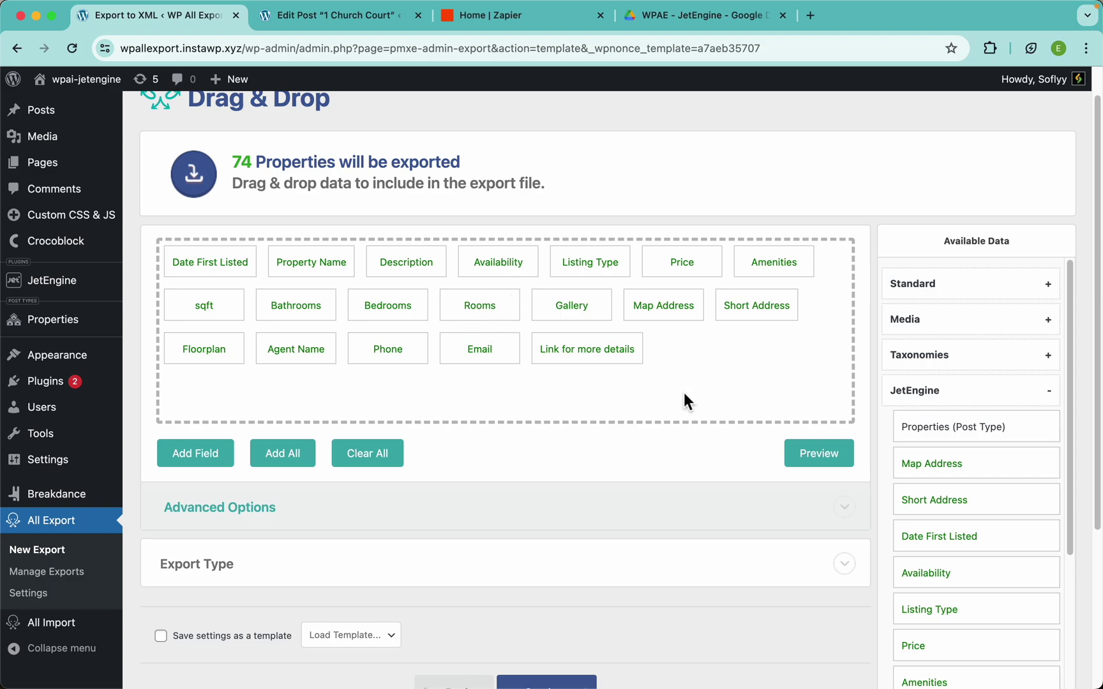
# Preview the export again and scroll right to the Rooms_name, Rooms_measurement and Rooms_description columns
pyautogui.click(801, 452)
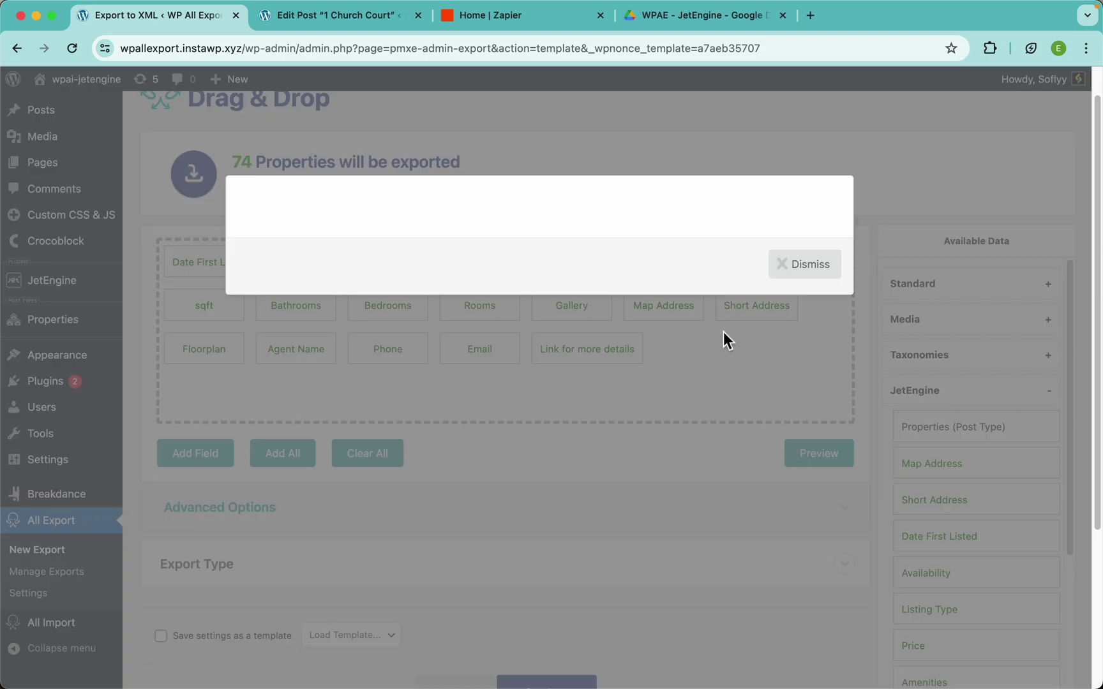
pyautogui.hscroll(5, 749, 304)
pyautogui.hscroll(1, 750, 304)
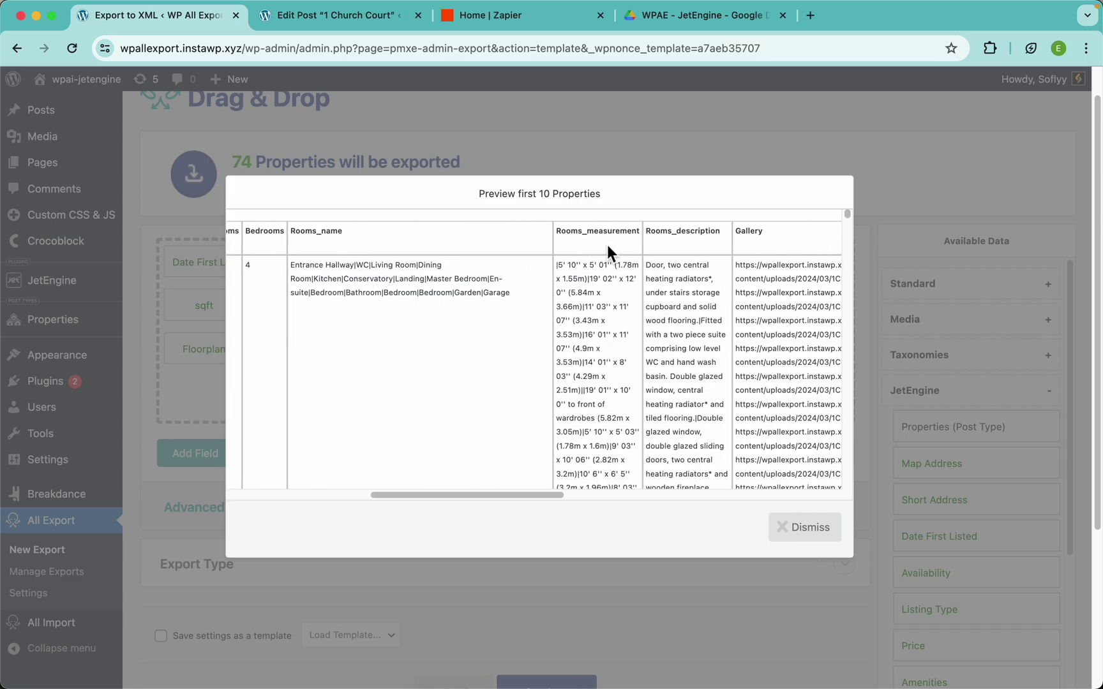
pyautogui.click(326, 24)
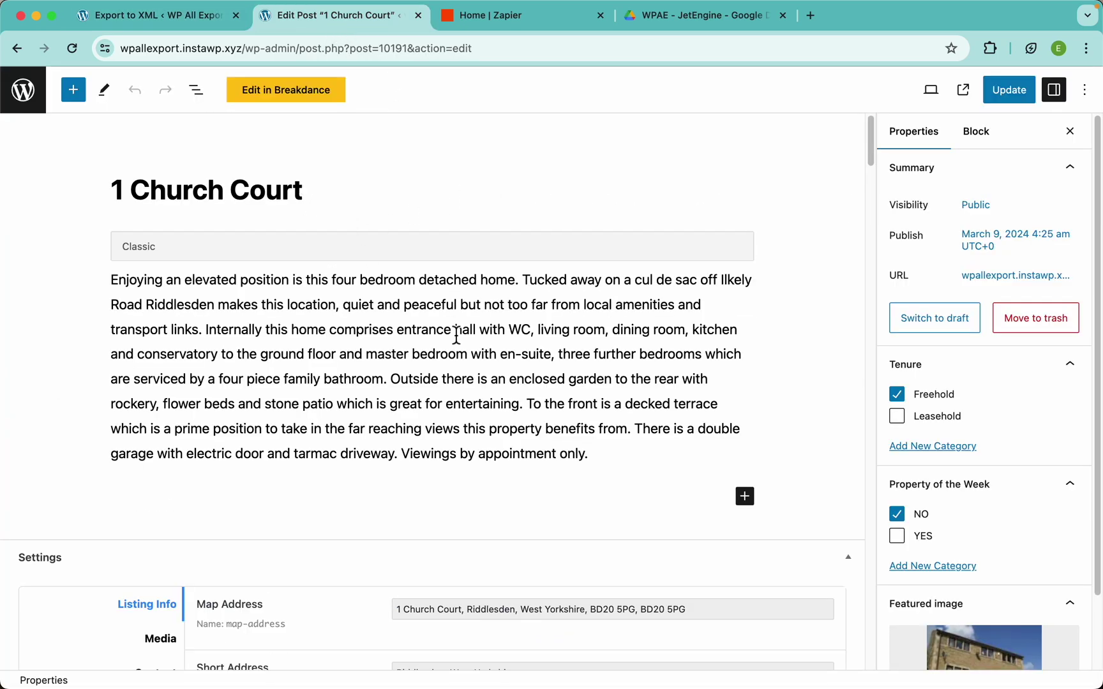
# Add two blank items after Garage at the end of the Rooms repeater
pyautogui.scroll(-6, 455, 333)
pyautogui.scroll(-10, 456, 336)
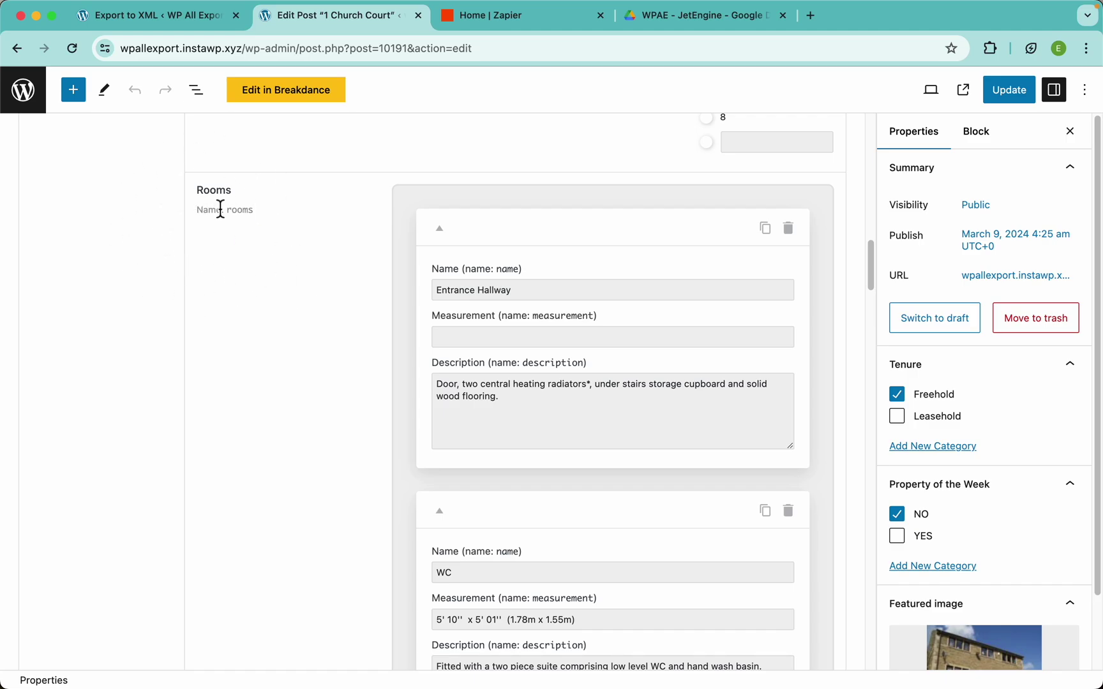
pyautogui.scroll(-20, 552, 311)
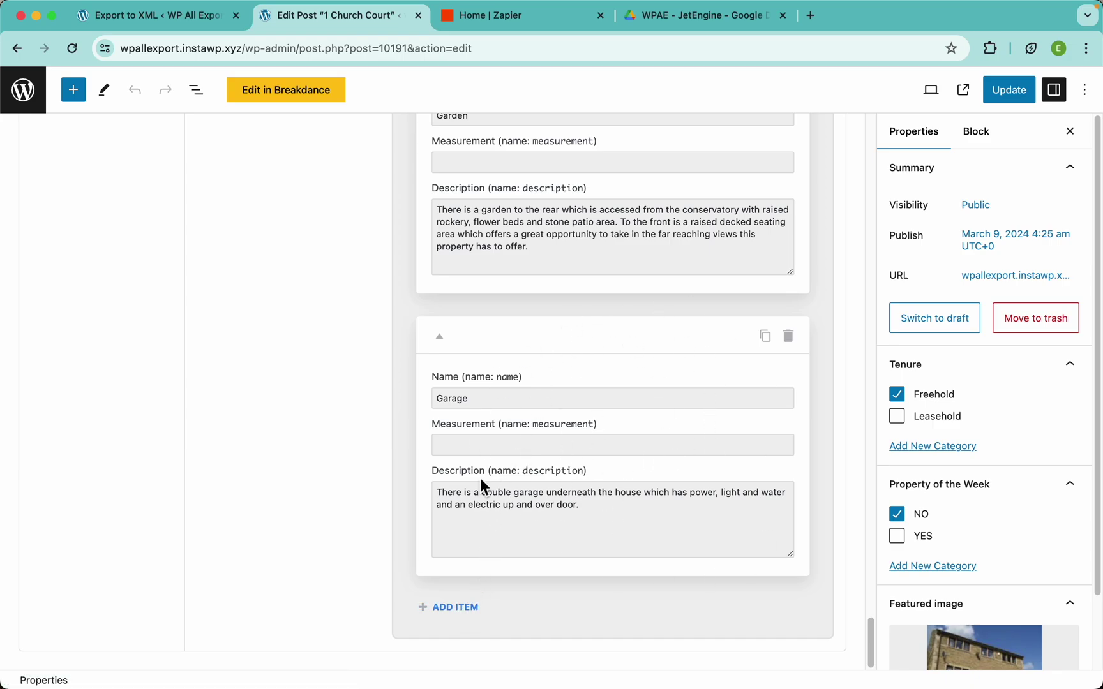
pyautogui.click(452, 606)
pyautogui.scroll(-5, 469, 581)
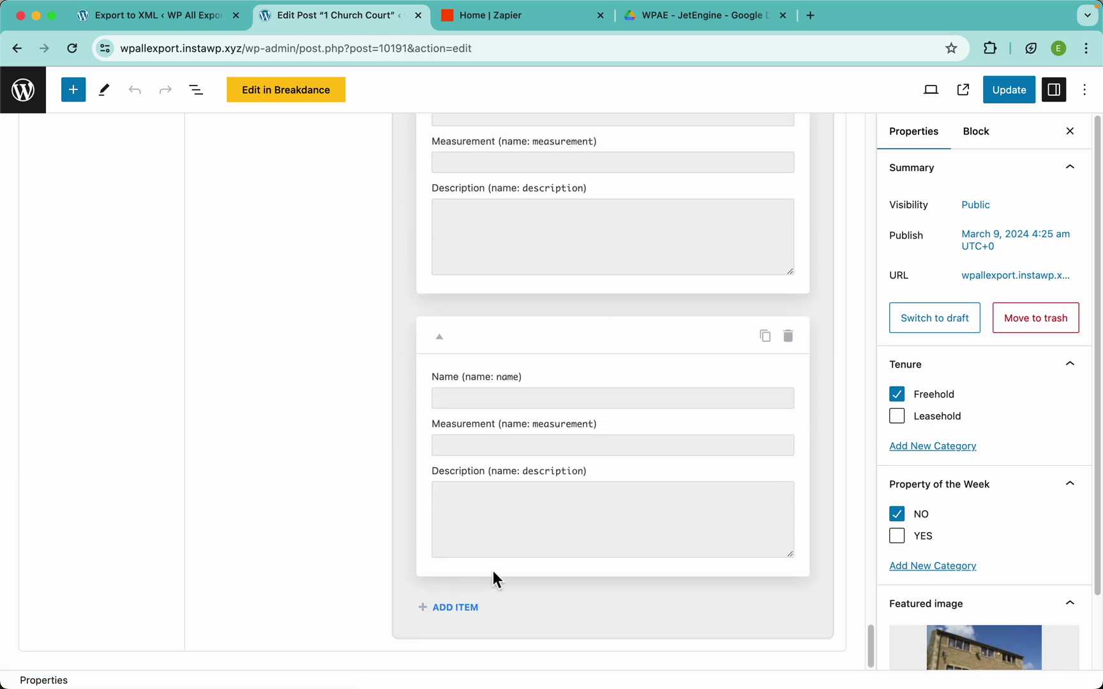
pyautogui.click(468, 611)
pyautogui.scroll(-3, 469, 613)
pyautogui.scroll(-3, 469, 612)
# Inspect the Entrance Hallway room's name and its empty measurement field
pyautogui.scroll(20, 540, 392)
pyautogui.scroll(20, 544, 396)
pyautogui.scroll(10, 544, 395)
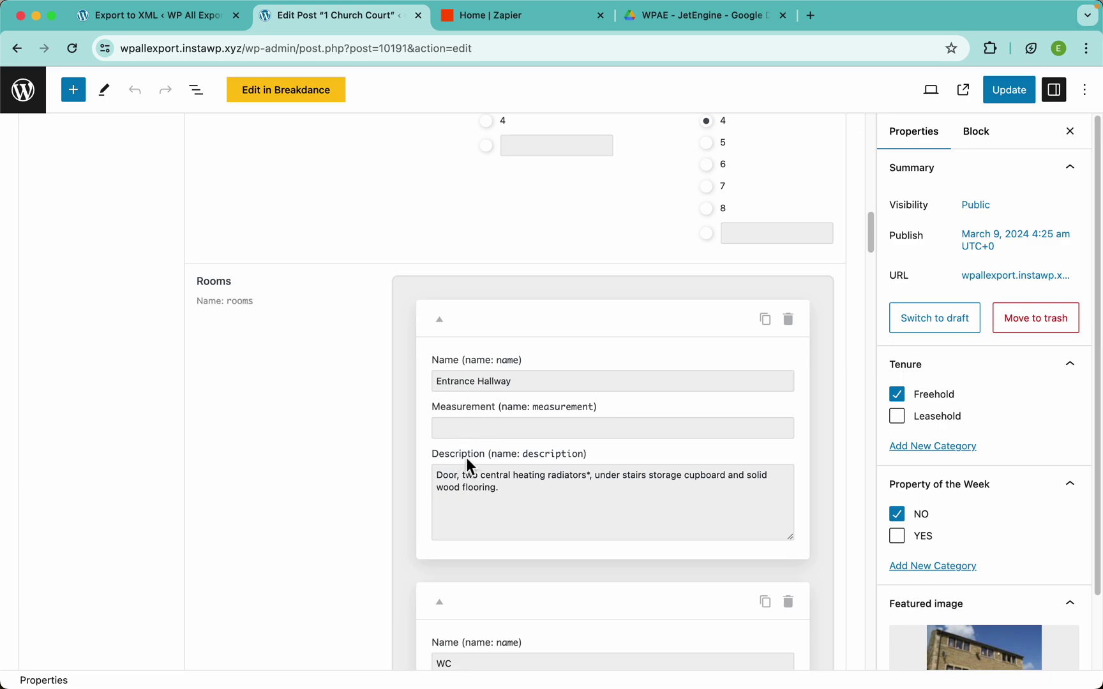
pyautogui.moveTo(529, 456); pyautogui.dragTo(563, 455)
pyautogui.moveTo(522, 385); pyautogui.dragTo(444, 385)
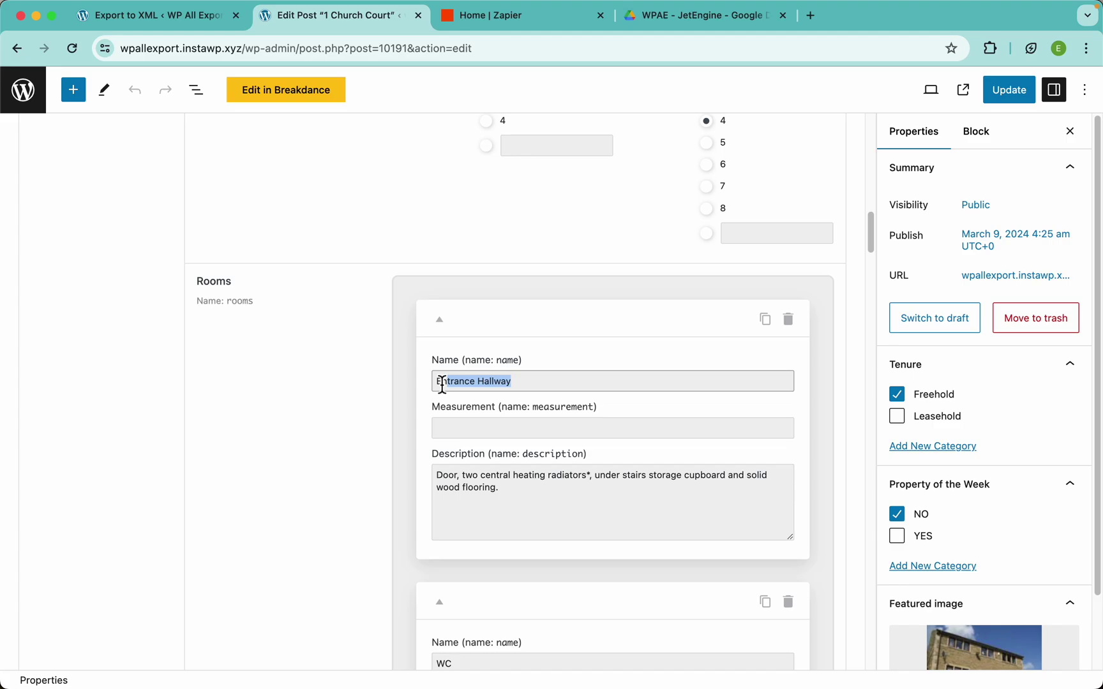
pyautogui.click(498, 428)
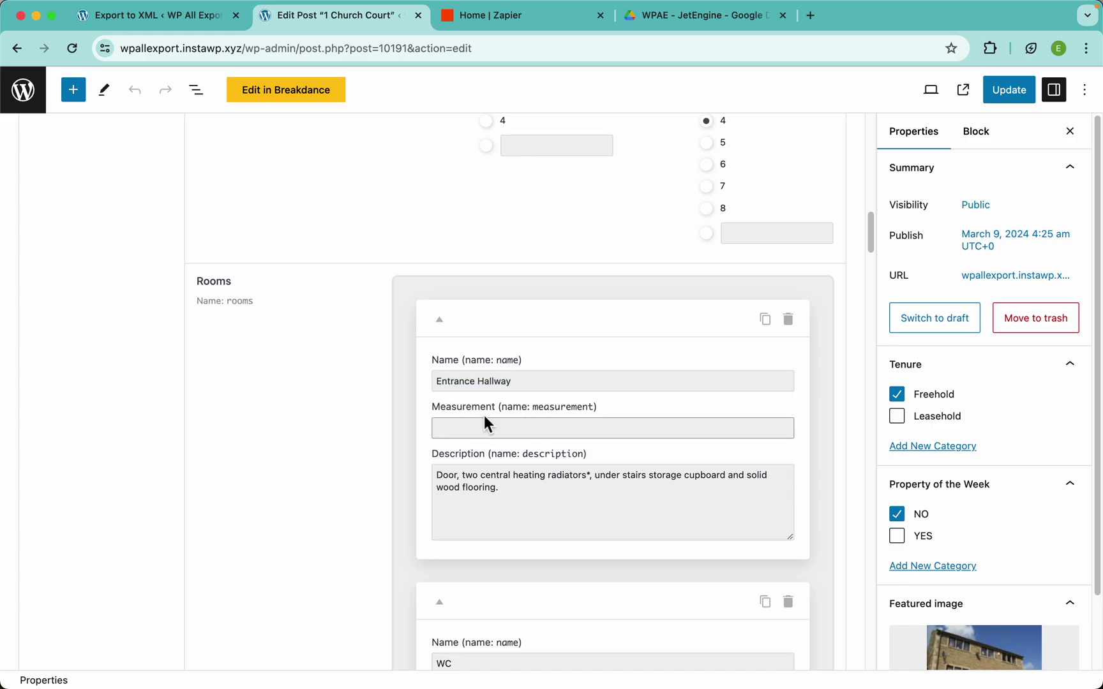
pyautogui.scroll(-3, 485, 418)
pyautogui.moveTo(505, 384); pyautogui.dragTo(430, 376)
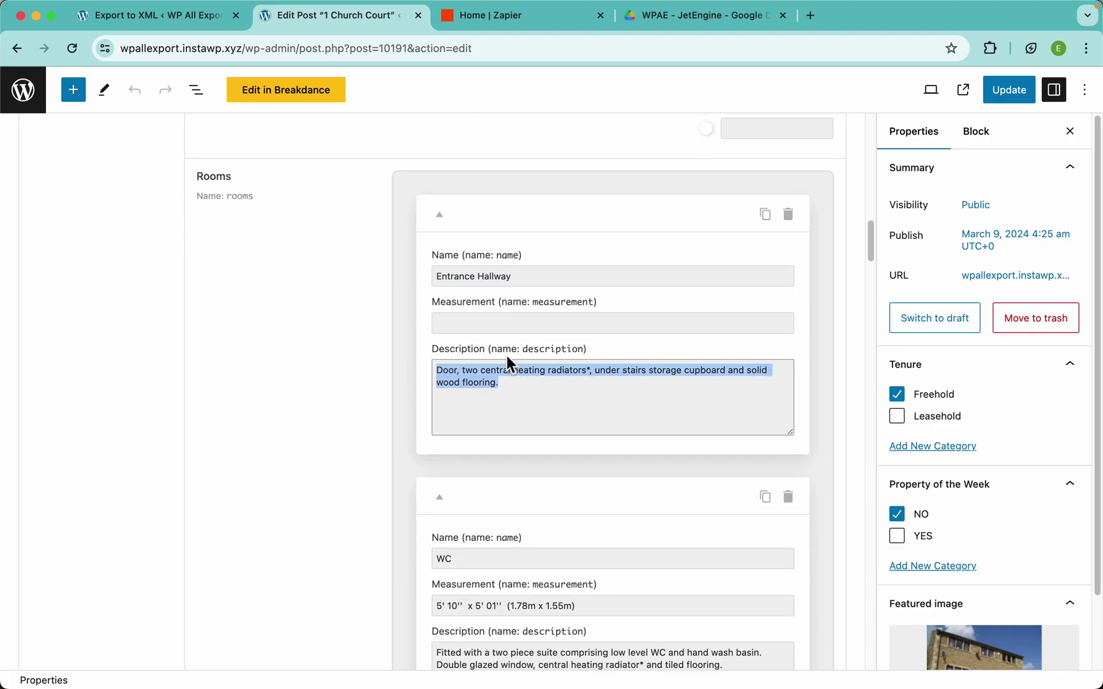
pyautogui.scroll(-5, 472, 365)
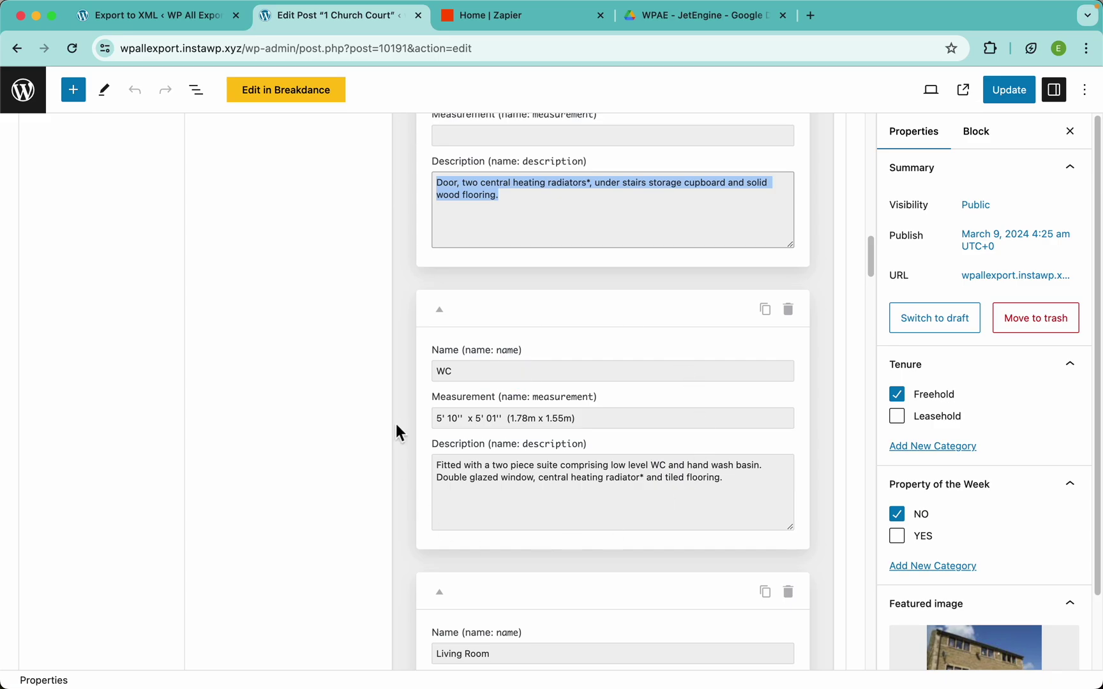
# Review the WC measurement and description, then the Living Room and Dining Room names
pyautogui.tripleClick(465, 370)
pyautogui.tripleClick(510, 420)
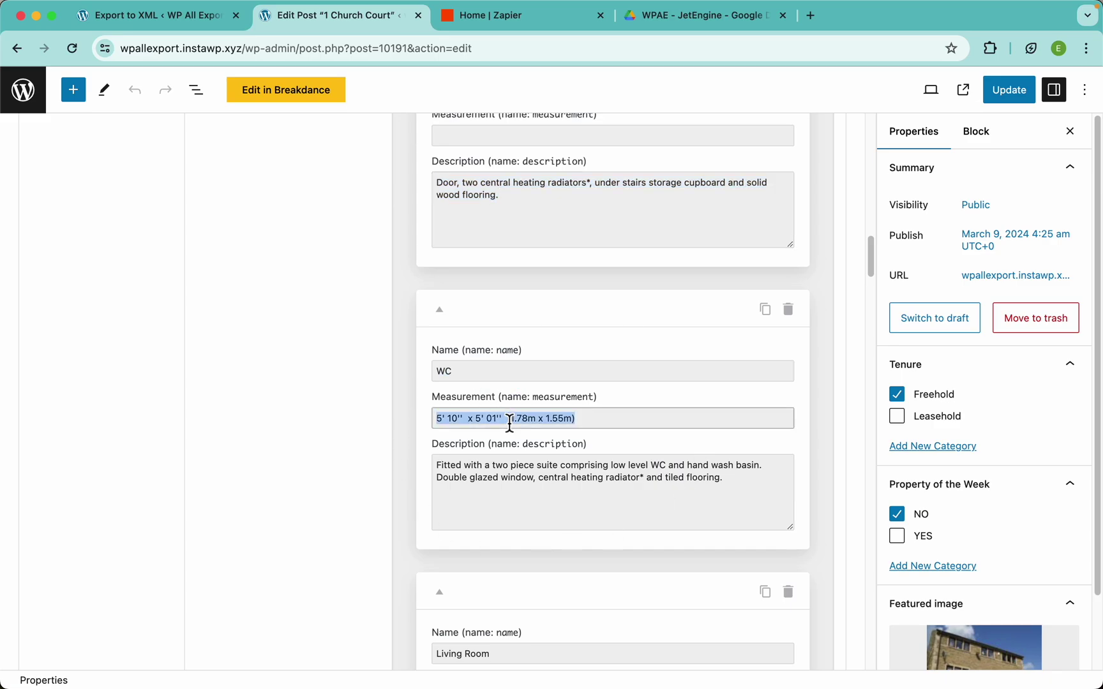
pyautogui.tripleClick(536, 479)
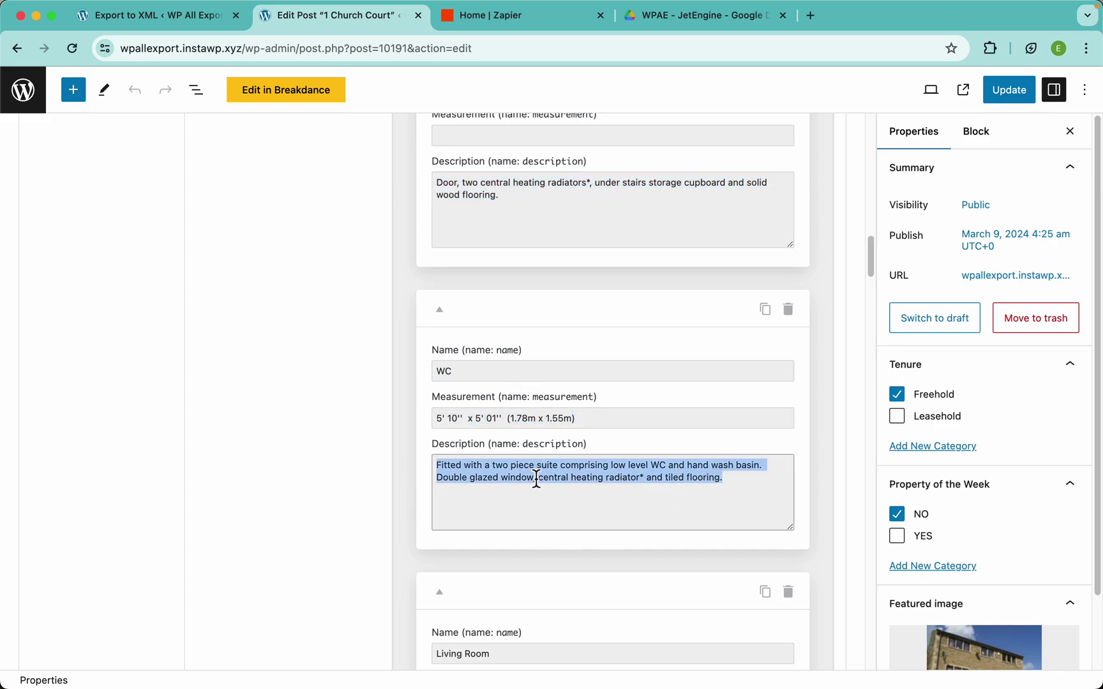
pyautogui.scroll(-5, 536, 478)
pyautogui.tripleClick(473, 467)
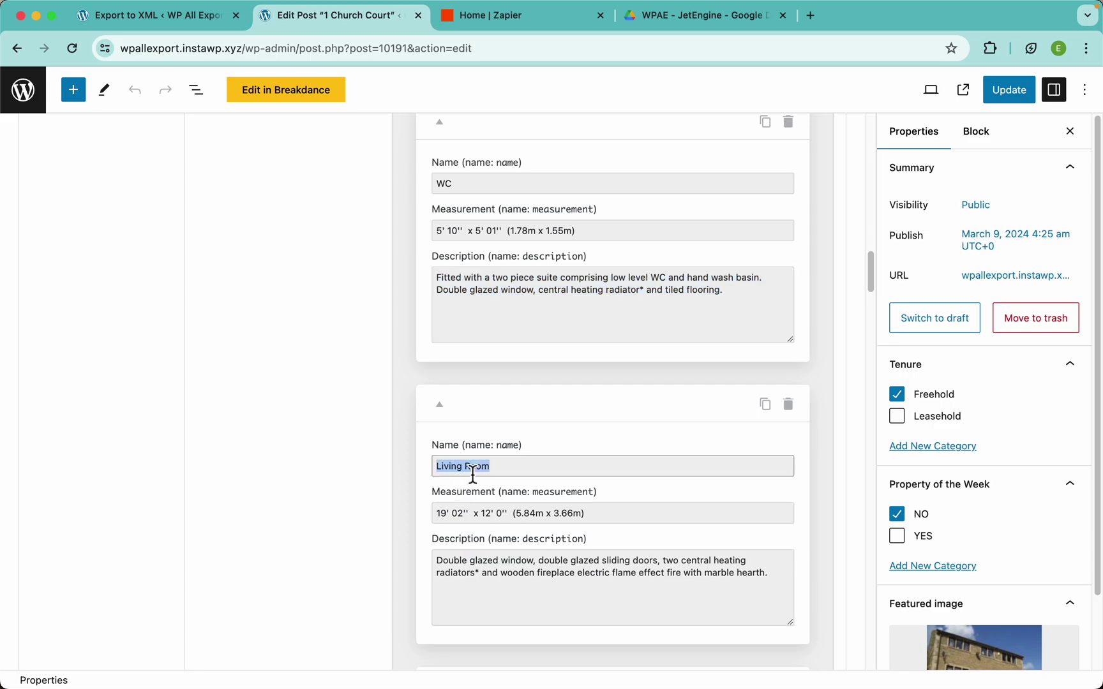
pyautogui.scroll(-7, 517, 537)
pyautogui.tripleClick(473, 493)
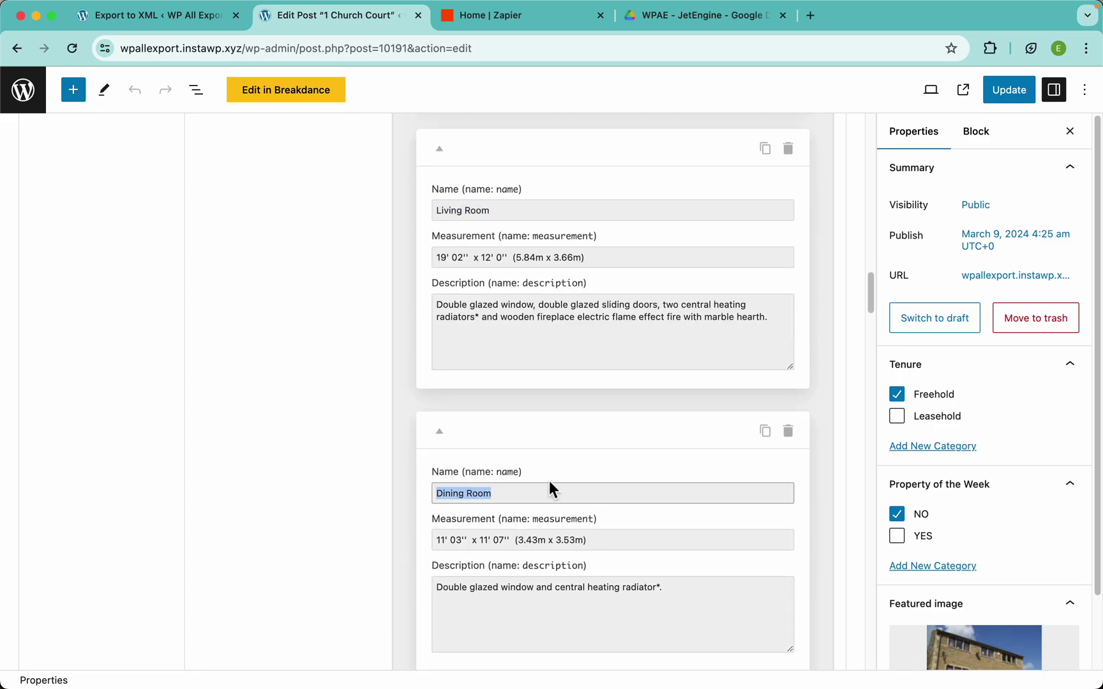
pyautogui.scroll(-15, 549, 485)
pyautogui.scroll(20, 560, 453)
pyautogui.scroll(-5, 561, 453)
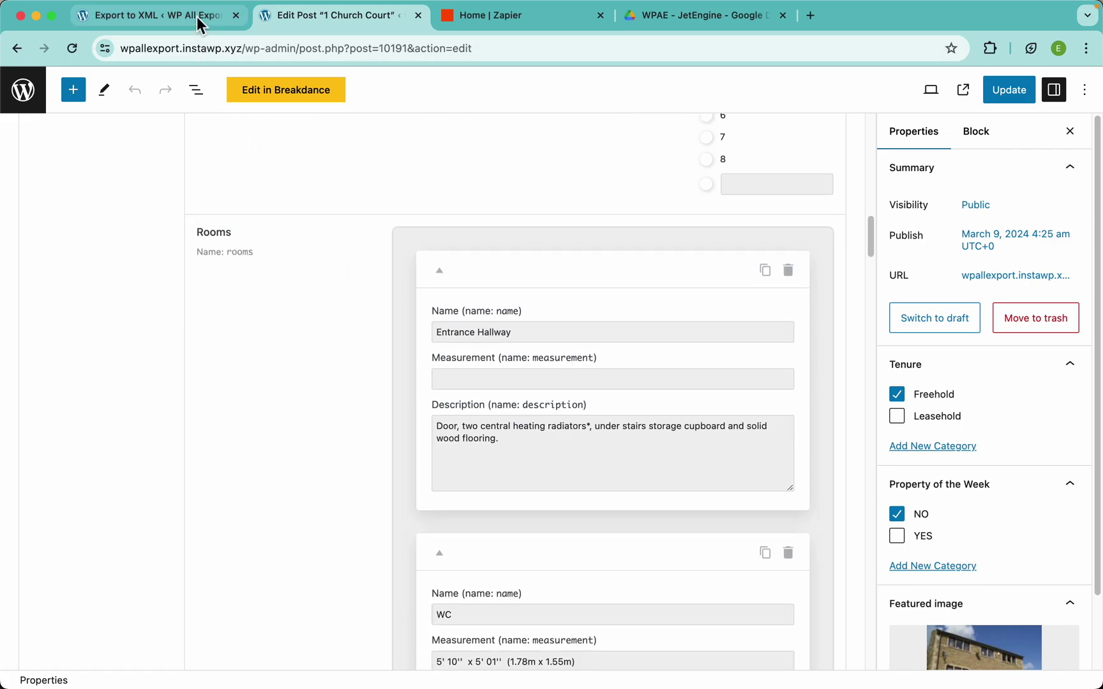
pyautogui.click(196, 16)
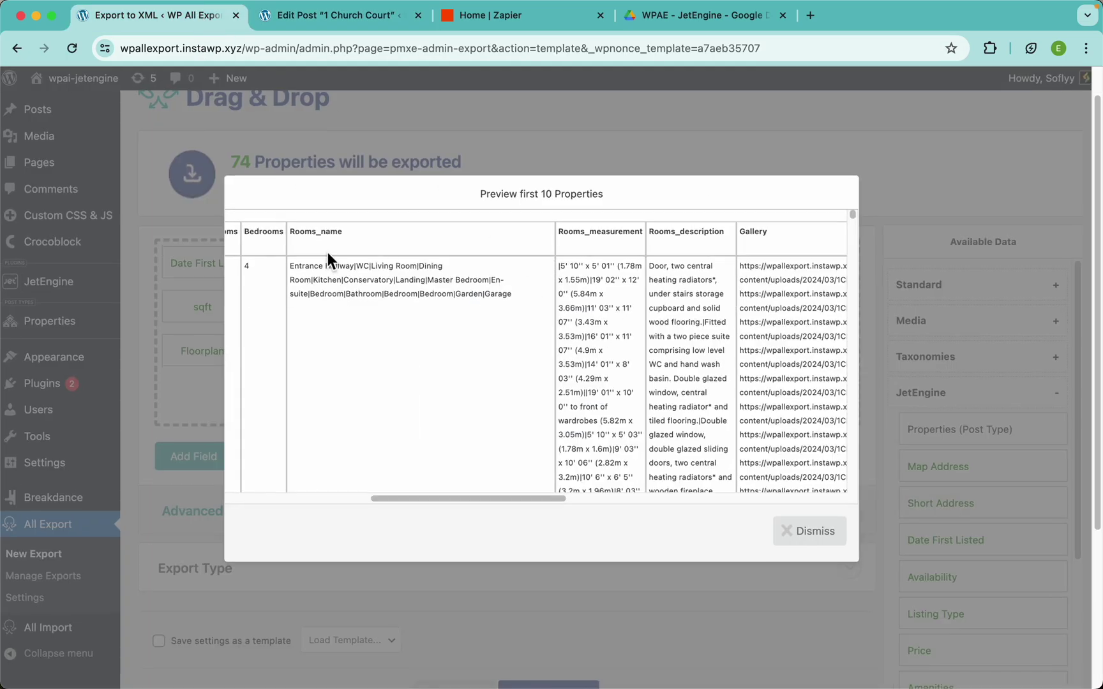
# Check that the Rooms_name cell holds Entrance Hallway and WC joined by pipes
pyautogui.scroll(5, 327, 253)
pyautogui.scroll(-3, 434, 359)
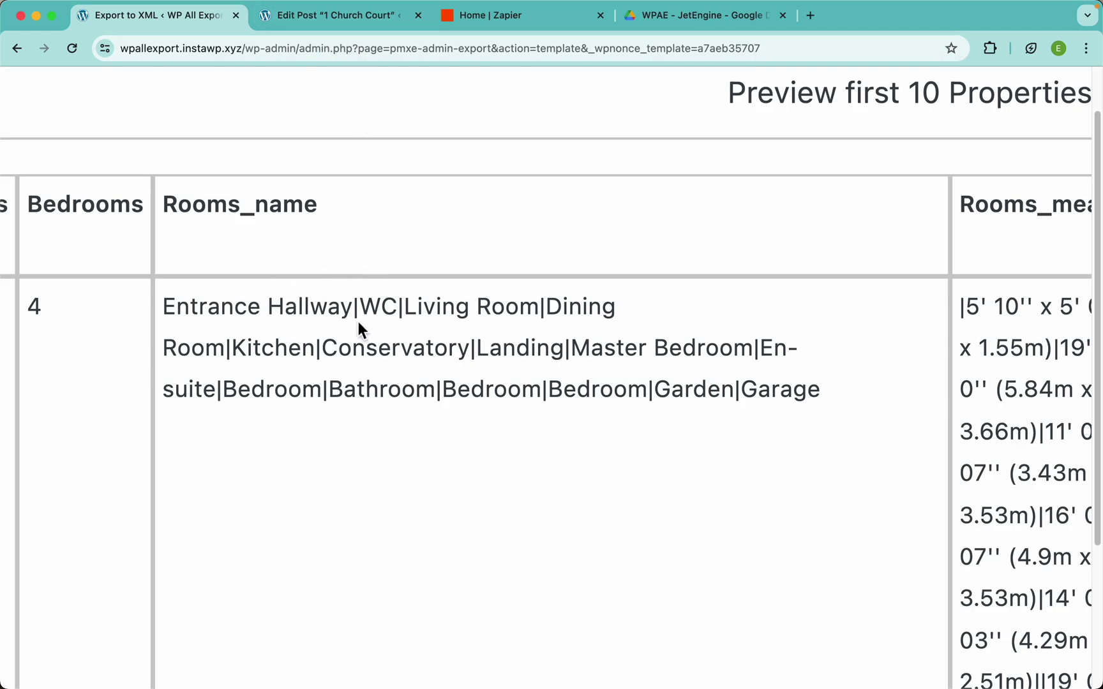
pyautogui.moveTo(354, 315); pyautogui.dragTo(203, 292)
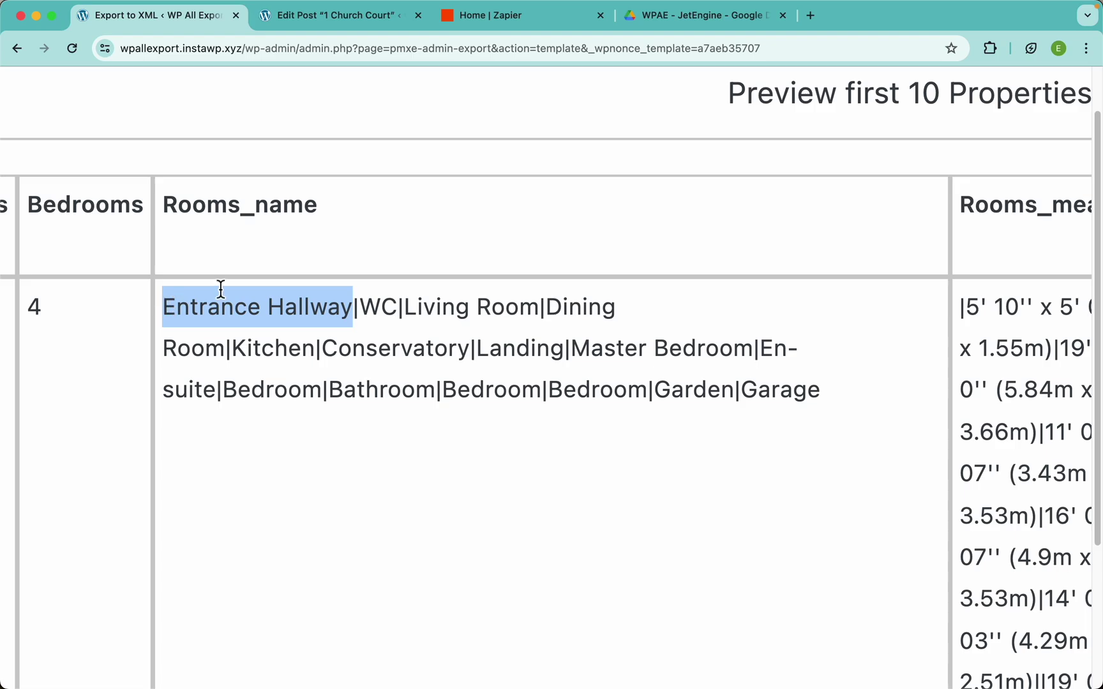
pyautogui.moveTo(361, 306); pyautogui.dragTo(397, 309)
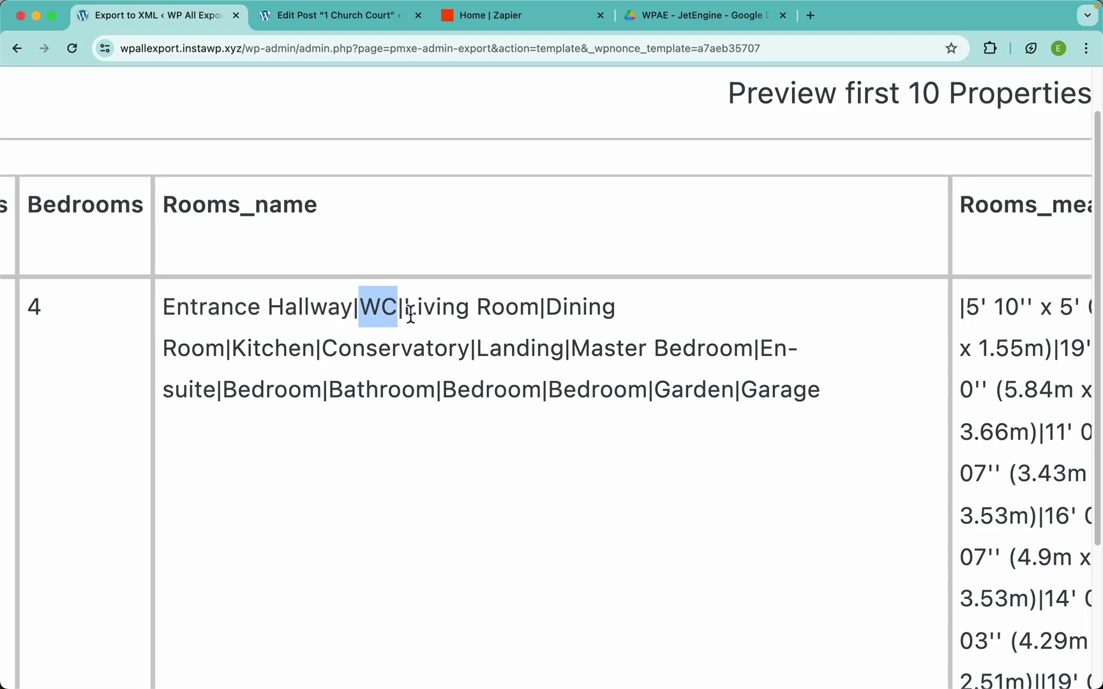
pyautogui.click(413, 309)
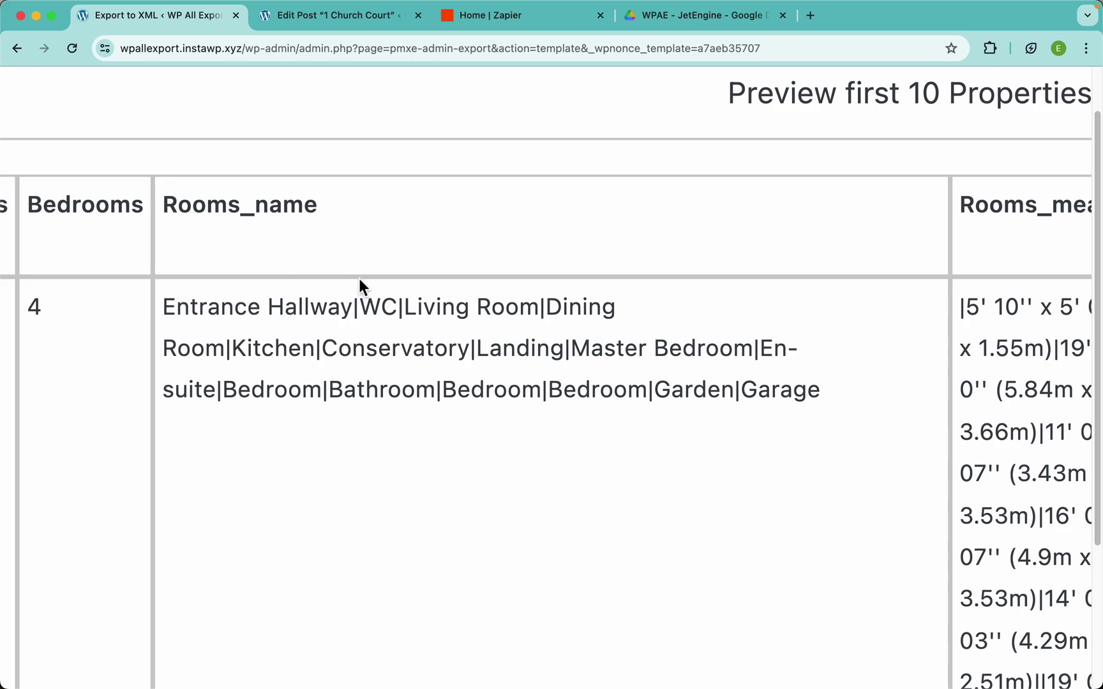
pyautogui.hscroll(10, 646, 339)
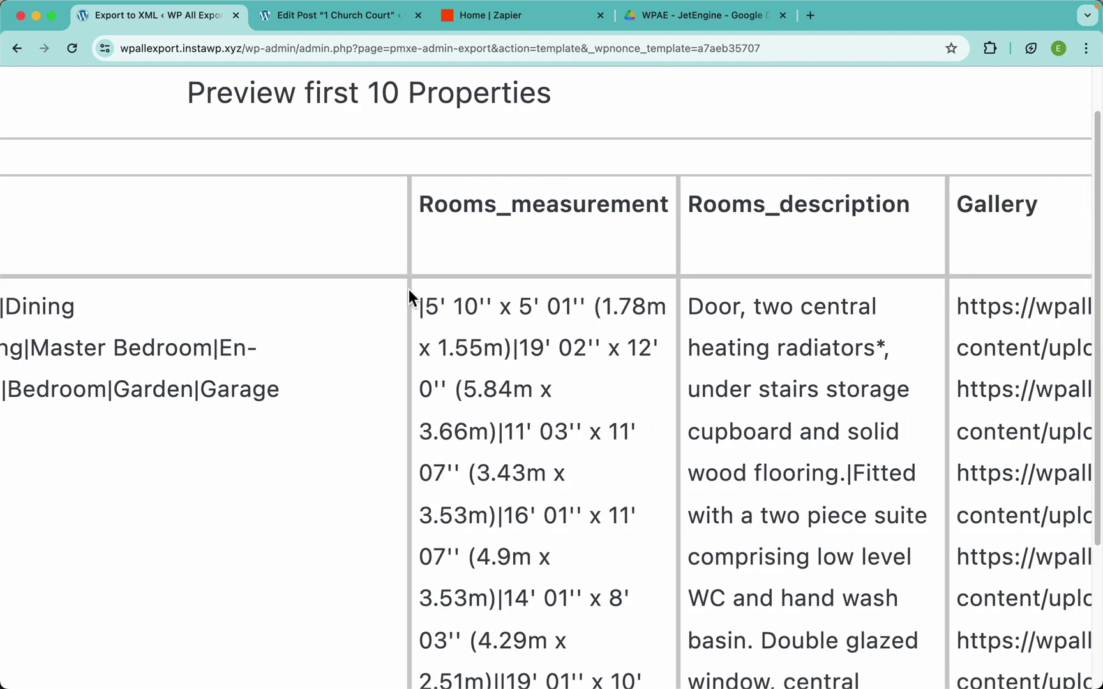
pyautogui.click(331, 22)
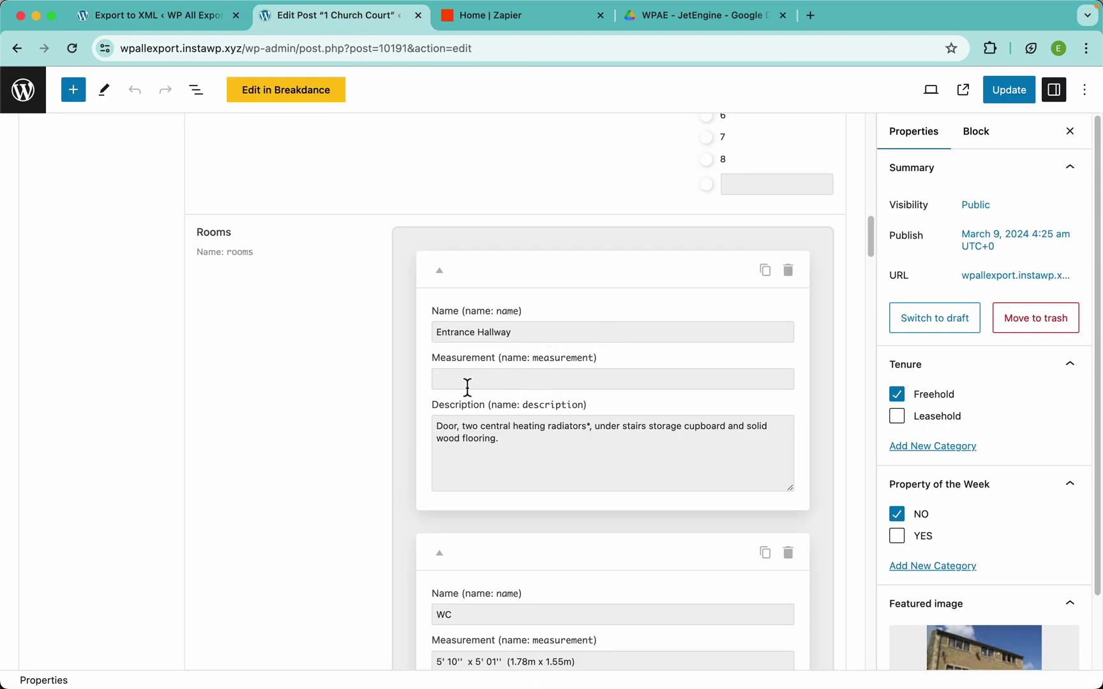
pyautogui.click(224, 19)
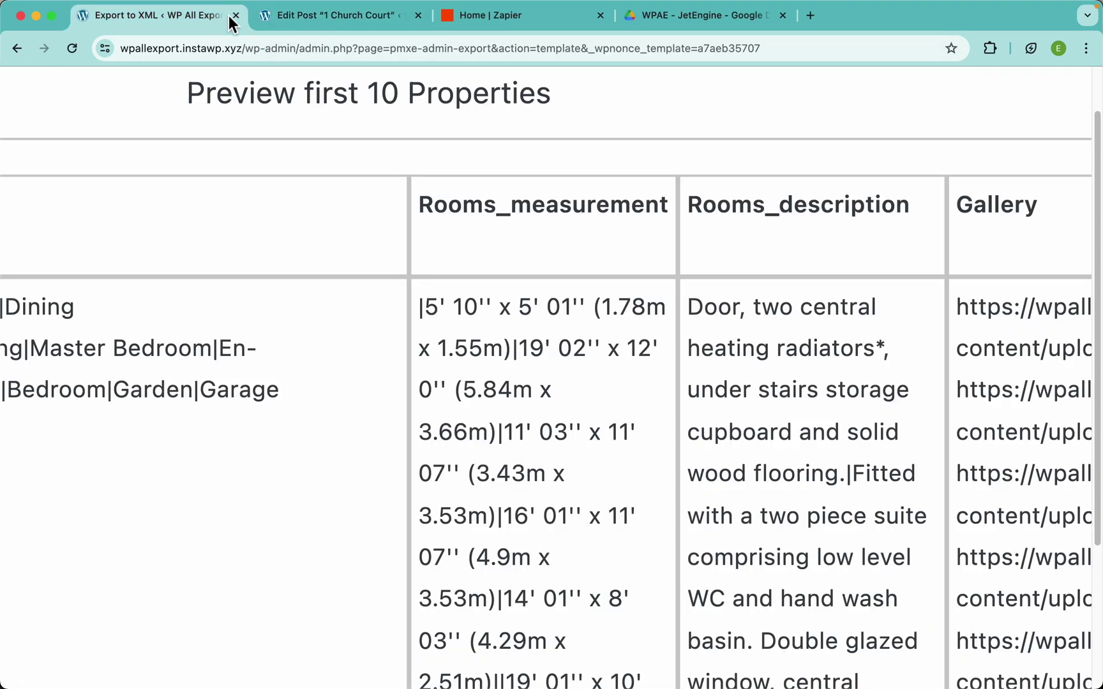
pyautogui.moveTo(424, 307); pyautogui.dragTo(514, 350)
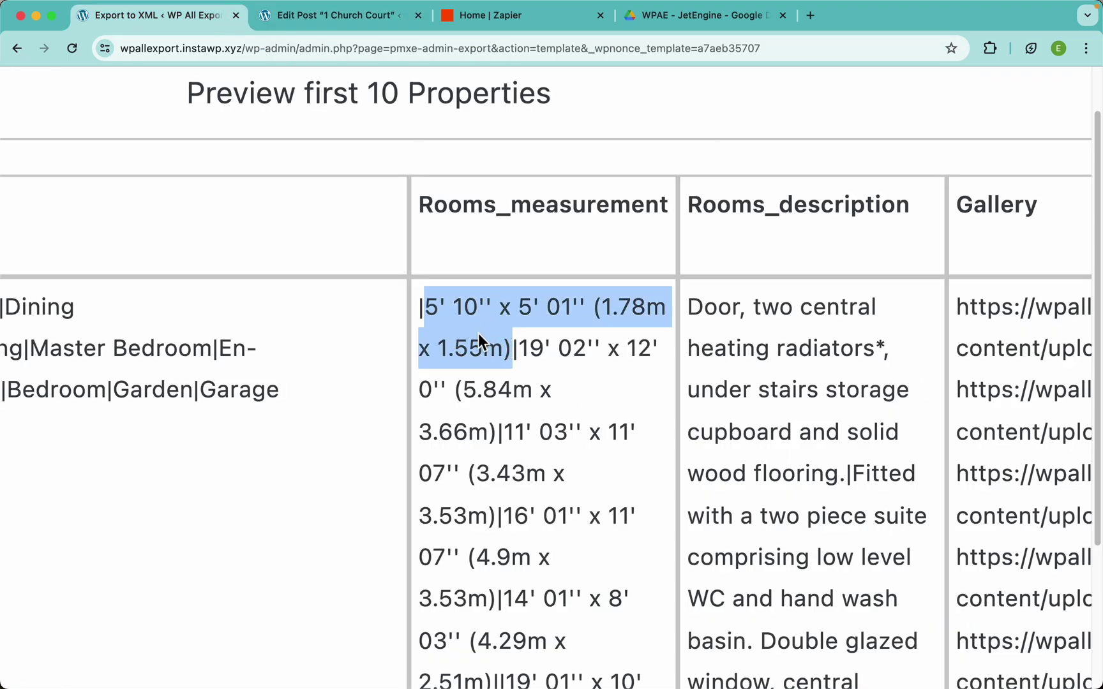
pyautogui.hscroll(-5, 385, 348)
pyautogui.hscroll(-2, 389, 356)
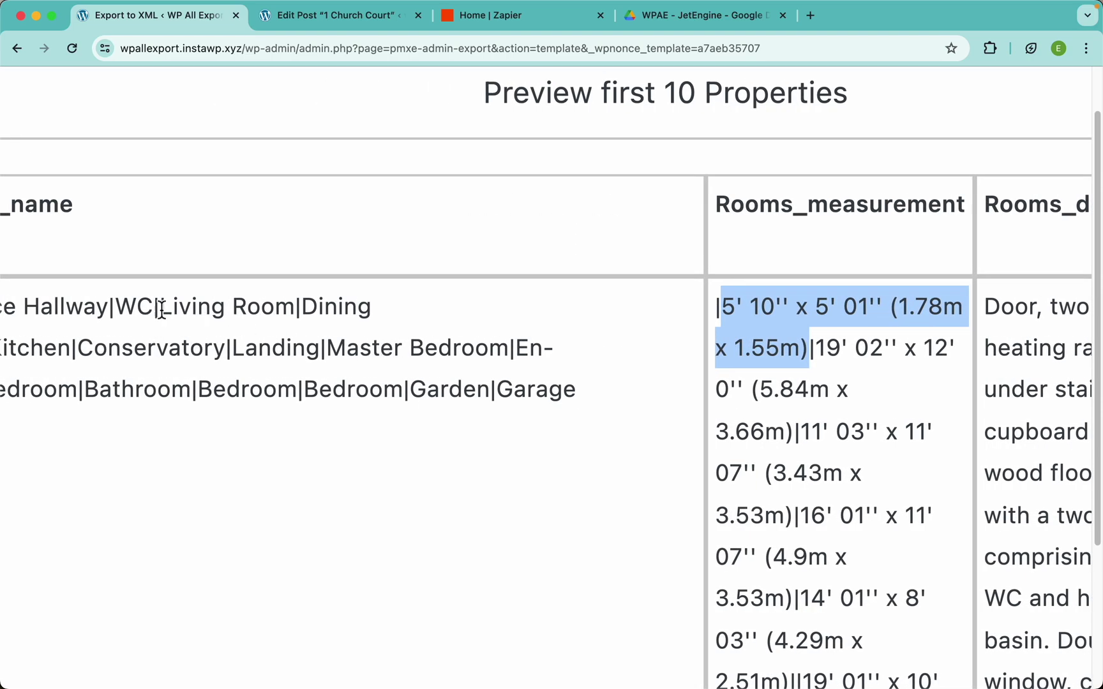
pyautogui.click(308, 16)
pyautogui.scroll(-5, 426, 347)
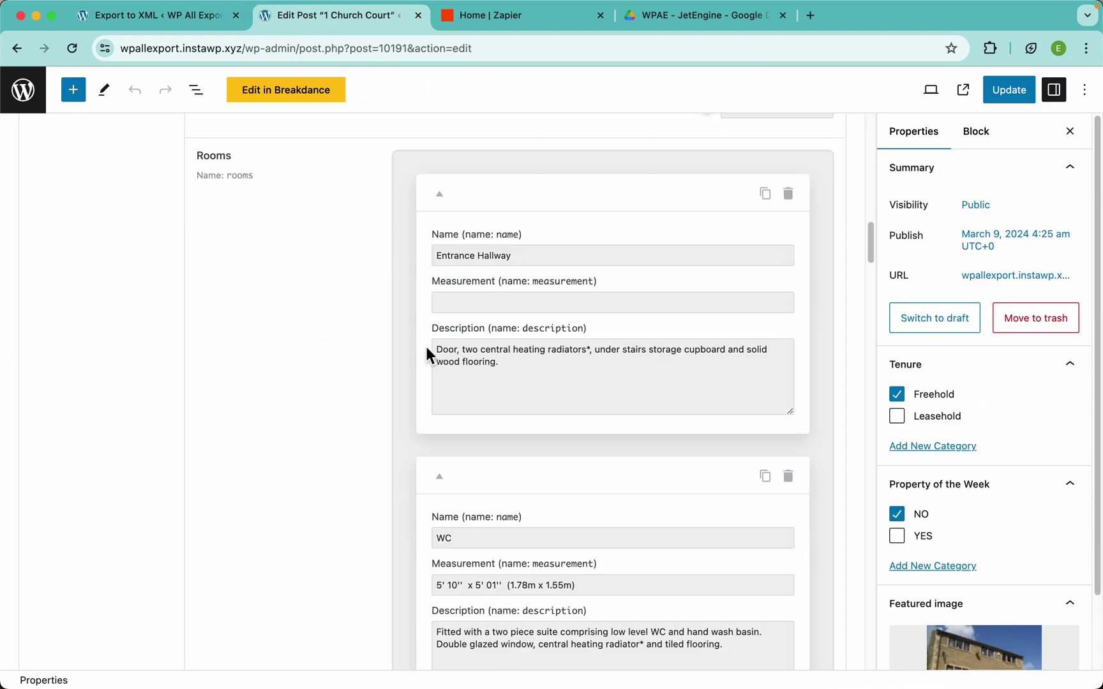
pyautogui.scroll(3, 436, 374)
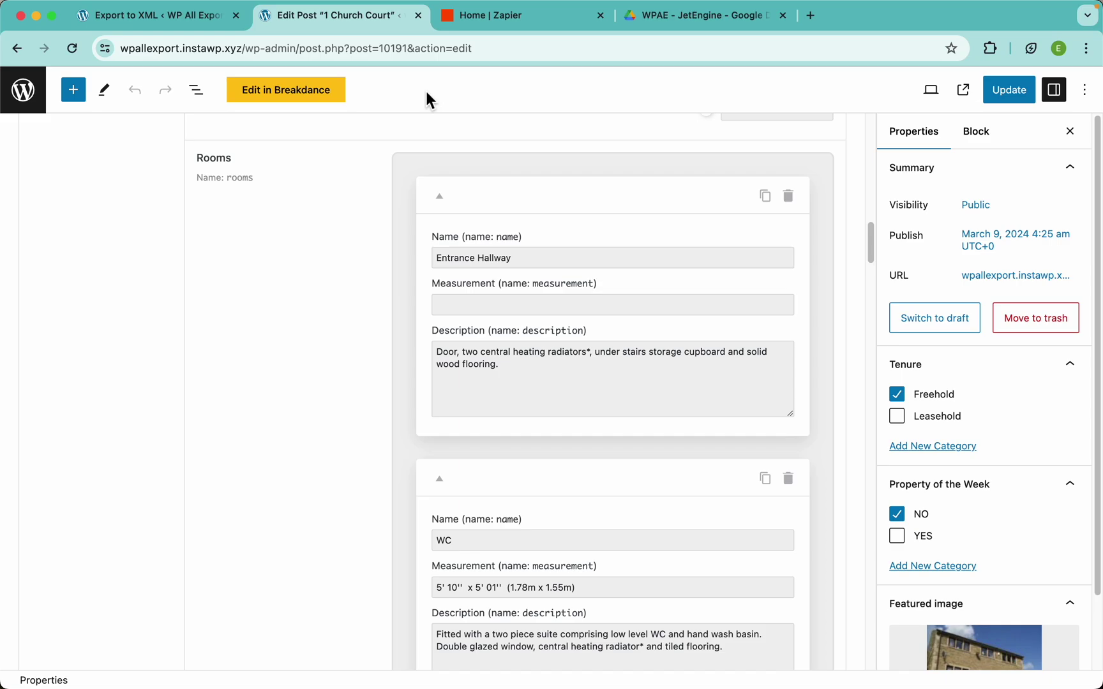
pyautogui.click(202, 14)
# Review the pipe-joined room descriptions in the Rooms_description cell, then dismiss the preview
pyautogui.hscroll(10, 703, 295)
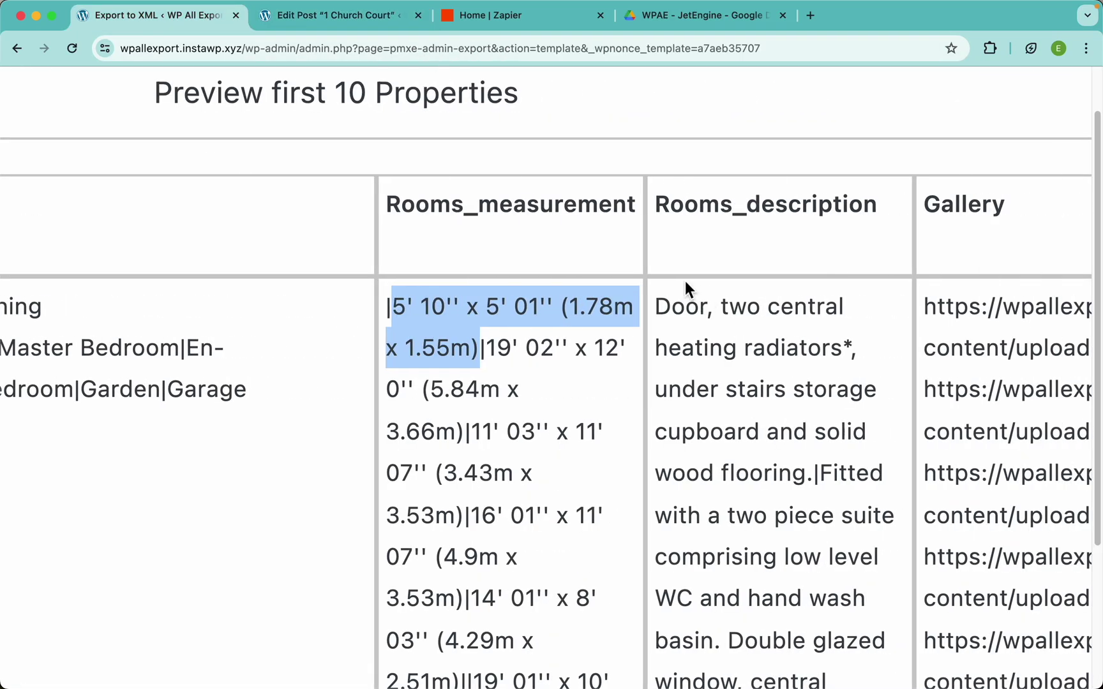
pyautogui.moveTo(656, 307); pyautogui.dragTo(818, 474)
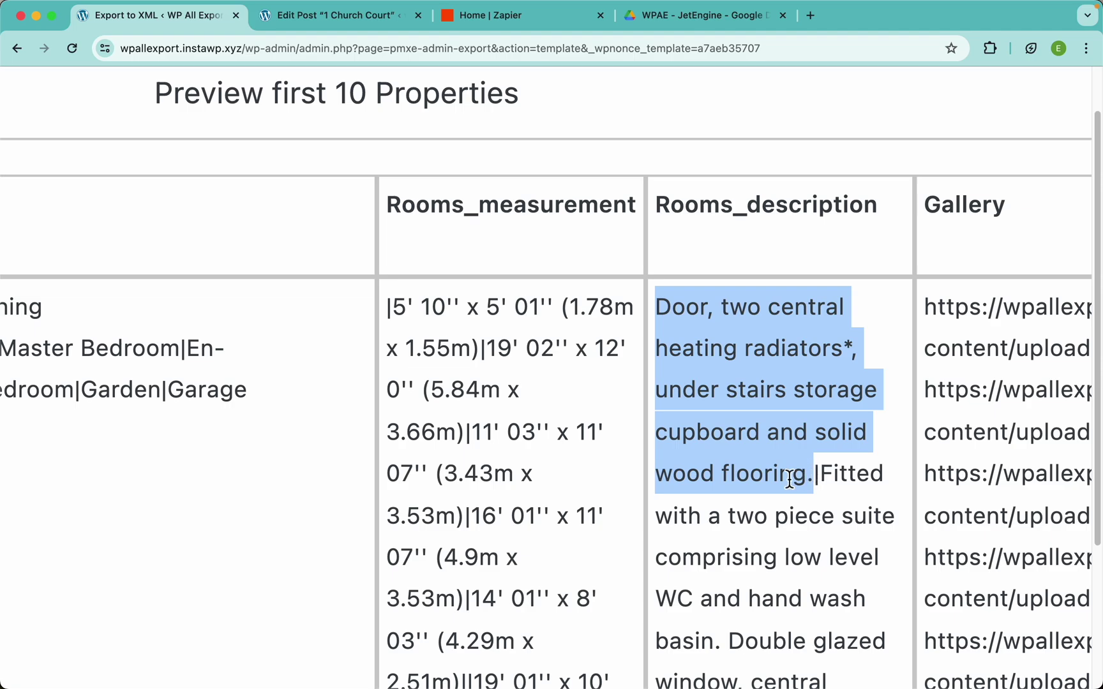
pyautogui.scroll(-5, 785, 470)
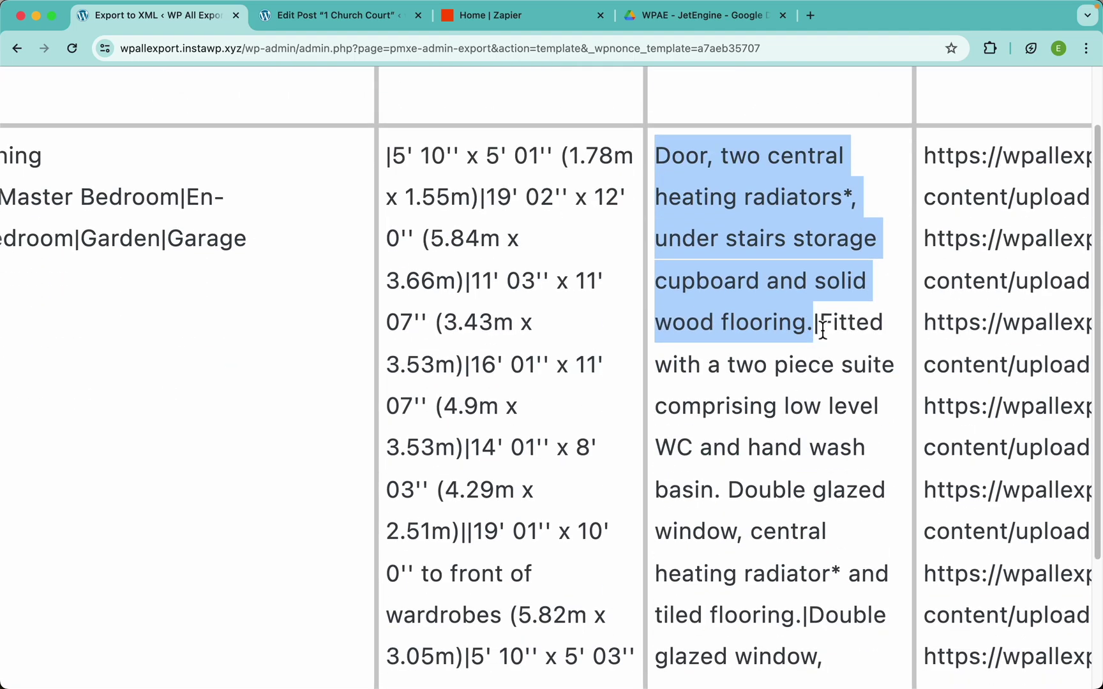
pyautogui.moveTo(824, 326); pyautogui.dragTo(804, 606)
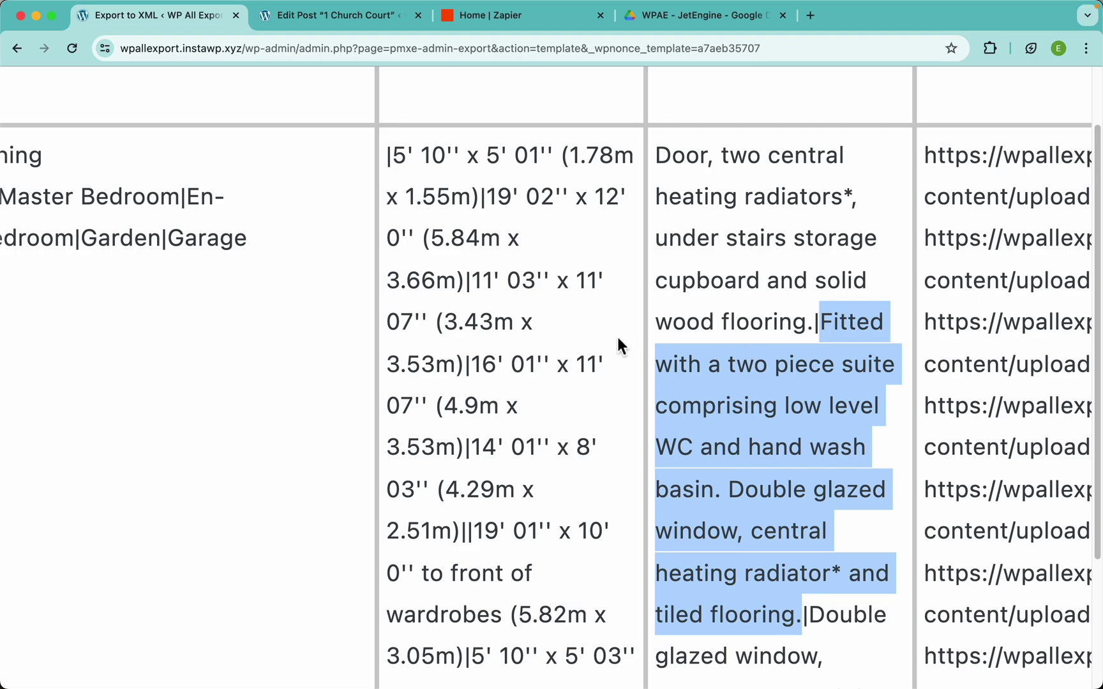
pyautogui.scroll(-10, 598, 334)
pyautogui.hscroll(-5, 485, 323)
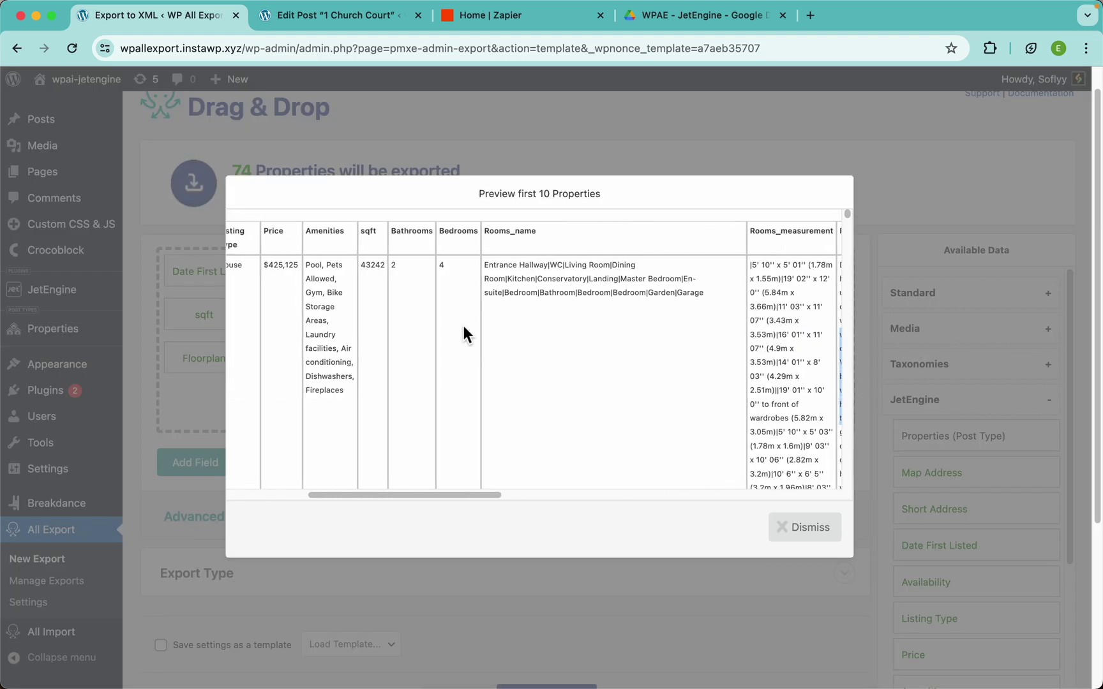
pyautogui.hscroll(4, 575, 320)
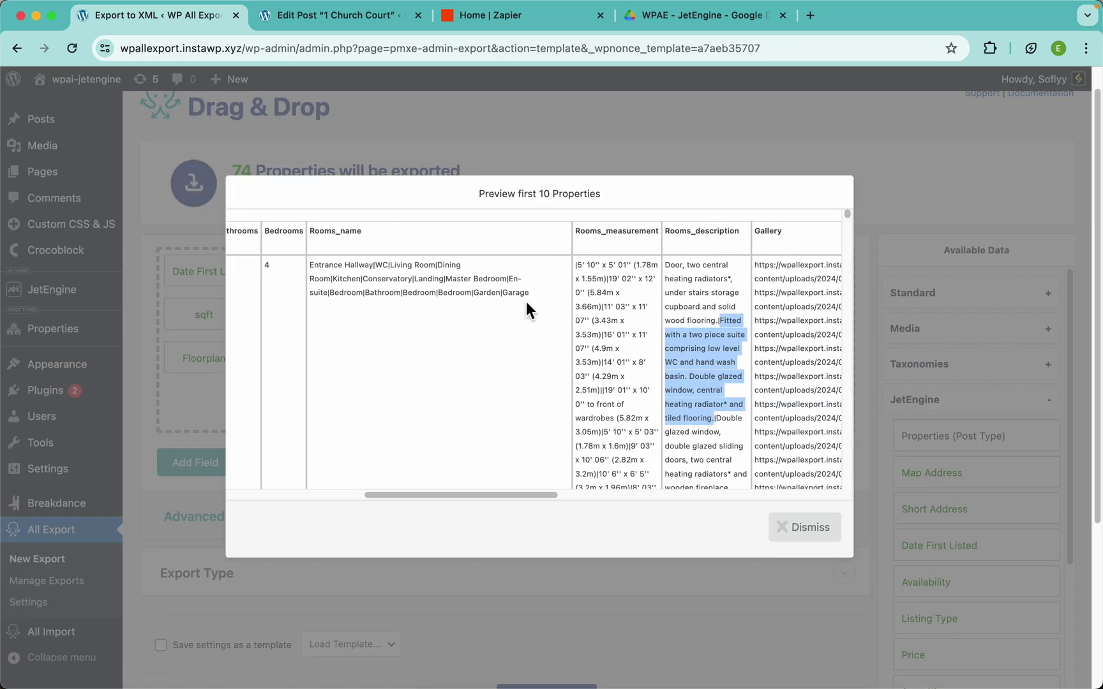
pyautogui.click(533, 289)
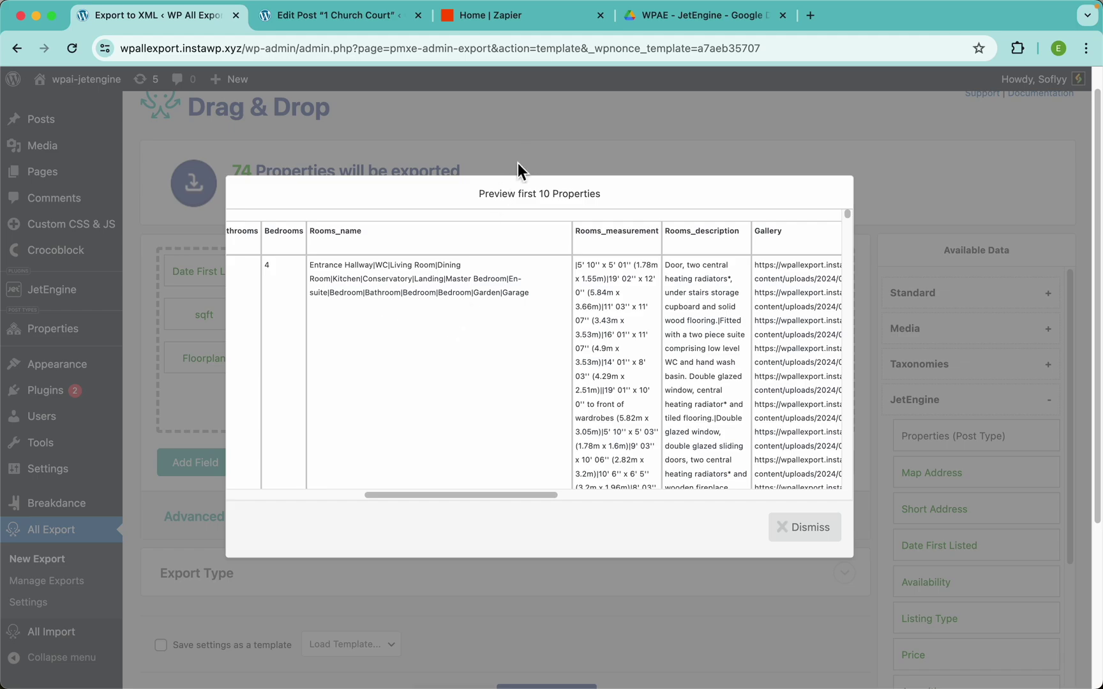
pyautogui.click(552, 143)
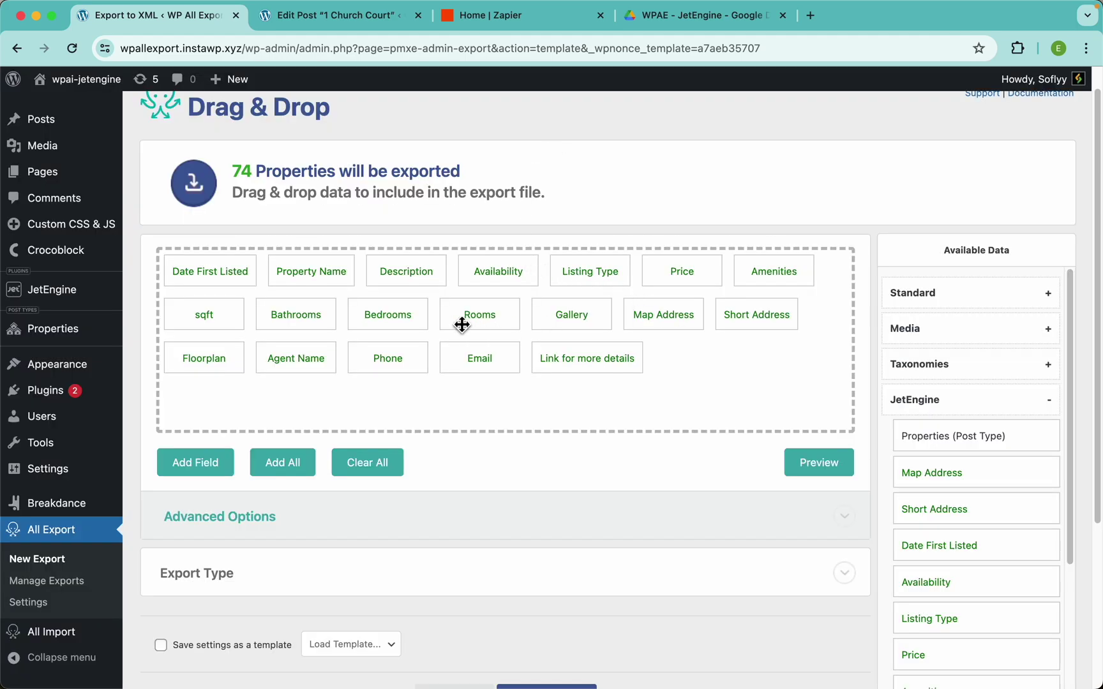
# Tick 'Display each repeater row in its own csv line' for the Rooms field and save
pyautogui.click(490, 324)
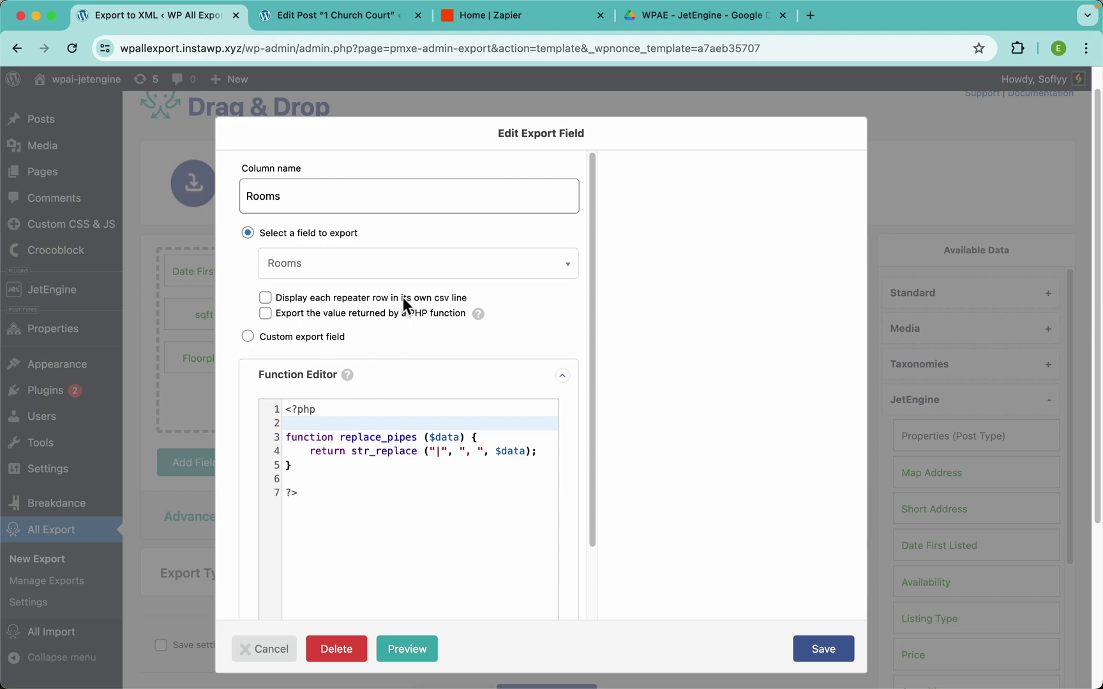
pyautogui.click(449, 298)
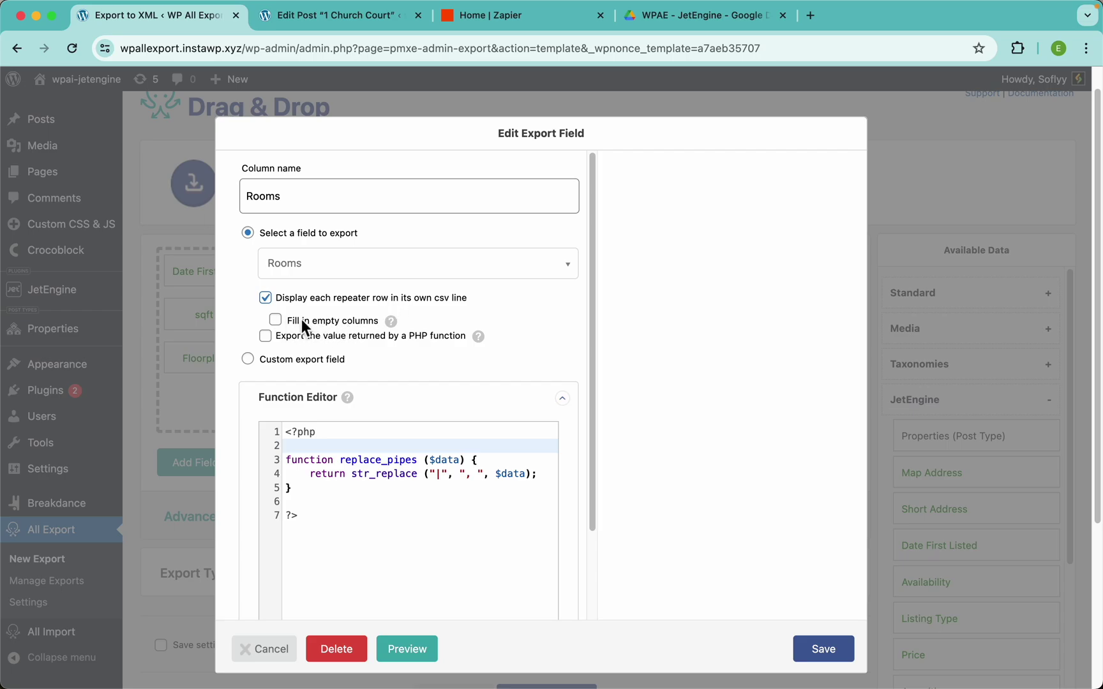
pyautogui.click(819, 648)
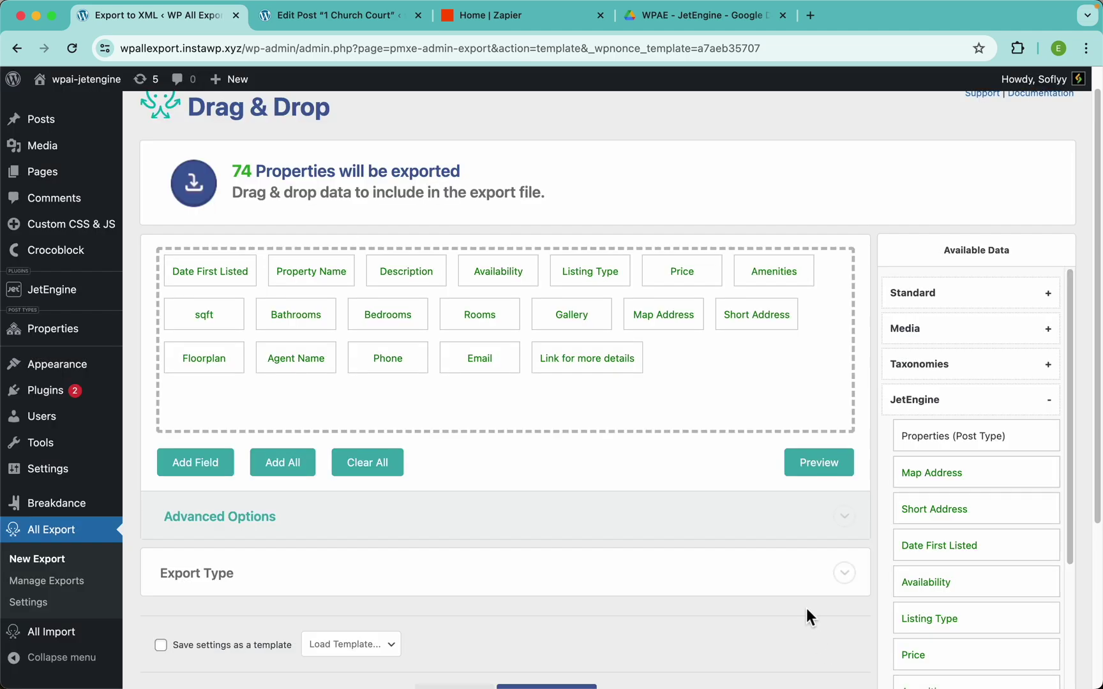
# Preview the first 10 Properties and scroll through the per-room rows with blank extra columns
pyautogui.click(813, 480)
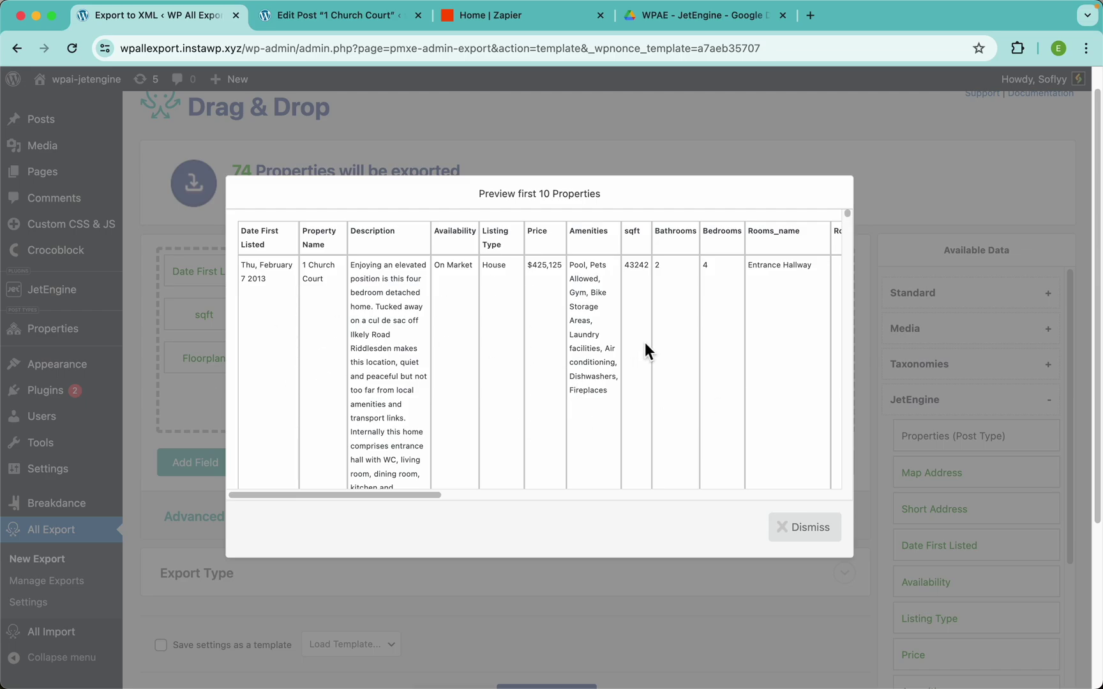
pyautogui.hscroll(5, 729, 333)
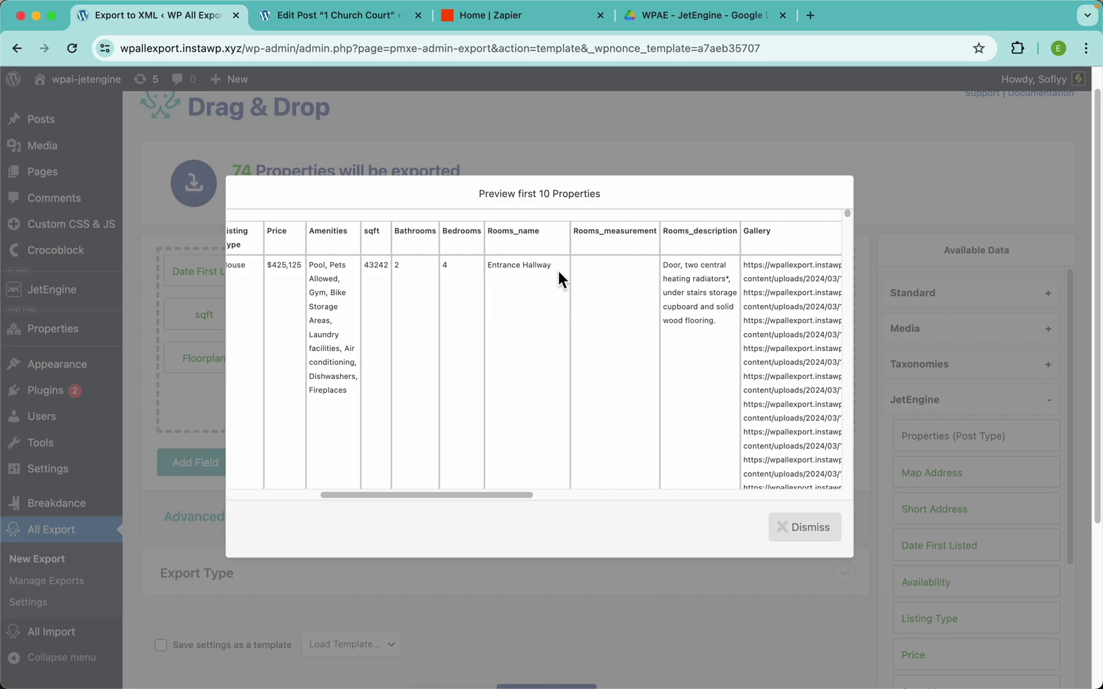
pyautogui.scroll(5, 558, 271)
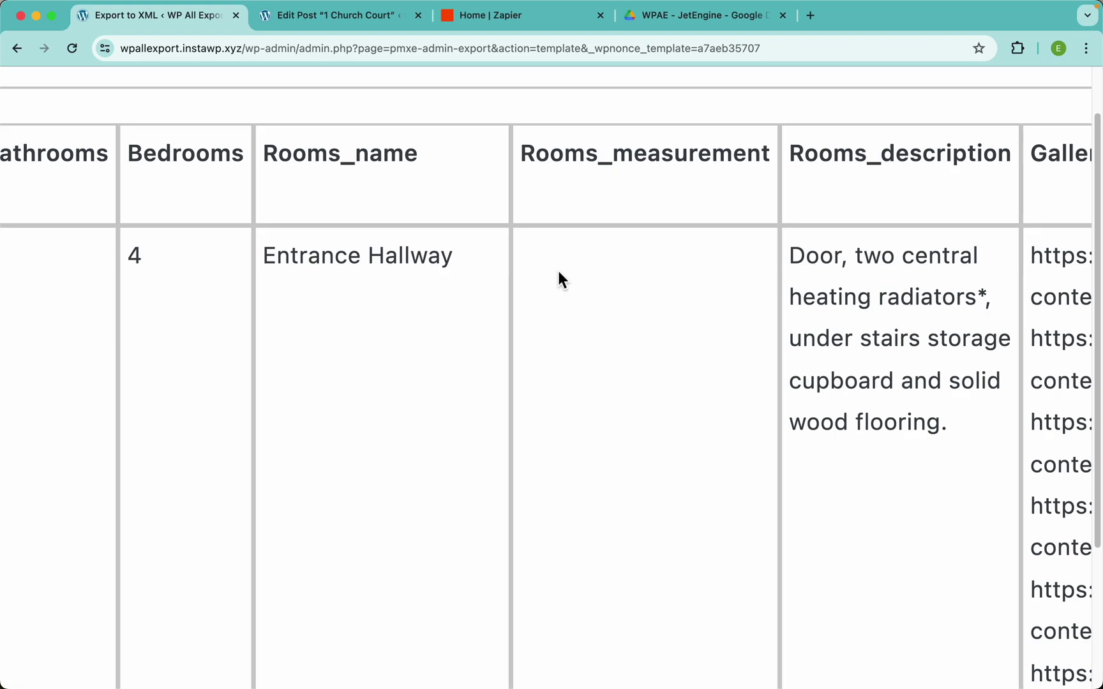
pyautogui.scroll(-10, 382, 341)
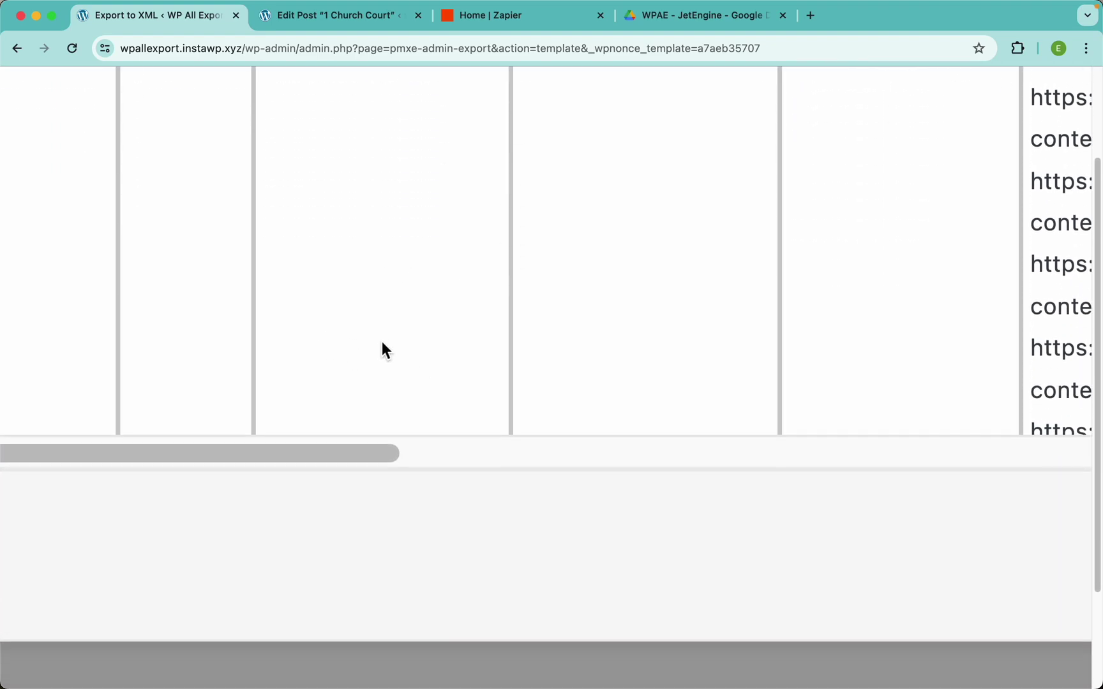
pyautogui.scroll(6, 381, 342)
pyautogui.scroll(-5, 382, 342)
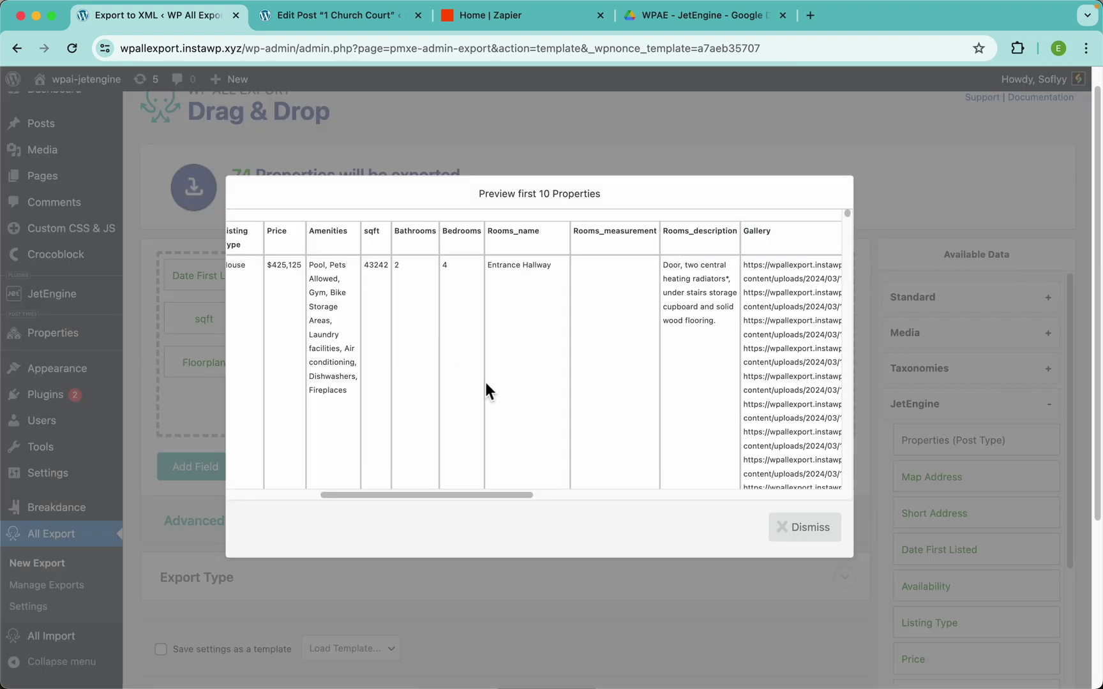
pyautogui.scroll(-10, 567, 397)
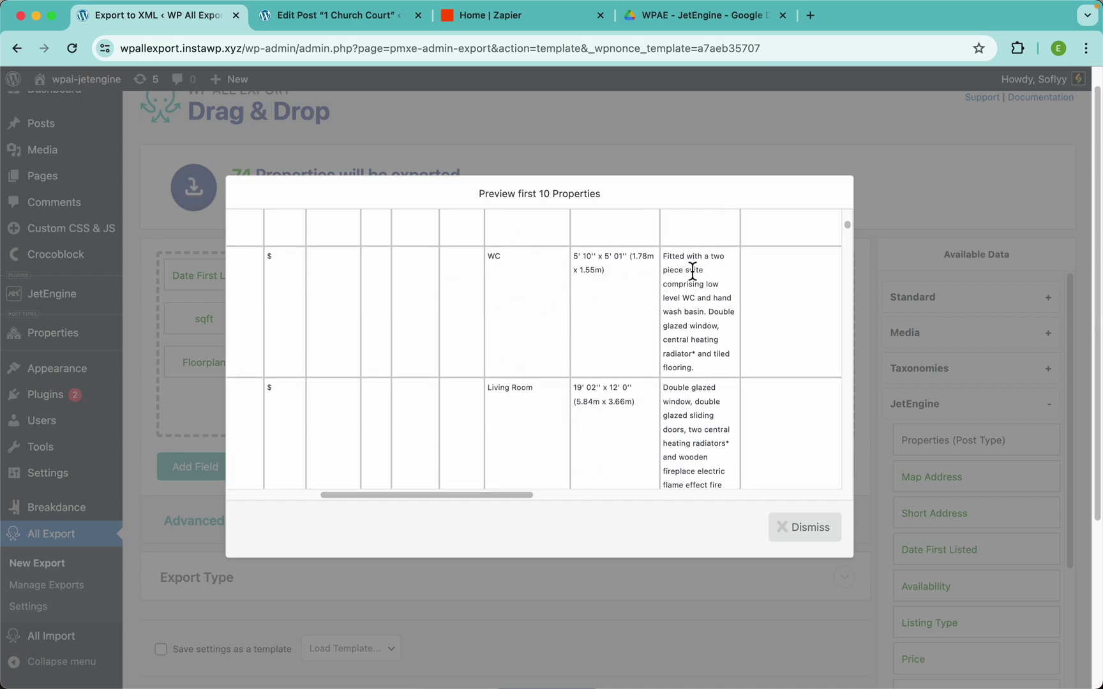
pyautogui.scroll(-3, 548, 352)
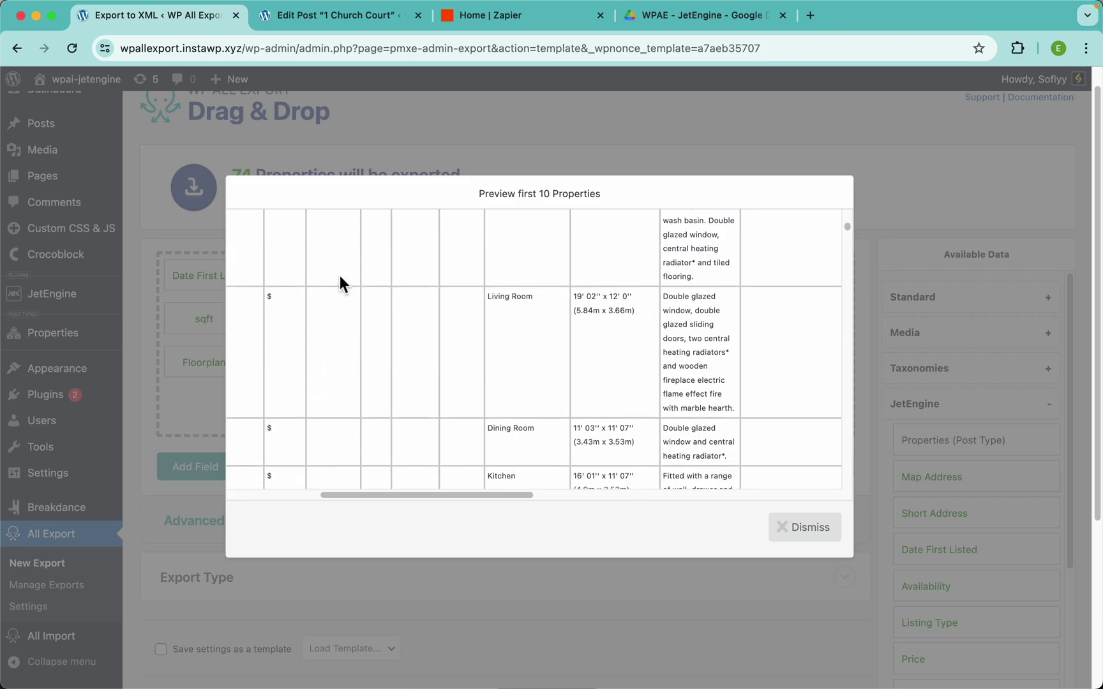
pyautogui.scroll(5, 392, 368)
pyautogui.hscroll(10, 392, 367)
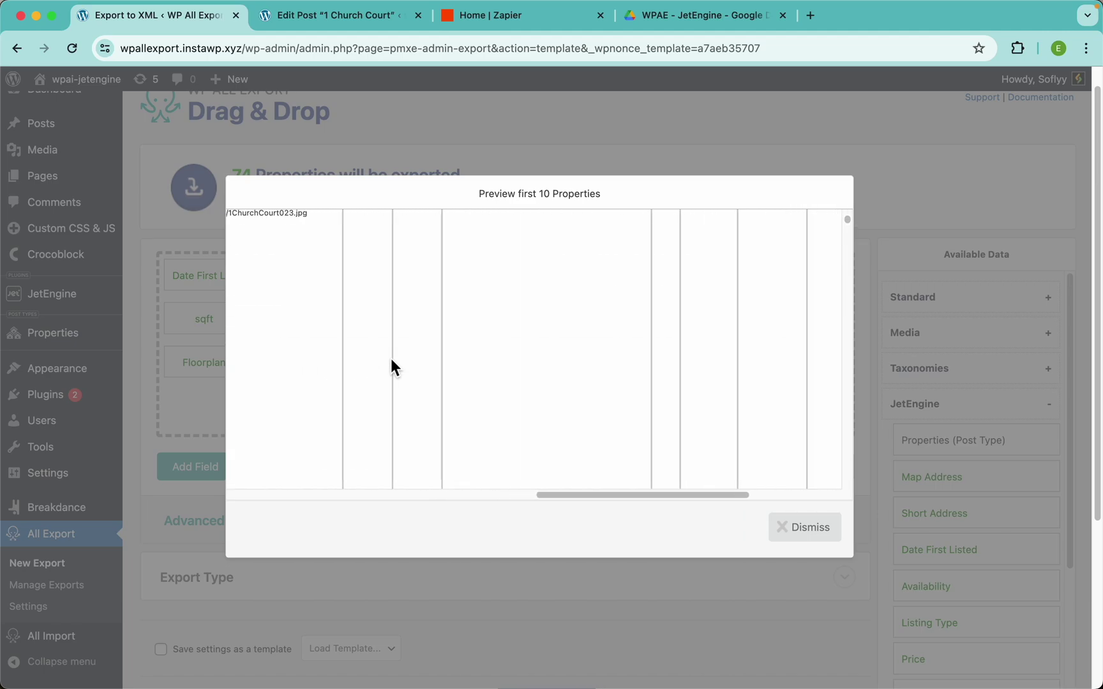
pyautogui.scroll(5, 391, 360)
pyautogui.scroll(-12, 391, 360)
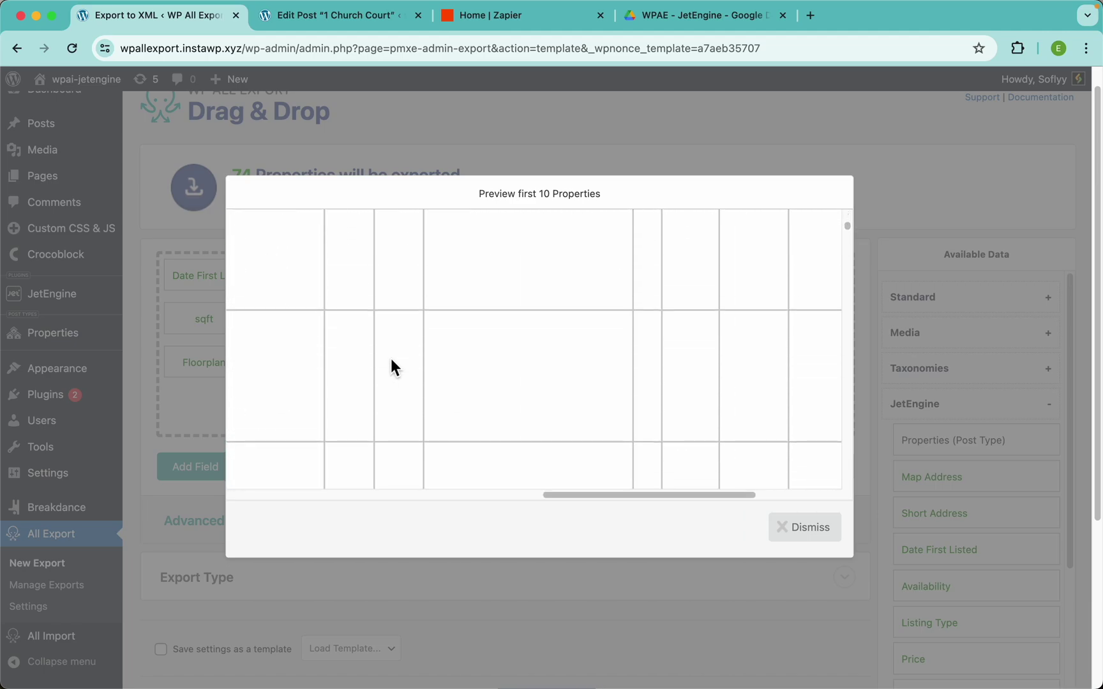
pyautogui.scroll(5, 391, 359)
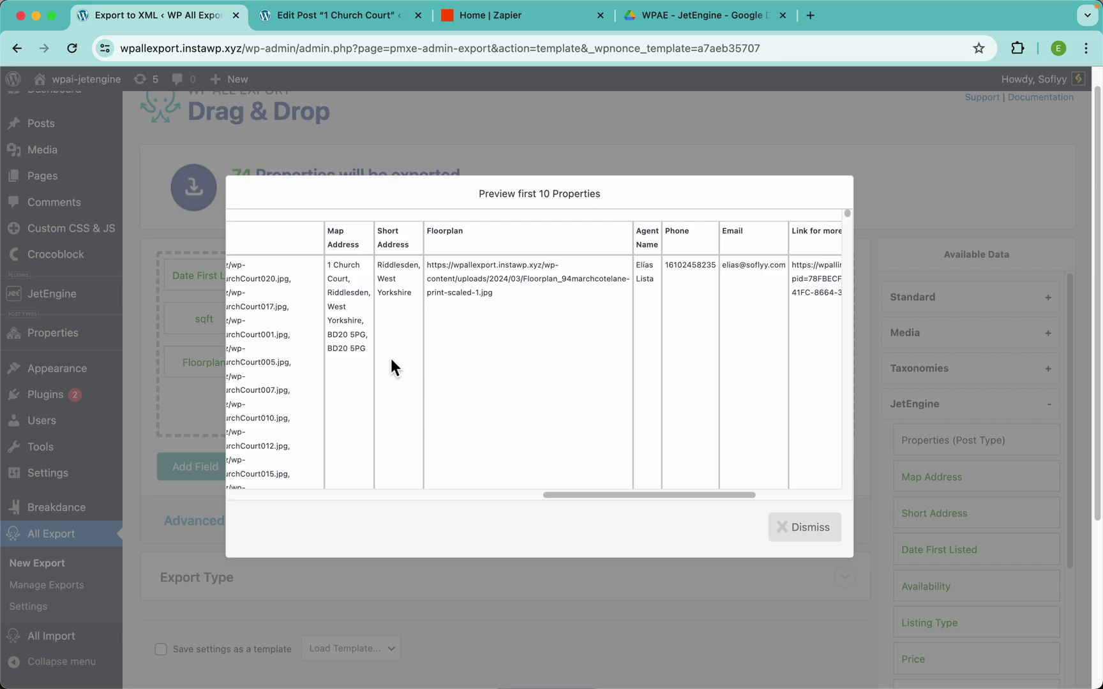
pyautogui.click(577, 122)
# Tick 'Fill in empty columns' in the Rooms field settings
pyautogui.click(476, 323)
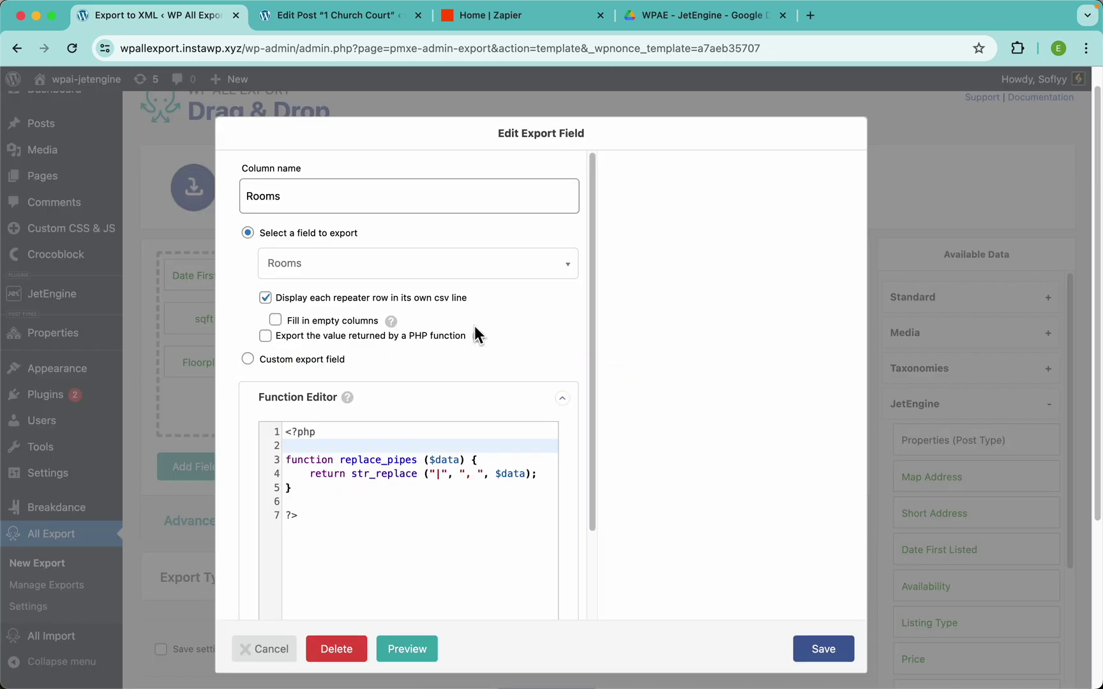
pyautogui.click(303, 323)
pyautogui.moveTo(392, 327)
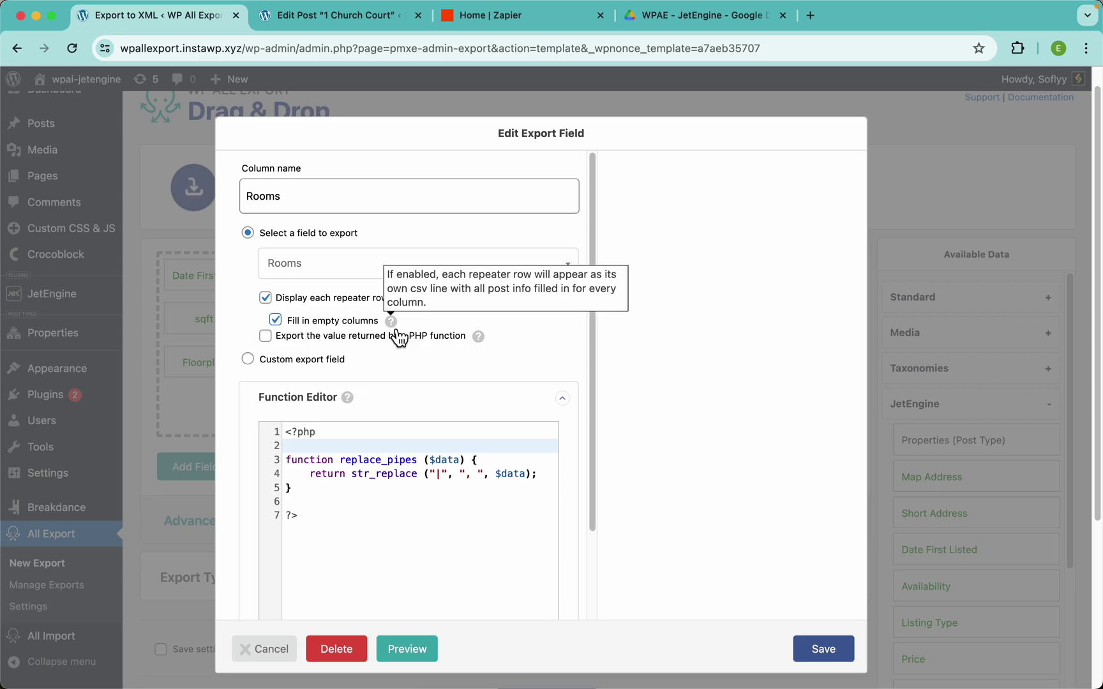
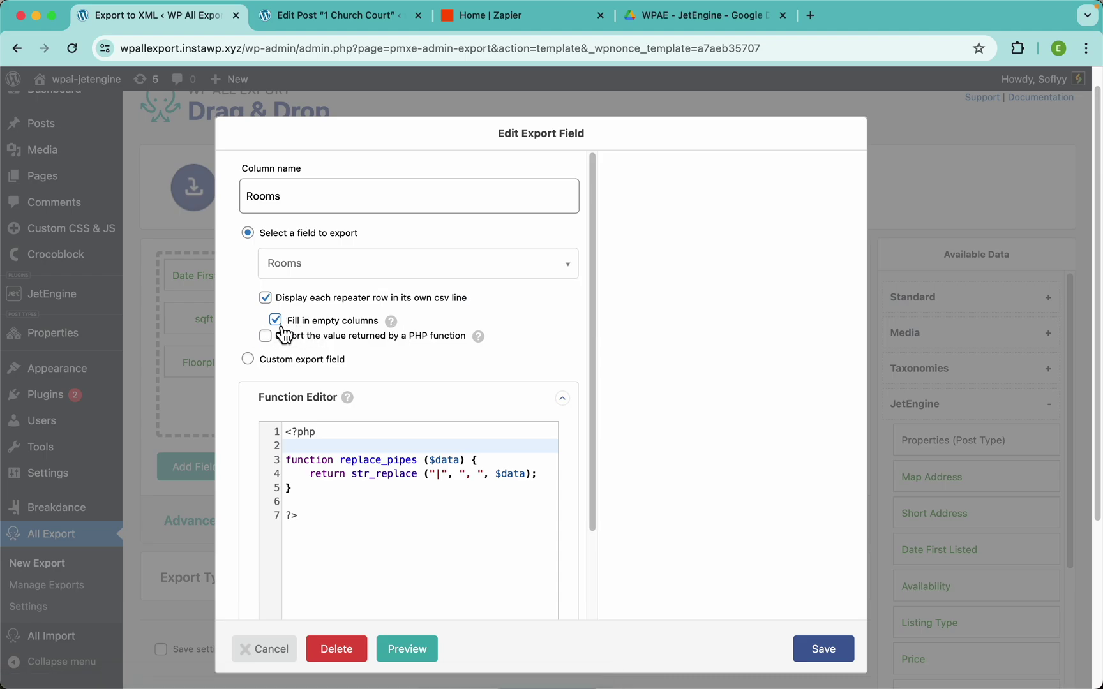
# Save the Rooms field so each repeater row gets its own line with empty columns filled
pyautogui.click(823, 654)
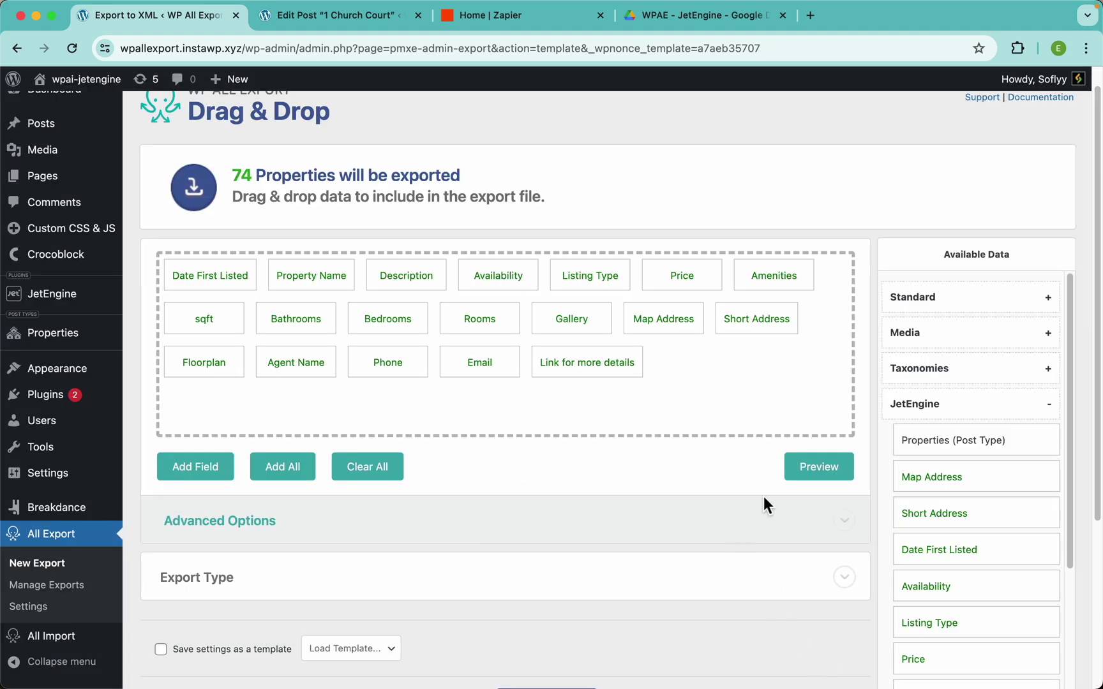
pyautogui.click(803, 463)
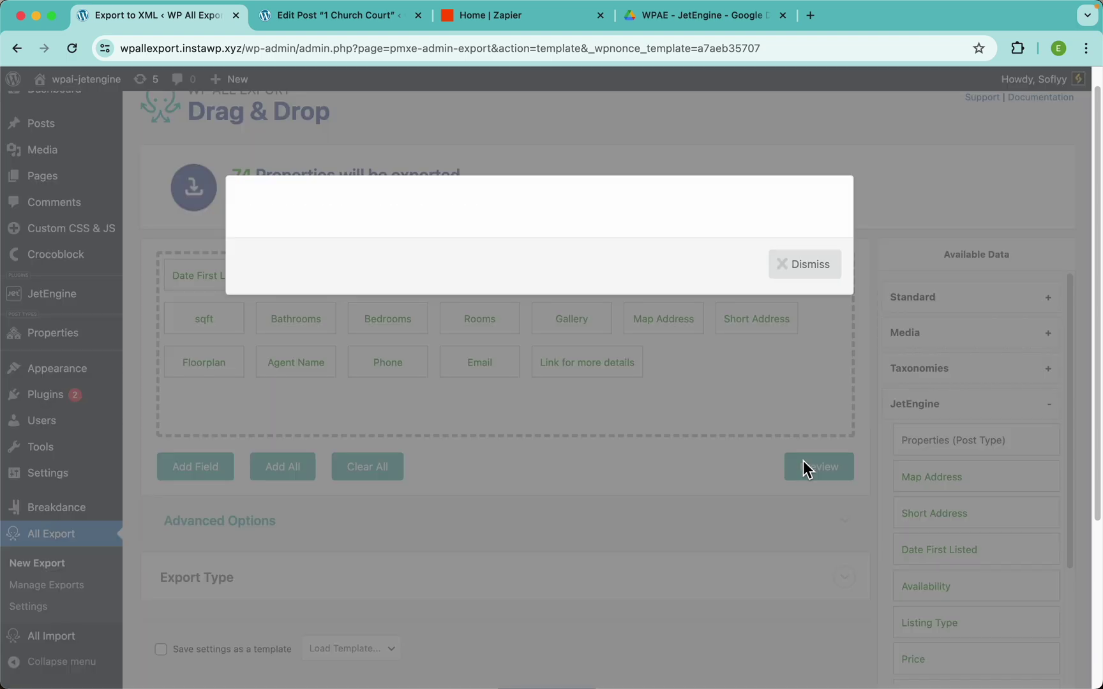
pyautogui.hscroll(3, 704, 362)
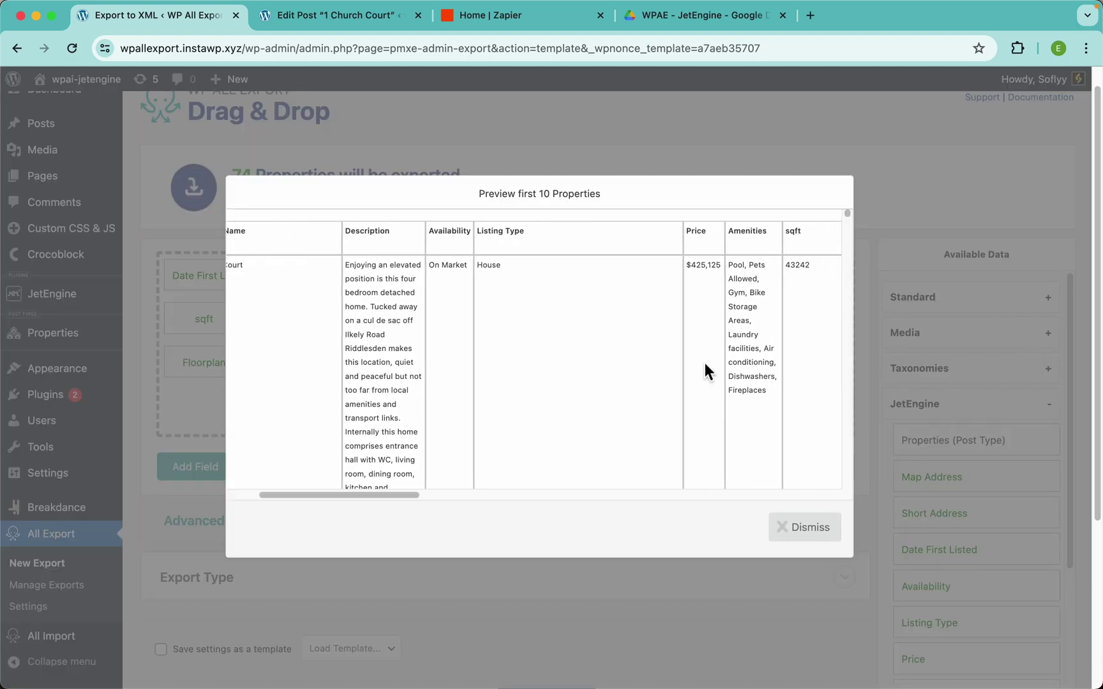
pyautogui.hscroll(10, 705, 362)
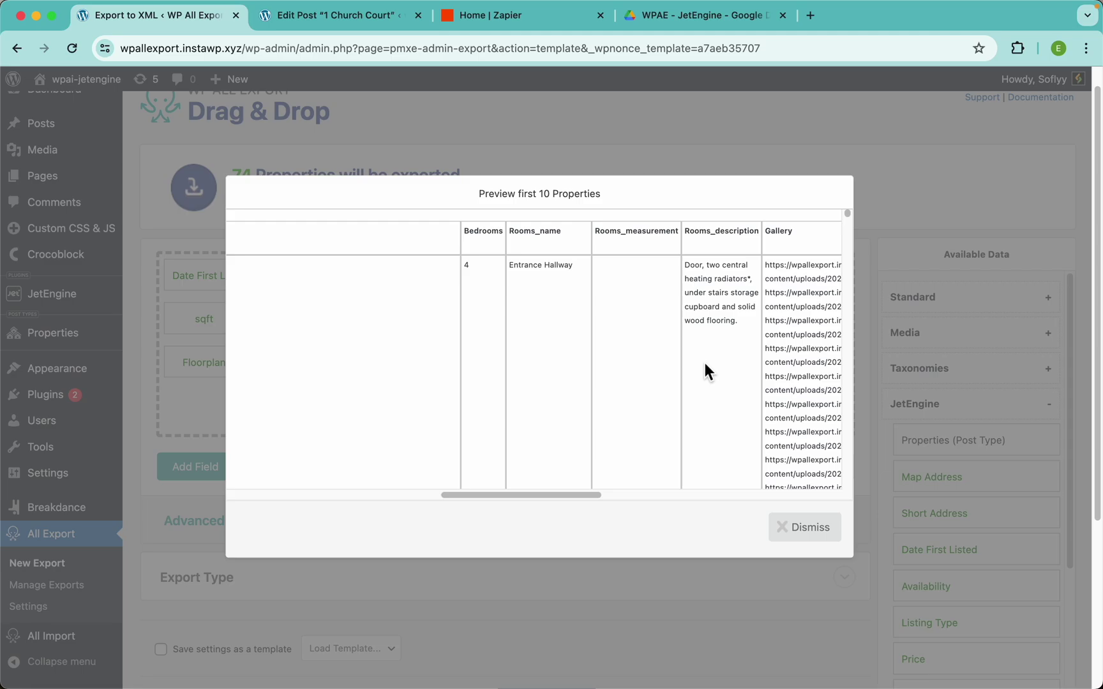
pyautogui.hscroll(3, 704, 362)
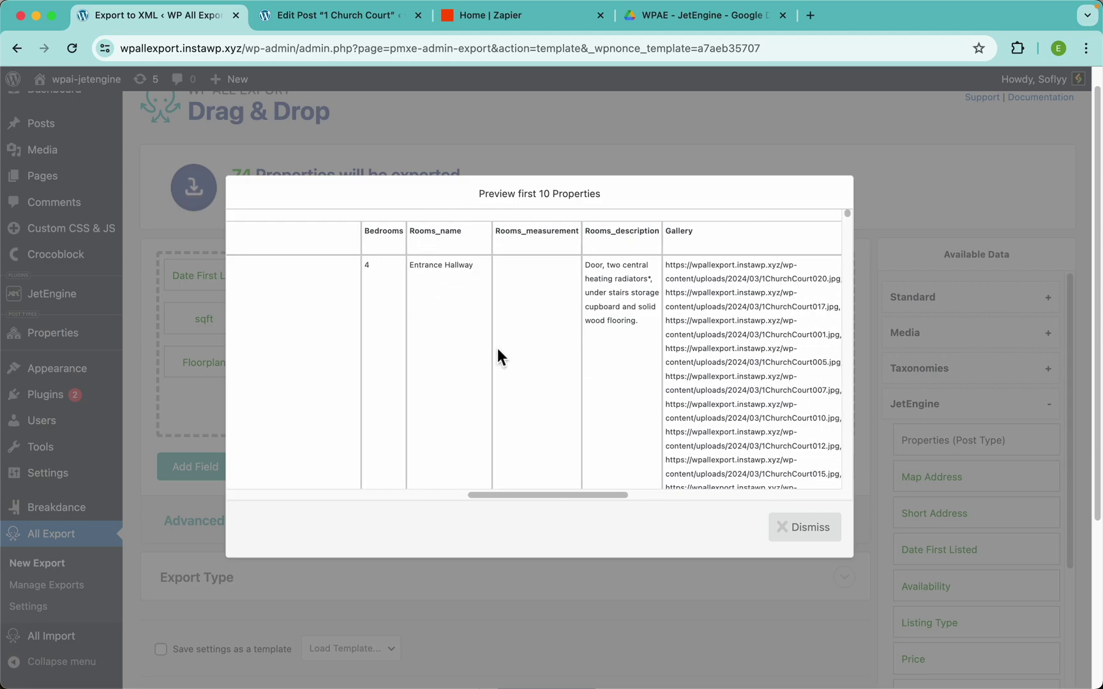
pyautogui.scroll(-10, 533, 402)
pyautogui.scroll(-1, 536, 406)
pyautogui.hscroll(-10, 473, 315)
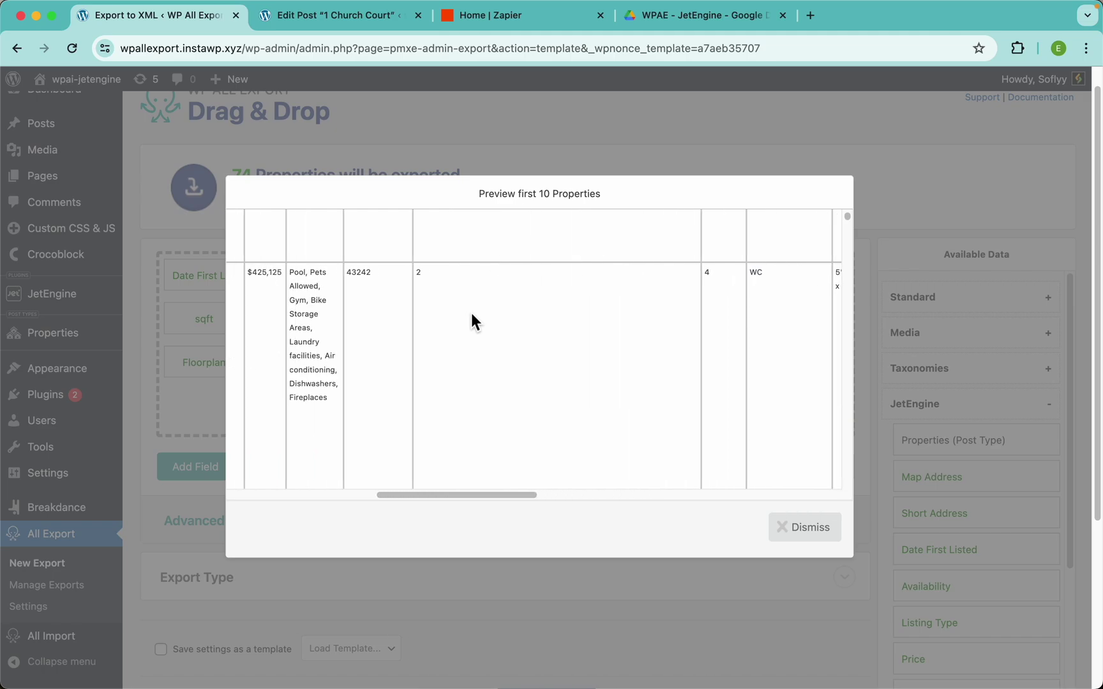
pyautogui.moveTo(376, 493); pyautogui.dragTo(316, 486)
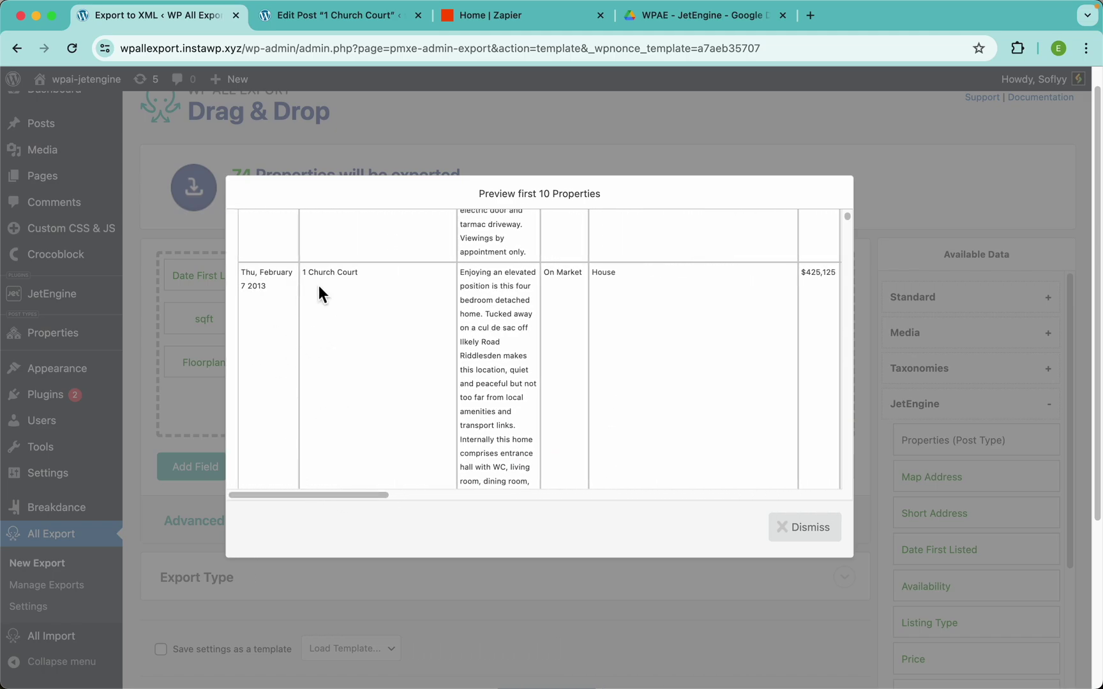
pyautogui.scroll(5, 393, 339)
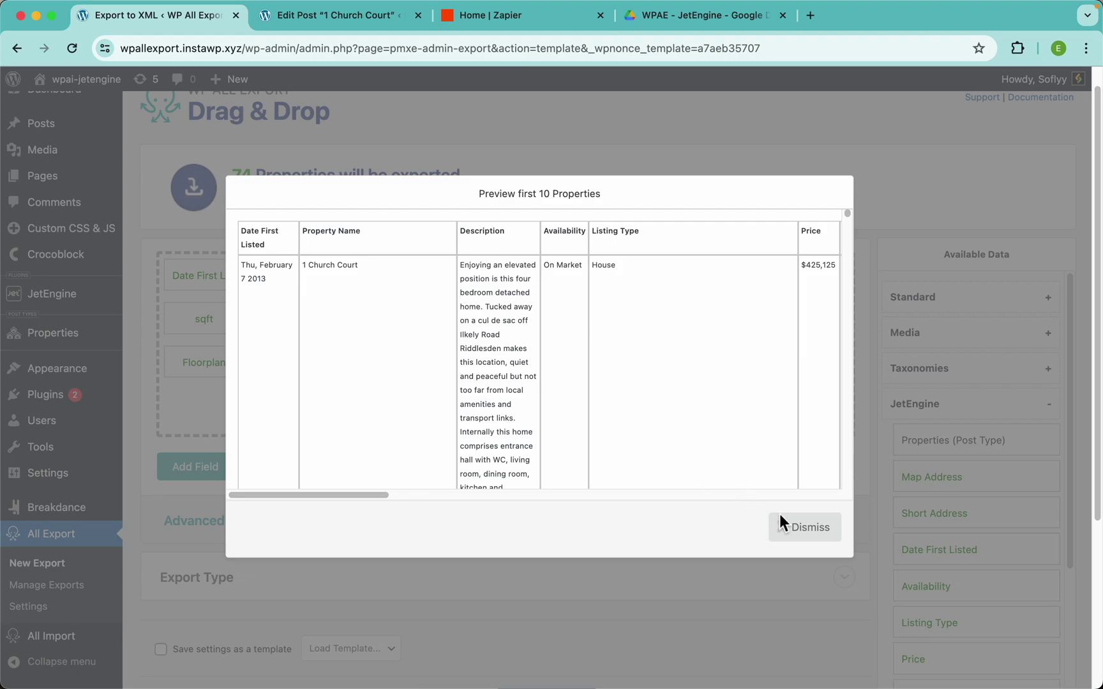
pyautogui.click(779, 517)
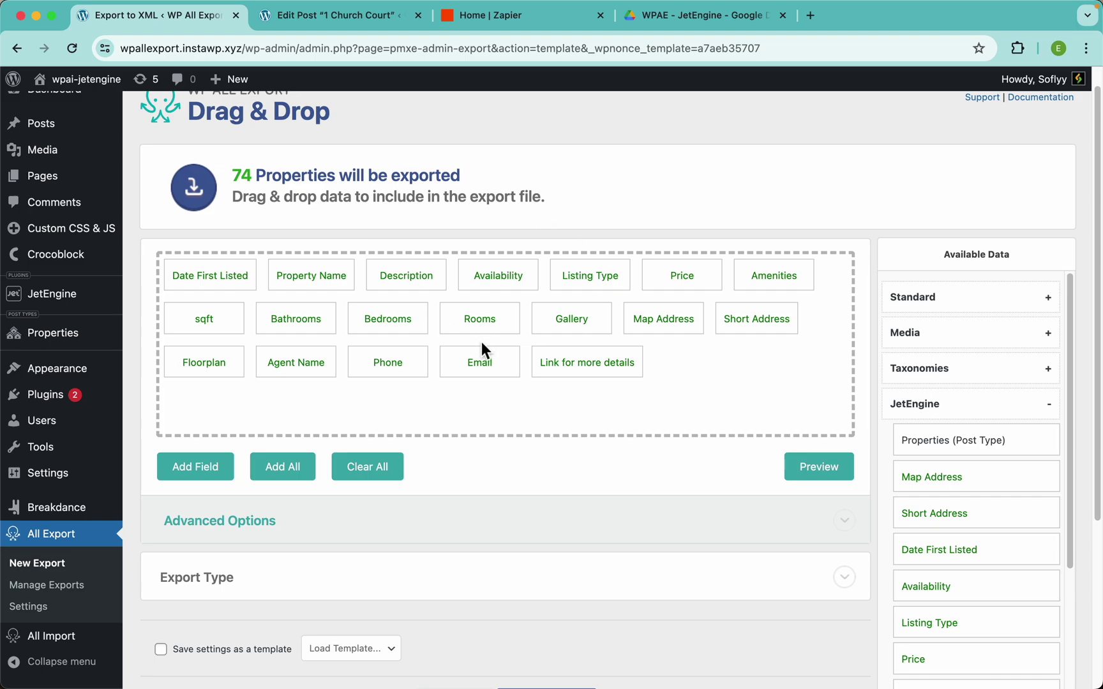
# Expand the advanced CSV options to check the comma separator, then collapse them again
pyautogui.scroll(-5, 415, 377)
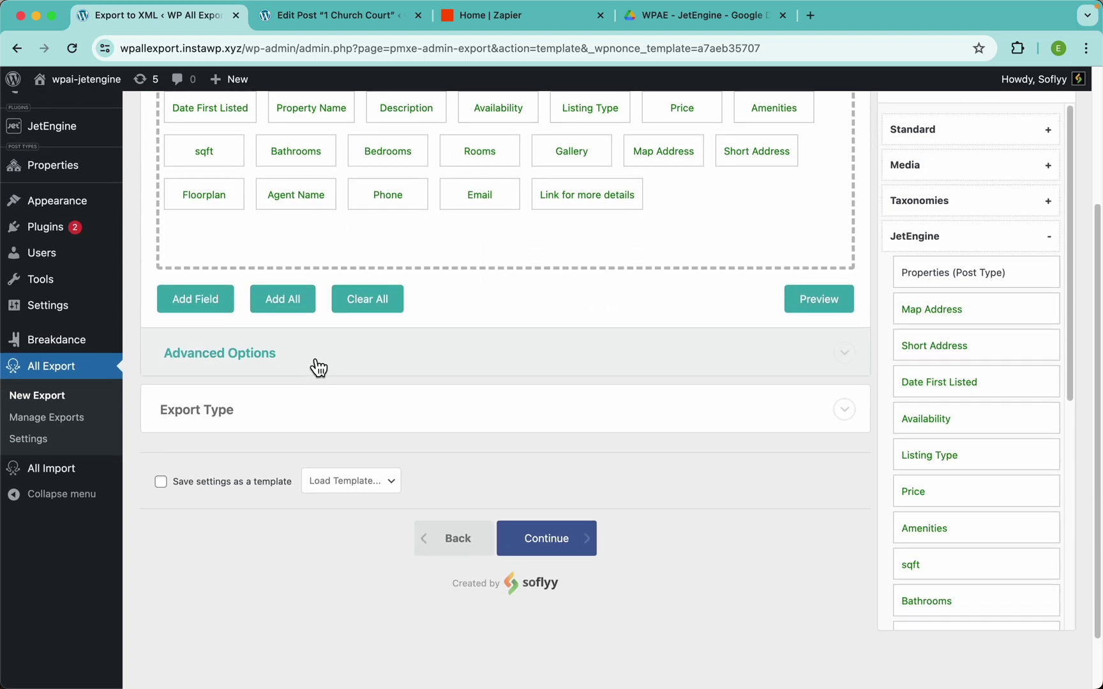
pyautogui.click(315, 365)
pyautogui.doubleClick(230, 399)
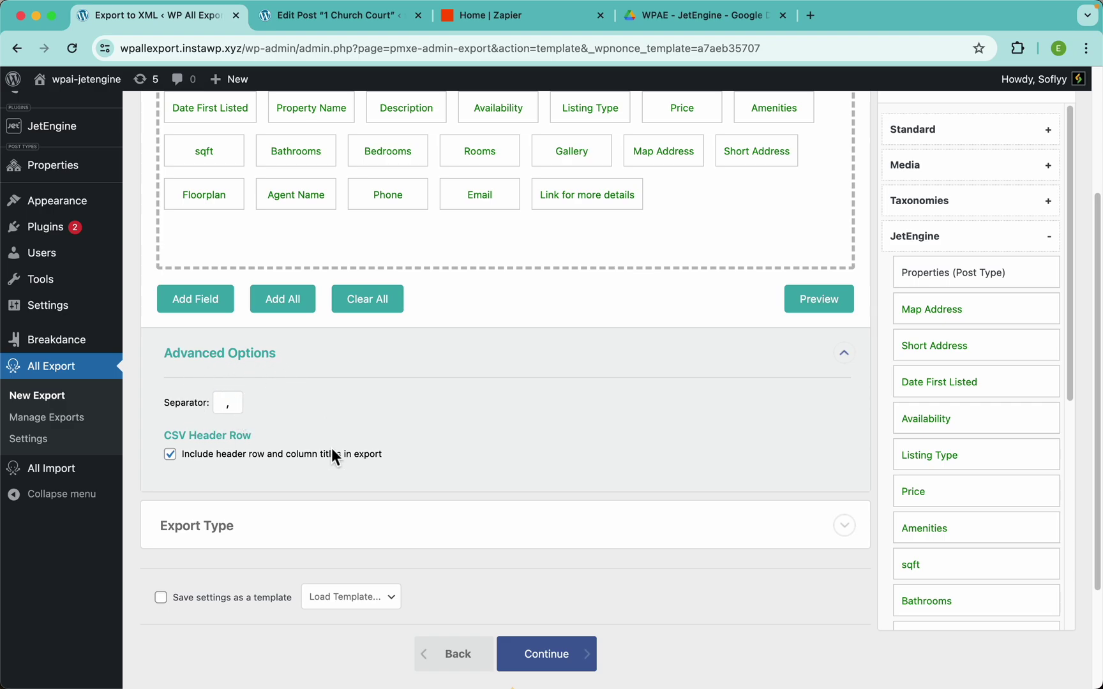
pyautogui.click(296, 371)
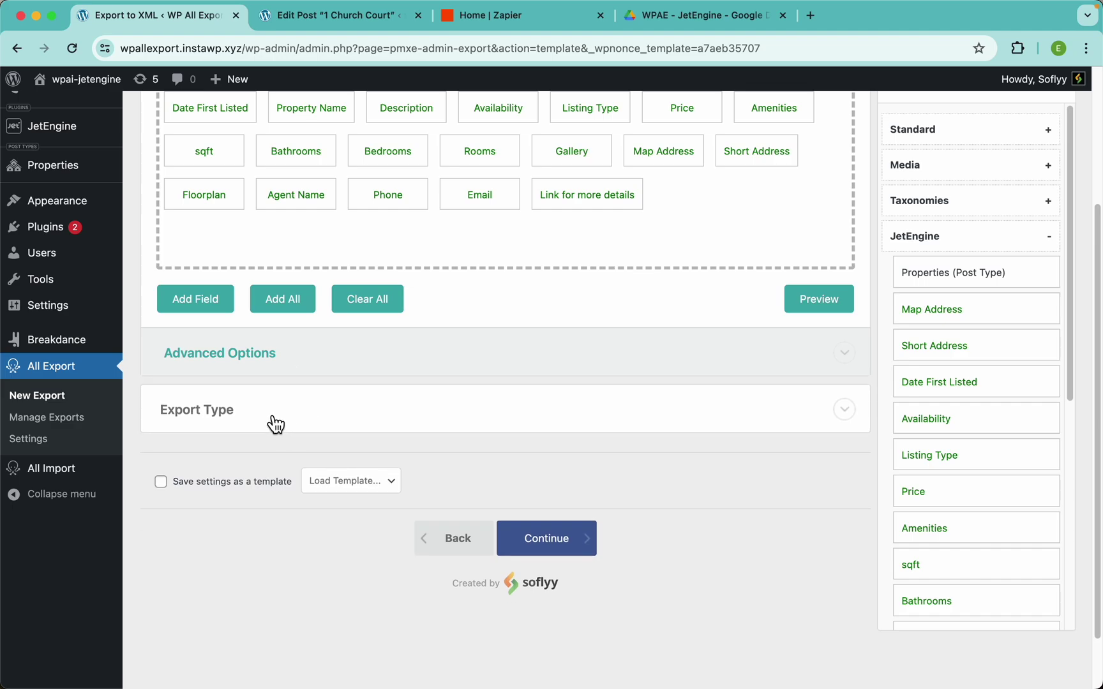
# Review the spreadsheet formats, then change the export type to Feed with Simple XML Feed
pyautogui.click(412, 419)
pyautogui.scroll(-5, 412, 420)
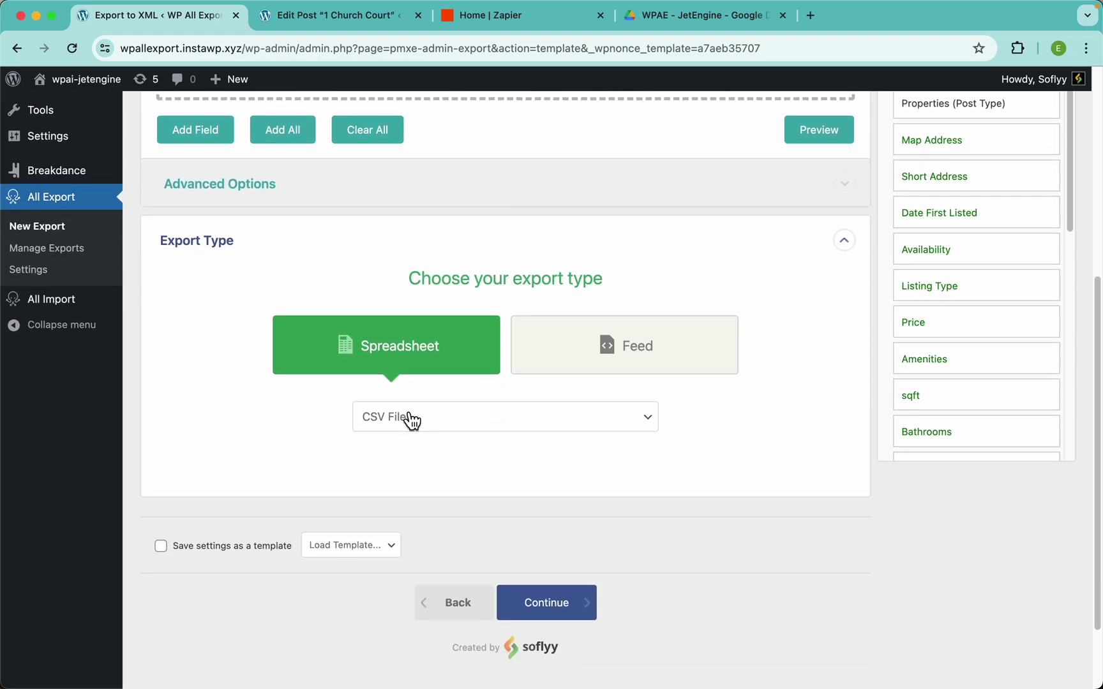
pyautogui.click(575, 425)
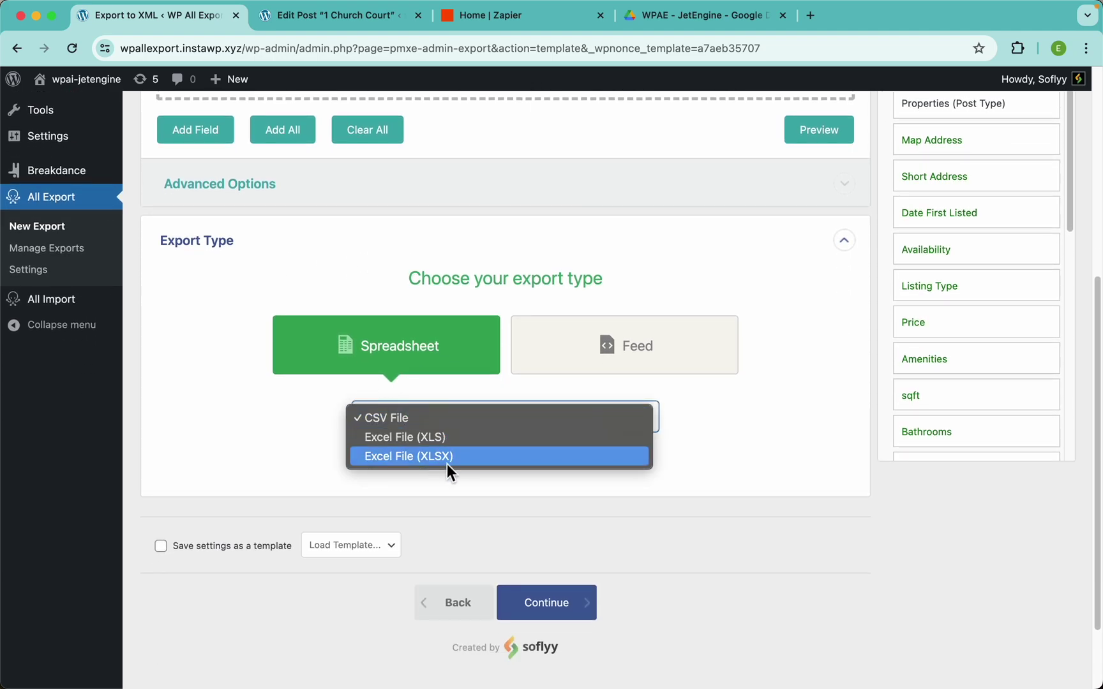
pyautogui.click(553, 358)
pyautogui.click(554, 360)
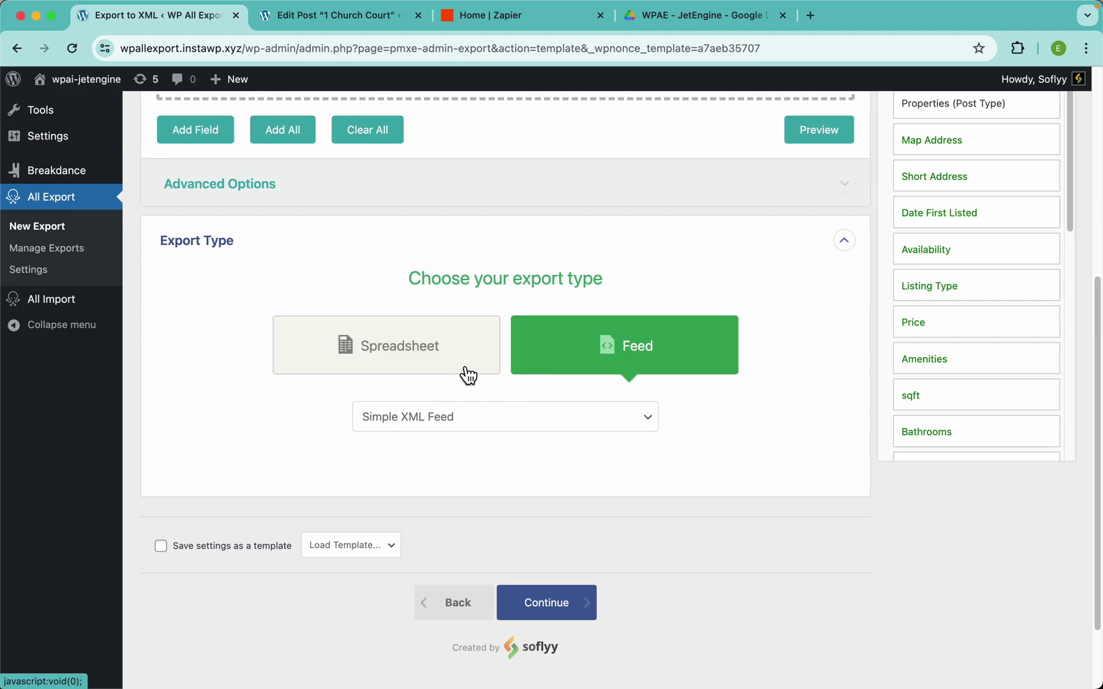
# Preview the first 10 Properties as XML and close the preview
pyautogui.scroll(5, 702, 366)
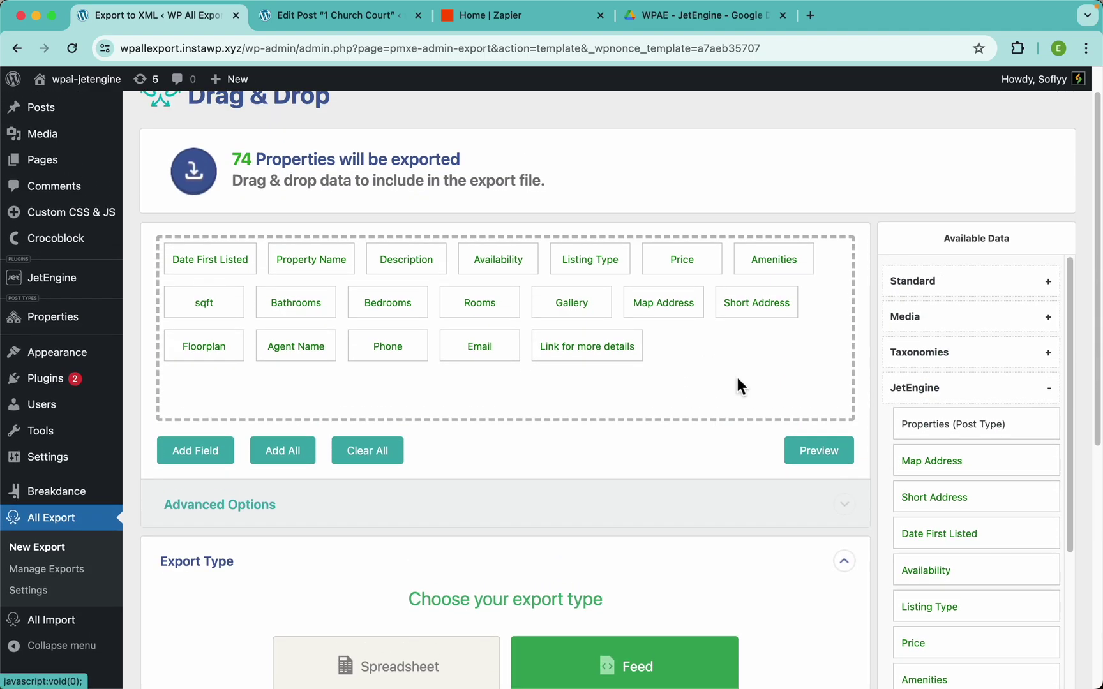
pyautogui.click(811, 453)
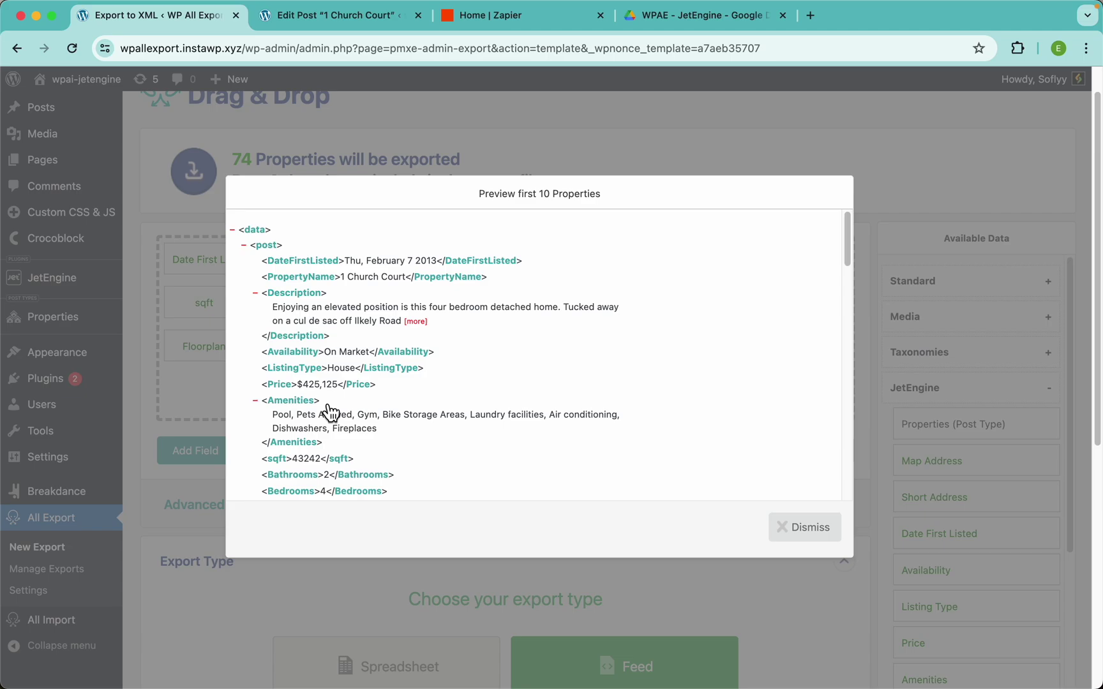
pyautogui.click(509, 156)
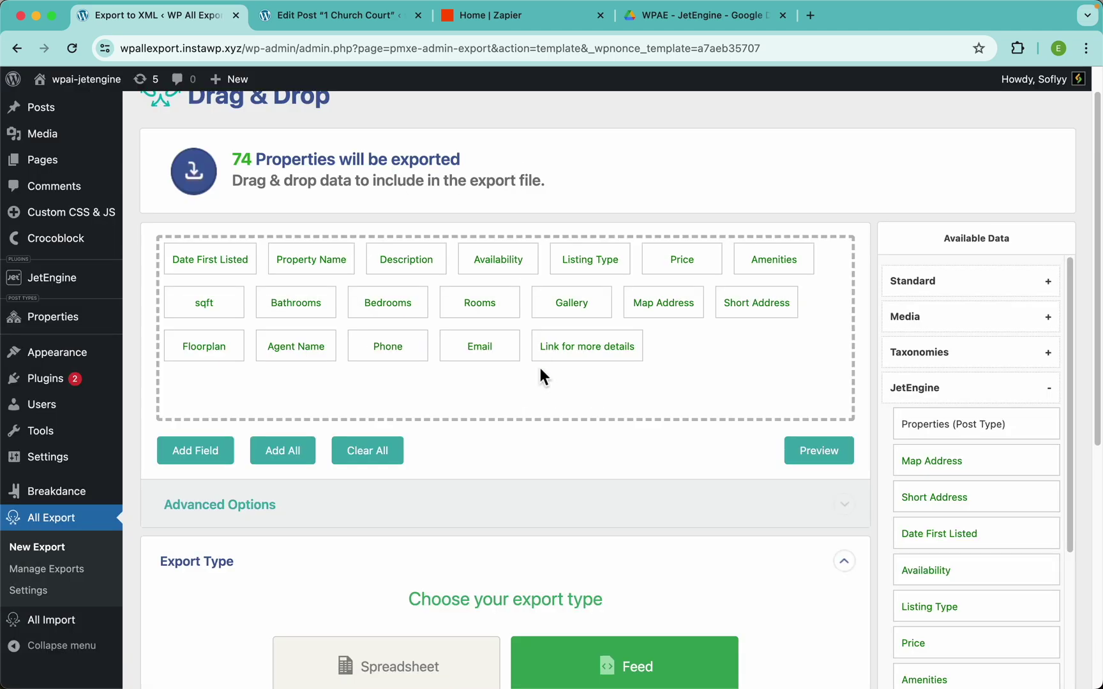
# Review the feed formats, then switch the export back to a CSV File spreadsheet
pyautogui.scroll(-5, 540, 369)
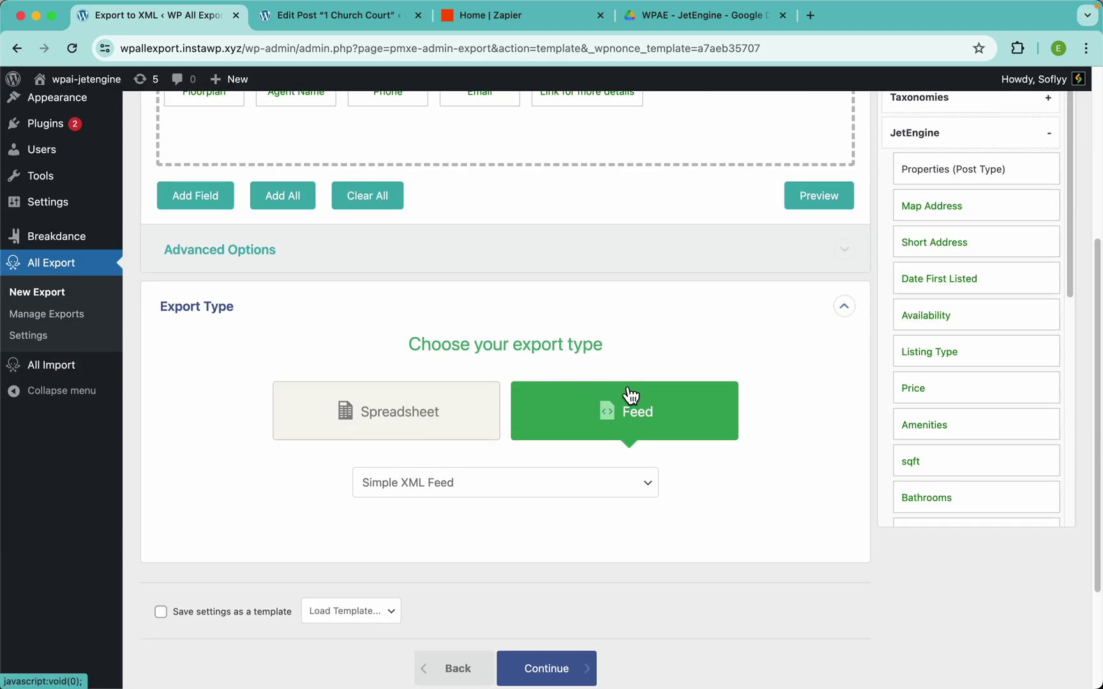
pyautogui.scroll(-3, 631, 396)
pyautogui.click(538, 367)
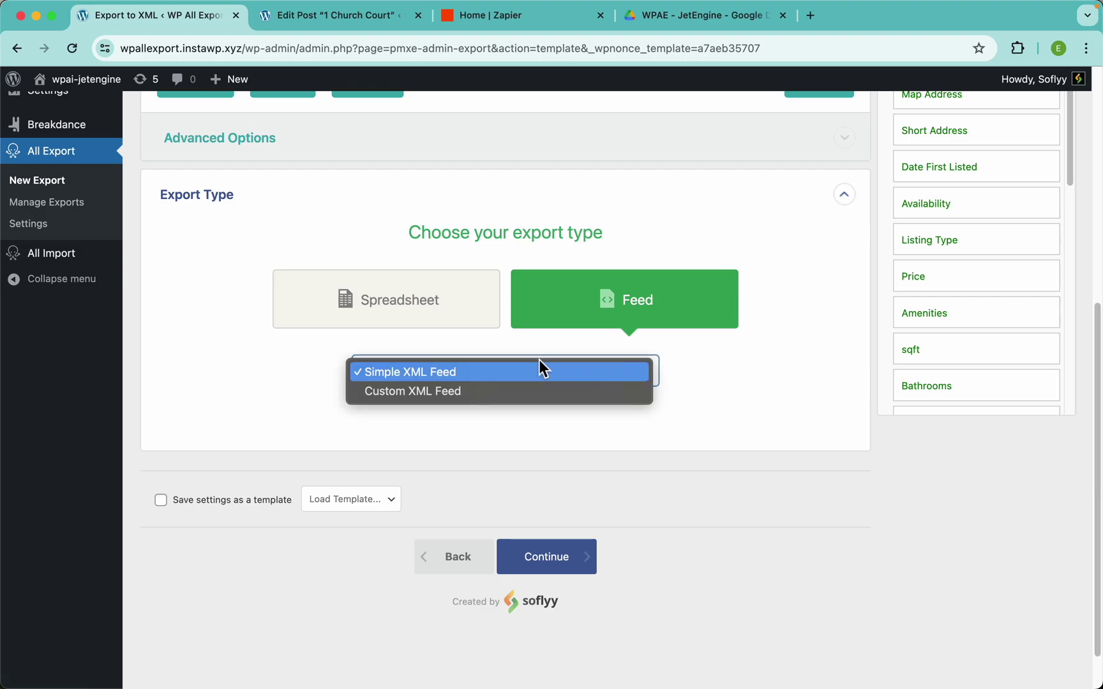
pyautogui.click(537, 372)
pyautogui.scroll(6, 772, 357)
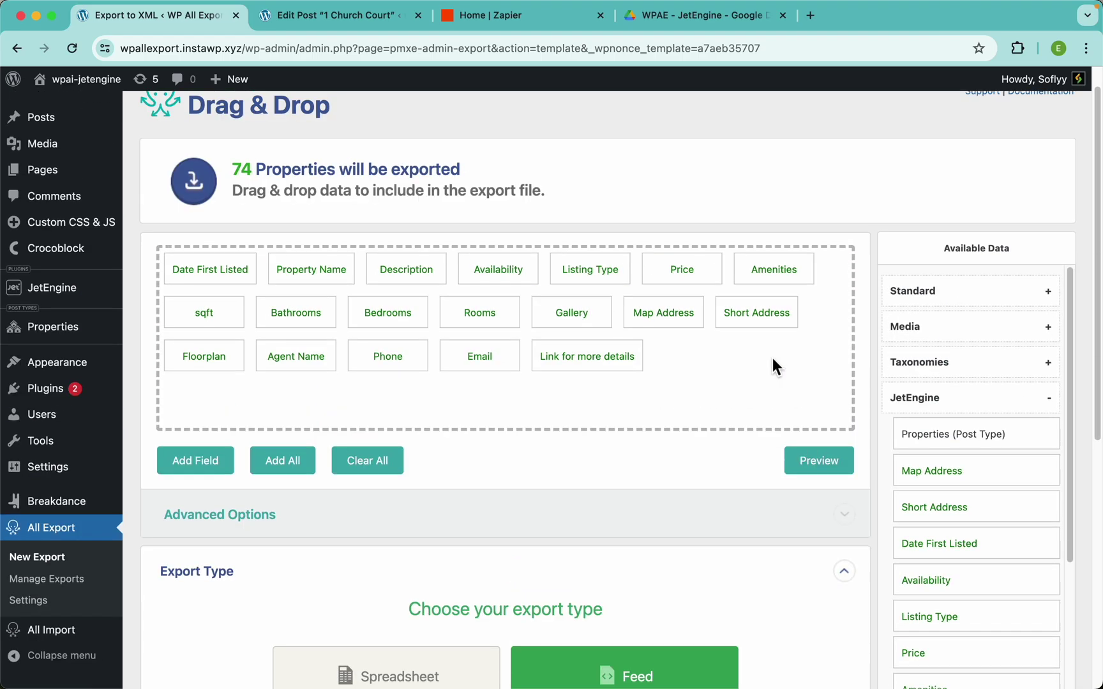
pyautogui.scroll(-6, 586, 517)
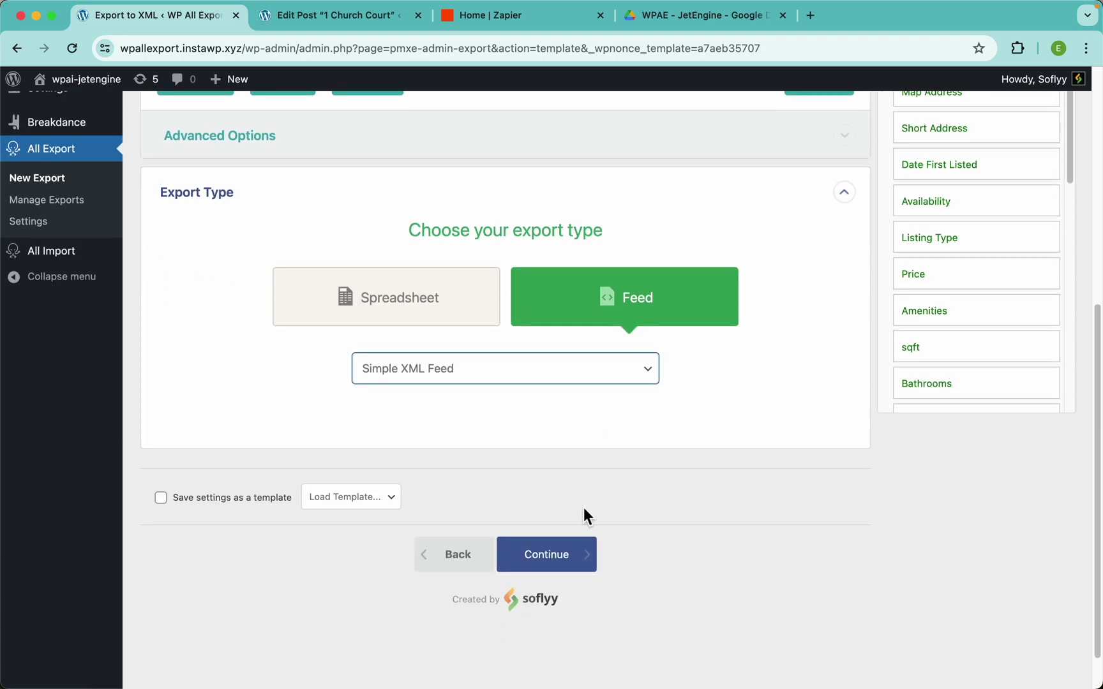
pyautogui.click(488, 381)
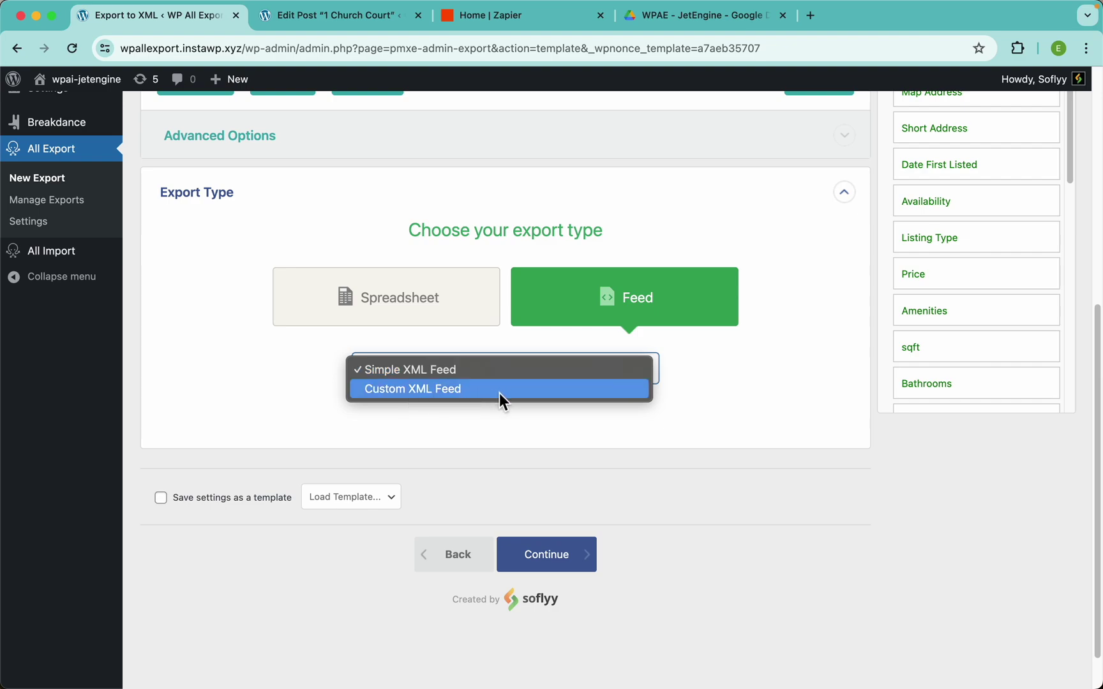
pyautogui.click(201, 408)
pyautogui.click(339, 327)
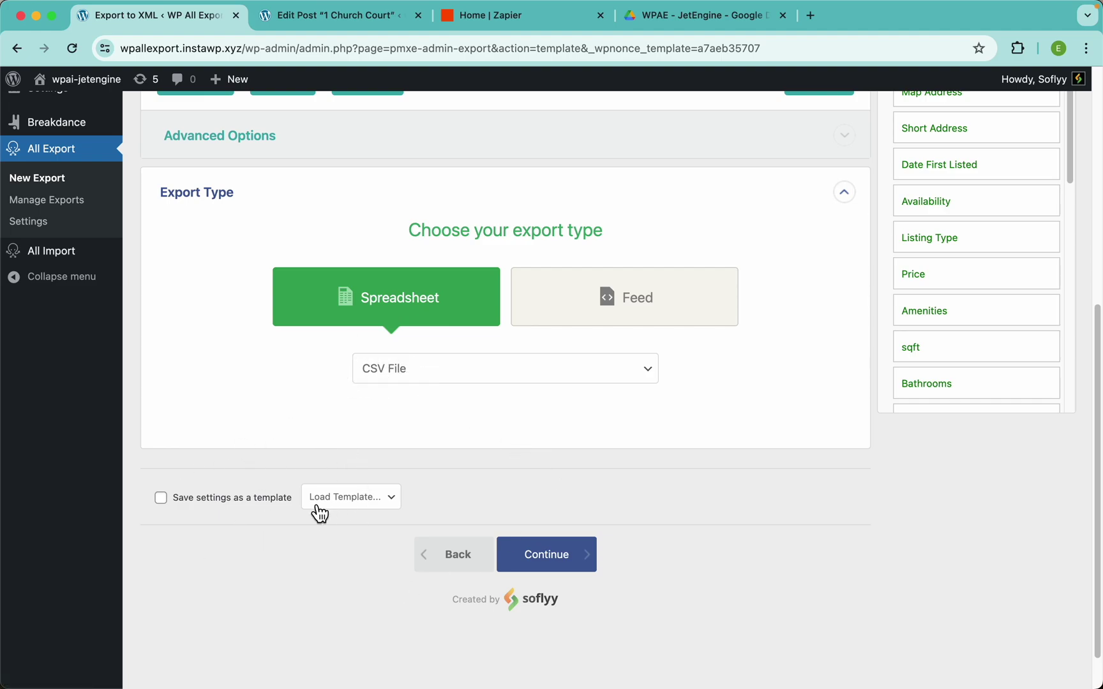
# Check the saved templates list without loading one, then continue to Export Settings
pyautogui.click(368, 506)
pyautogui.click(336, 539)
pyautogui.scroll(10, 390, 408)
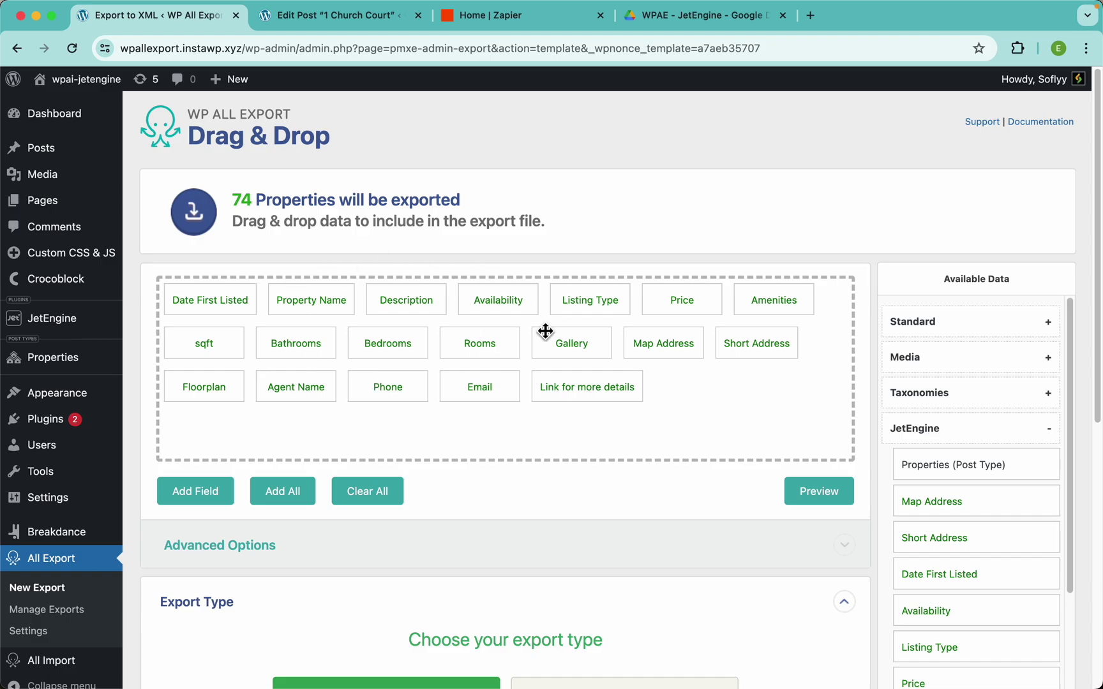
pyautogui.scroll(-7, 529, 459)
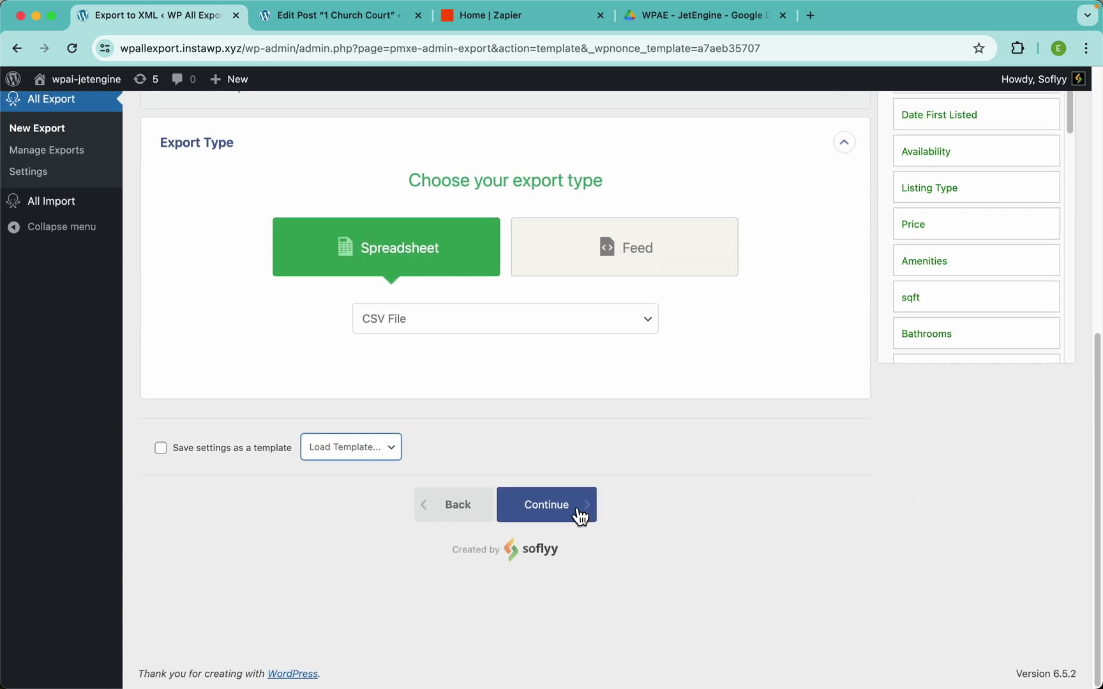
pyautogui.click(578, 519)
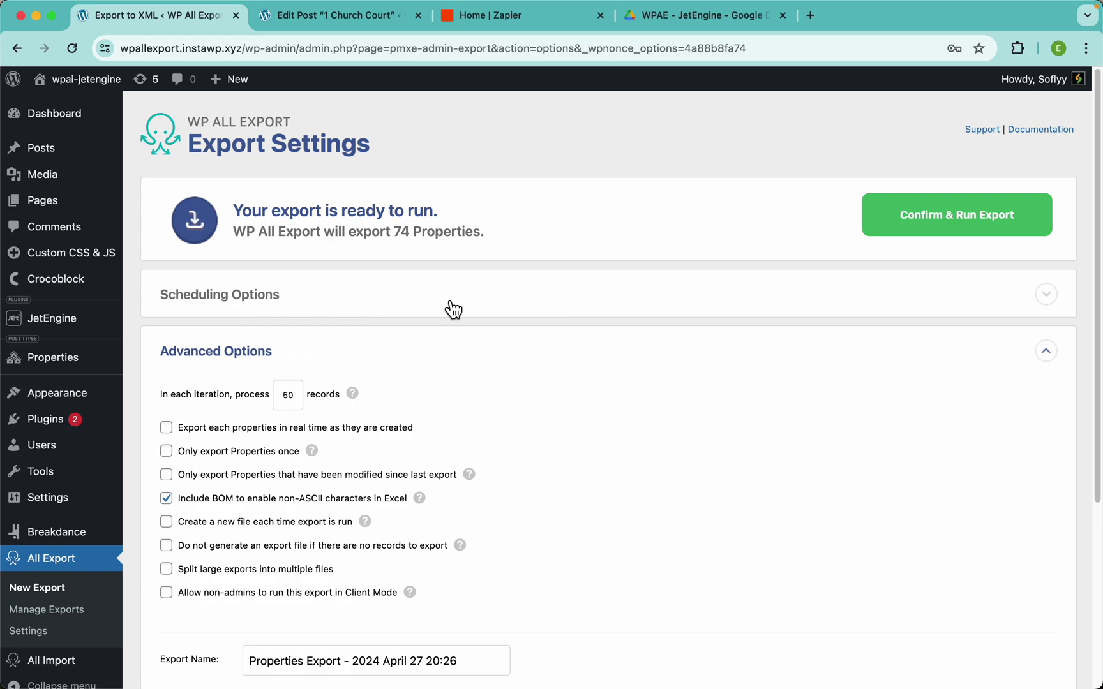
# Expand Scheduling Options for the 74-Property export, currently set to Do Not Schedule
pyautogui.click(362, 309)
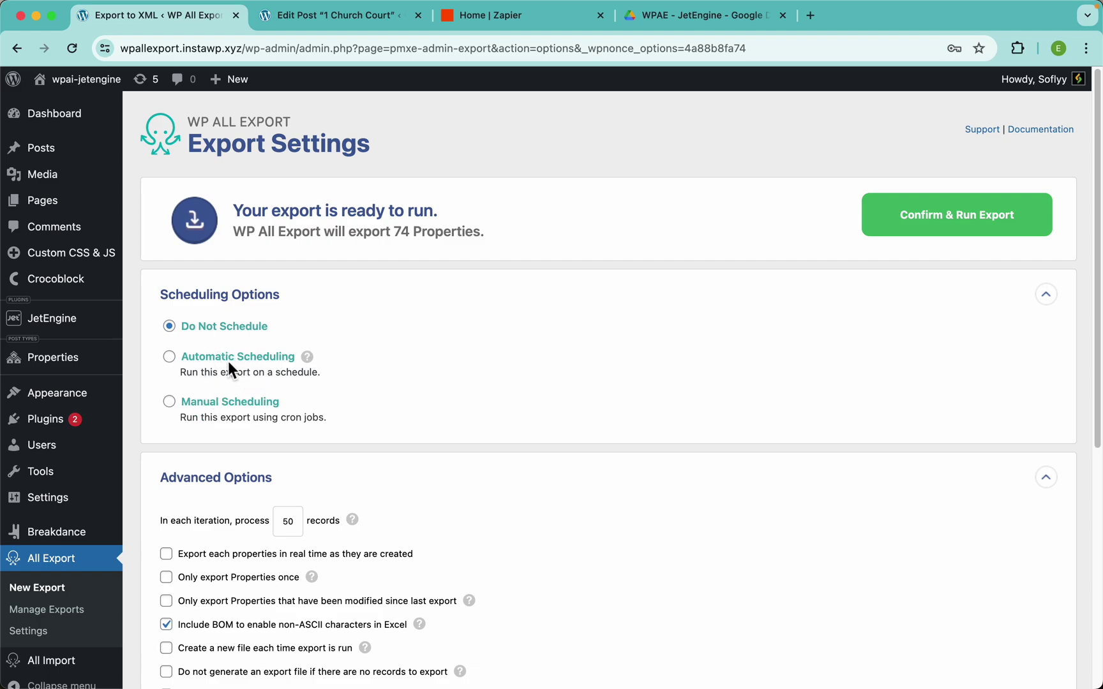
# Turn on Automatic Scheduling and select Monday through Friday as run days
pyautogui.click(254, 363)
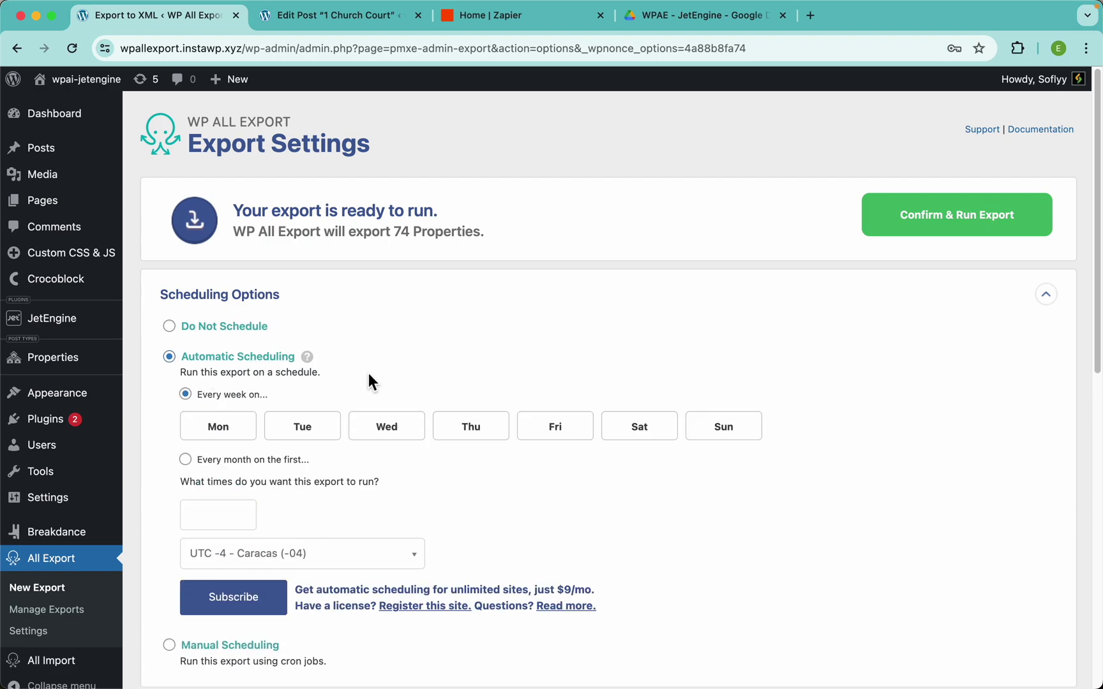
pyautogui.scroll(-3, 370, 380)
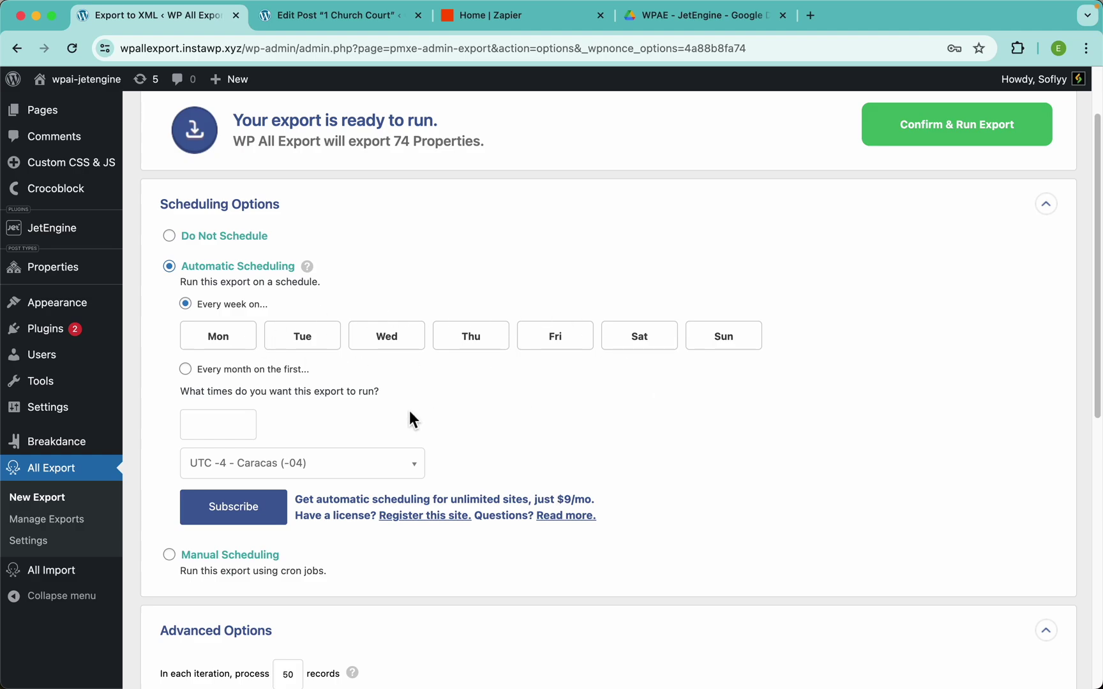
pyautogui.click(235, 353)
pyautogui.click(308, 351)
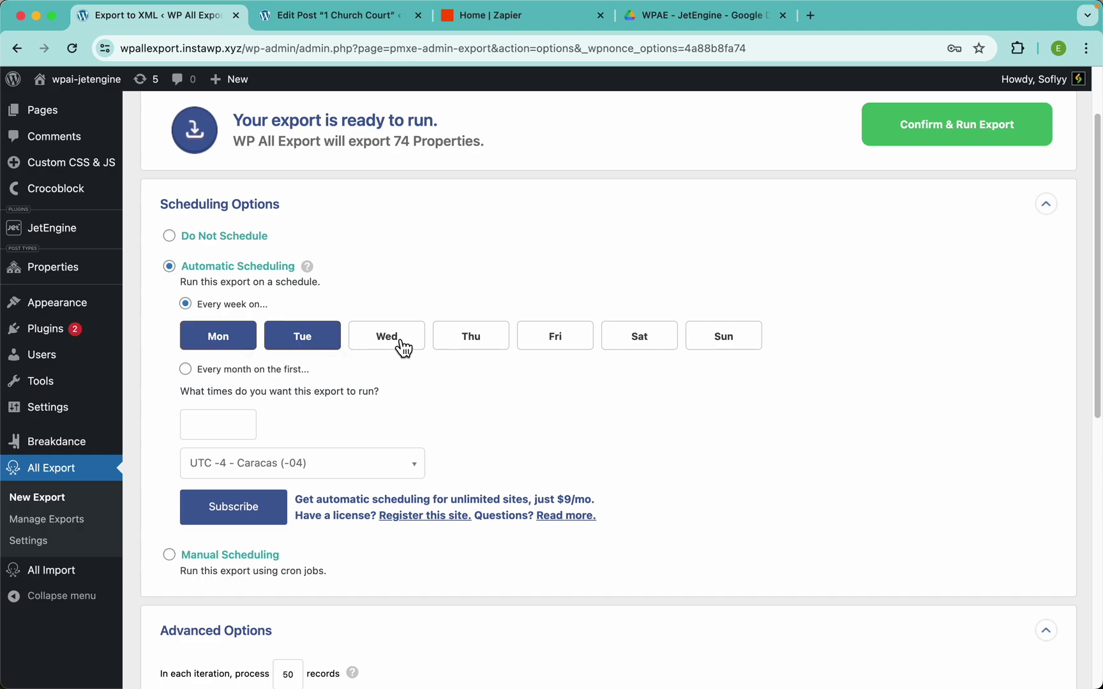
pyautogui.click(401, 347)
pyautogui.click(488, 347)
pyautogui.click(568, 342)
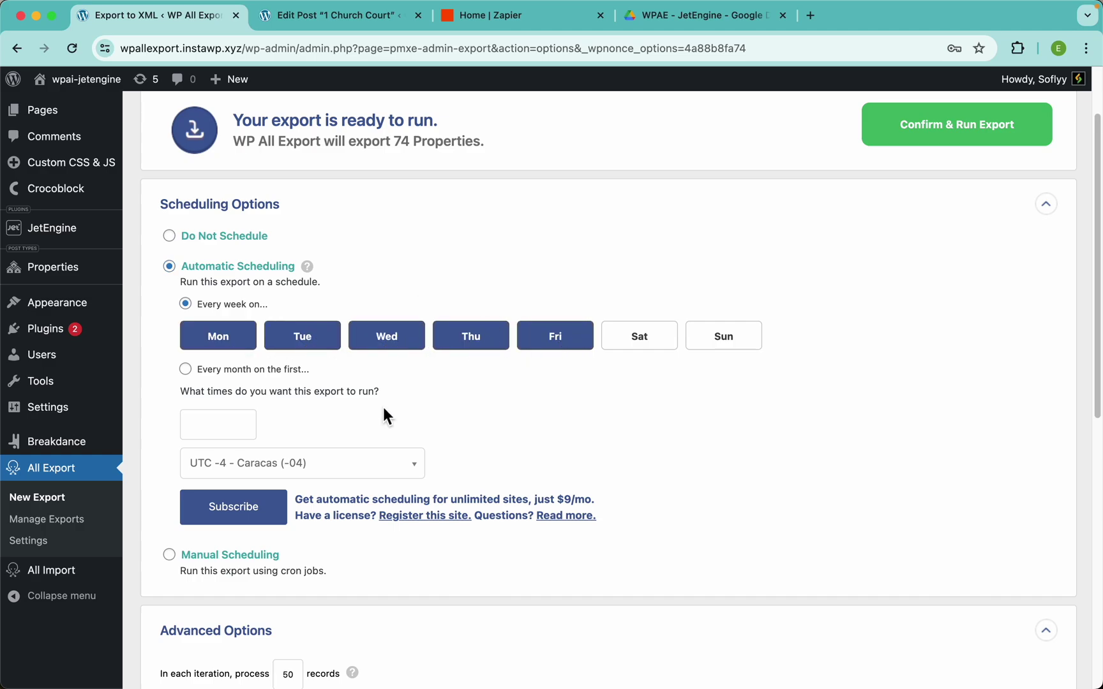
# Set the export run times to 12:00am and 12:00pm
pyautogui.click(236, 424)
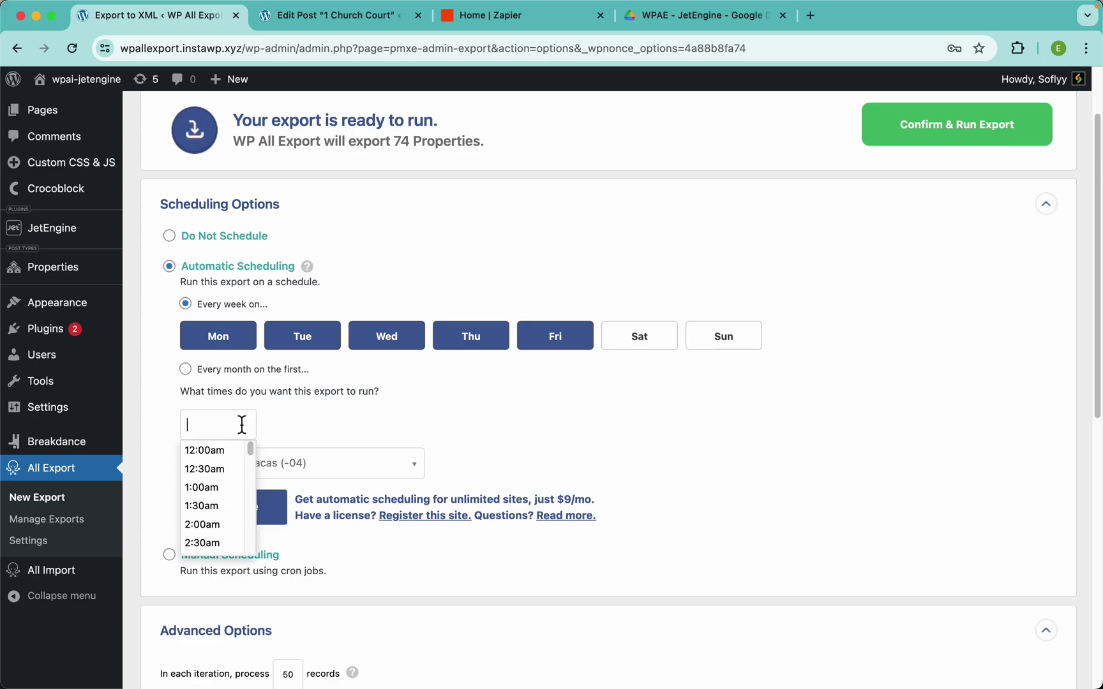
pyautogui.click(220, 449)
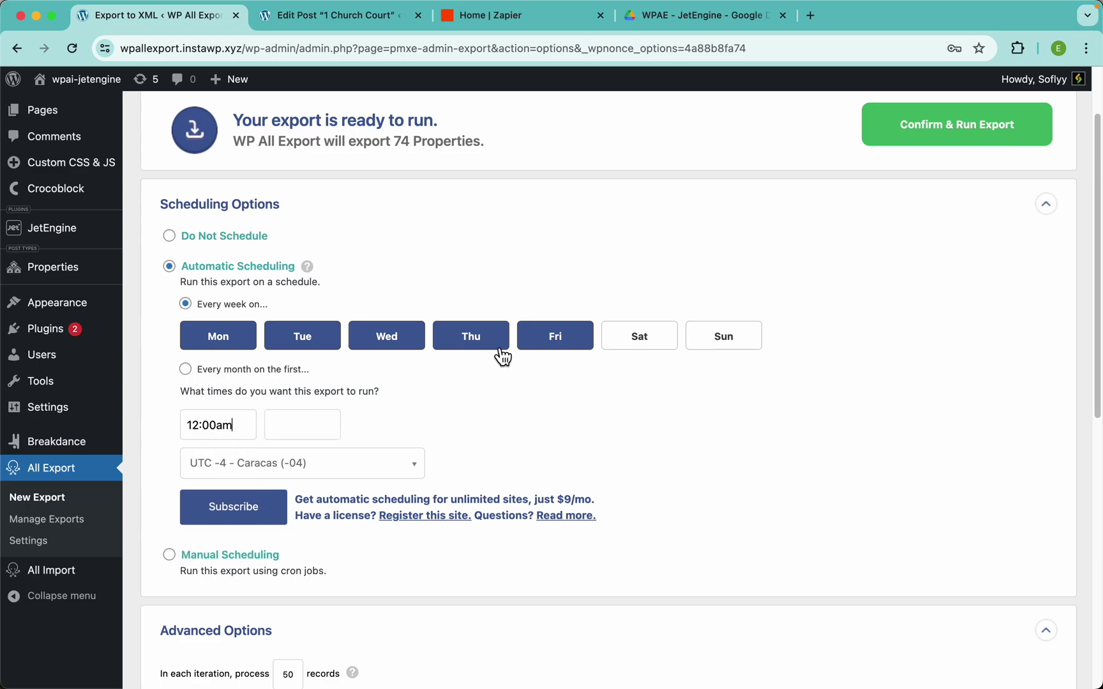
pyautogui.click(309, 426)
pyautogui.scroll(-7, 314, 517)
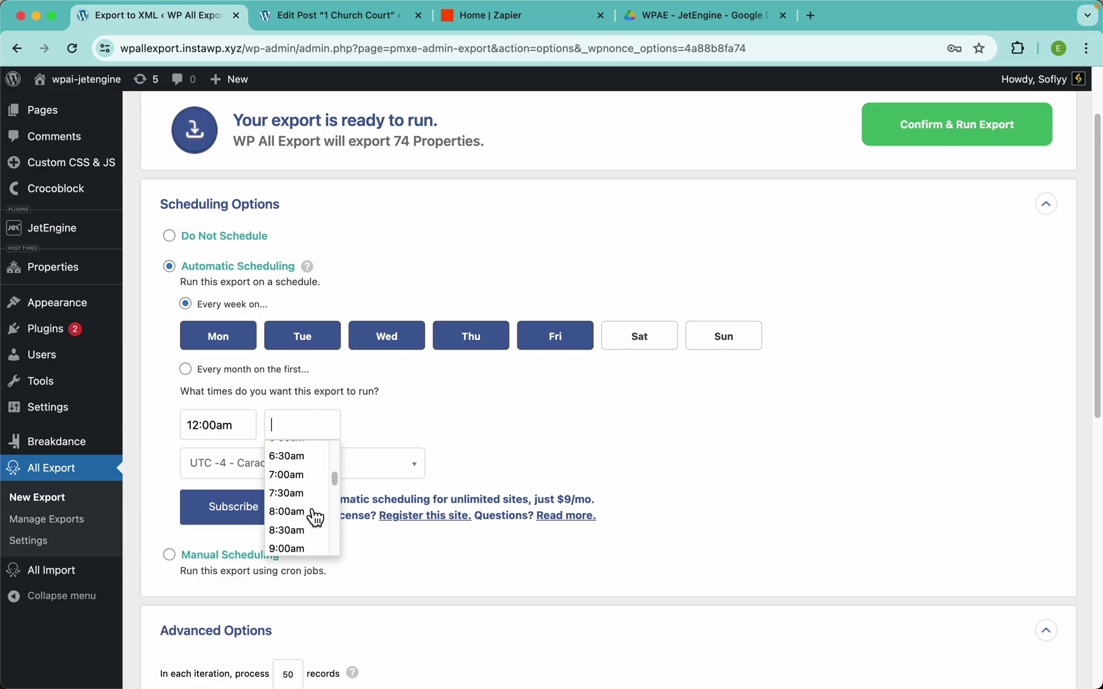
pyautogui.scroll(-2, 315, 518)
pyautogui.scroll(2, 315, 517)
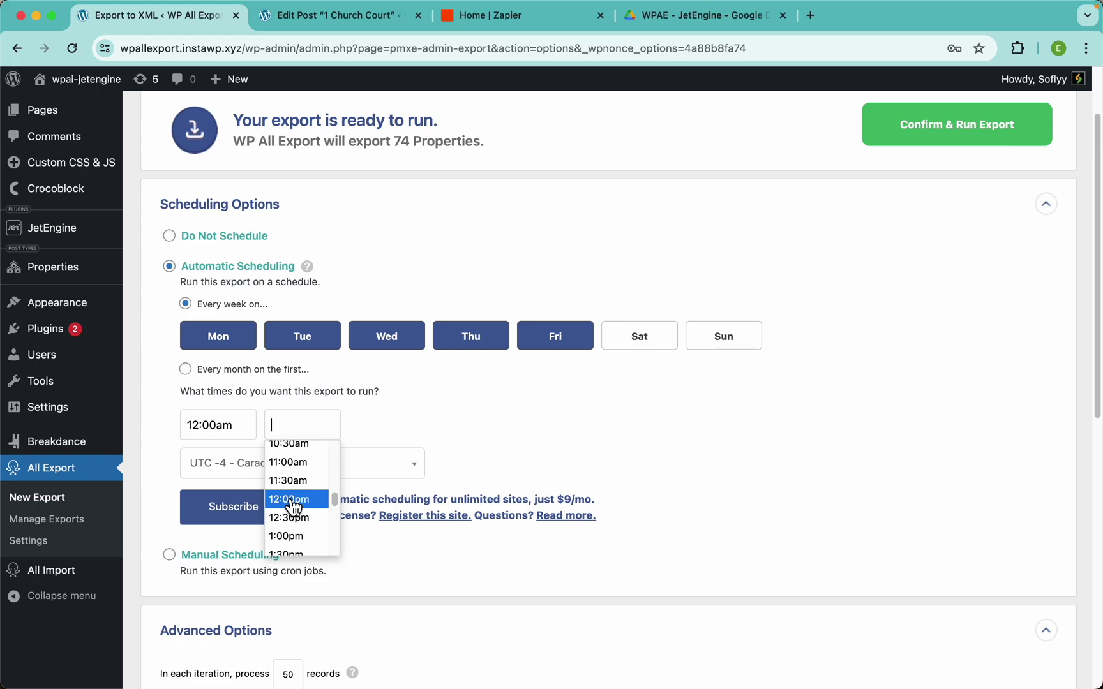
pyautogui.click(312, 505)
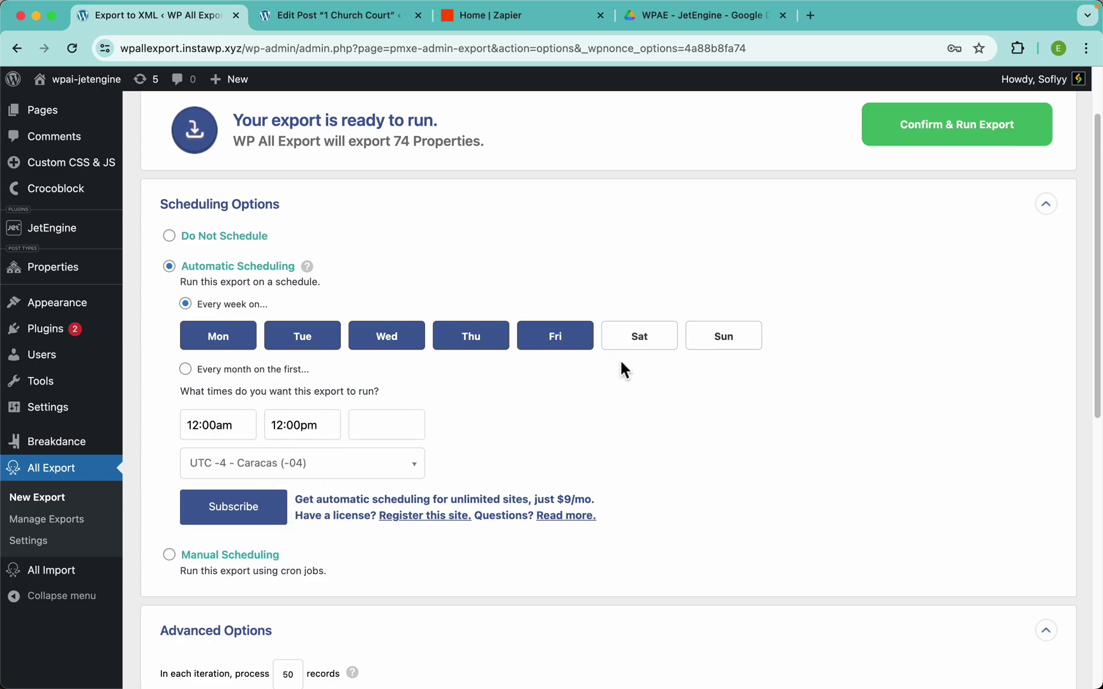
pyautogui.scroll(-2, 610, 381)
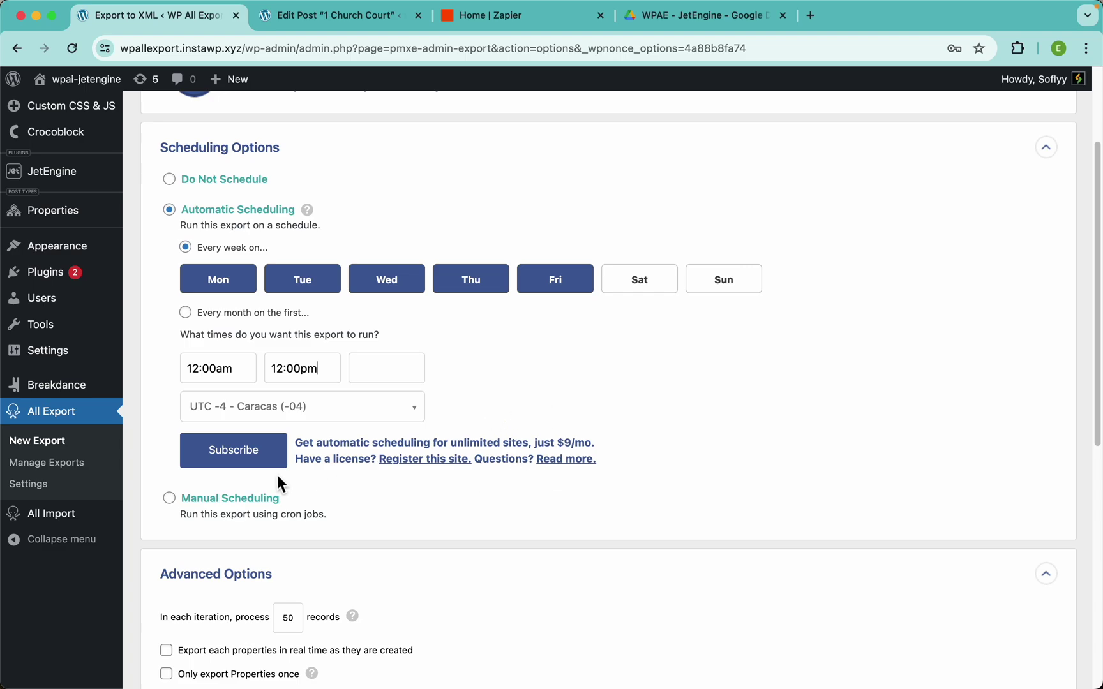
# Switch the export to Manual Scheduling to list its cron URLs, then open a new browser tab
pyautogui.click(242, 498)
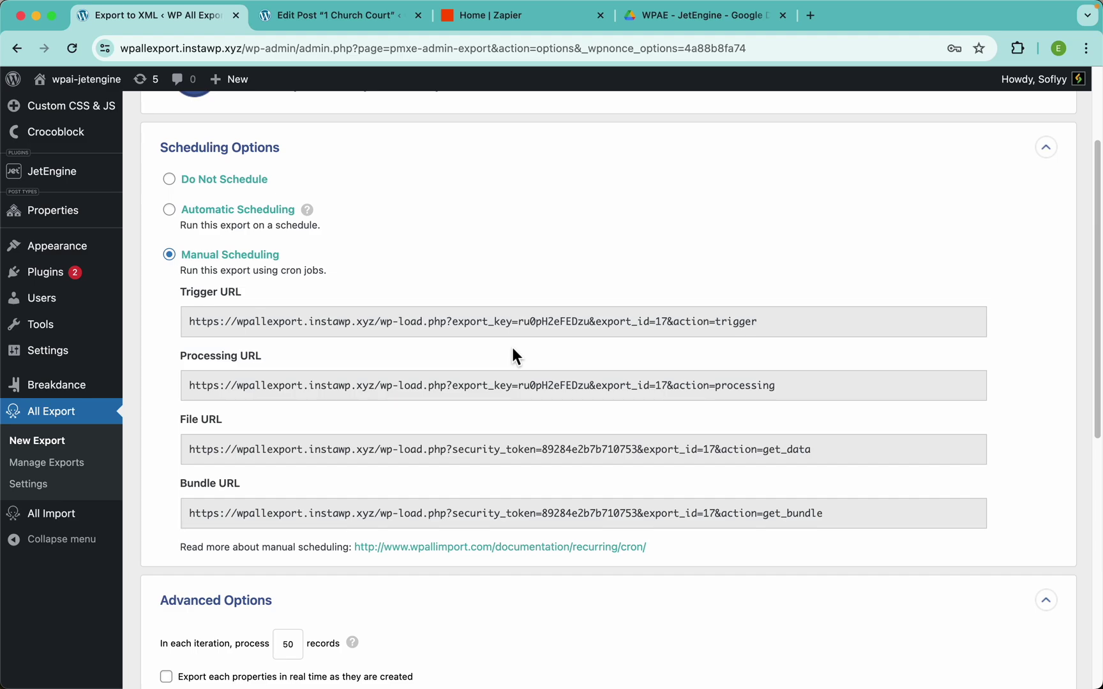
pyautogui.click(809, 15)
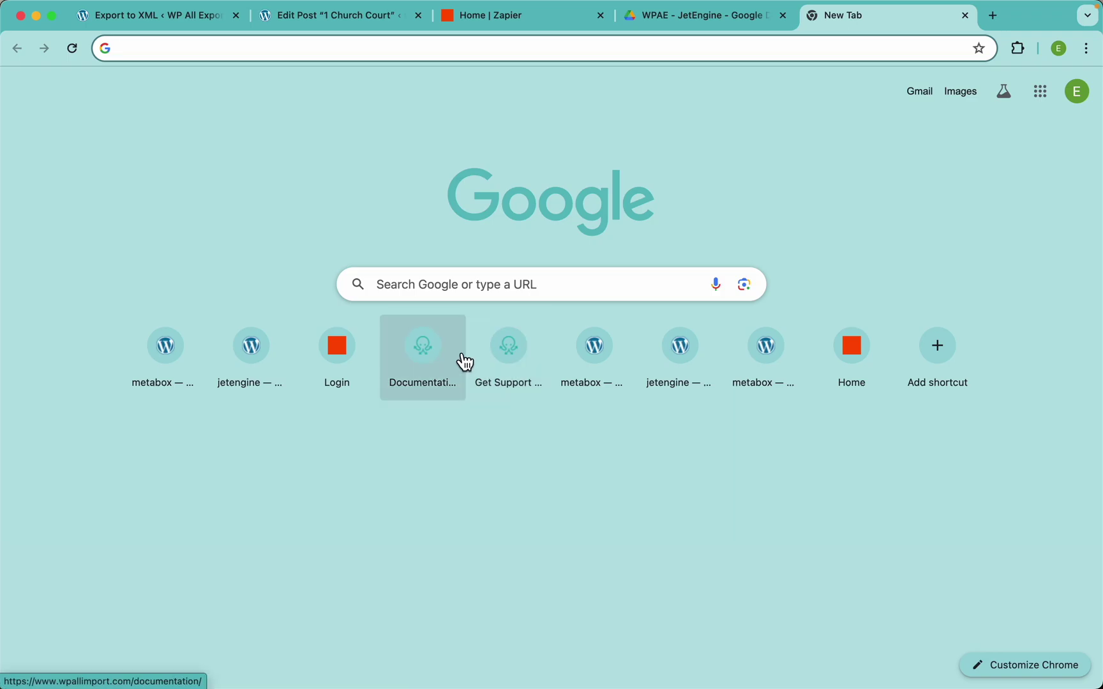
pyautogui.click(511, 361)
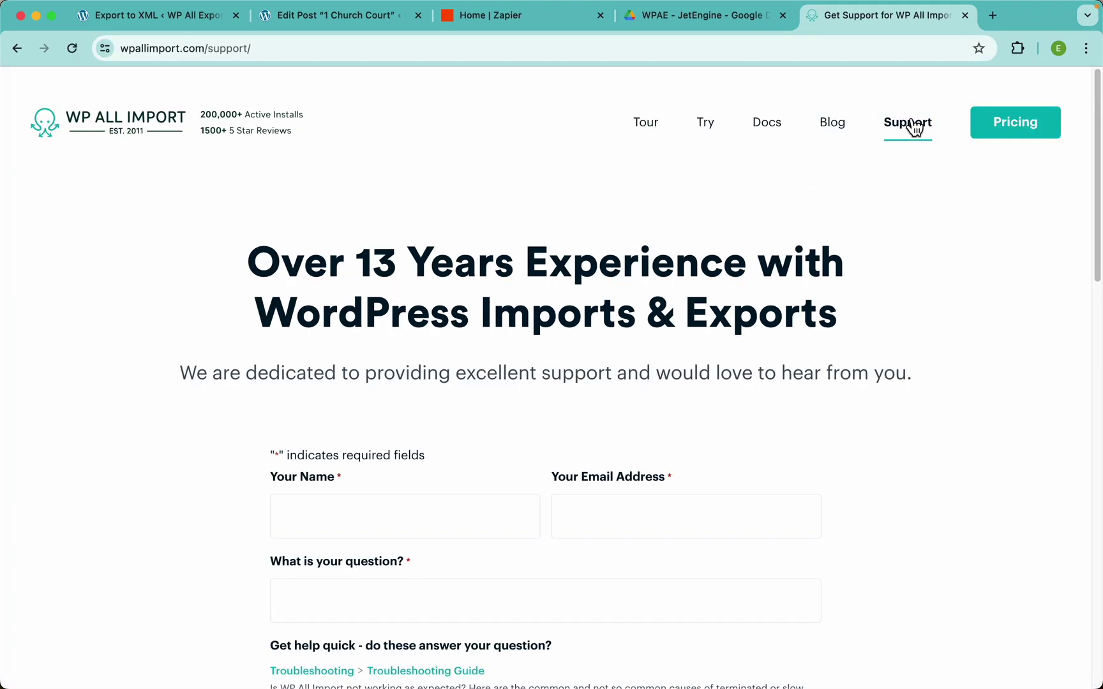
pyautogui.scroll(-5, 706, 286)
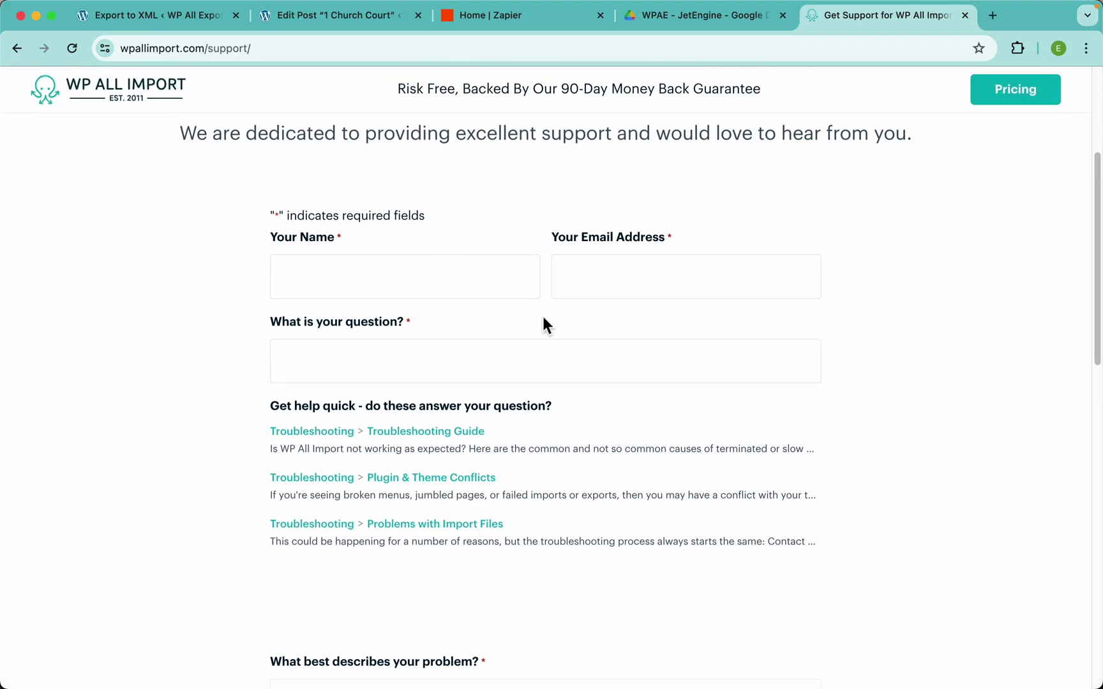
pyautogui.scroll(-14, 543, 319)
pyautogui.scroll(19, 474, 281)
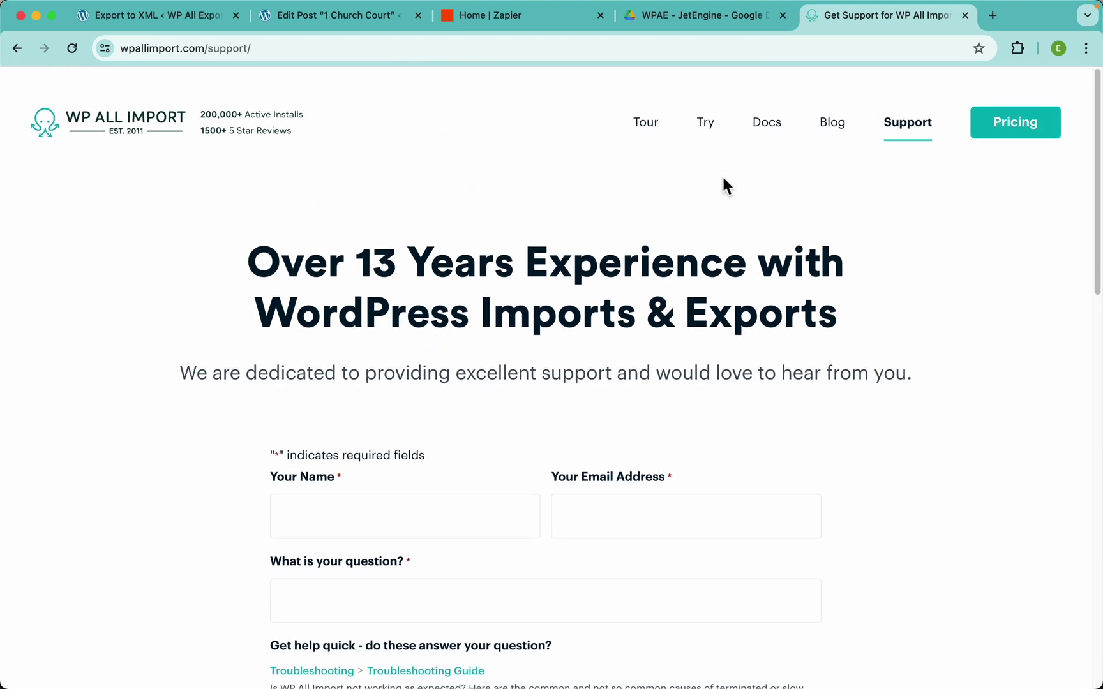
pyautogui.click(965, 15)
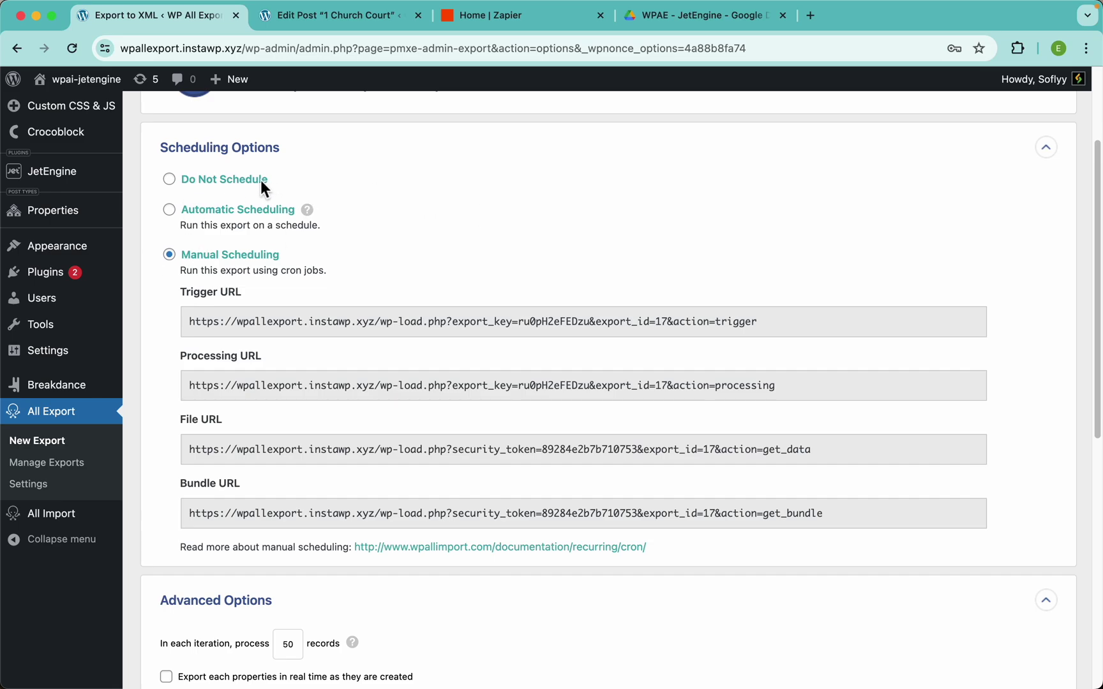
# Set the export to Do Not Schedule and collapse the Scheduling Options panel
pyautogui.click(229, 180)
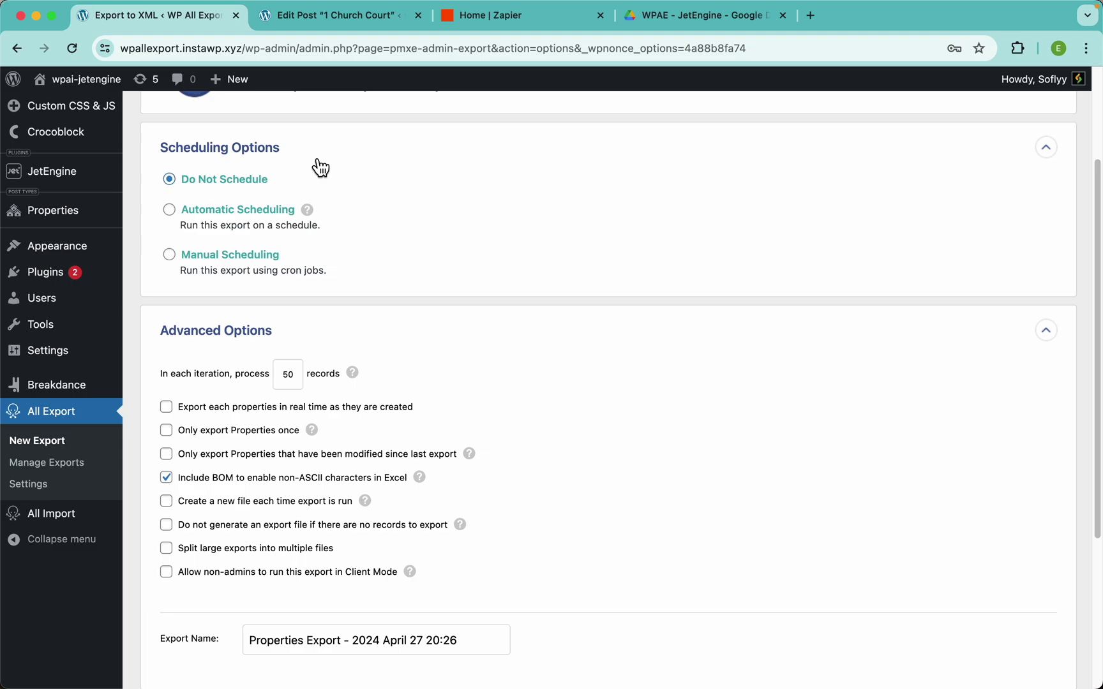
pyautogui.click(316, 162)
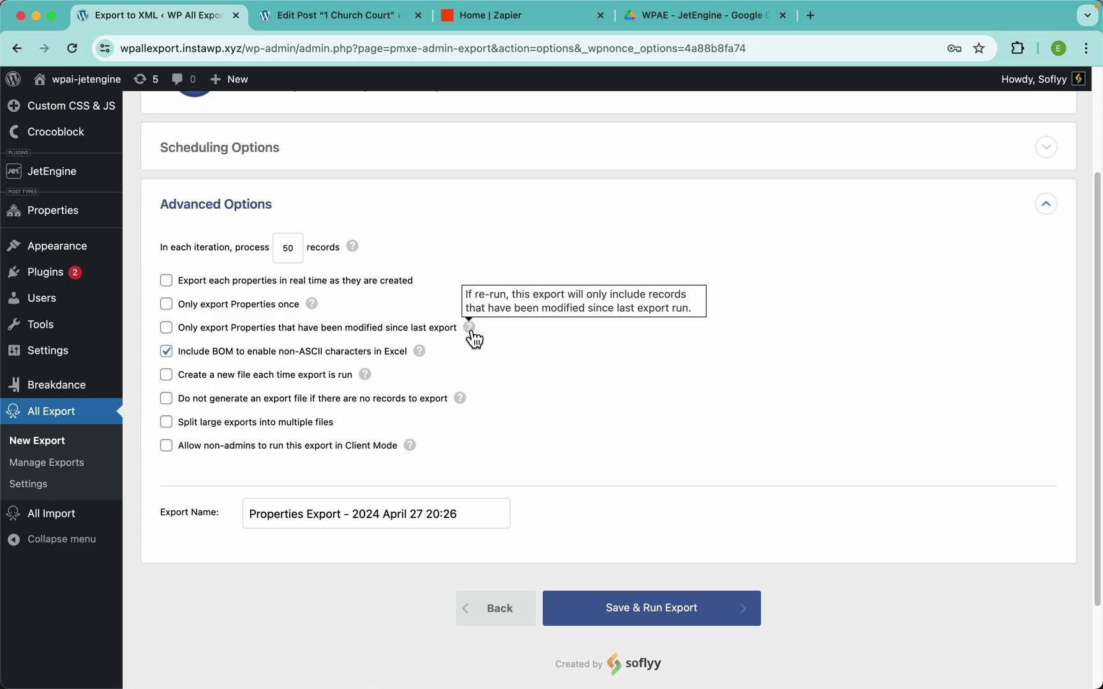
pyautogui.moveTo(419, 355)
pyautogui.moveTo(462, 405)
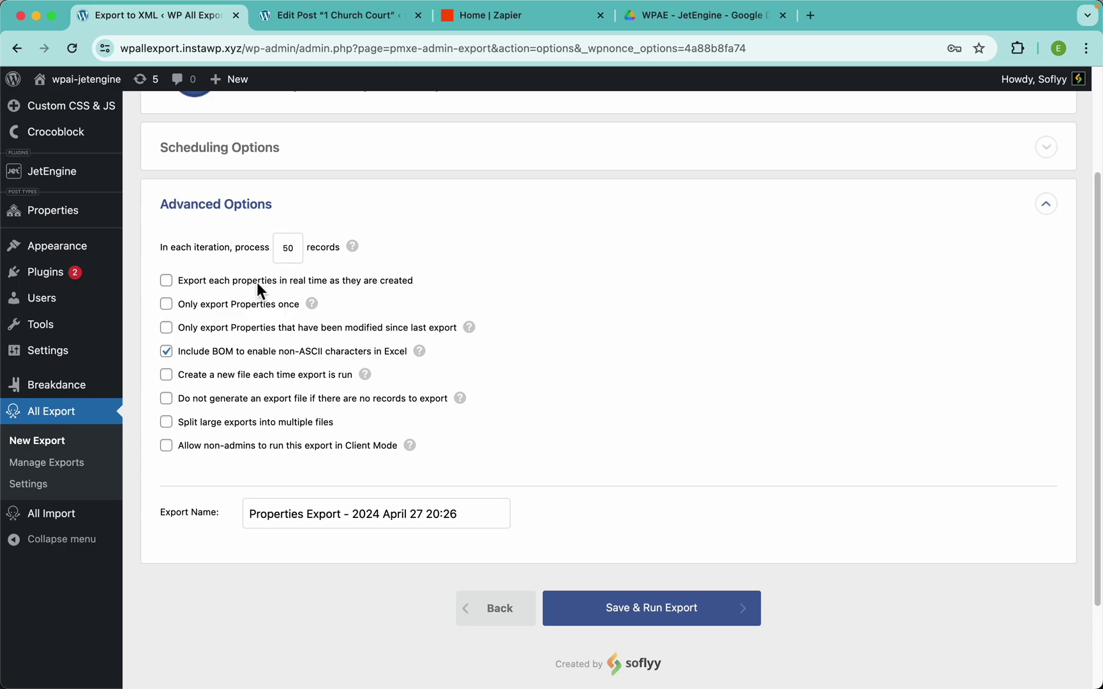
# Review Advanced Options: 50 records per iteration, BOM for Excel, and the default export name
pyautogui.scroll(2, 257, 281)
pyautogui.hscroll(-2, 257, 281)
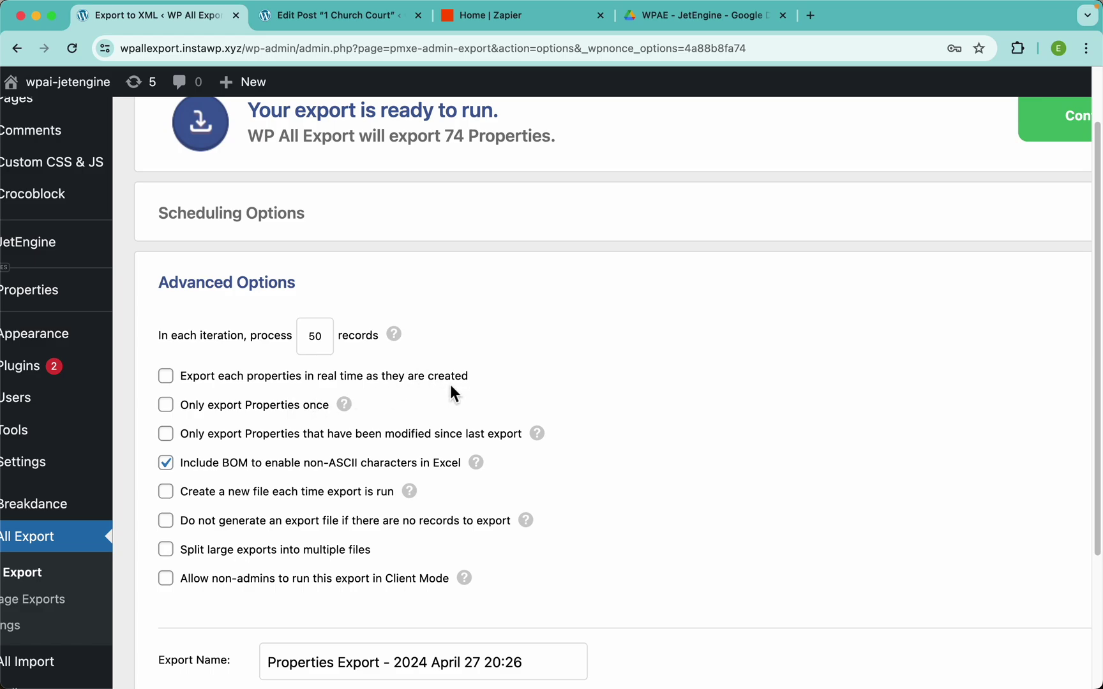
pyautogui.scroll(-2, 450, 384)
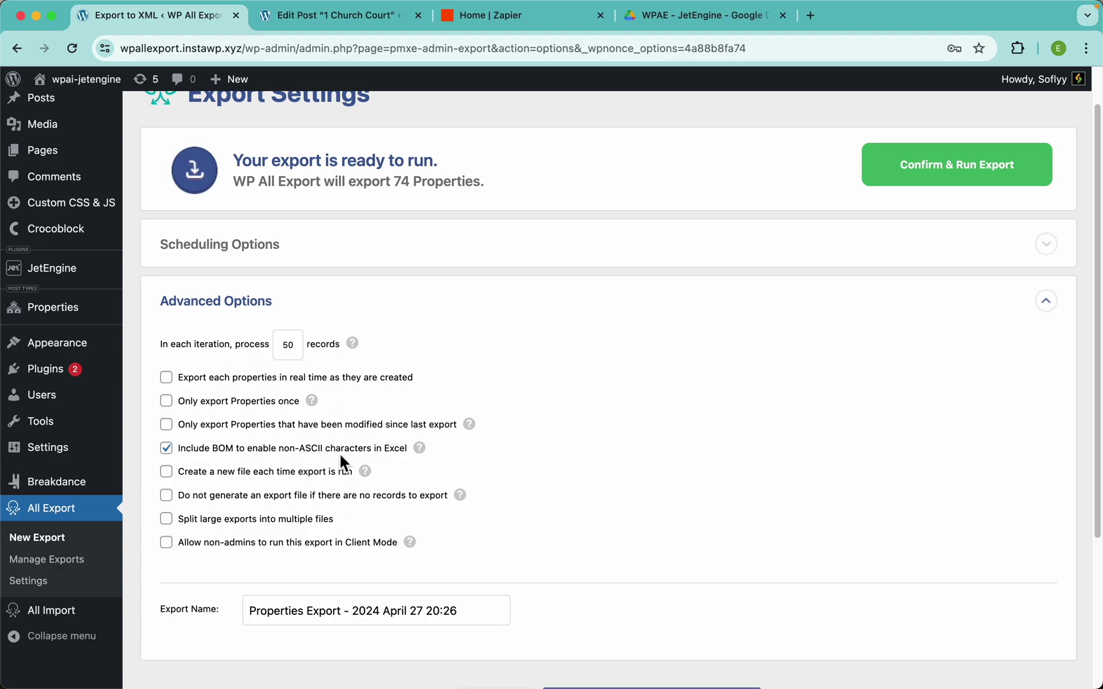
pyautogui.scroll(-4, 555, 516)
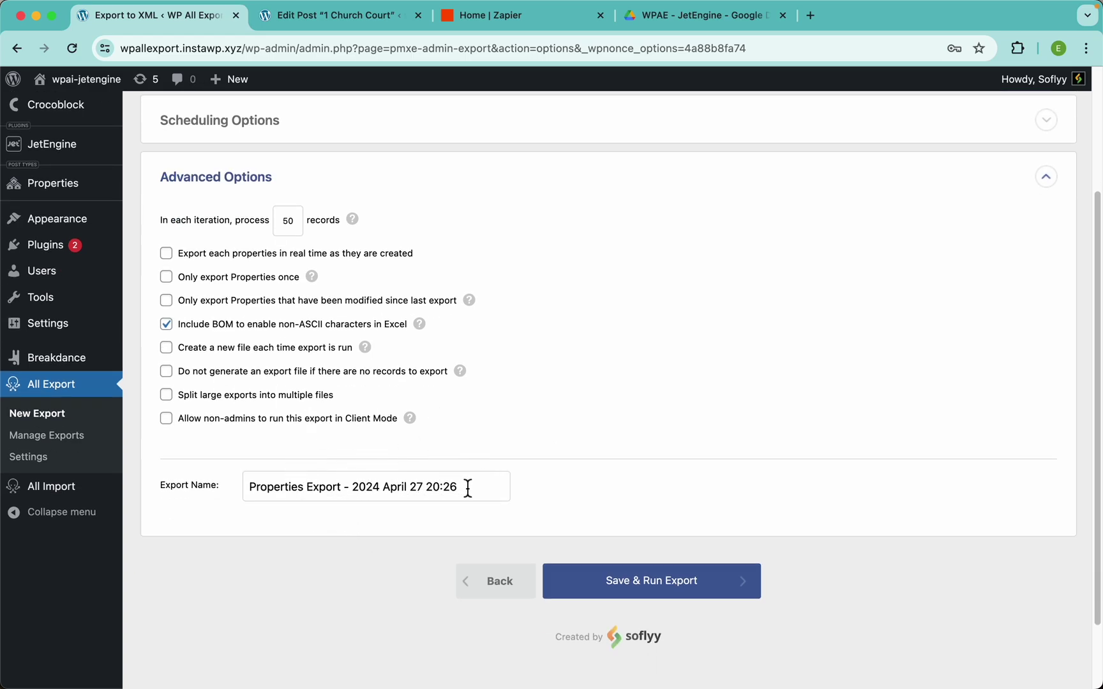
pyautogui.moveTo(471, 489); pyautogui.dragTo(238, 494)
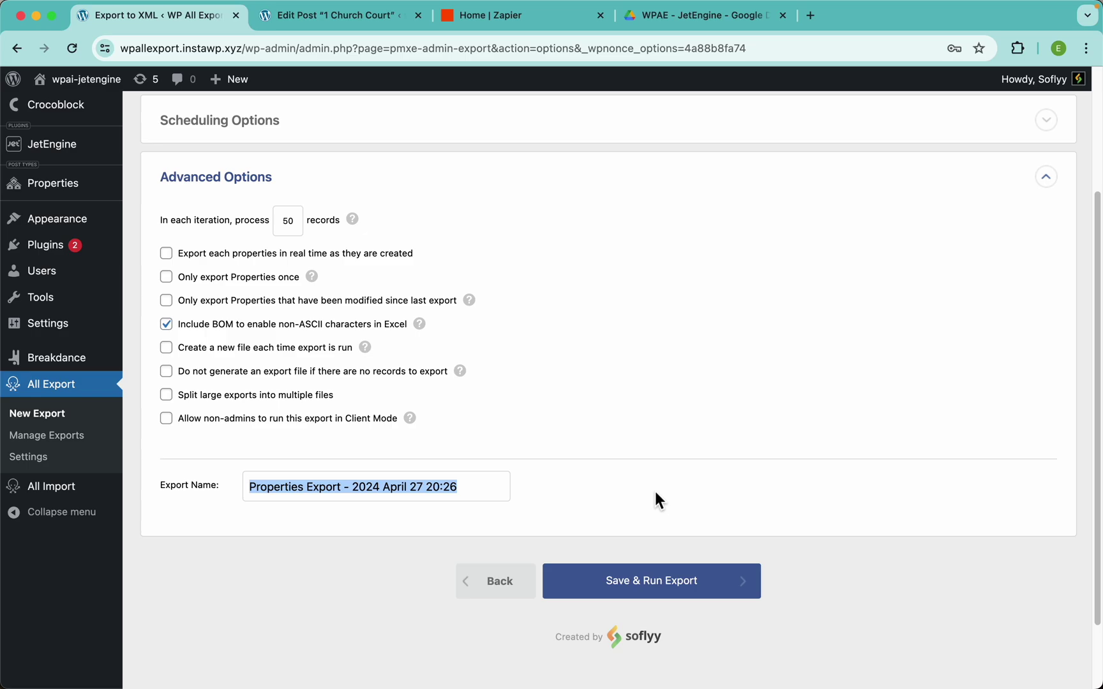
pyautogui.click(694, 469)
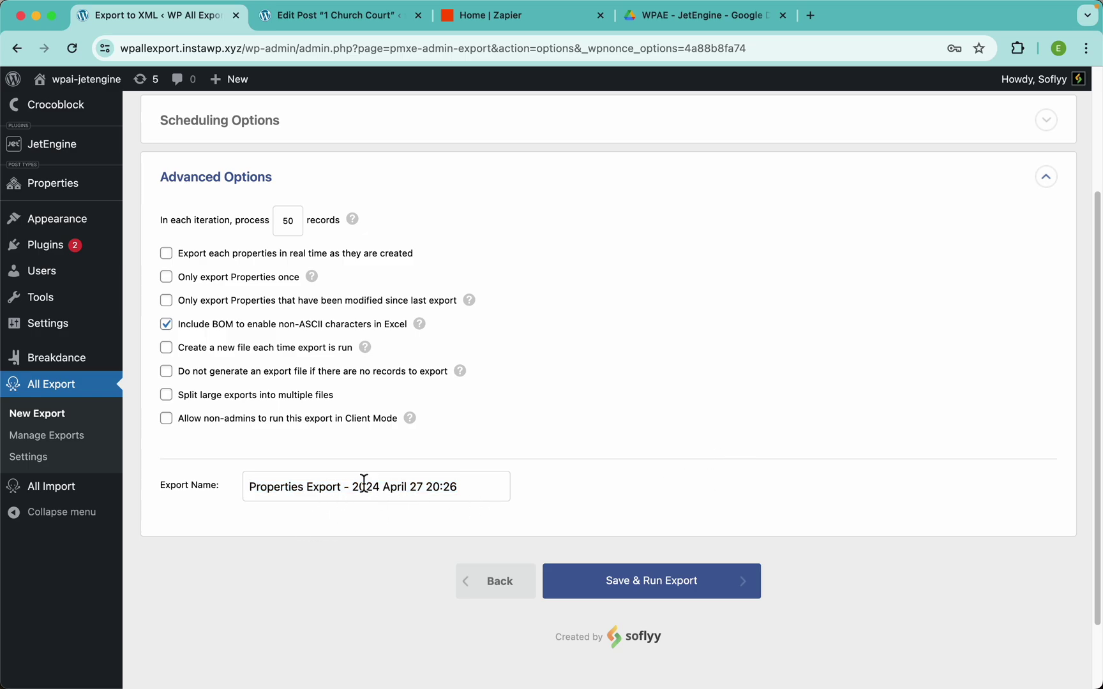
pyautogui.scroll(5, 734, 460)
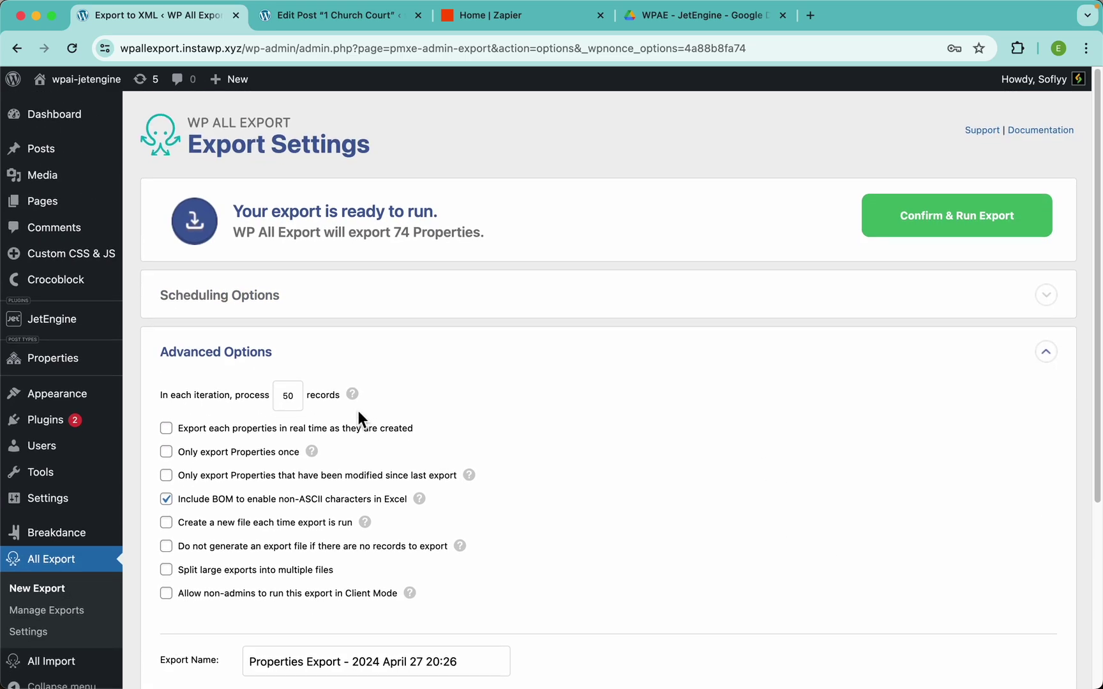
# Run the export of 74 Properties and download the resulting CSV file
pyautogui.click(959, 224)
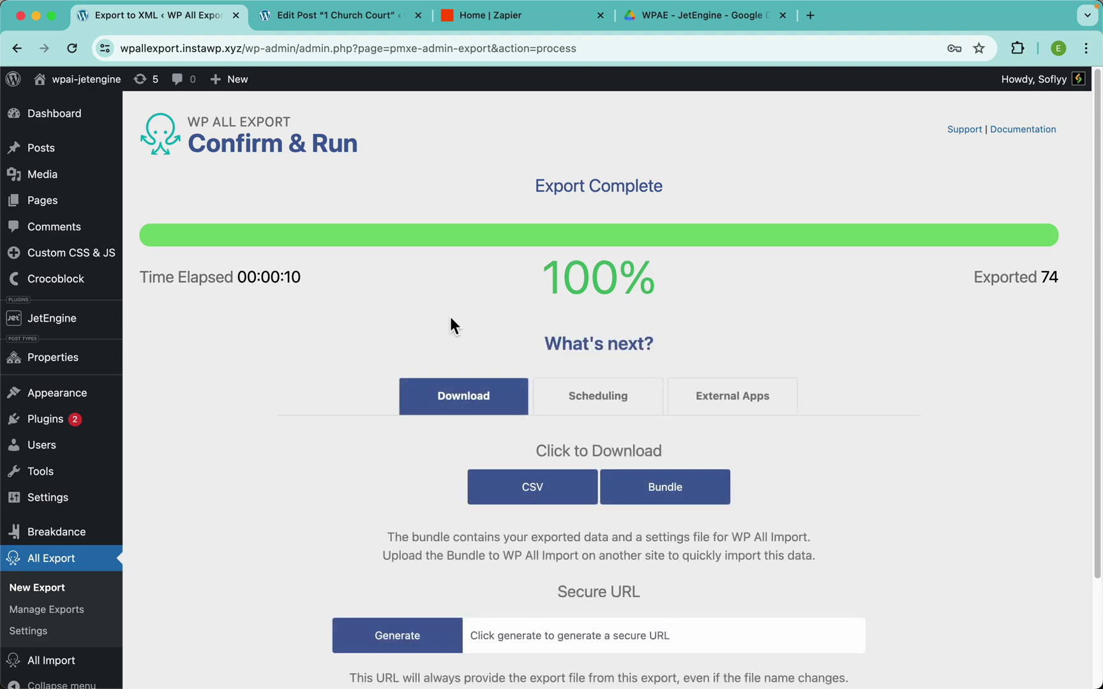
pyautogui.scroll(-3, 492, 351)
pyautogui.click(550, 388)
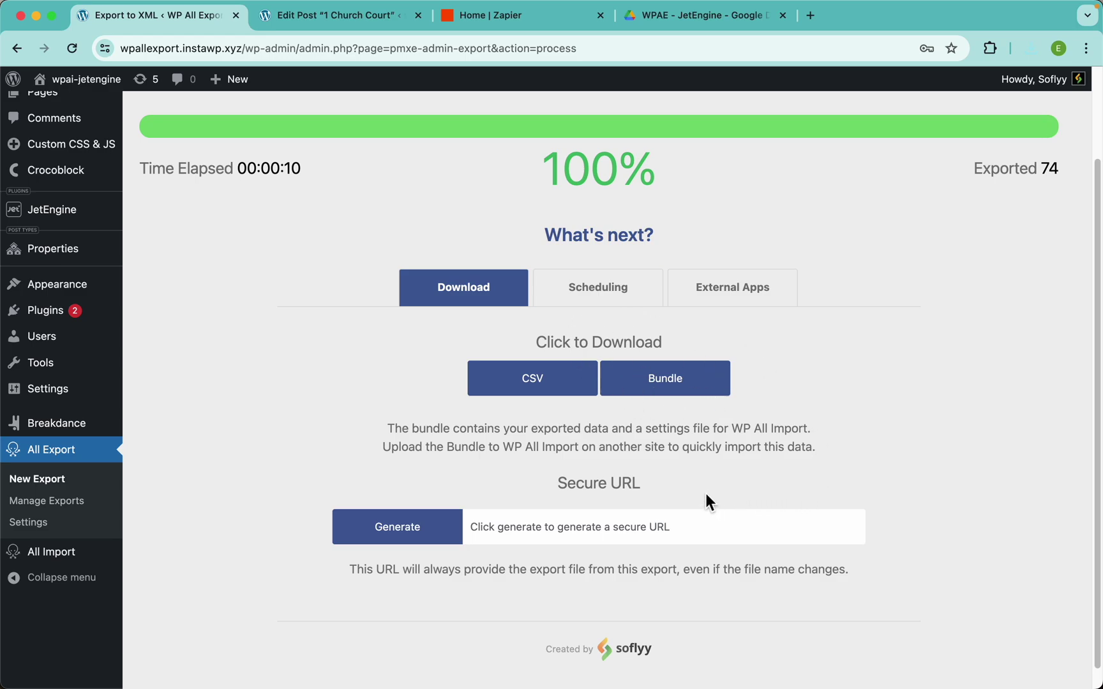
# Generate a secure file URL and load it in a new tab to fetch the 2.0 MB CSV
pyautogui.click(410, 529)
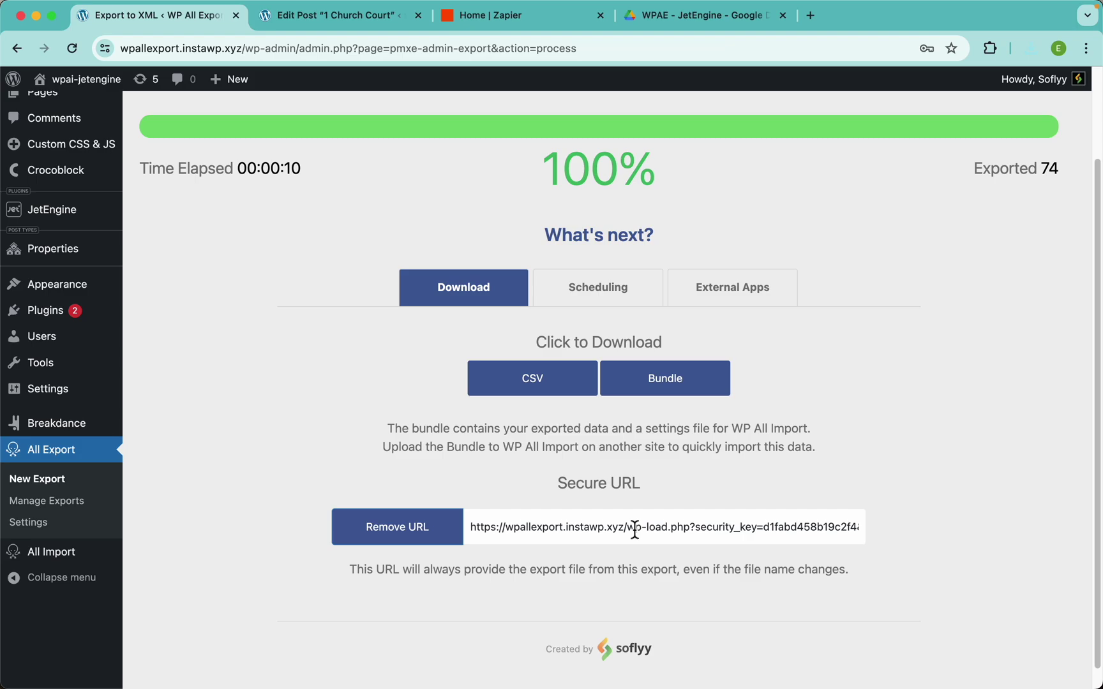
pyautogui.click(635, 530)
pyautogui.hotkey('ctrl', 'c')
pyautogui.hotkey('ctrl', 't')
pyautogui.hotkey('ctrl', 'v')
pyautogui.press('Return')
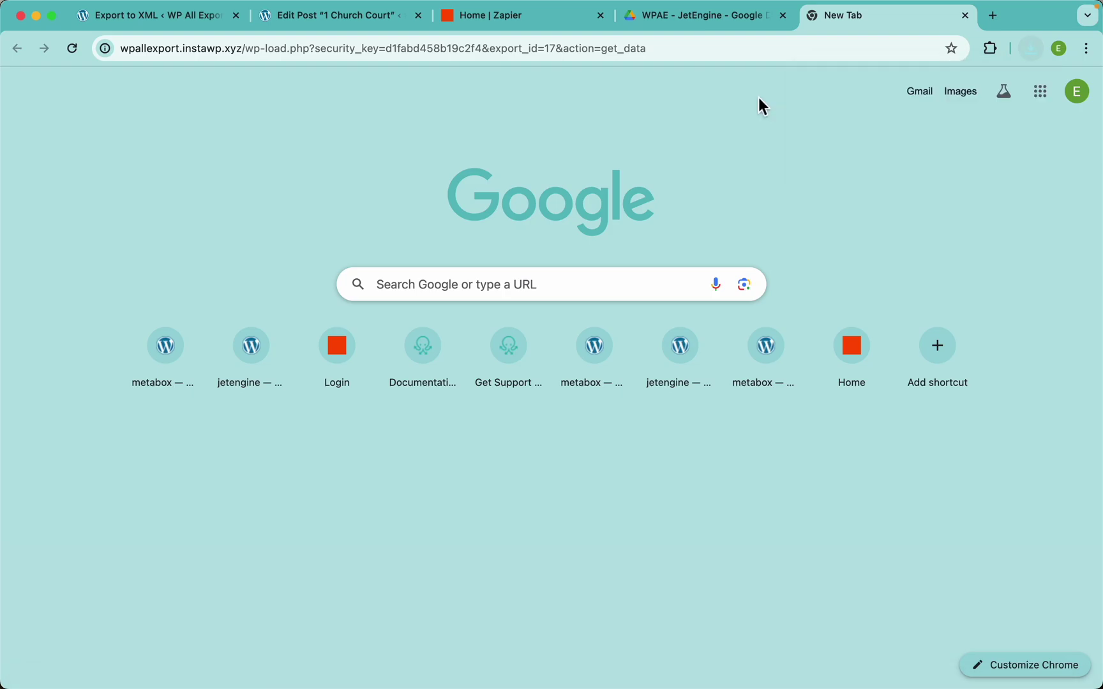
pyautogui.click(191, 19)
pyautogui.click(603, 297)
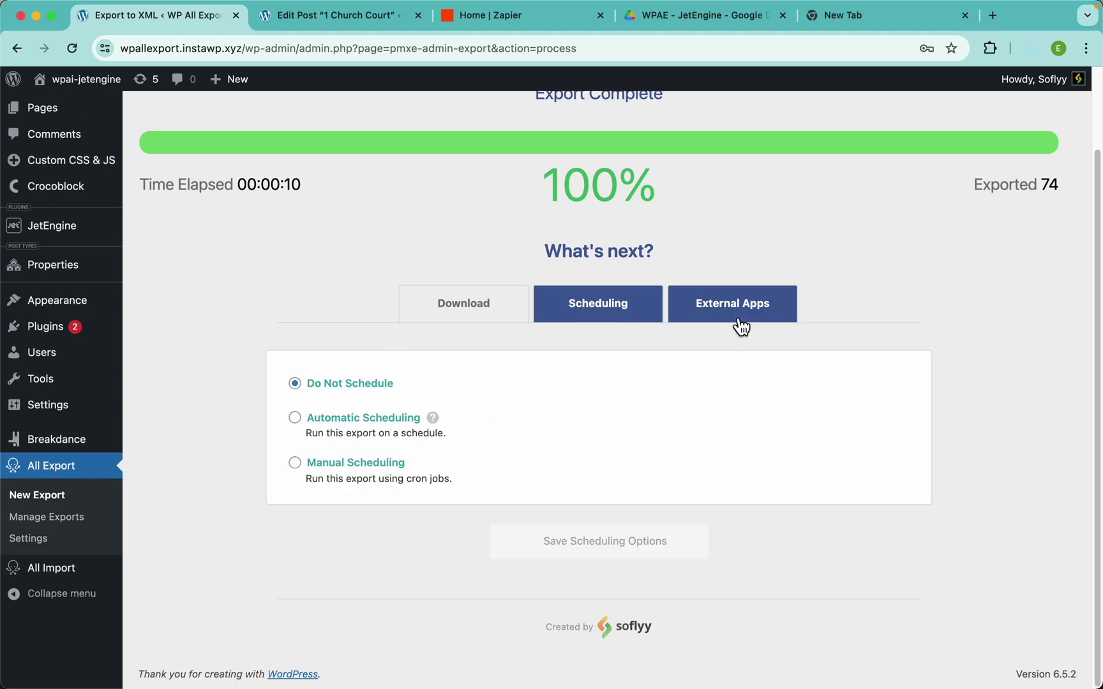
# Look at the Zapier option under External Apps, then switch to the Zapier dashboard tab
pyautogui.click(696, 305)
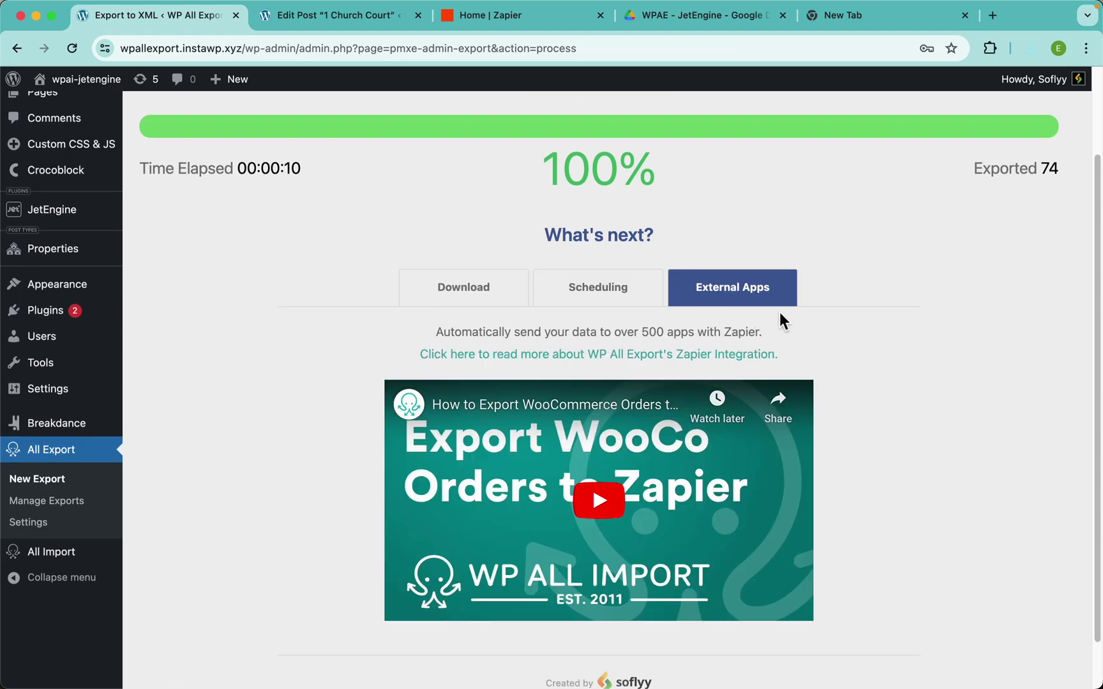
pyautogui.scroll(-2, 874, 409)
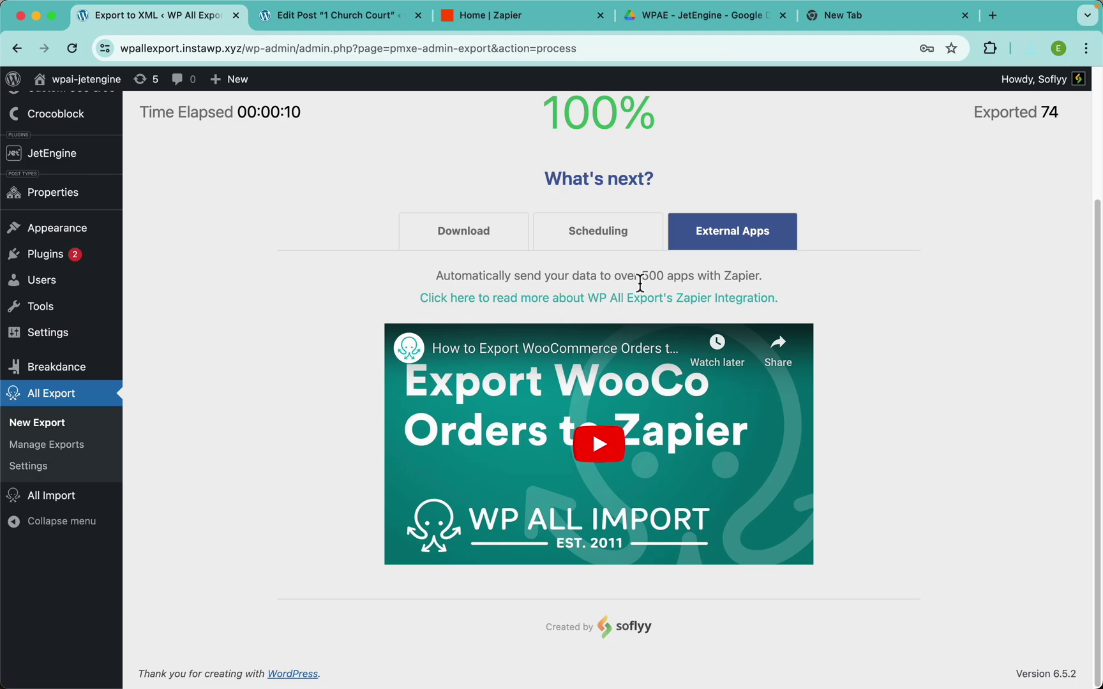
pyautogui.click(502, 23)
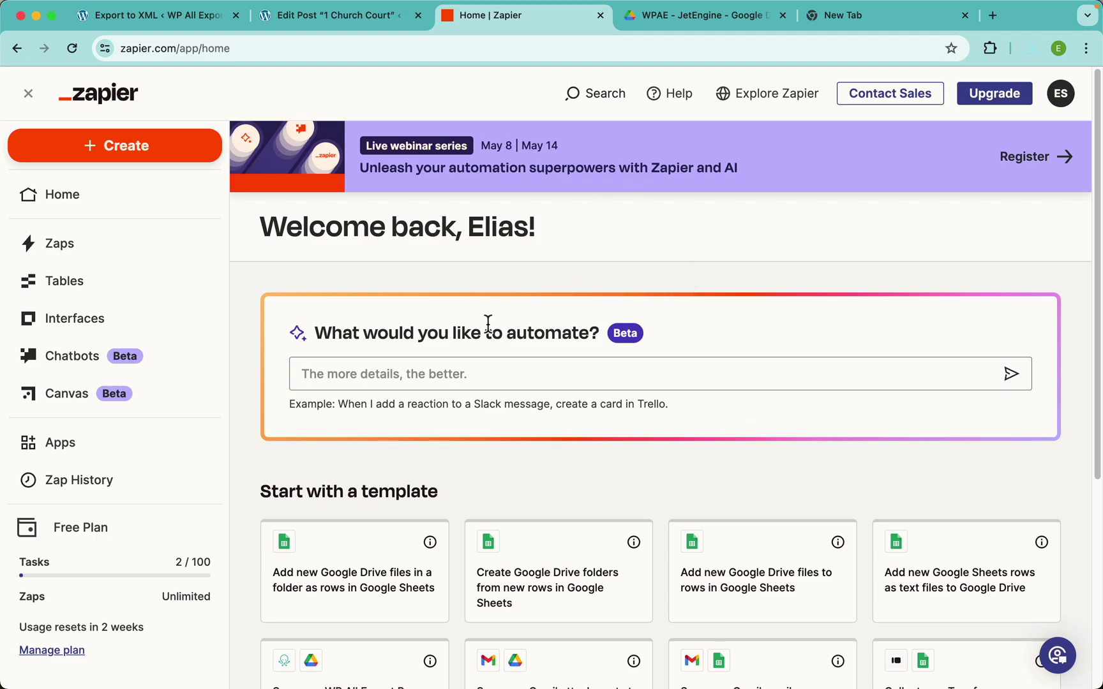
# Create a new Zap and pick WP All Export Pro, found by searching 'wp all', as trigger app
pyautogui.click(482, 377)
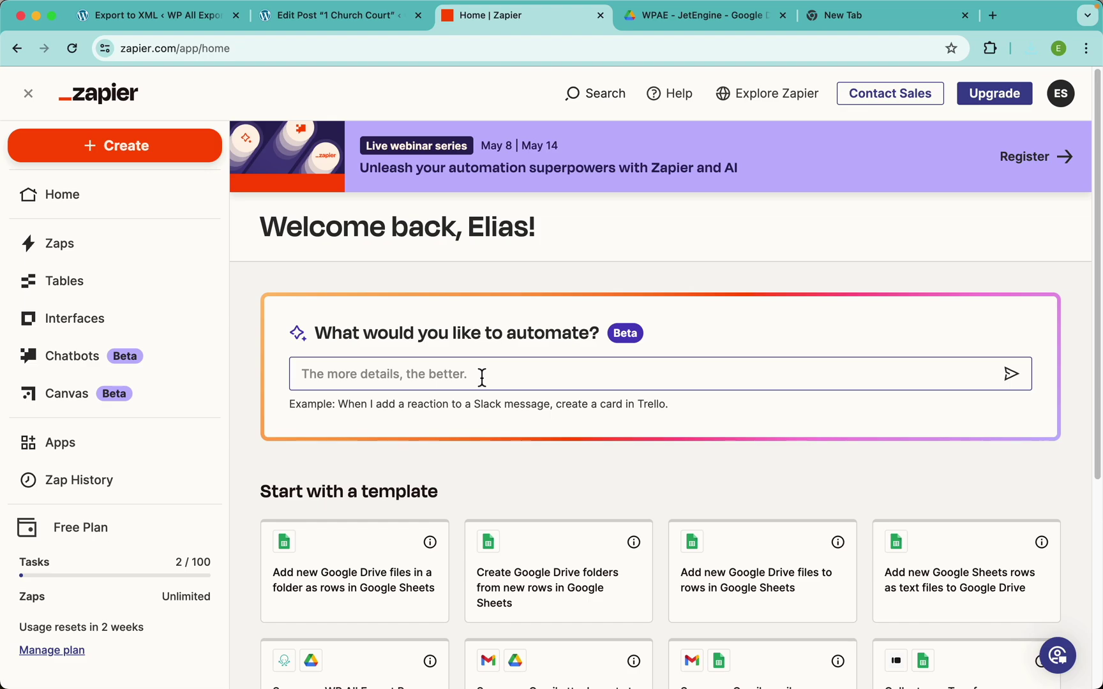
pyautogui.click(173, 156)
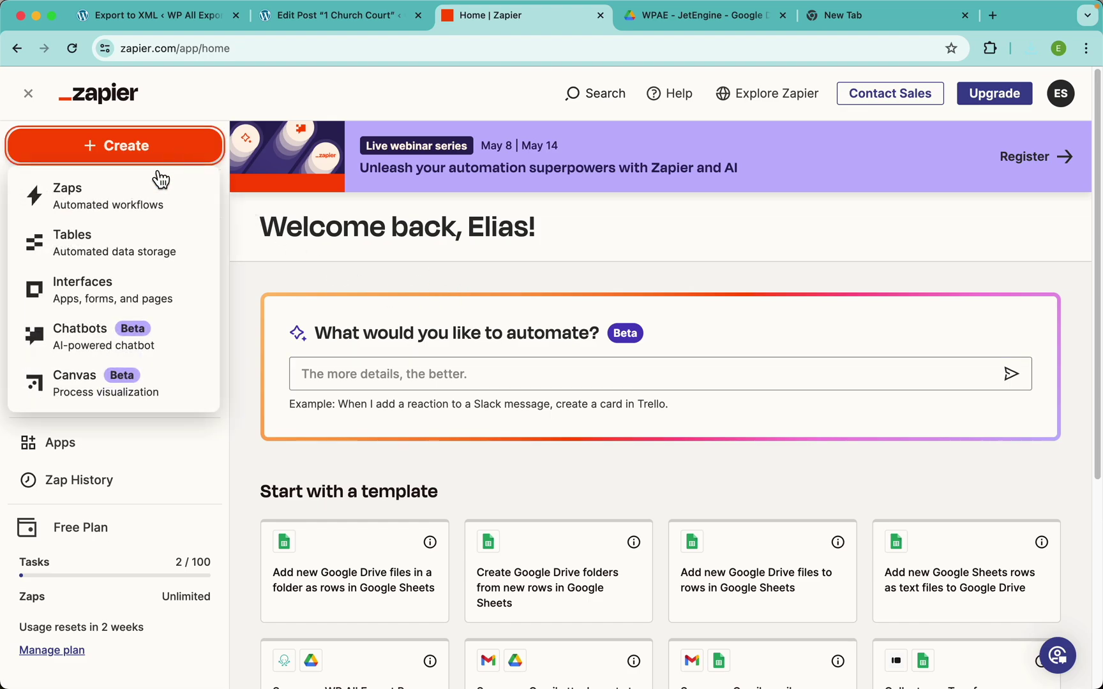
pyautogui.click(88, 210)
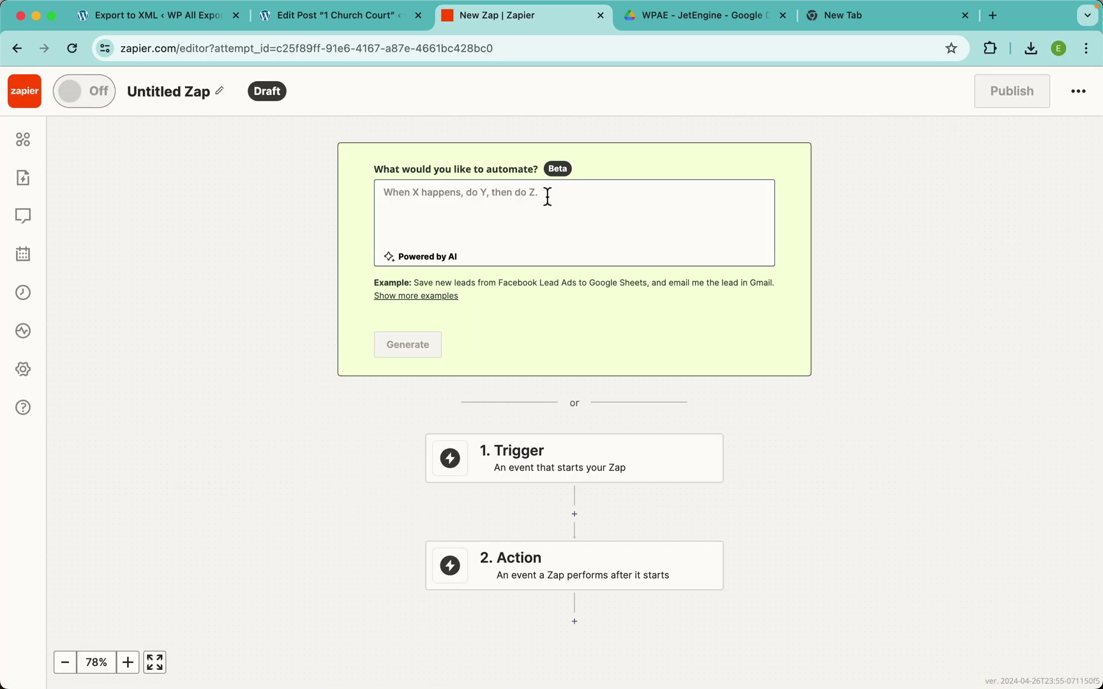
pyautogui.moveTo(834, 440); pyautogui.dragTo(829, 202)
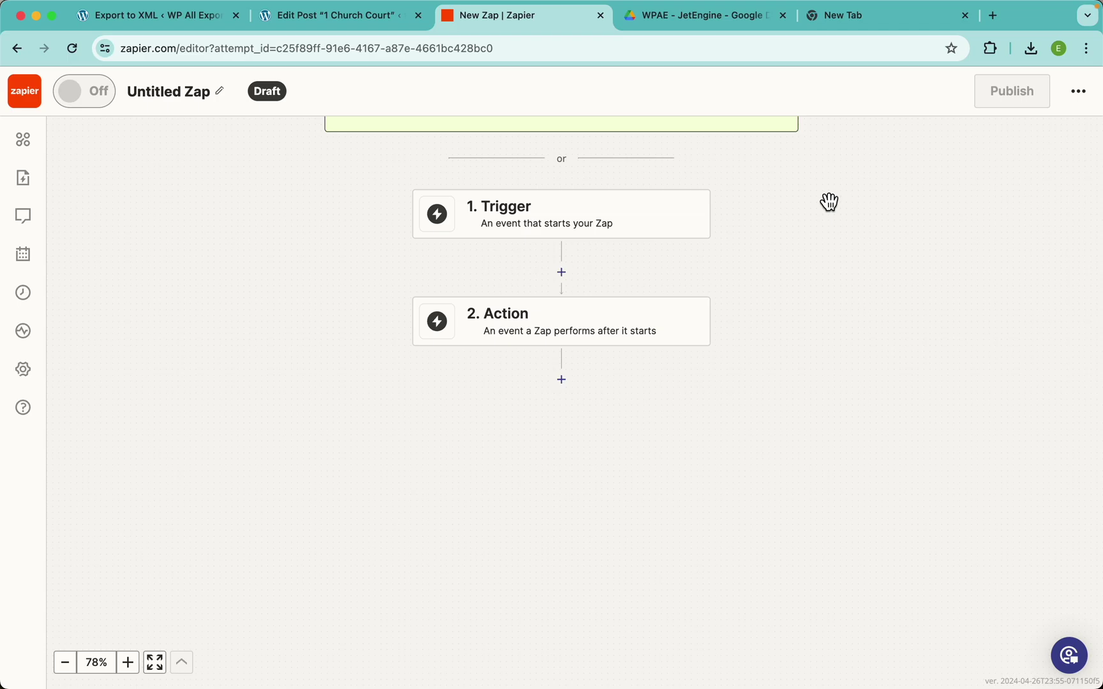
pyautogui.click(541, 224)
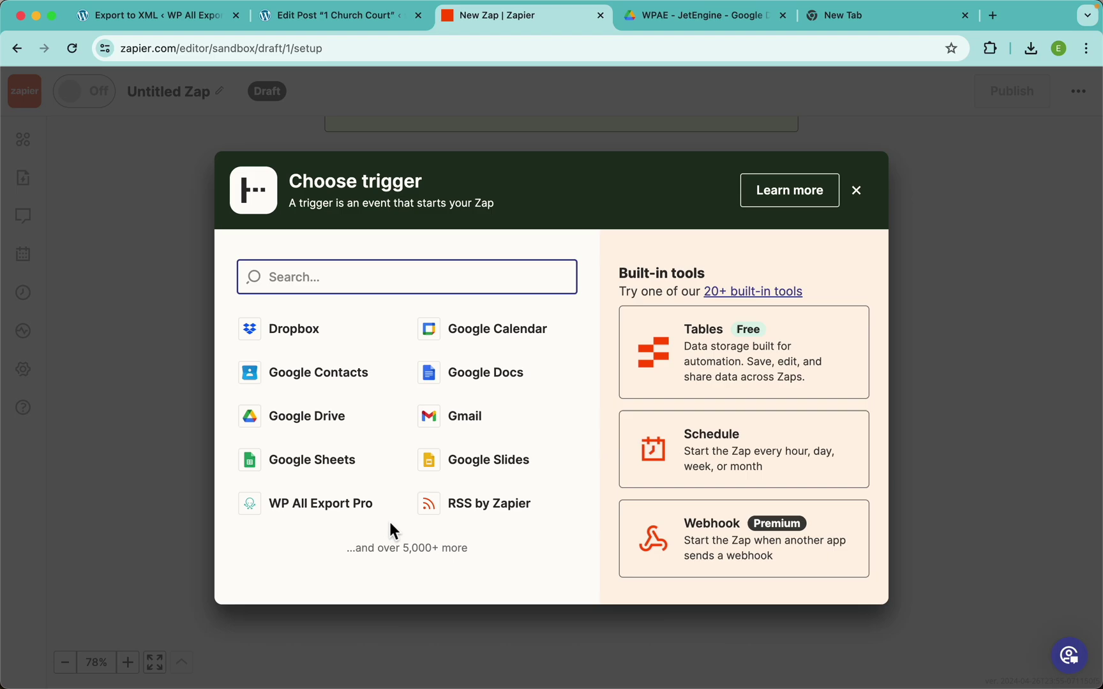
pyautogui.write('wp ')
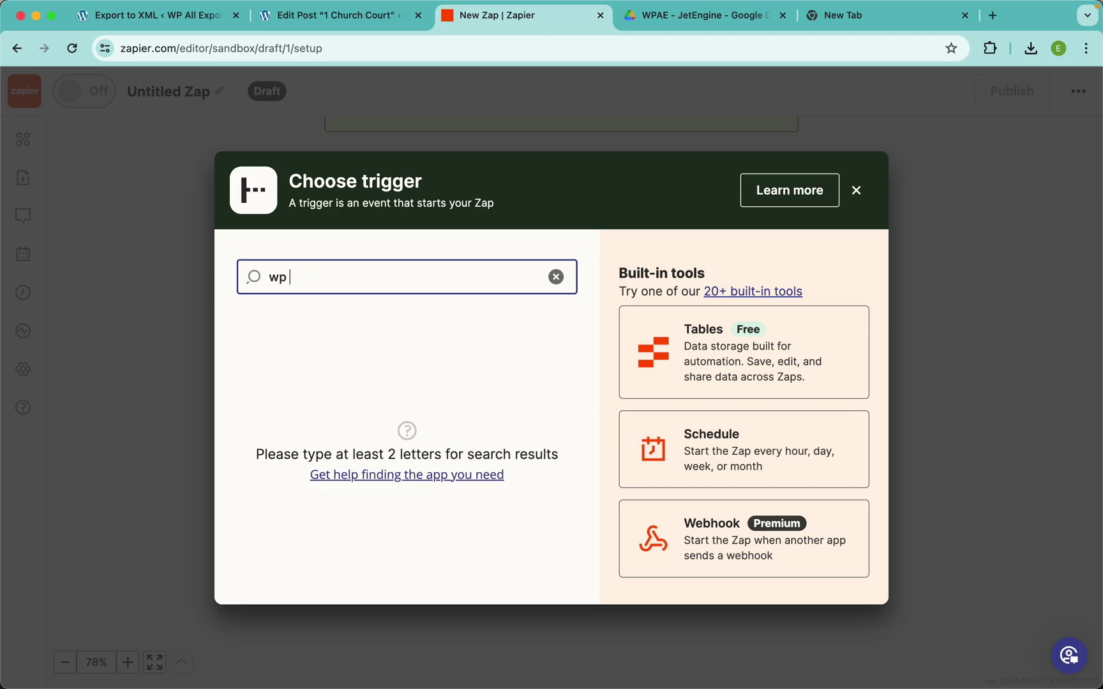
pyautogui.write('all')
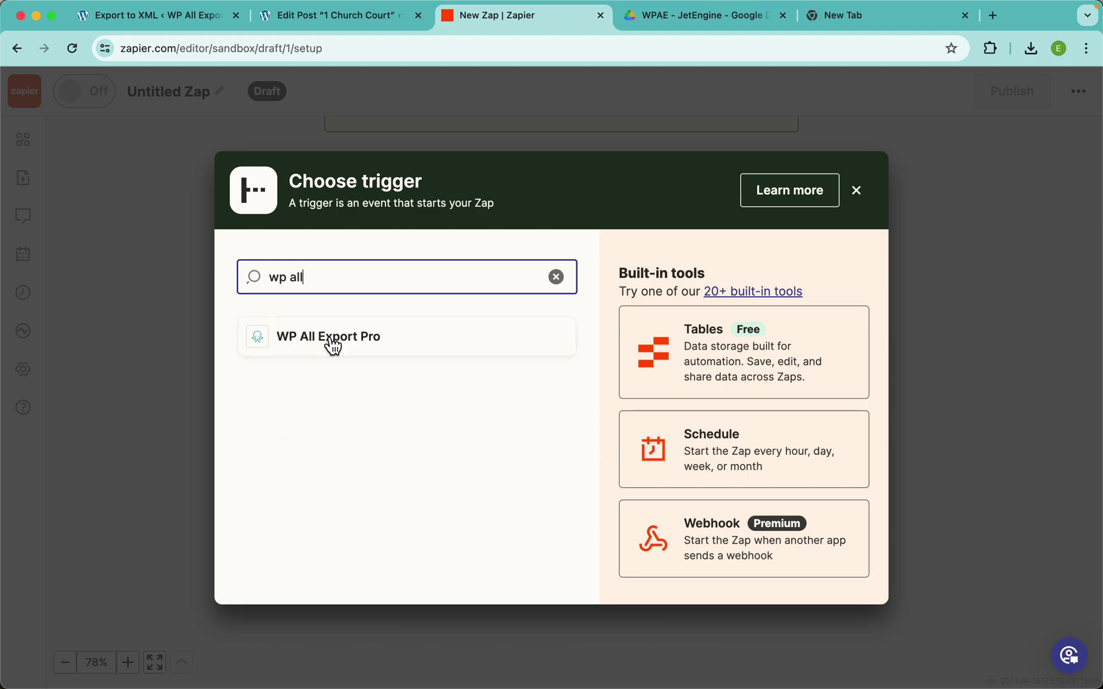
pyautogui.click(324, 343)
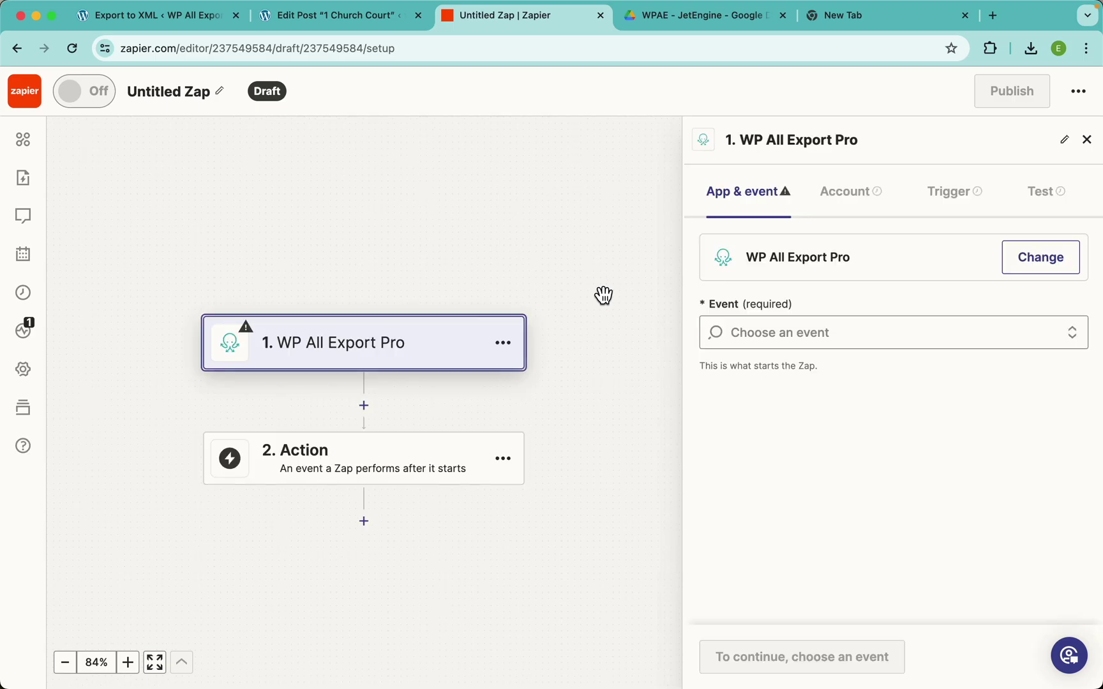
# Set the Zap's trigger event to New Export File and continue
pyautogui.click(787, 340)
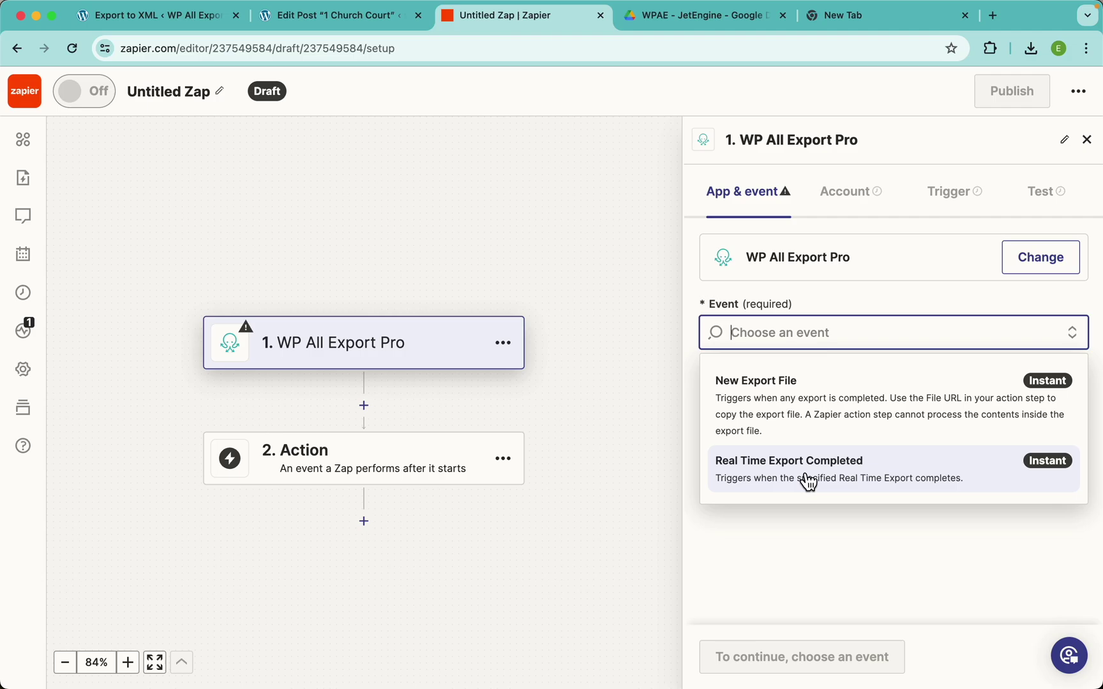
pyautogui.click(806, 412)
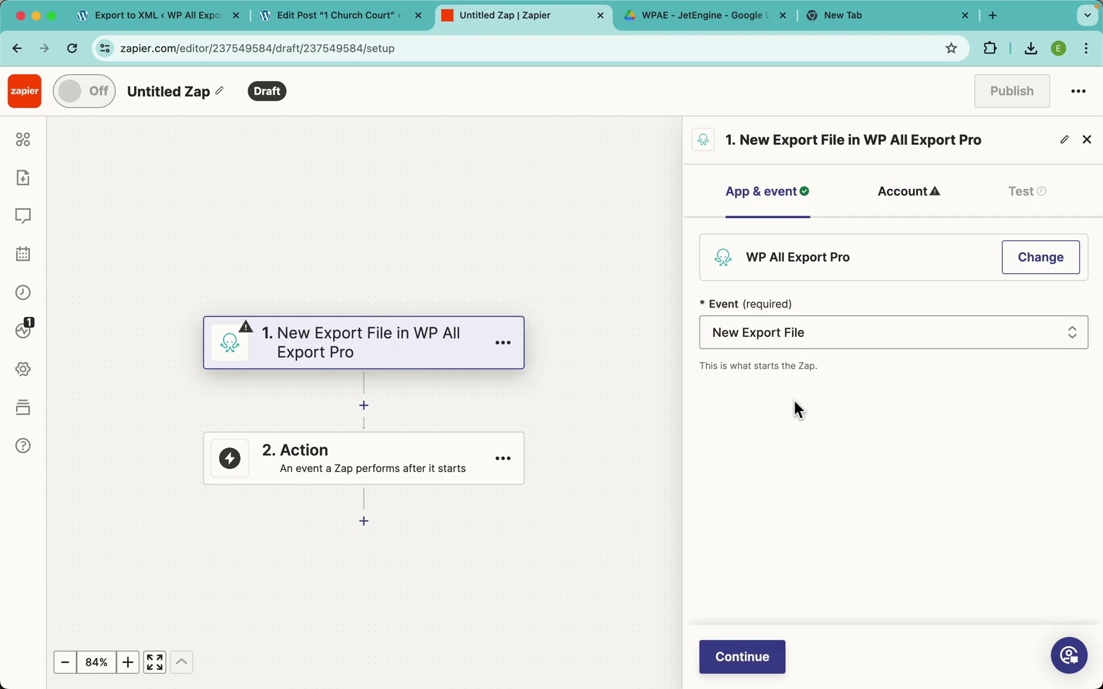
pyautogui.click(743, 660)
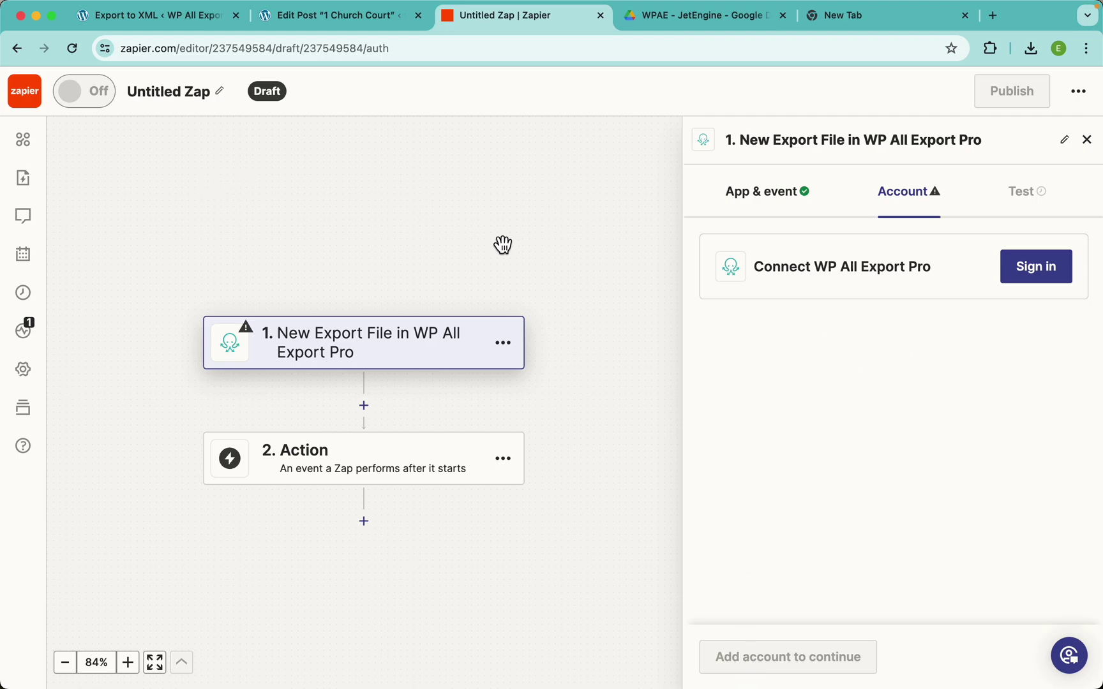
# Start a WP All Export Pro connection and paste in the Zapier API key from WP All Export Settings
pyautogui.click(1029, 272)
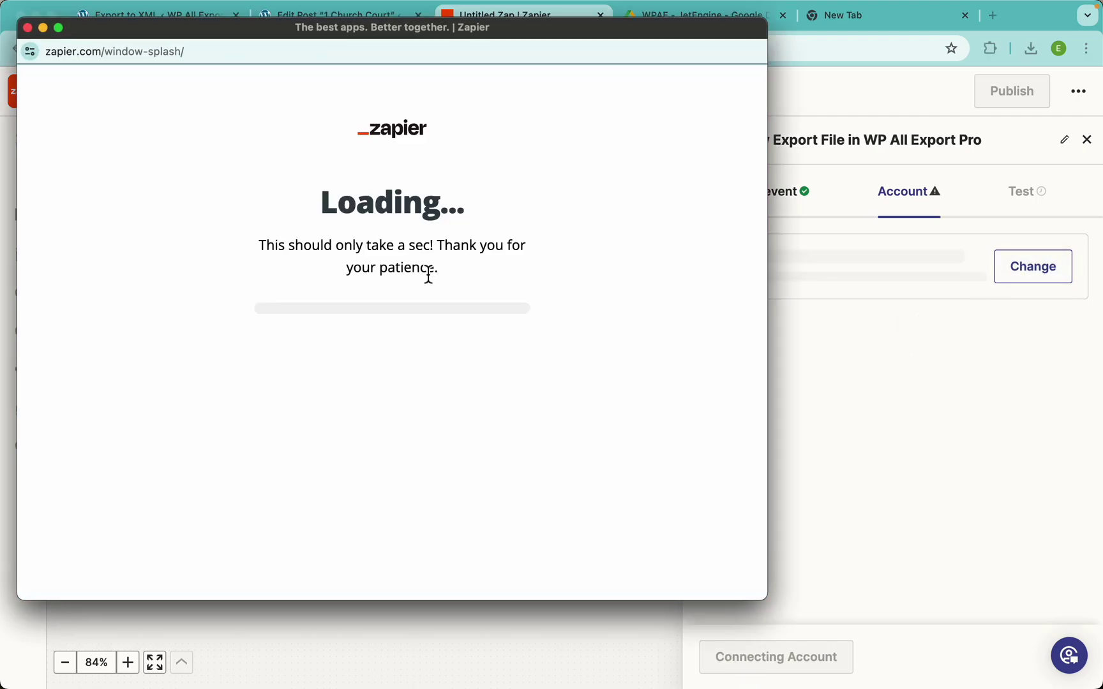
pyautogui.moveTo(331, 34); pyautogui.dragTo(489, 95)
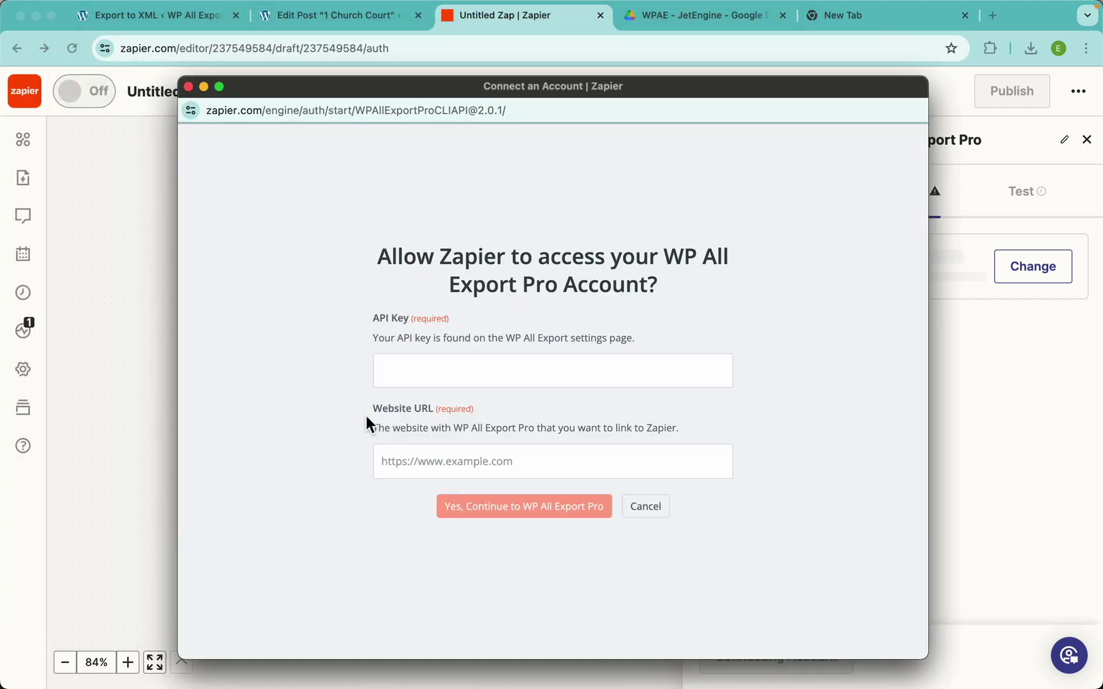
pyautogui.click(171, 17)
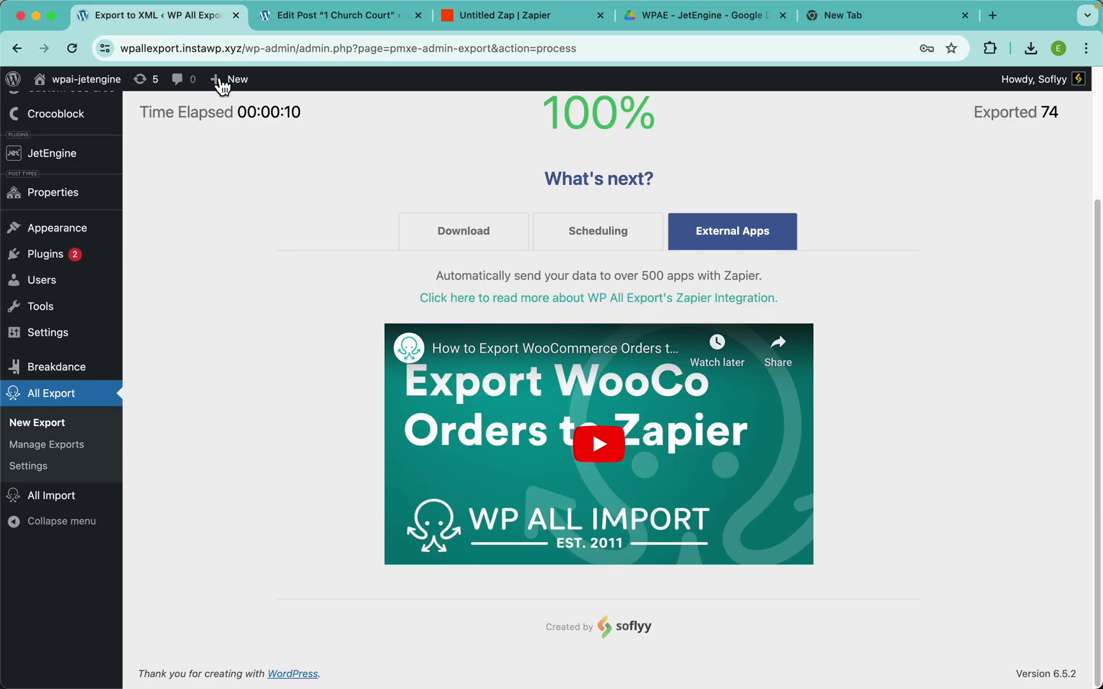
pyautogui.click(32, 467)
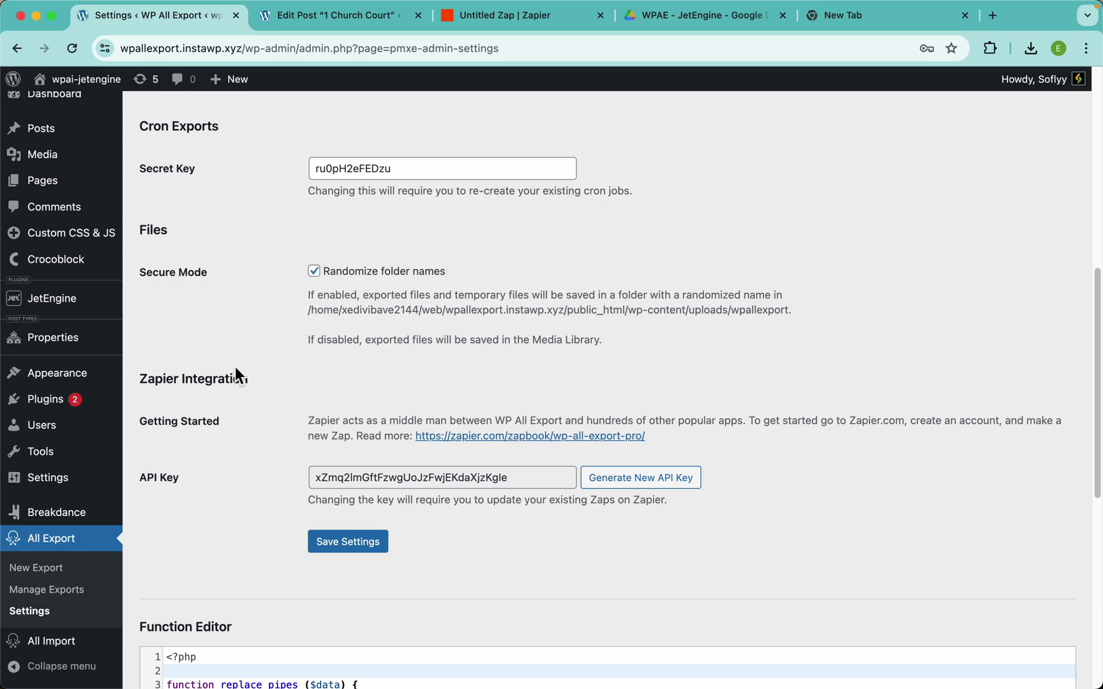
pyautogui.doubleClick(430, 472)
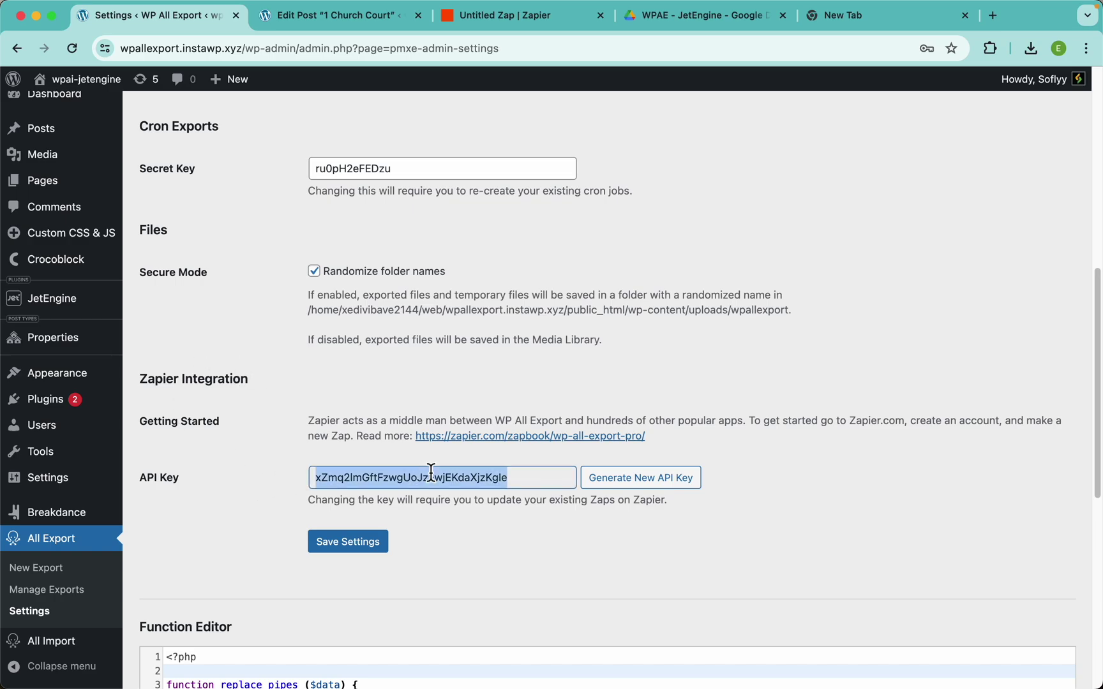
pyautogui.press('super+grave')
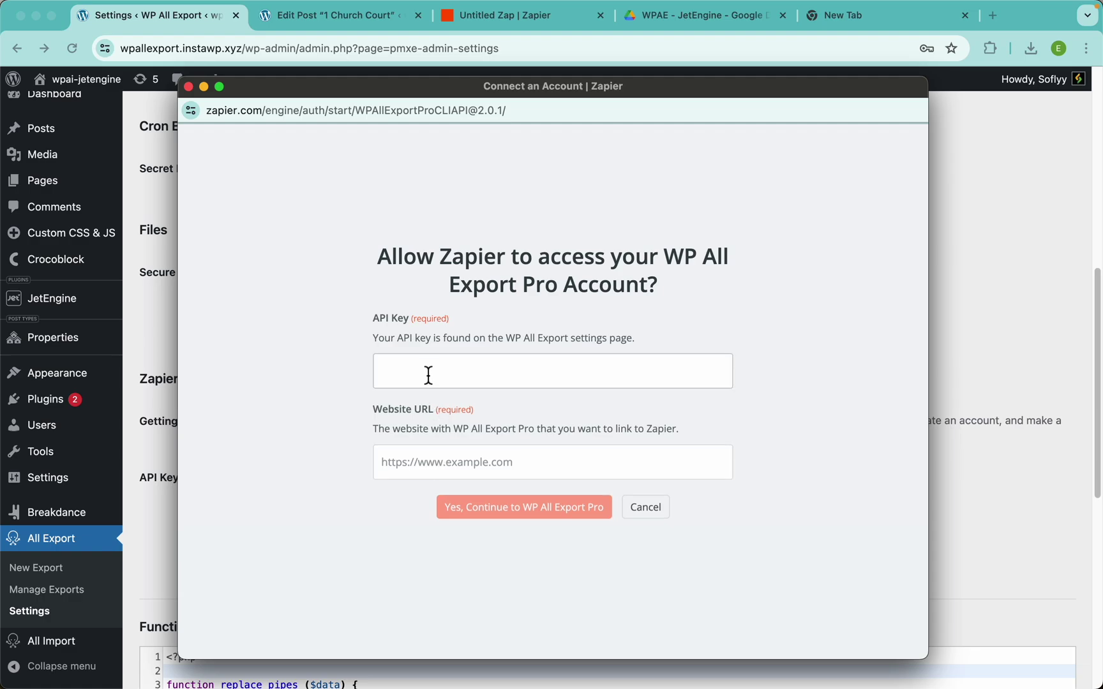
pyautogui.click(428, 373)
pyautogui.press('super+v')
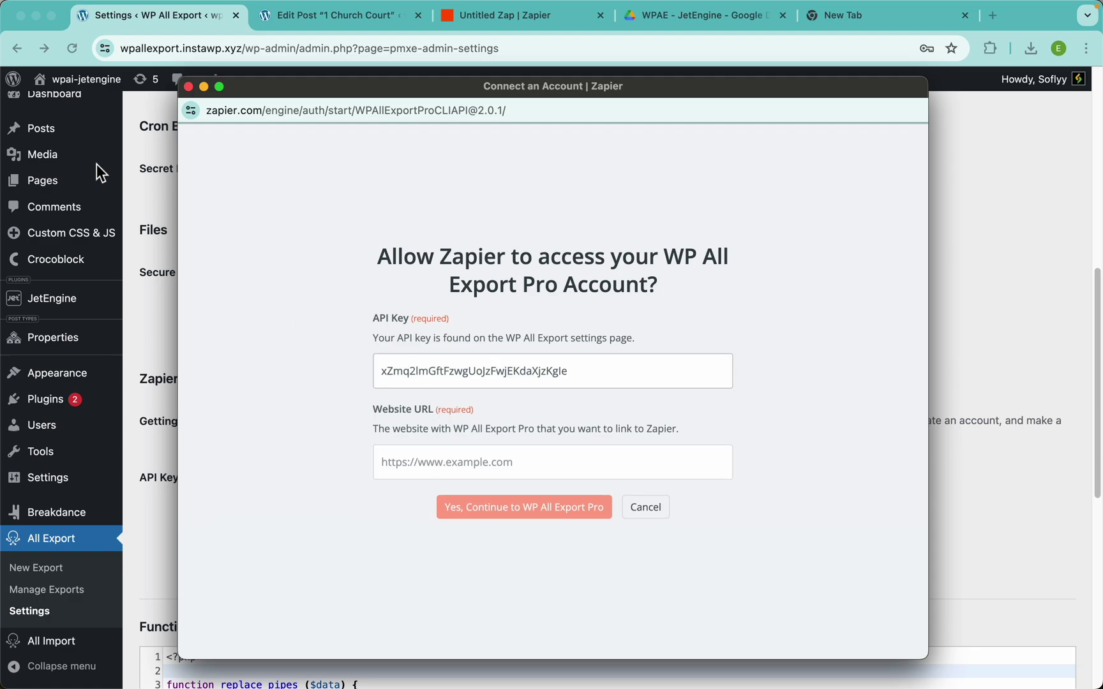
# Paste the site's base address as the website URL and confirm the connection
pyautogui.press('super+grave')
pyautogui.moveTo(243, 42); pyautogui.dragTo(86, 37)
pyautogui.press('super+c')
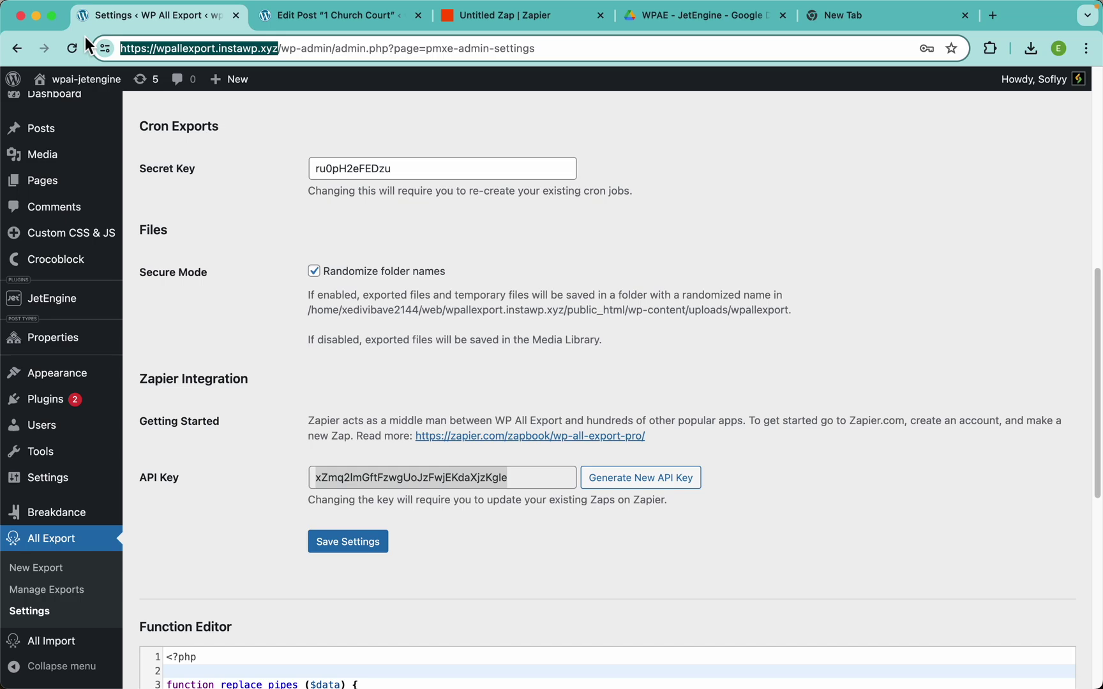
pyautogui.press('super+grave')
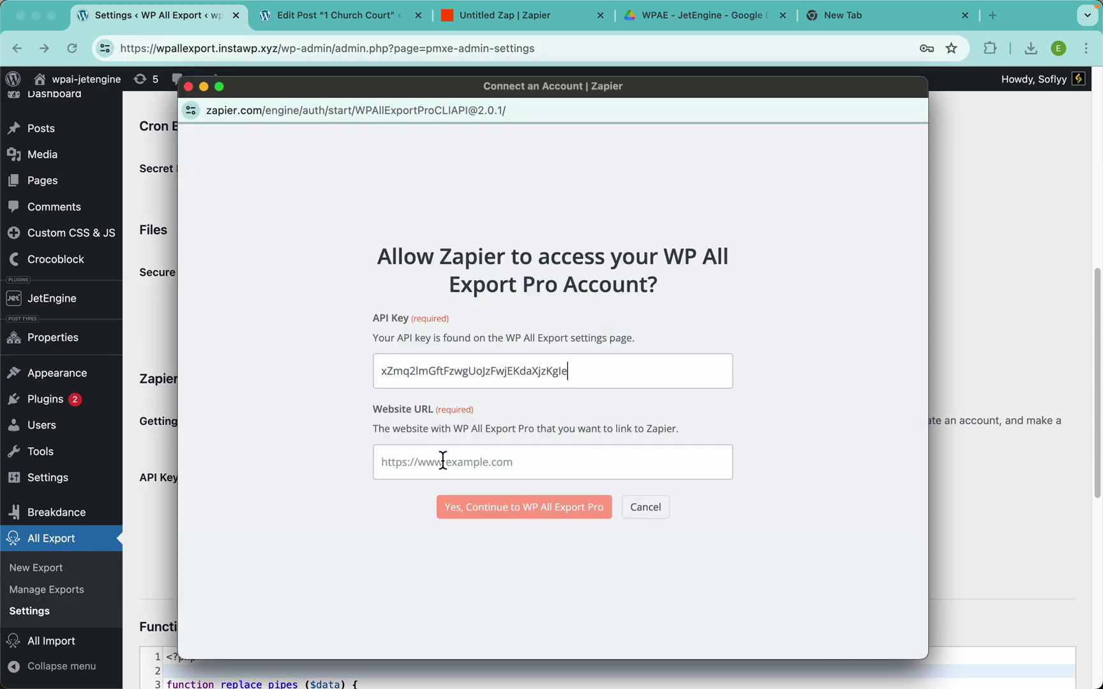
pyautogui.press('super+v')
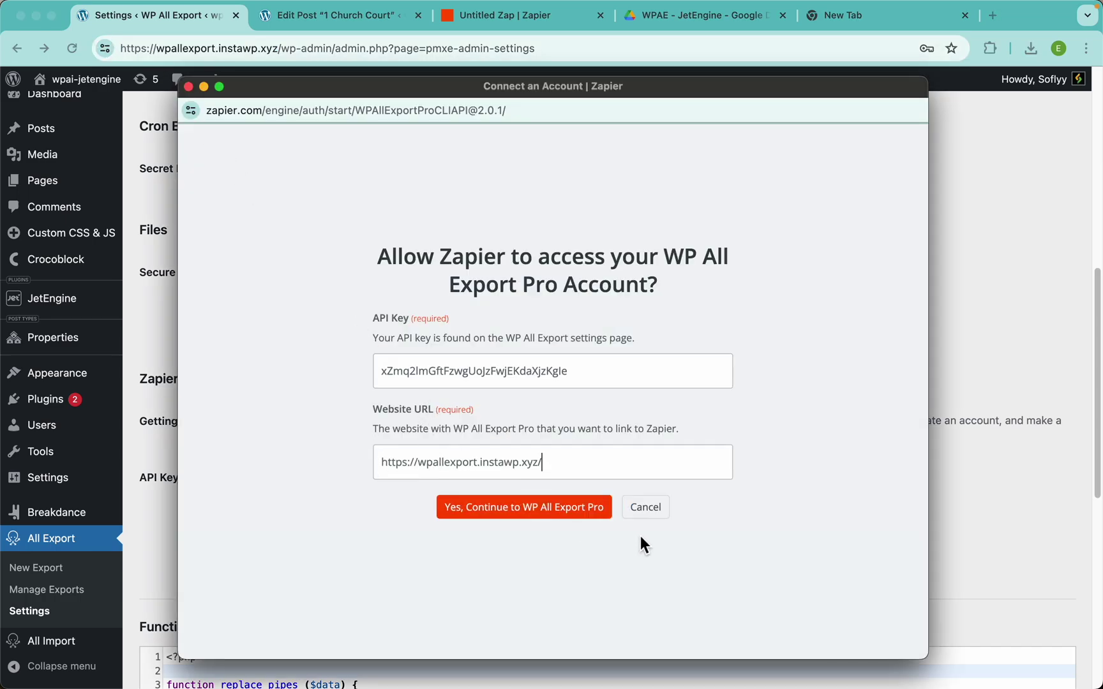
pyautogui.click(542, 511)
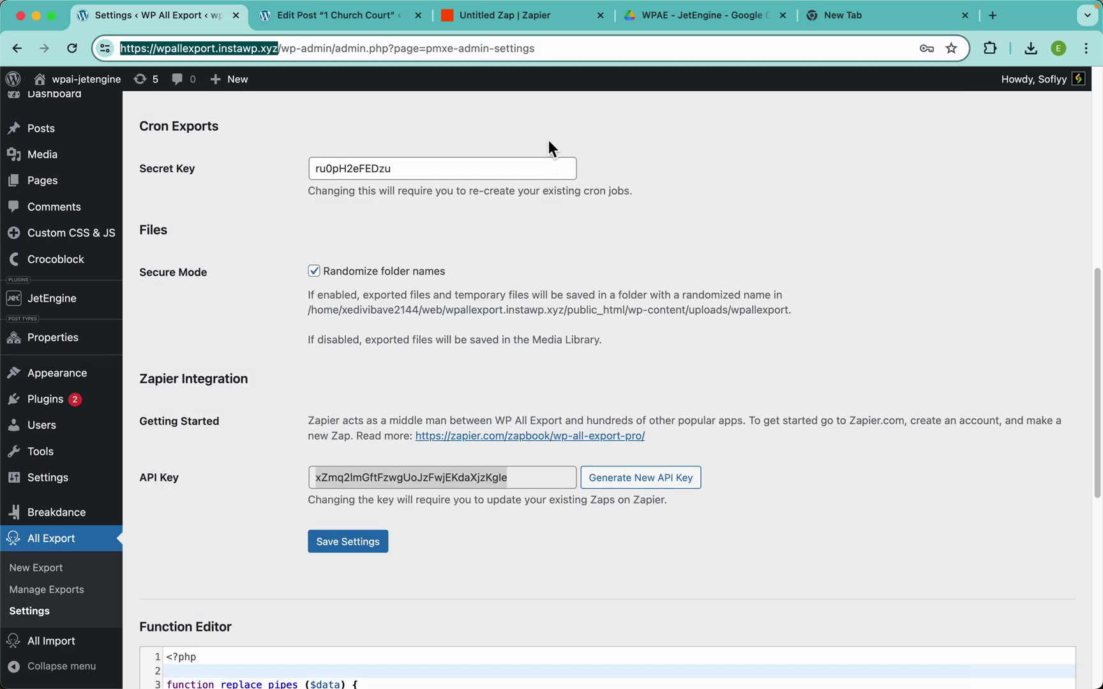
# Test the New Export File trigger against the 74-record properties CSV and continue with that record
pyautogui.click(504, 25)
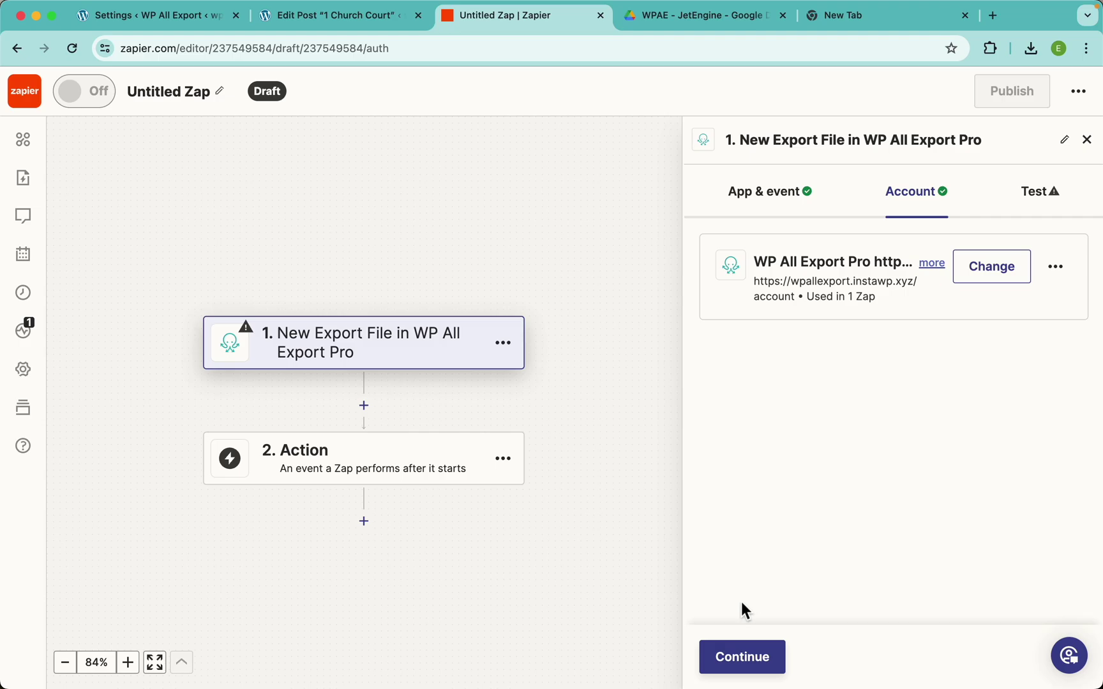
pyautogui.click(744, 657)
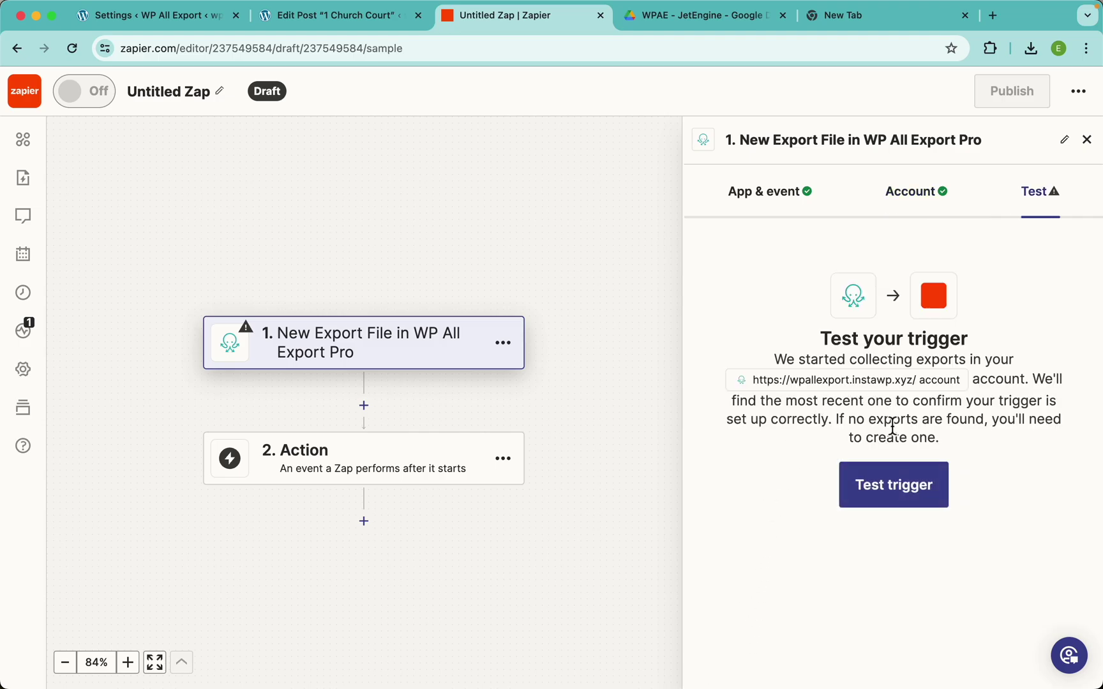
pyautogui.click(892, 486)
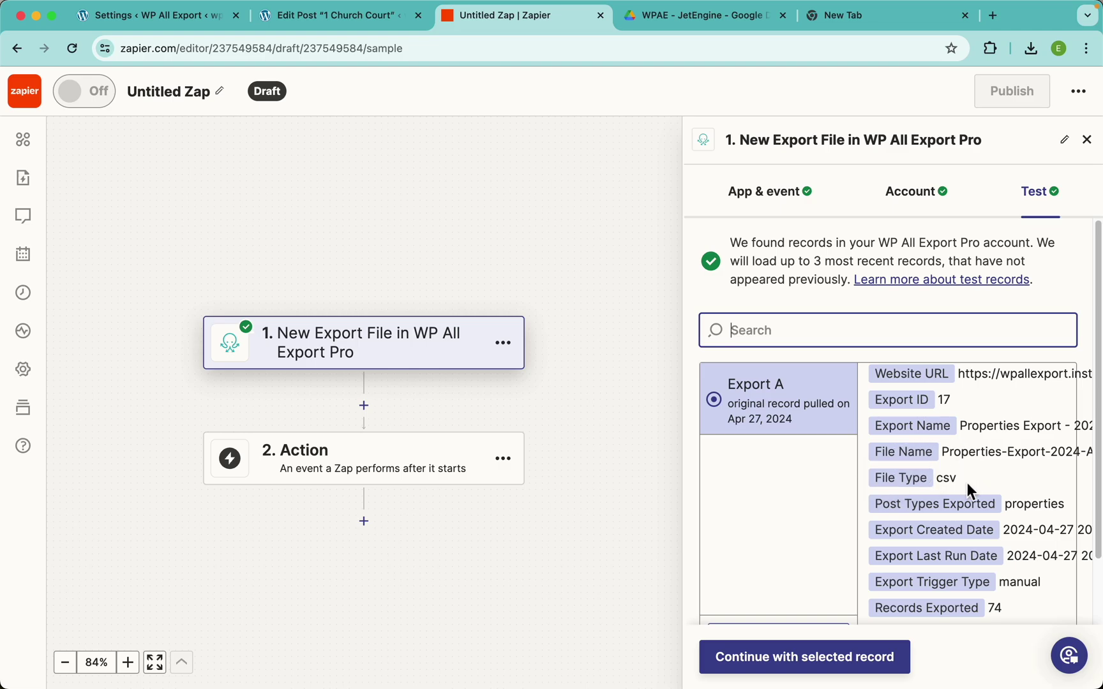
pyautogui.scroll(-3, 967, 483)
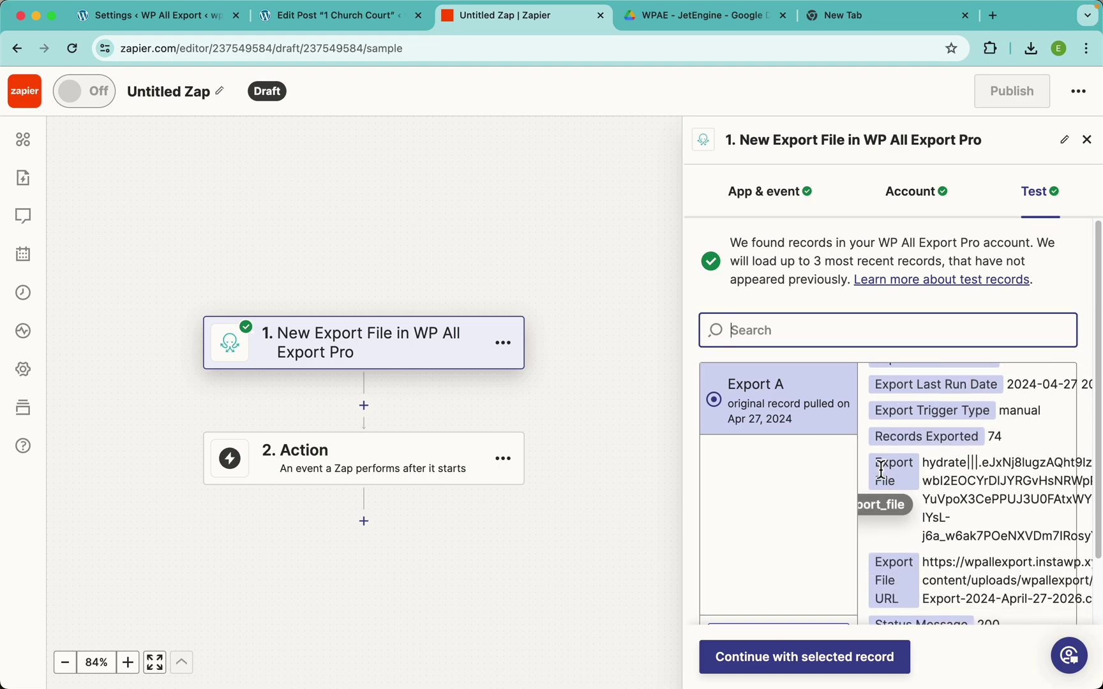
pyautogui.click(868, 661)
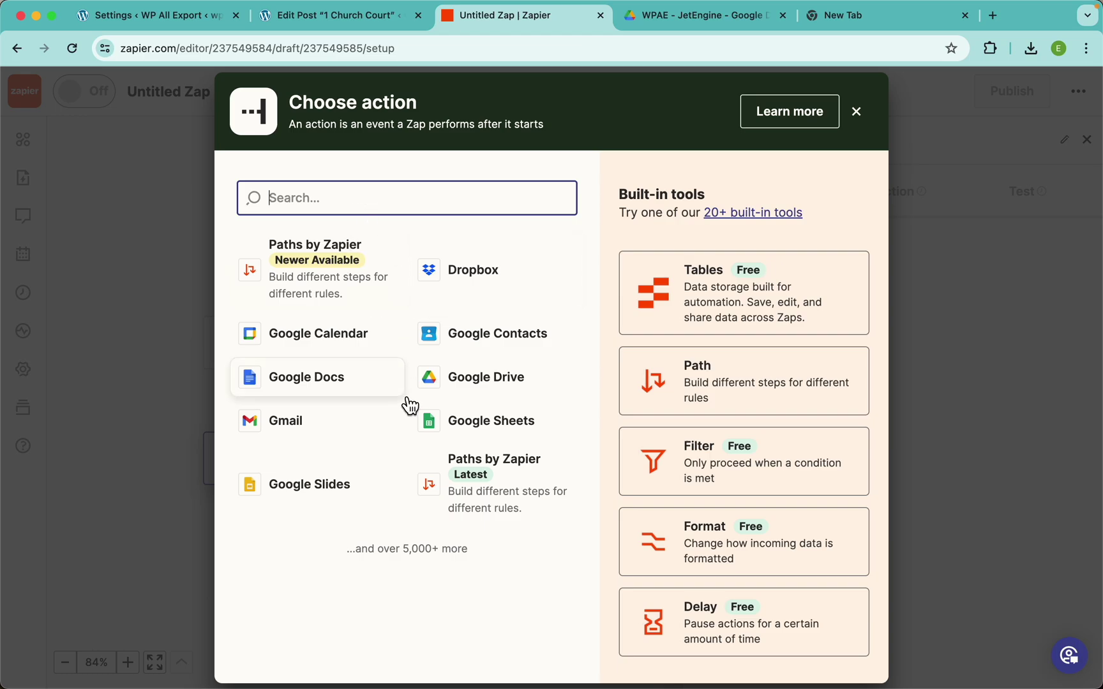
# Set the Google Drive action event to Upload File
pyautogui.press('Escape')
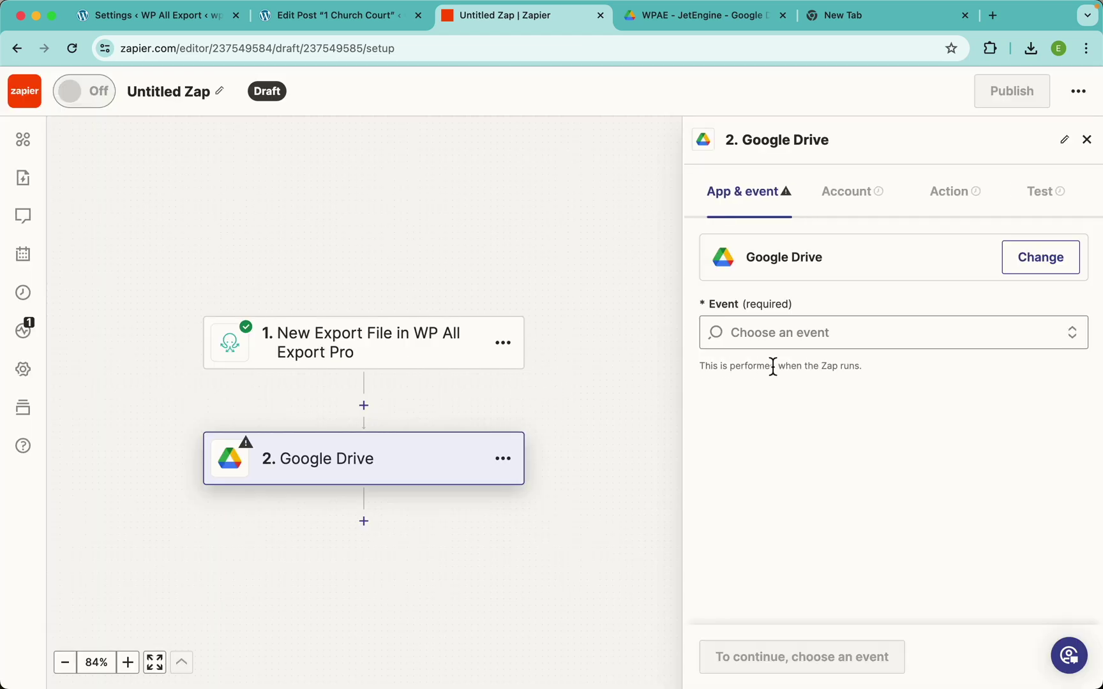
pyautogui.click(807, 339)
pyautogui.scroll(-5, 850, 584)
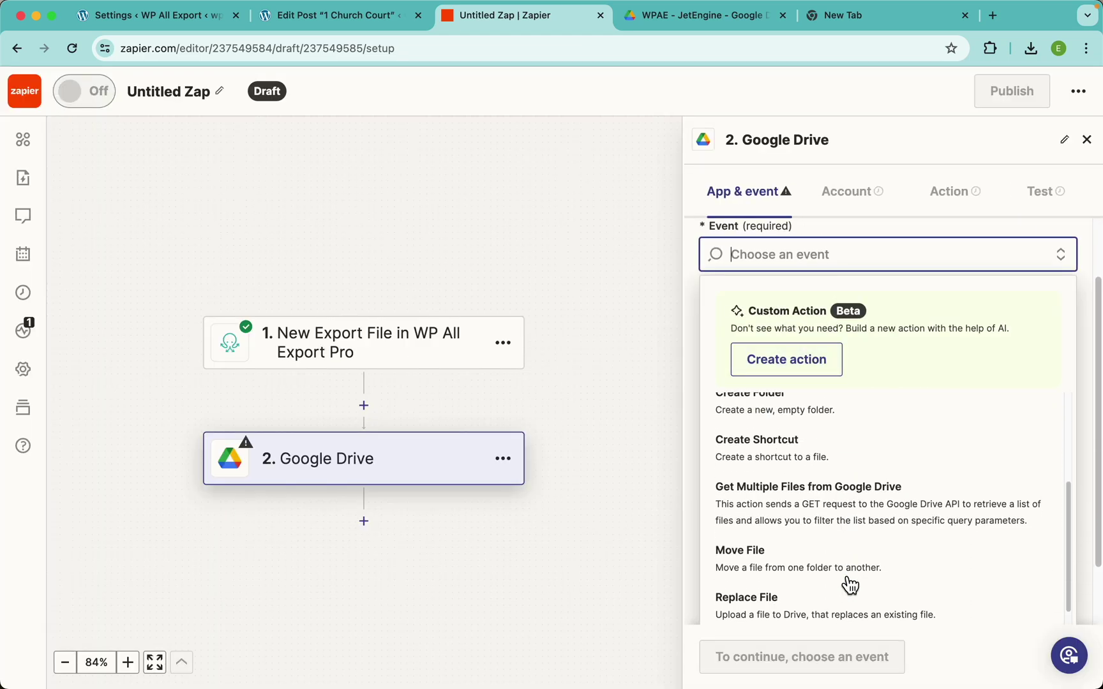
pyautogui.click(788, 564)
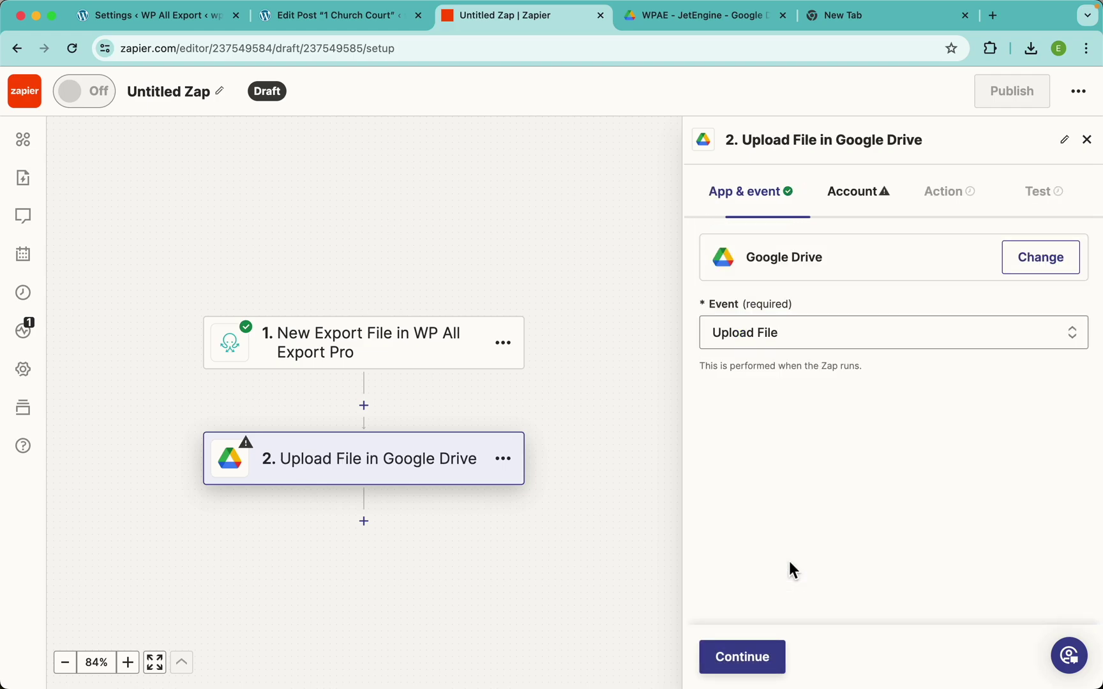
pyautogui.click(759, 663)
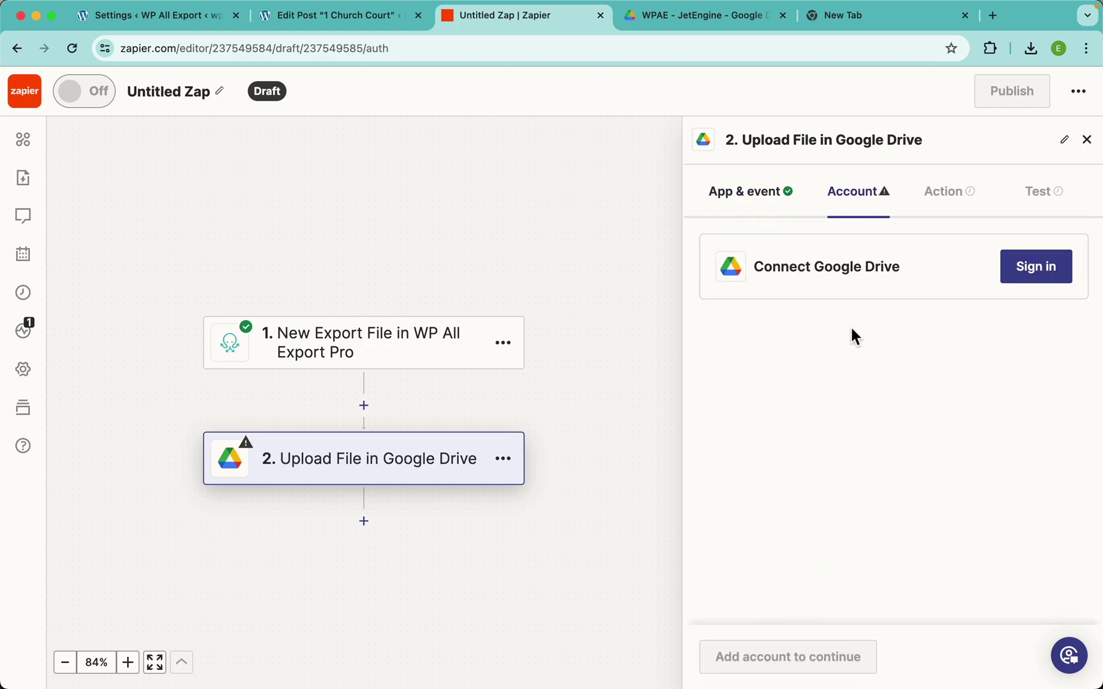
# Sign in with a Google account and allow Zapier access to Google Drive
pyautogui.click(1029, 266)
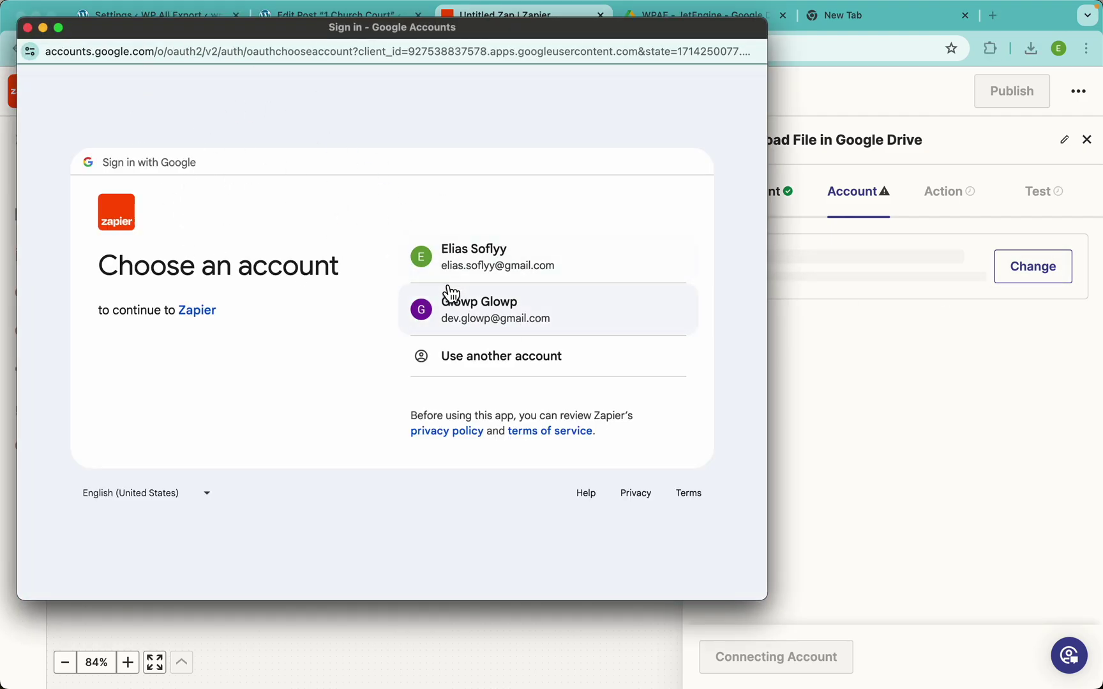
pyautogui.click(545, 264)
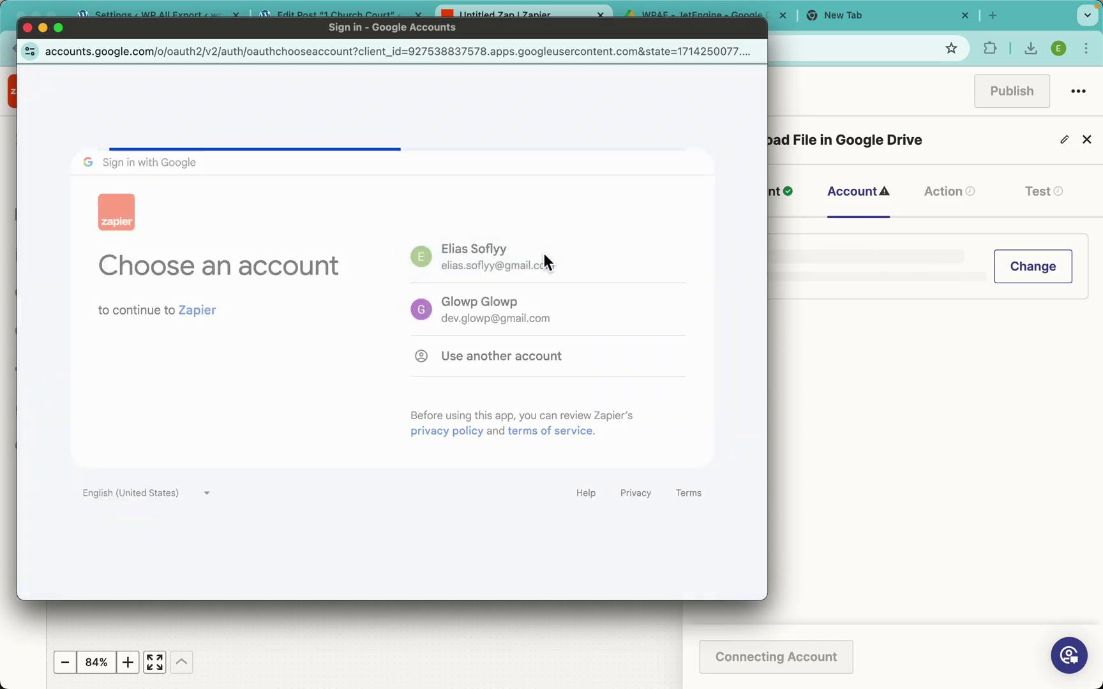
pyautogui.click(529, 475)
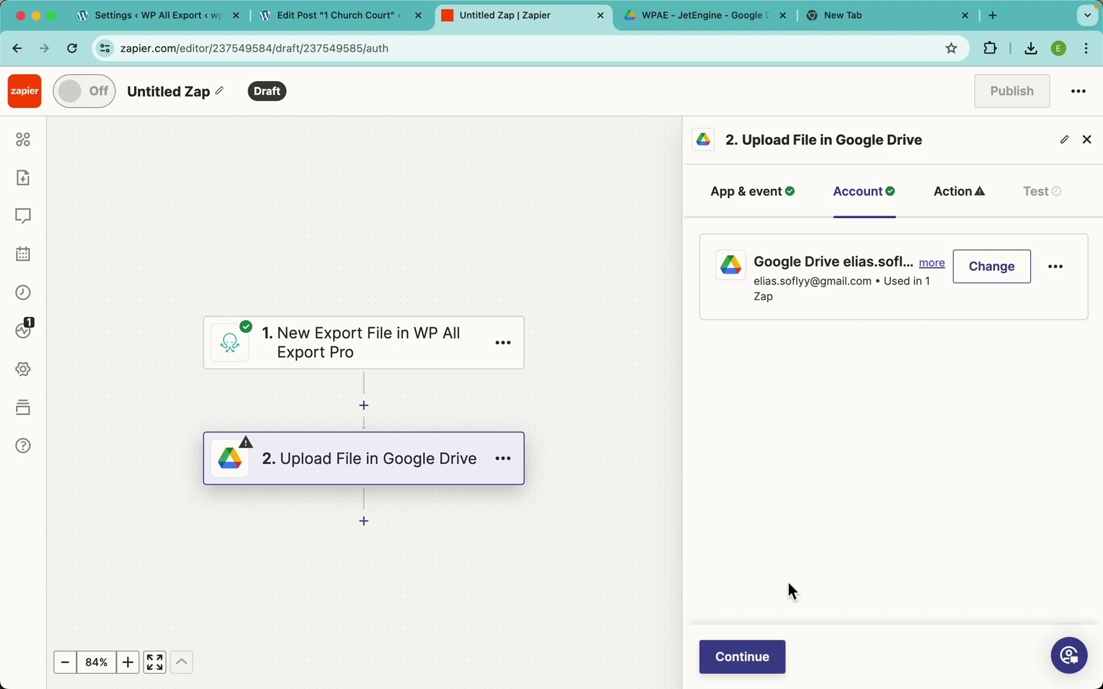
# Set Drive to My Google Drive and Folder to WPAE - JetEngine
pyautogui.click(753, 665)
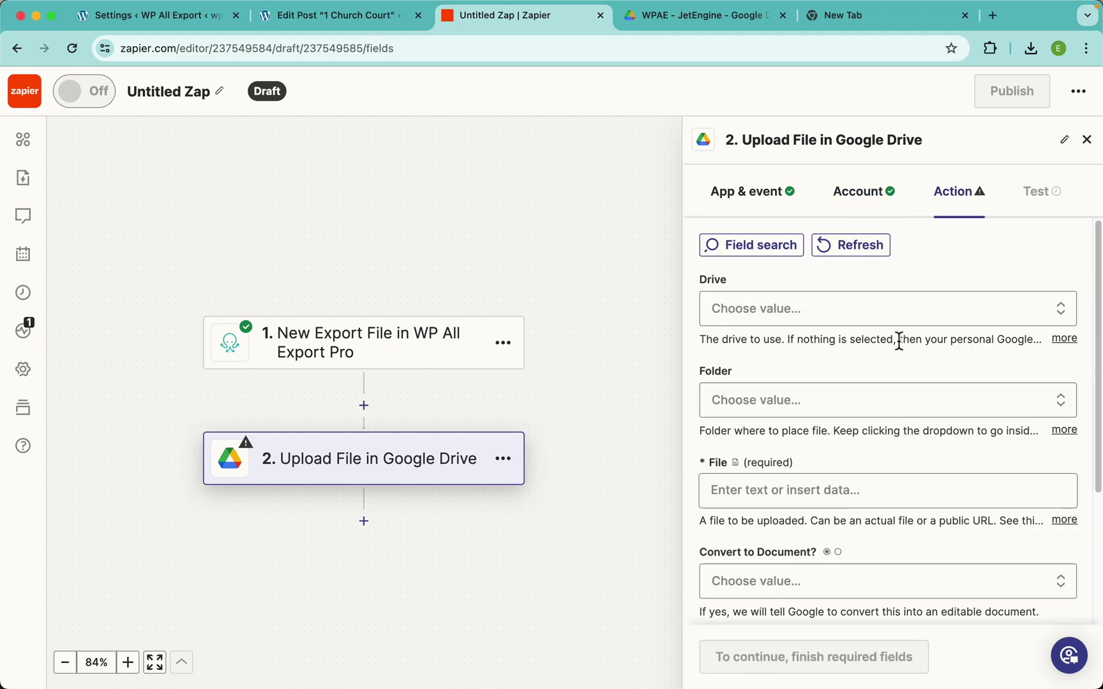
pyautogui.click(804, 314)
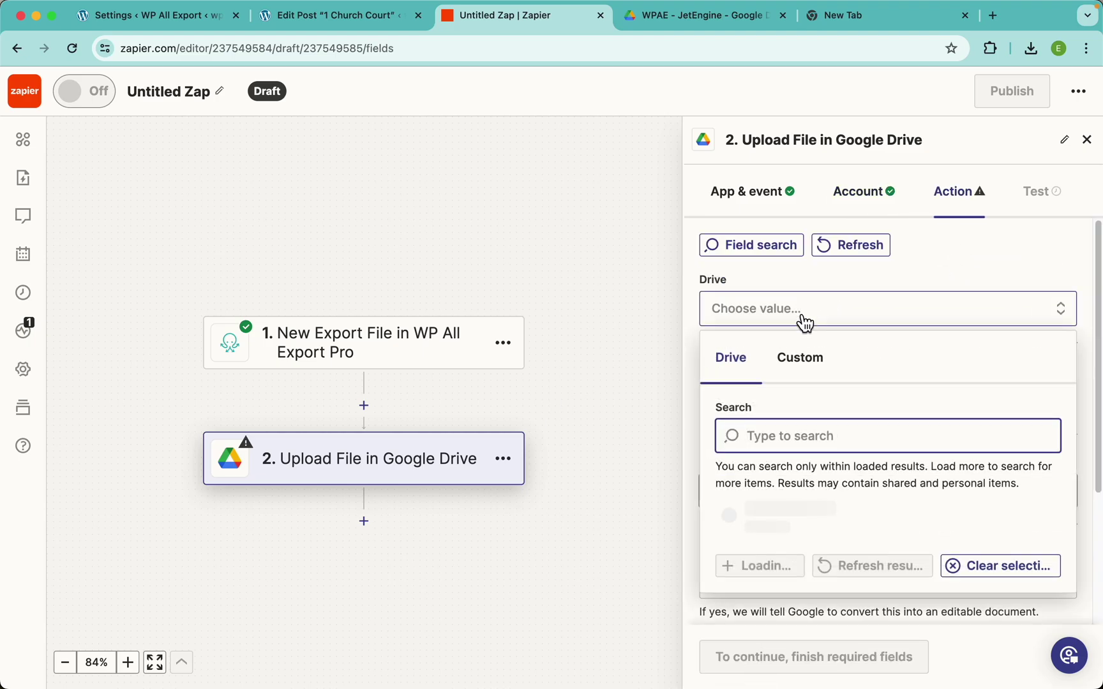
pyautogui.click(789, 565)
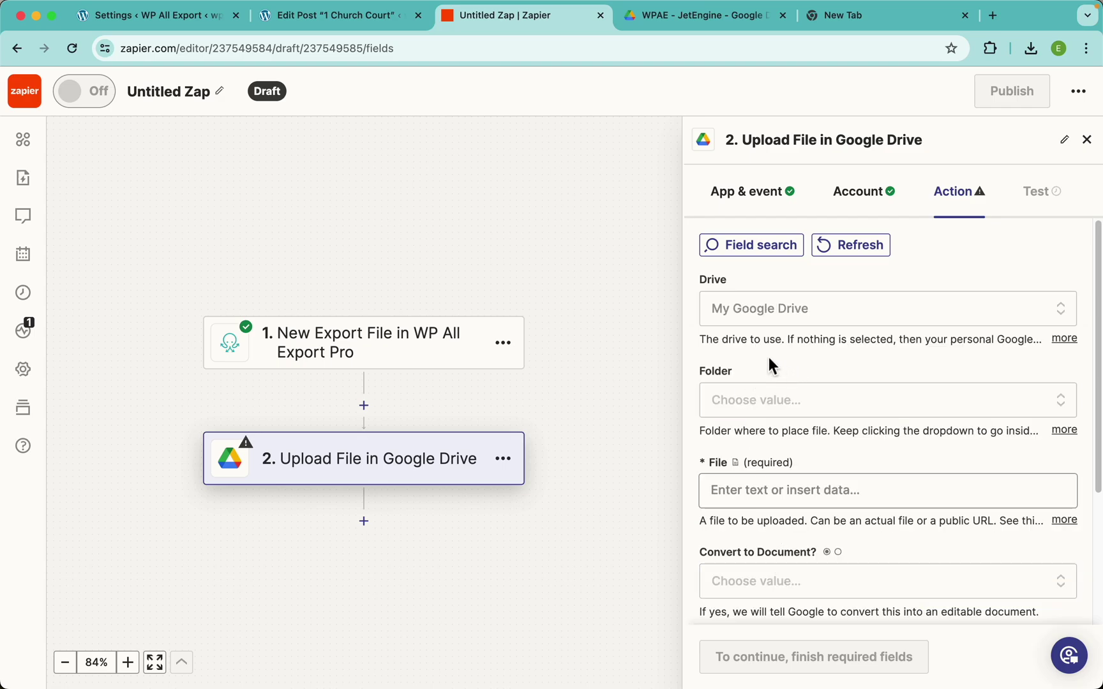
pyautogui.scroll(-4, 776, 358)
pyautogui.click(764, 287)
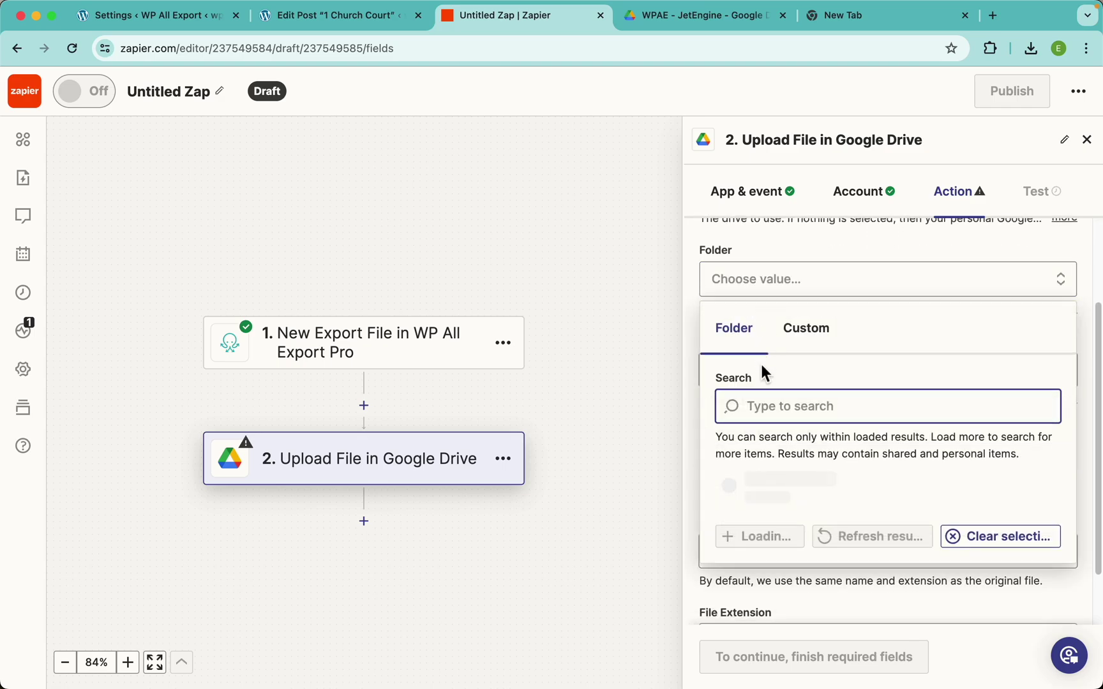
pyautogui.scroll(-2, 805, 460)
pyautogui.click(750, 496)
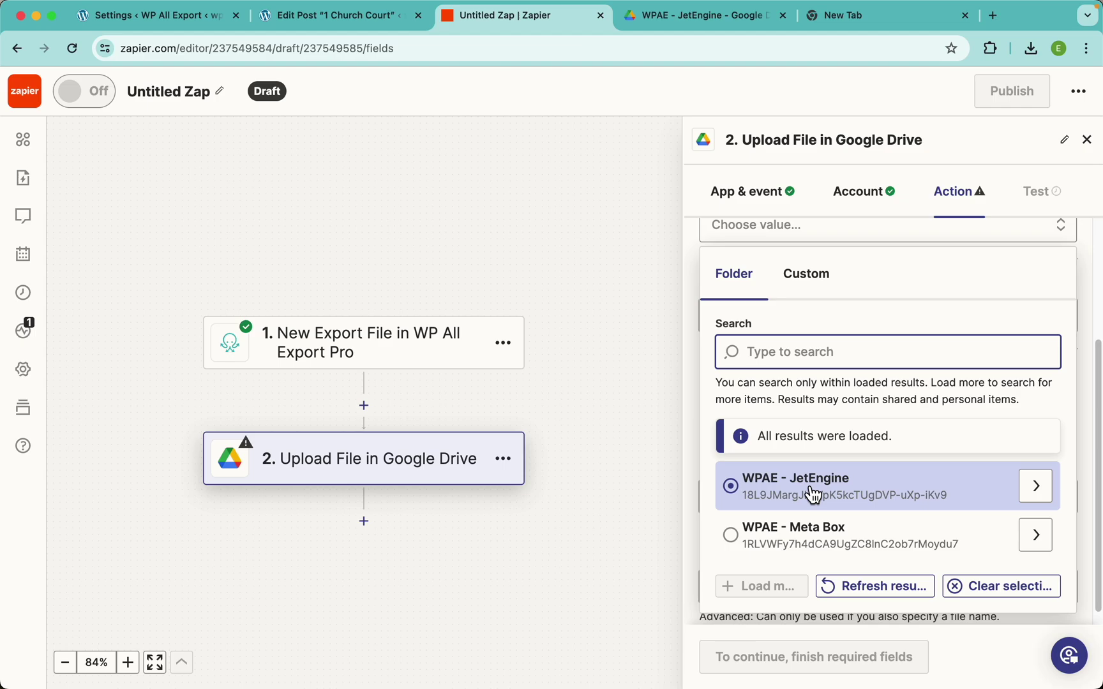
pyautogui.click(893, 487)
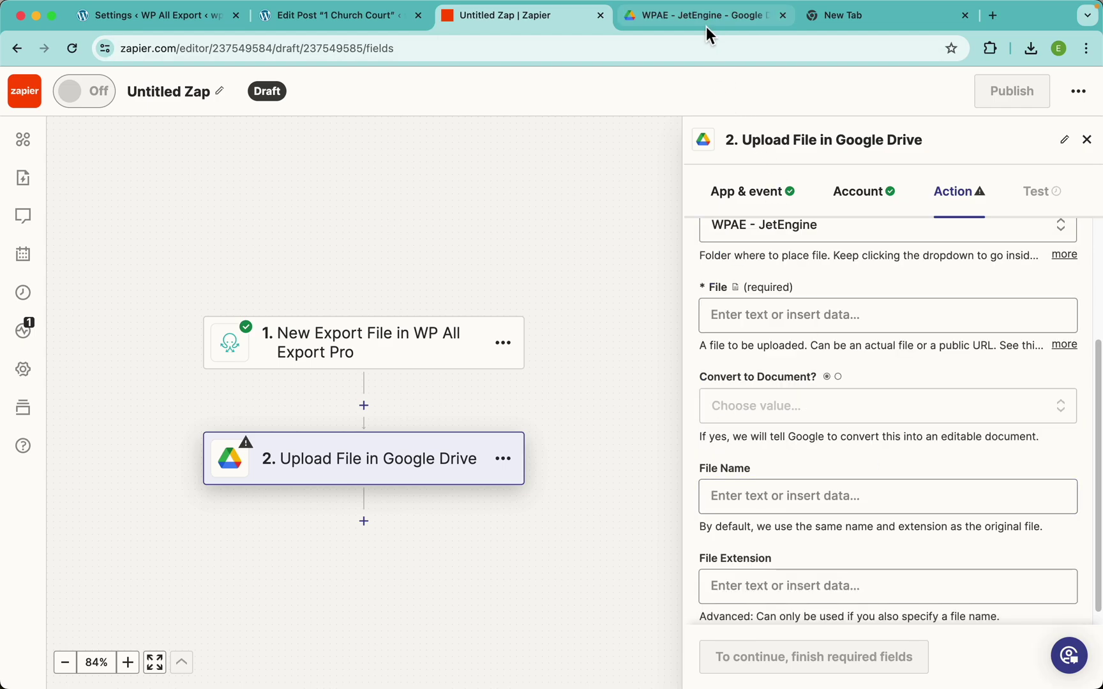
# Reload the WPAE - JetEngine folder in Drive to check it, then return to Zapier
pyautogui.click(706, 24)
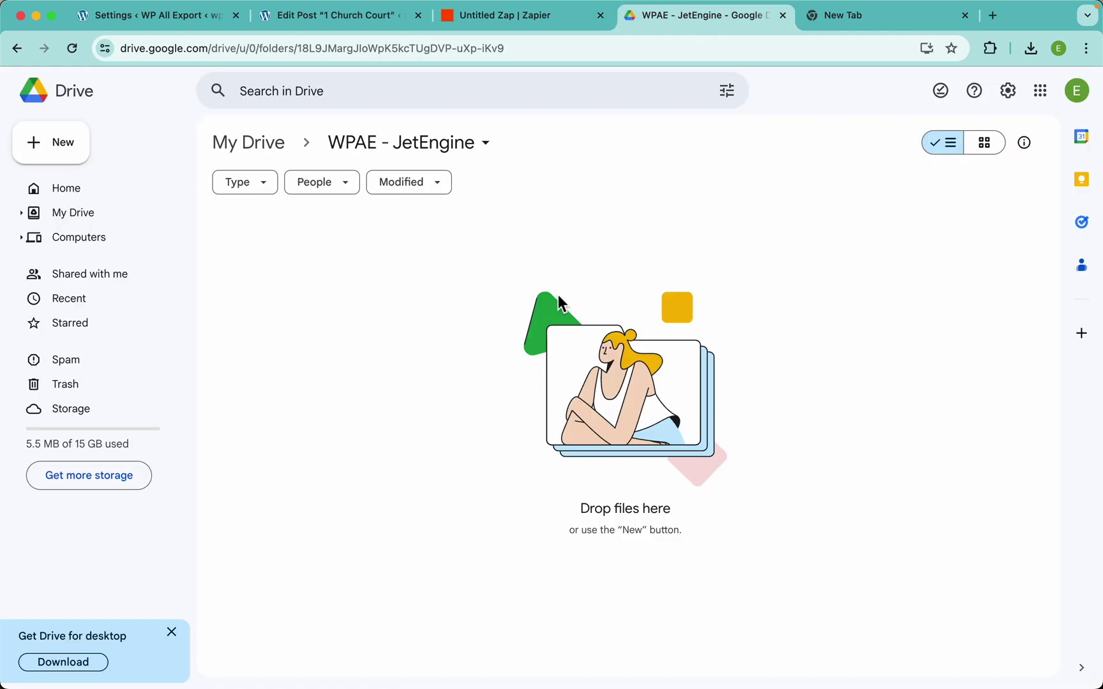
pyautogui.click(72, 48)
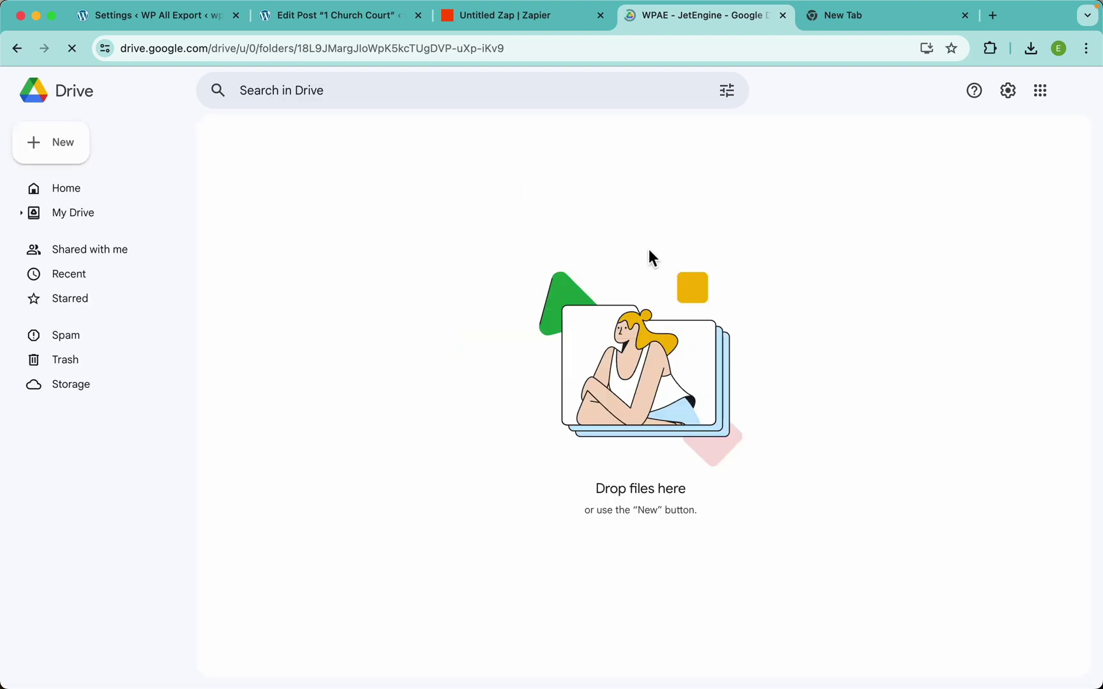
pyautogui.click(497, 25)
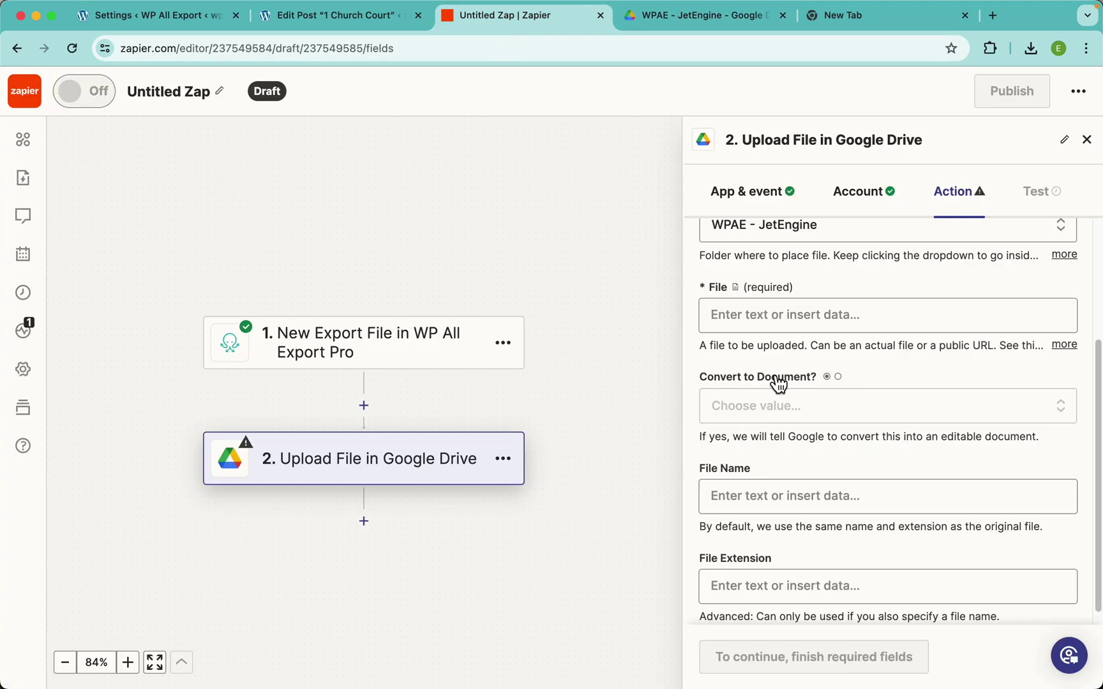
# Map the Export File into the File field and set Convert to Document? to True
pyautogui.click(777, 325)
pyautogui.scroll(-3, 783, 517)
pyautogui.scroll(2, 785, 518)
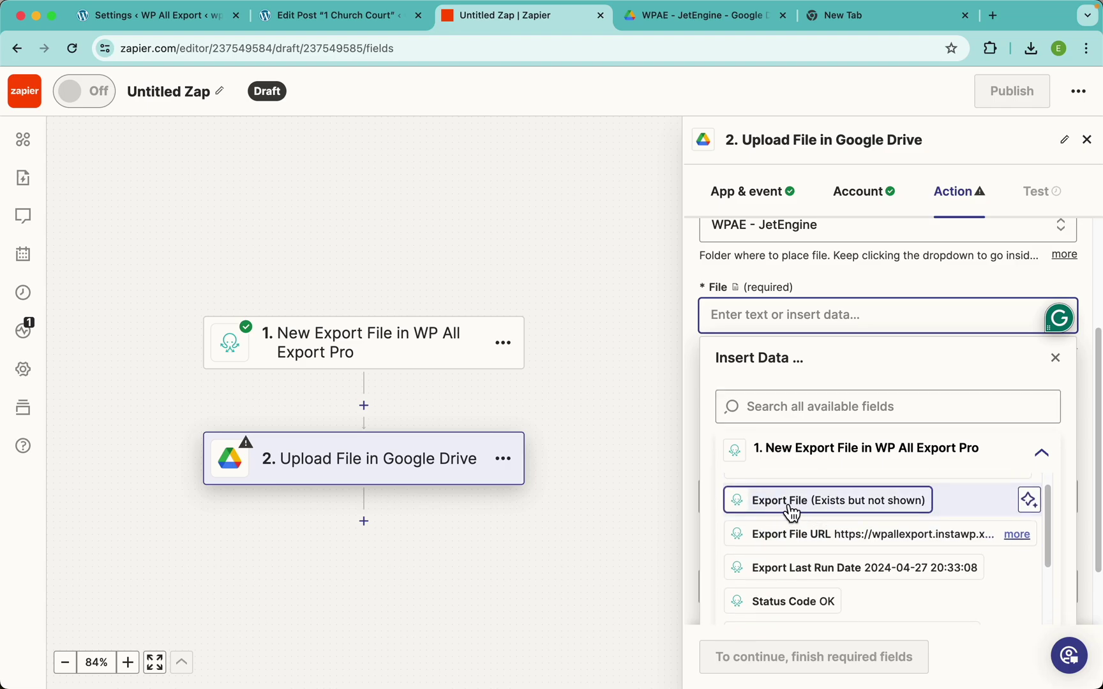
pyautogui.scroll(5, 791, 513)
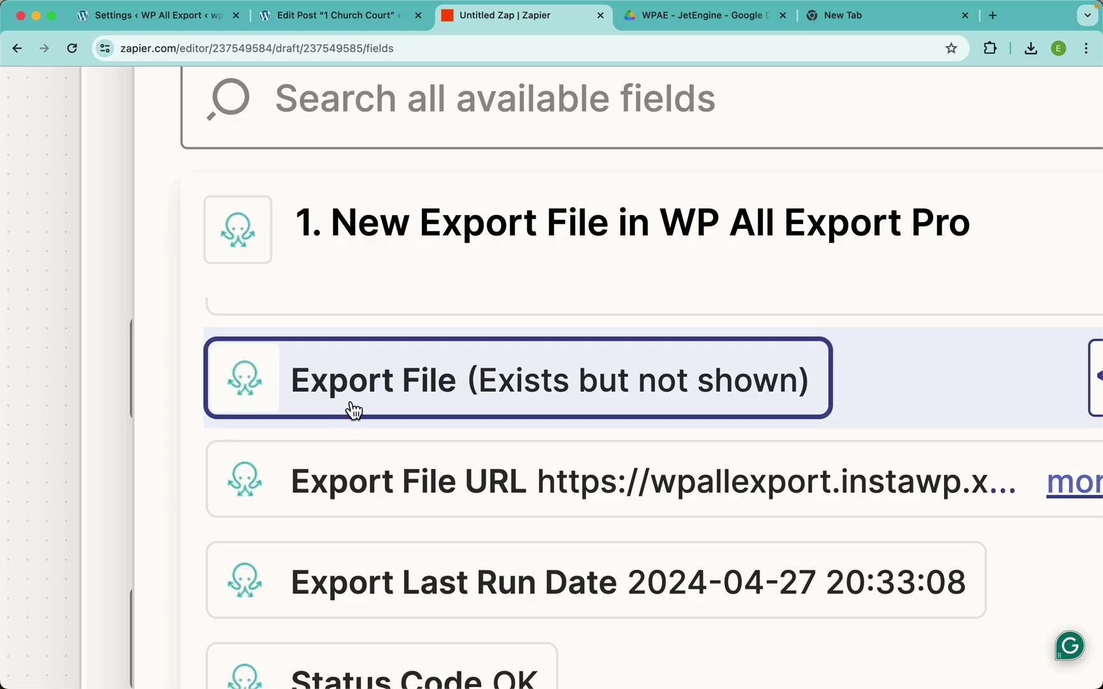
pyautogui.click(450, 396)
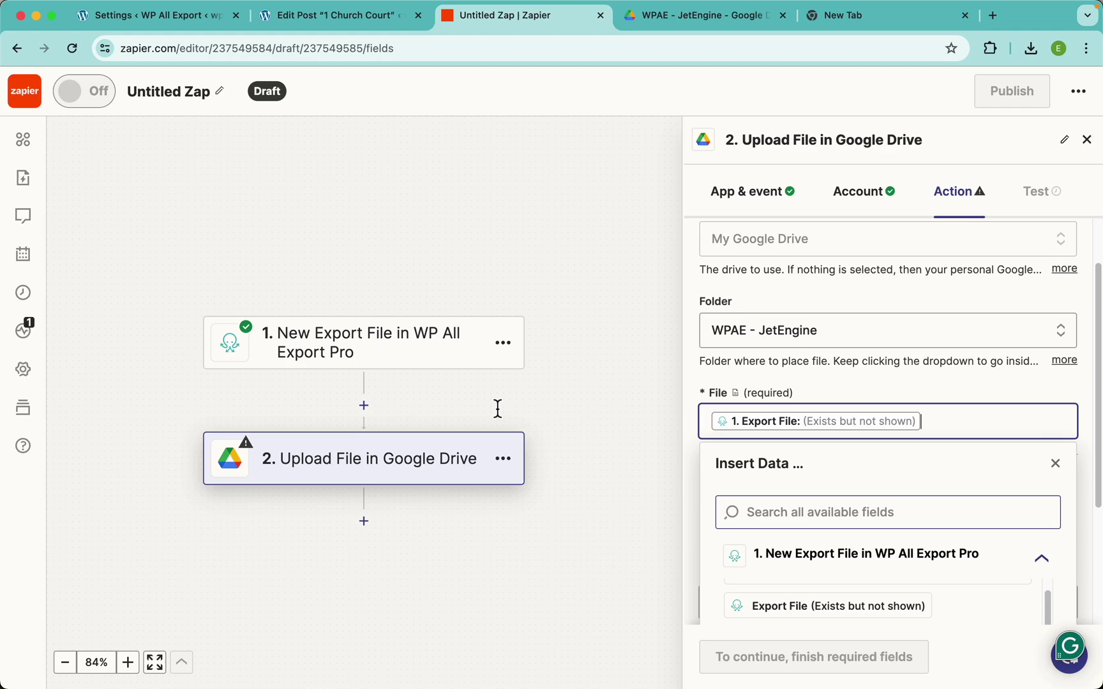
pyautogui.click(791, 397)
pyautogui.scroll(-2, 810, 422)
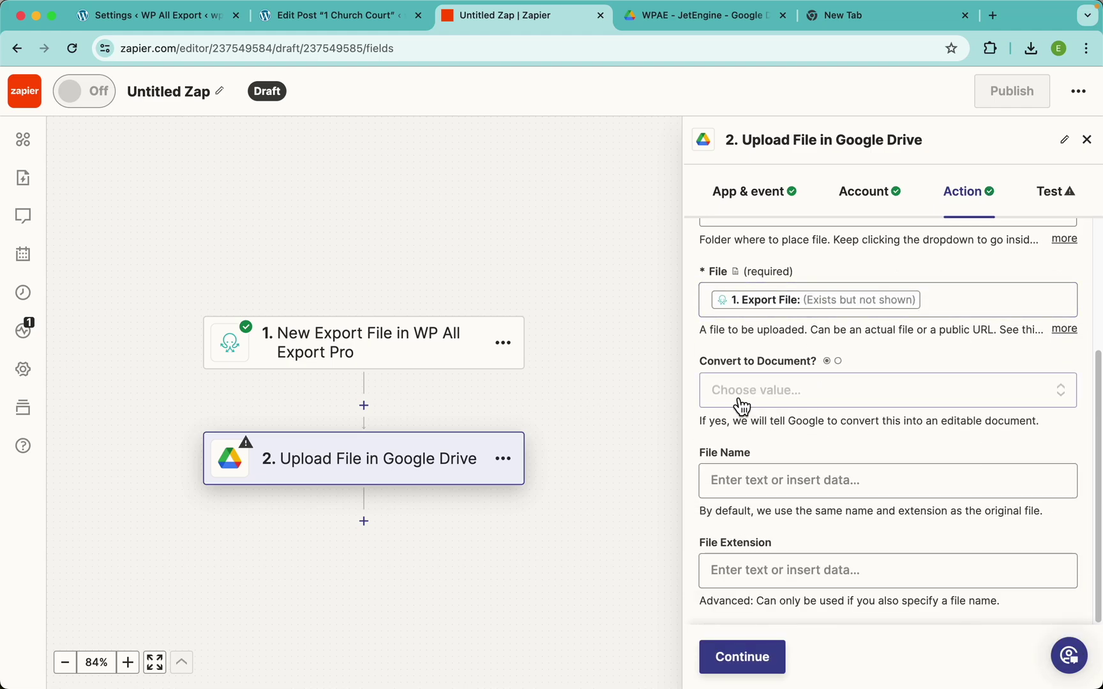
pyautogui.click(776, 399)
pyautogui.click(751, 550)
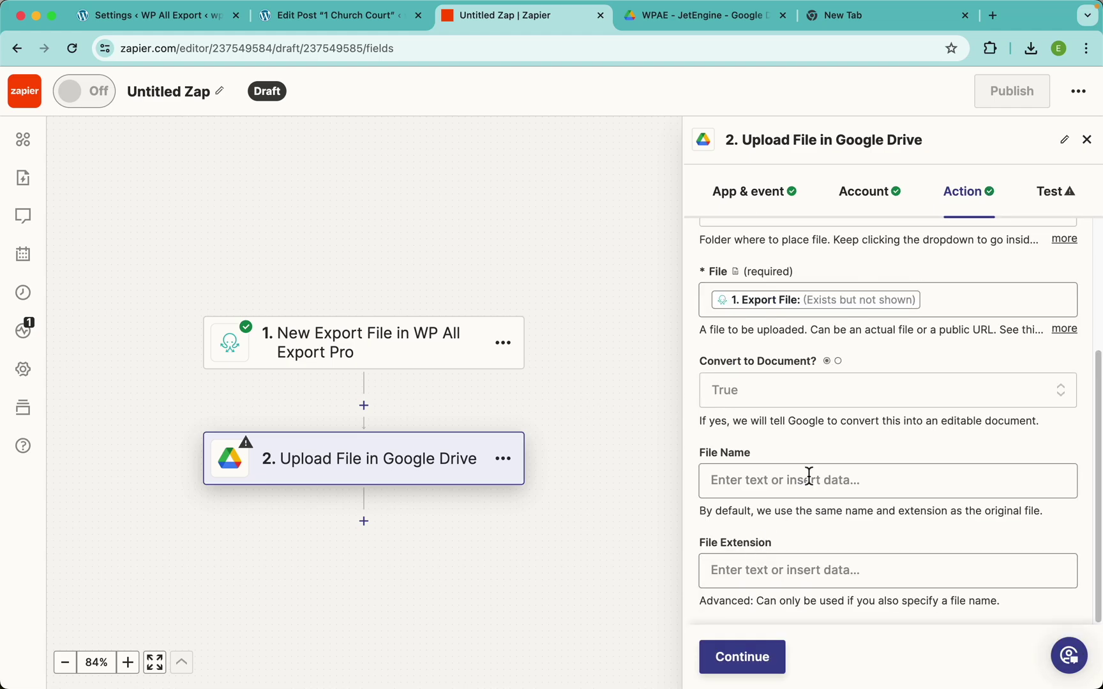
# Map Export Name into File Name and File Type into File Extension, then continue
pyautogui.click(745, 490)
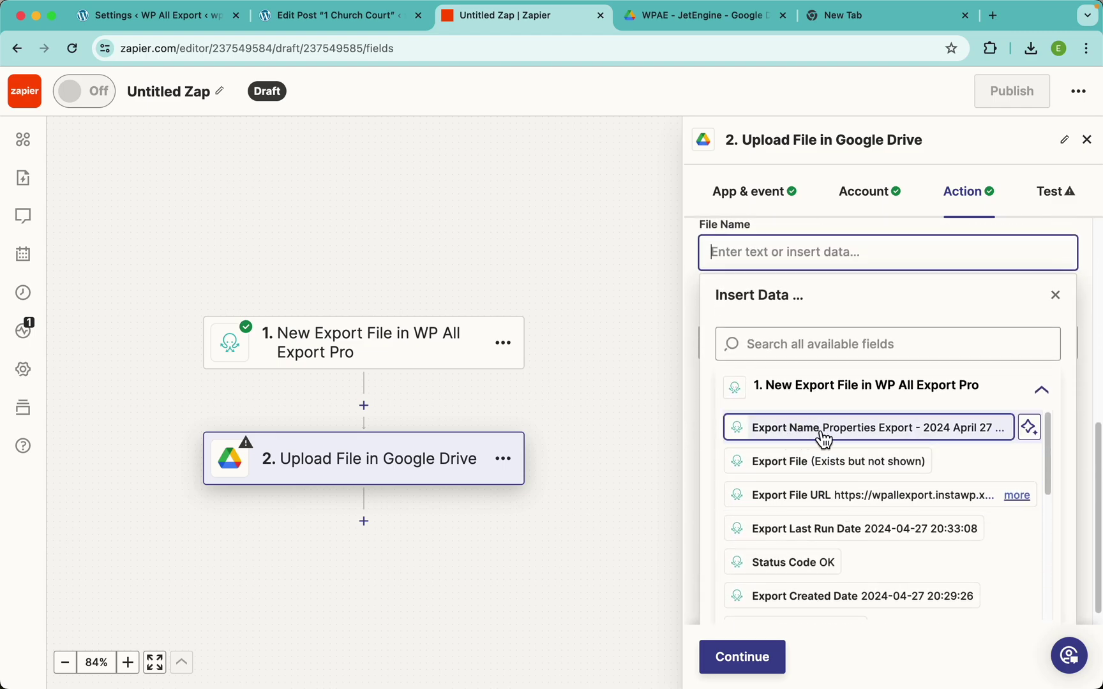
pyautogui.click(813, 436)
pyautogui.click(841, 234)
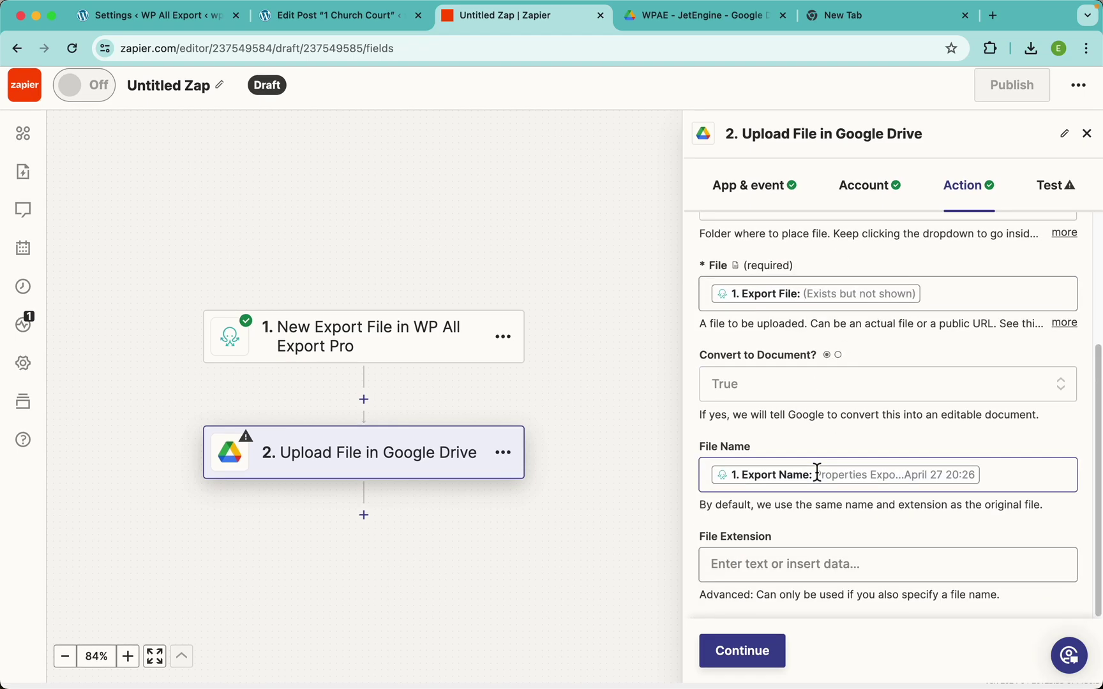
pyautogui.click(755, 573)
pyautogui.scroll(-5, 845, 544)
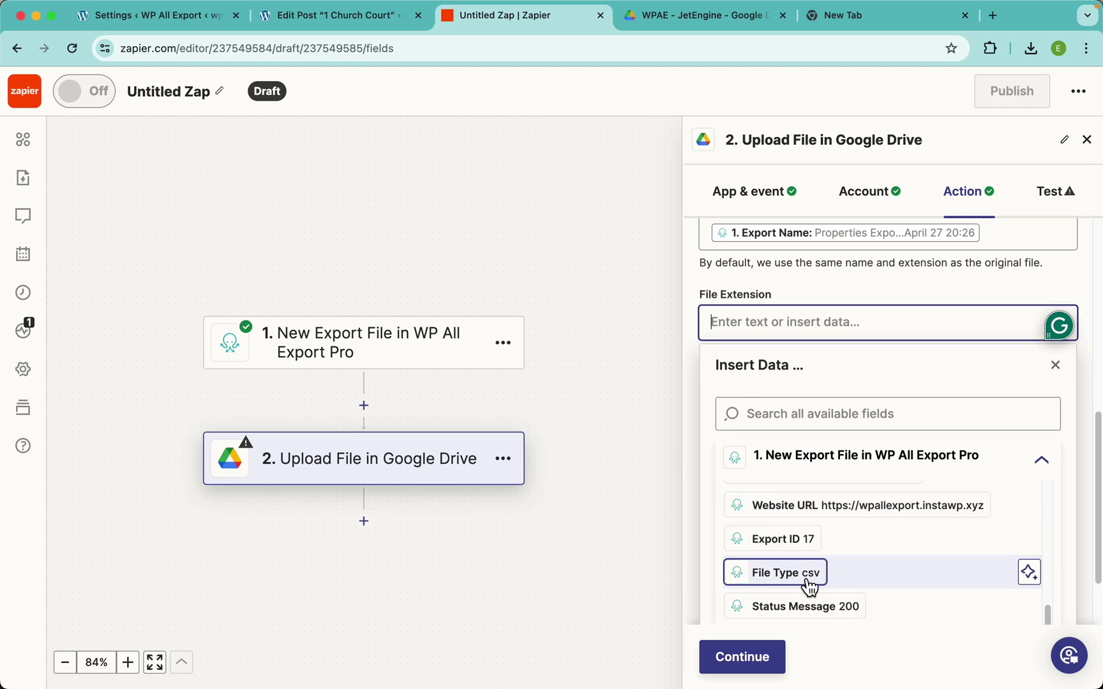
pyautogui.click(803, 589)
pyautogui.click(869, 290)
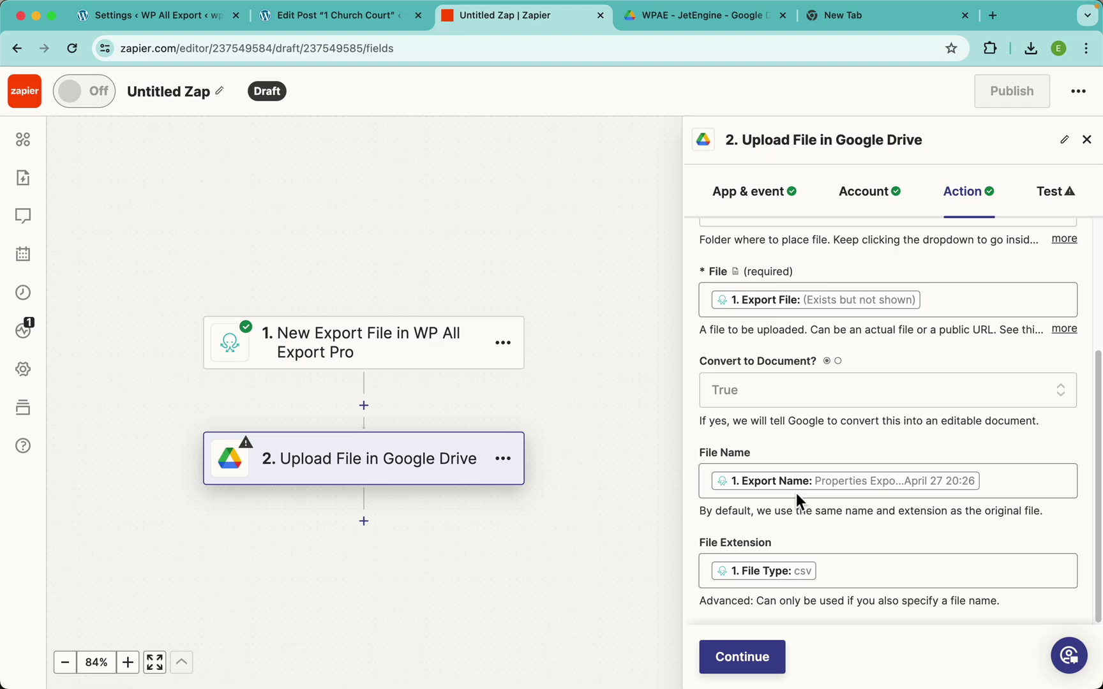
pyautogui.click(744, 657)
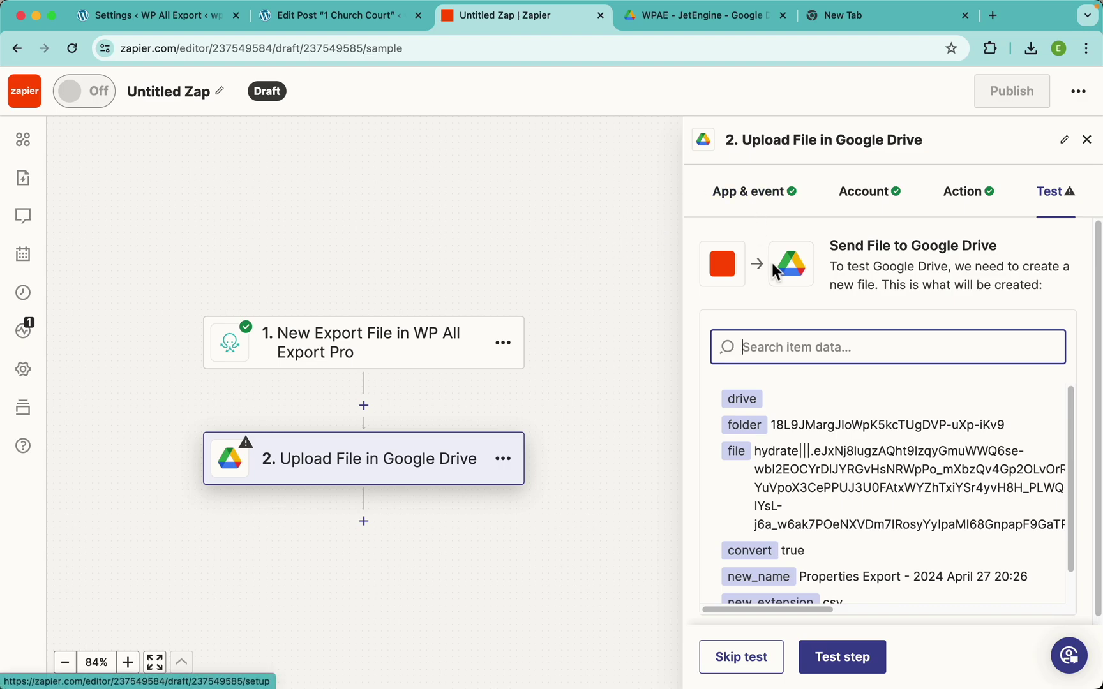
# Test the upload step and confirm the Properties Export sheet appears in the Drive folder
pyautogui.click(208, 18)
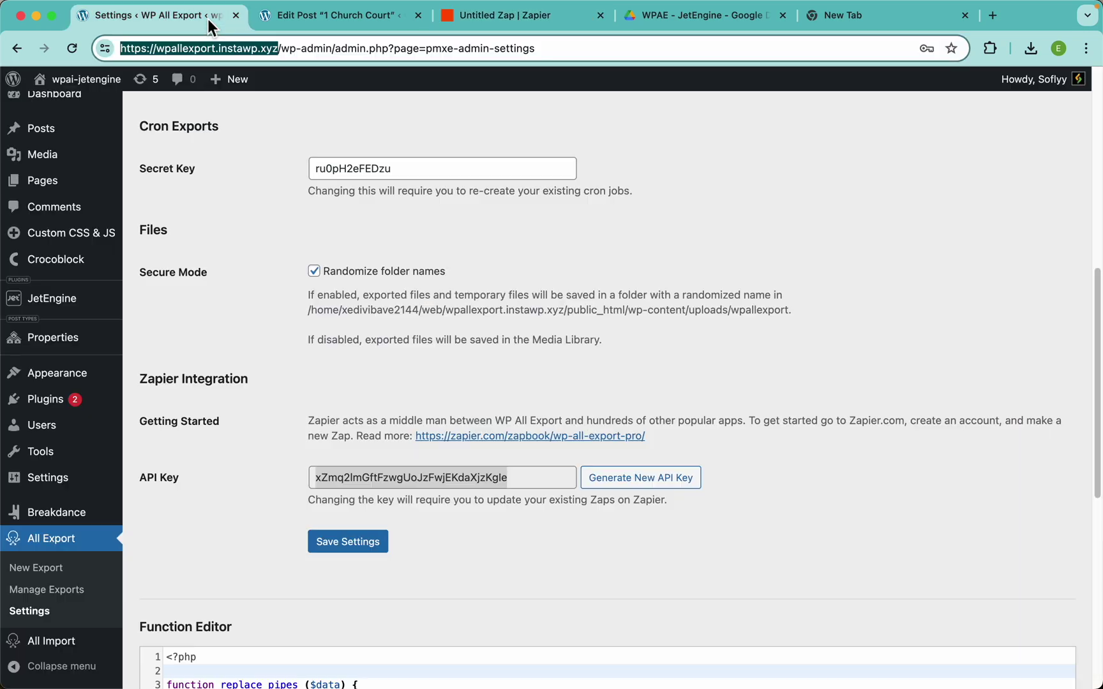
pyautogui.click(19, 590)
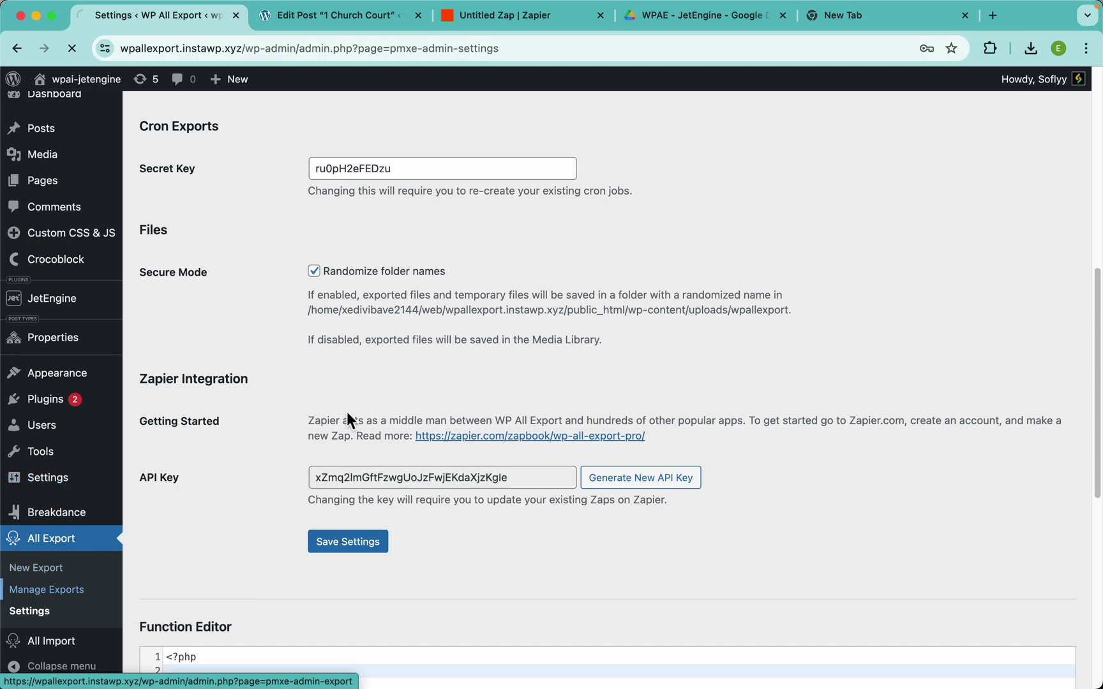
pyautogui.click(682, 23)
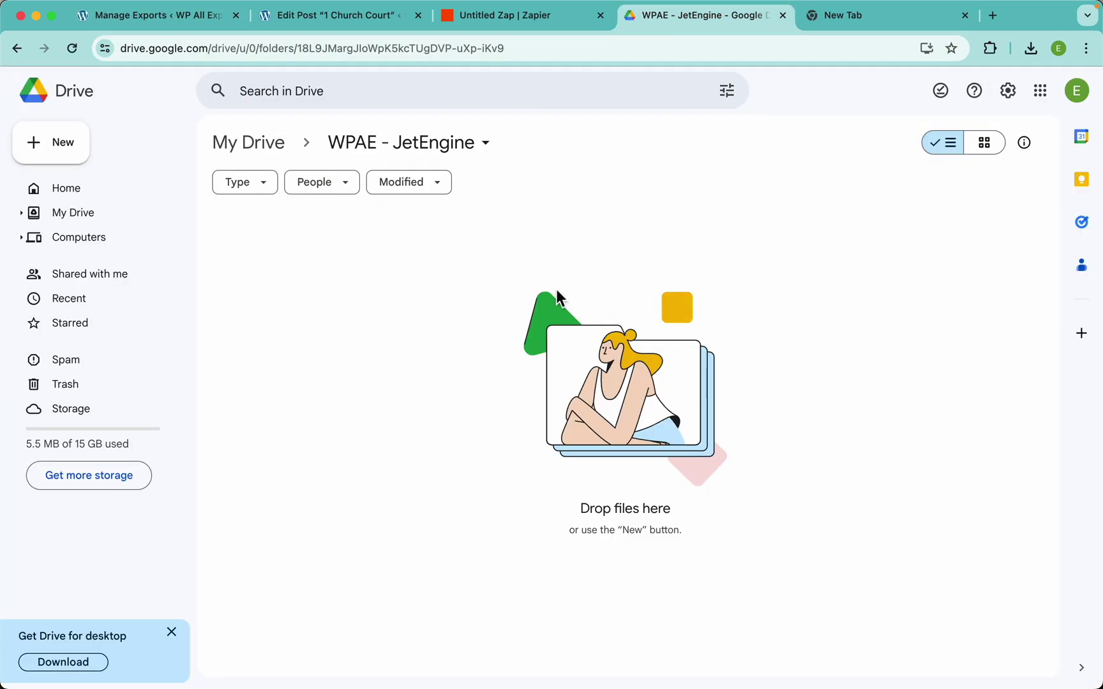
pyautogui.click(514, 18)
pyautogui.click(849, 669)
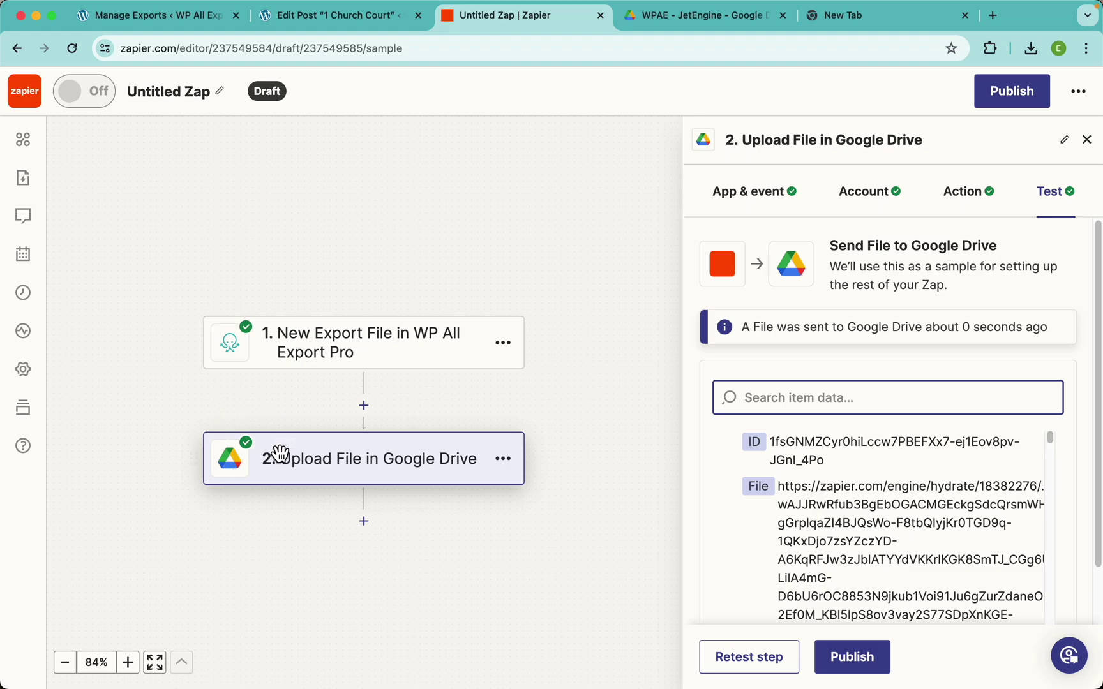
pyautogui.click(649, 18)
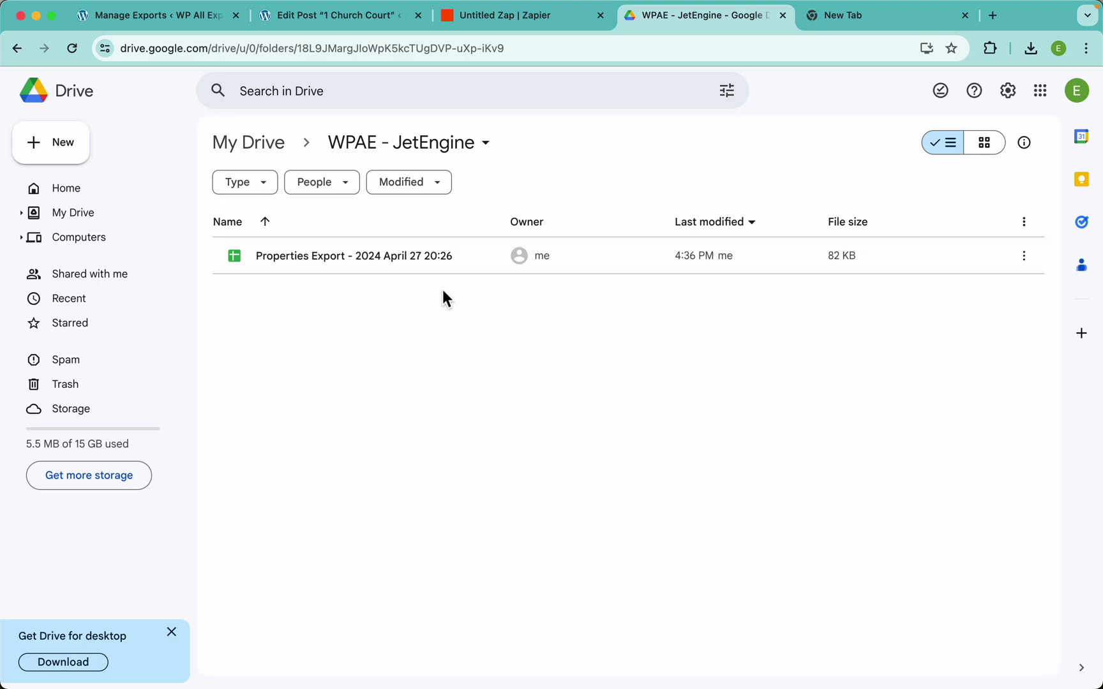
# Open the Properties Export sheet, widen date column A, and select F2:F6 to view the sum
pyautogui.click(344, 264)
pyautogui.doubleClick(343, 261)
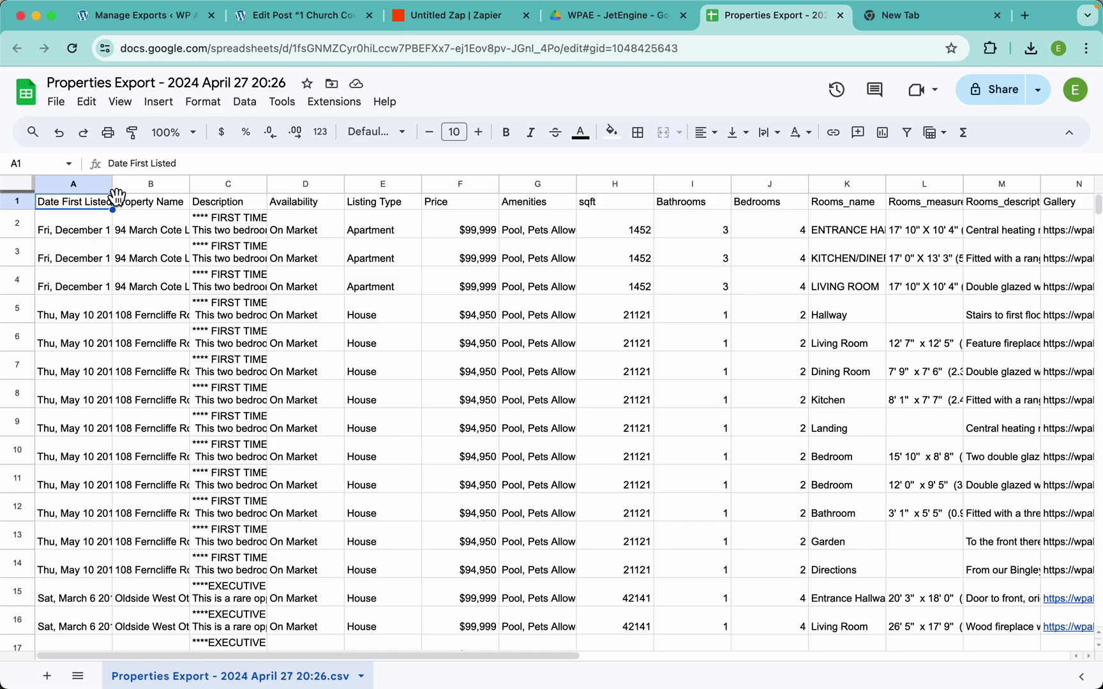
pyautogui.moveTo(113, 185); pyautogui.dragTo(171, 187)
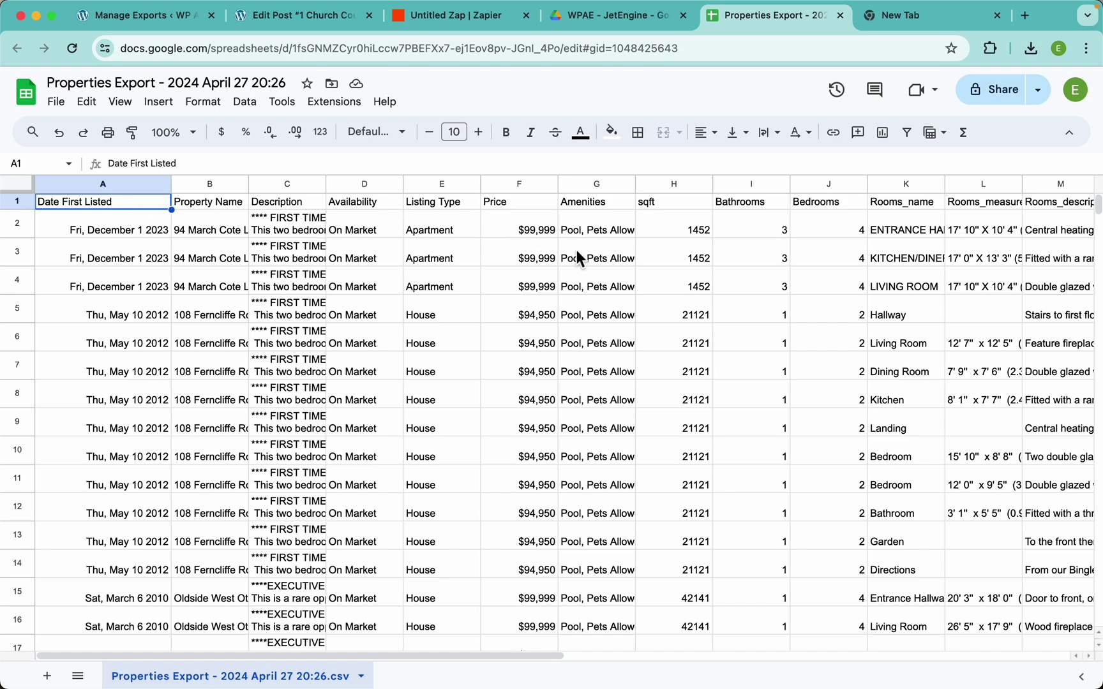
pyautogui.moveTo(525, 230); pyautogui.dragTo(503, 345)
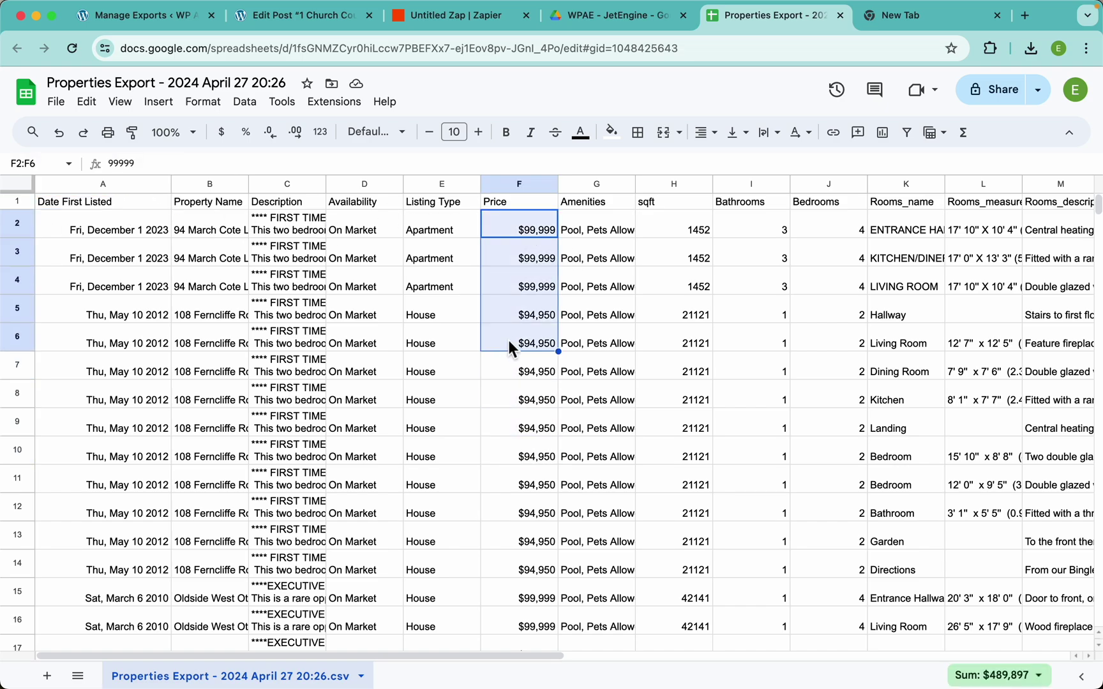
# Widen the Rooms_name column K and Gallery column N, then close the spreadsheet
pyautogui.hscroll(10, 658, 288)
pyautogui.hscroll(2, 658, 288)
pyautogui.moveTo(278, 186); pyautogui.dragTo(358, 185)
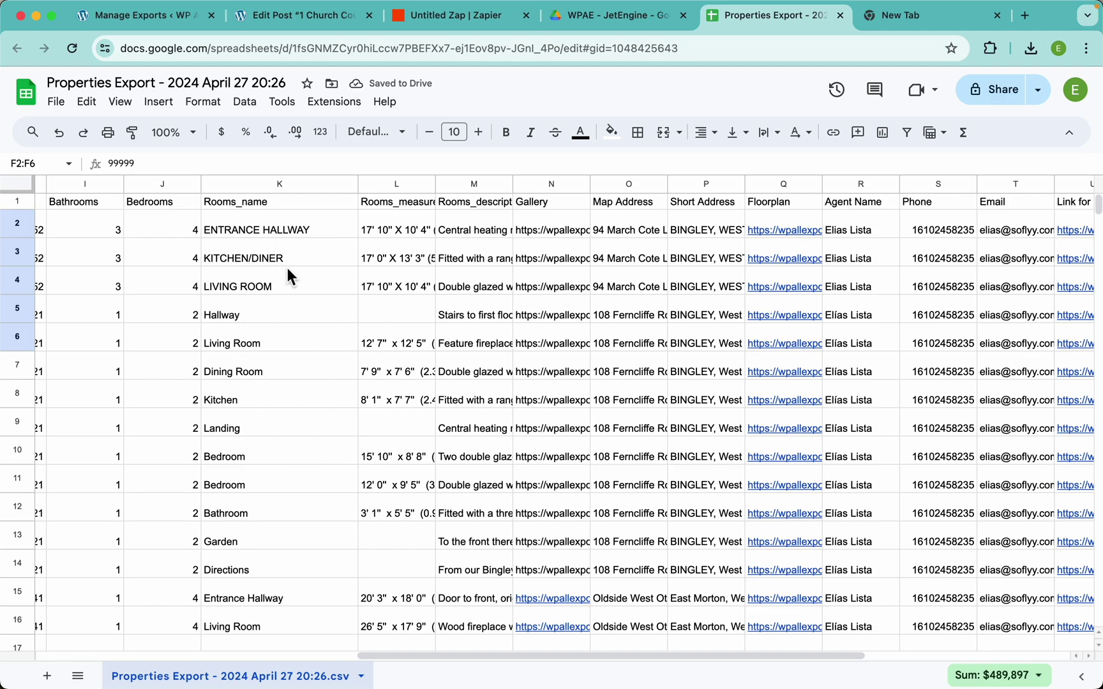
pyautogui.hscroll(6, 618, 339)
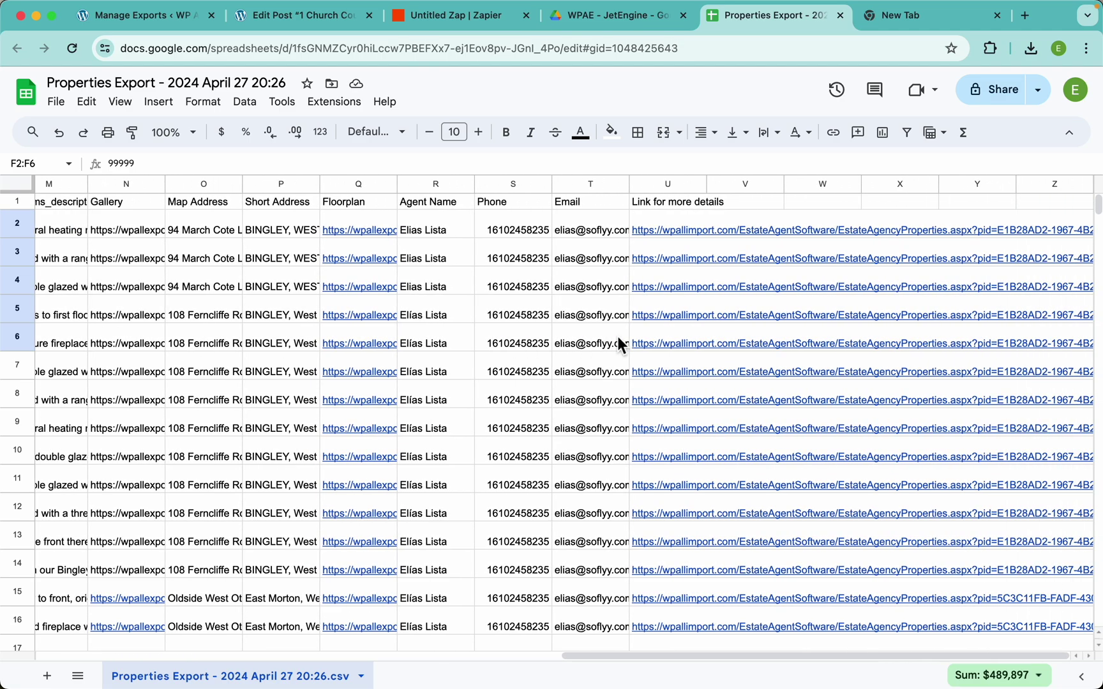
pyautogui.hscroll(-1, 232, 215)
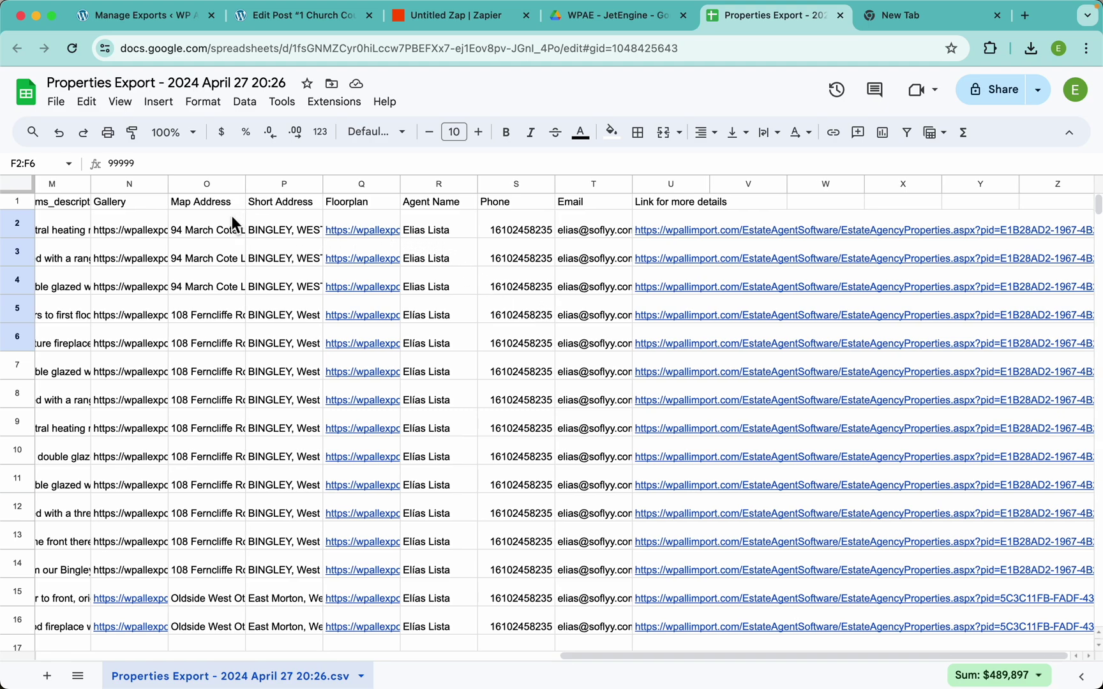
pyautogui.moveTo(202, 185); pyautogui.dragTo(670, 185)
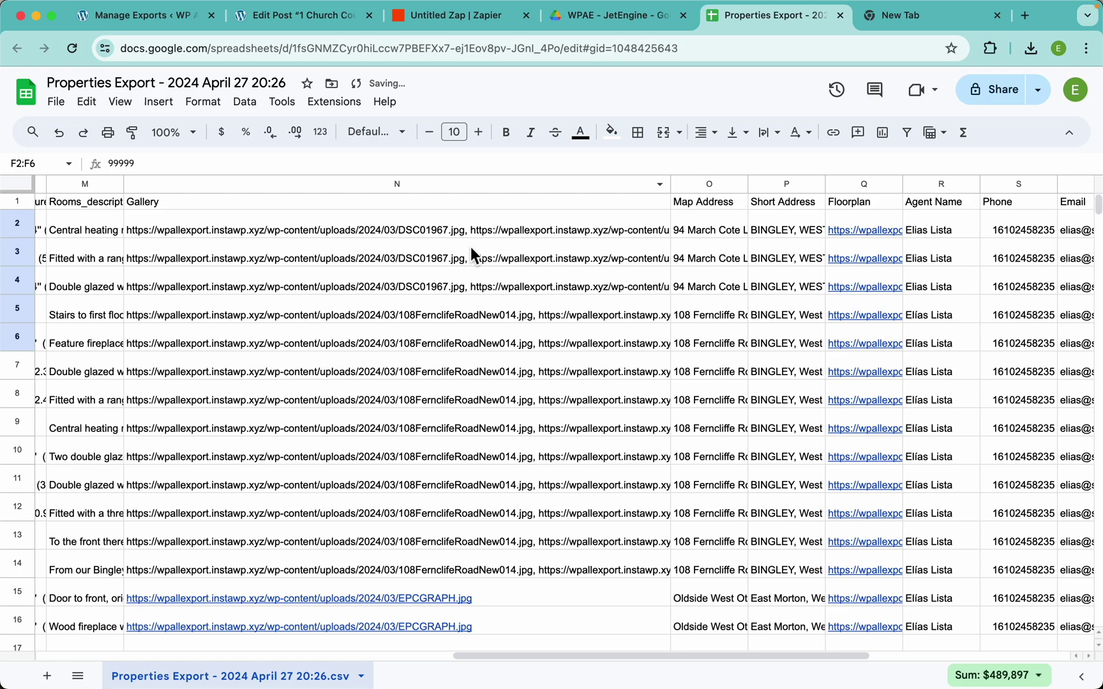
pyautogui.hscroll(-15, 448, 257)
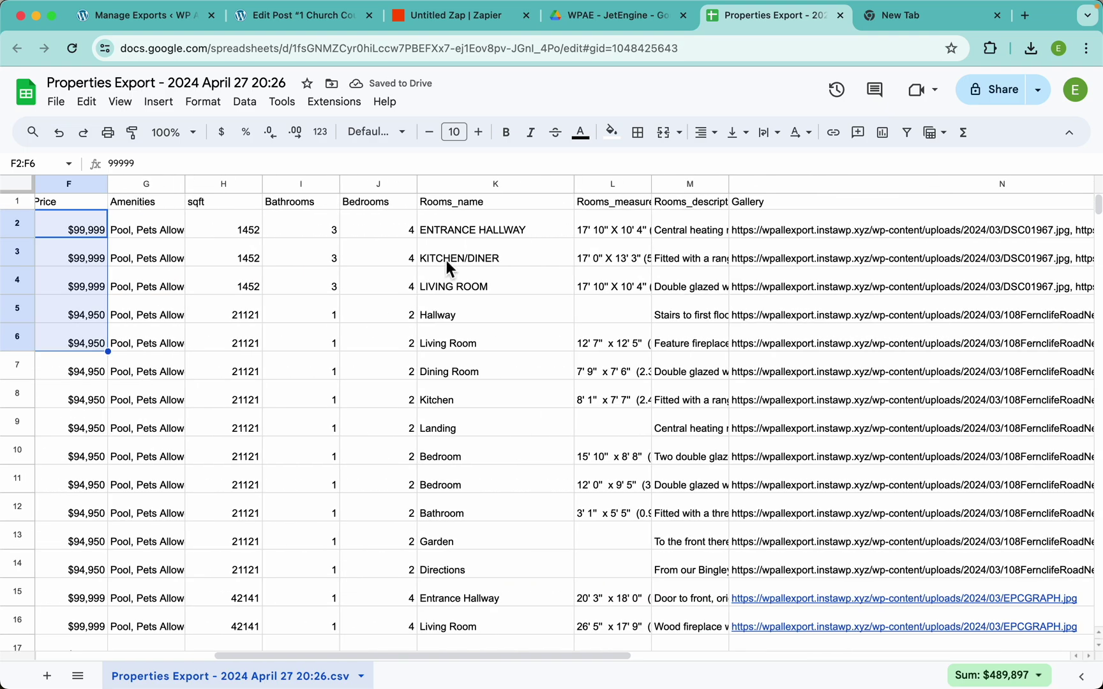
pyautogui.hscroll(-1, 446, 259)
pyautogui.hscroll(-1, 341, 228)
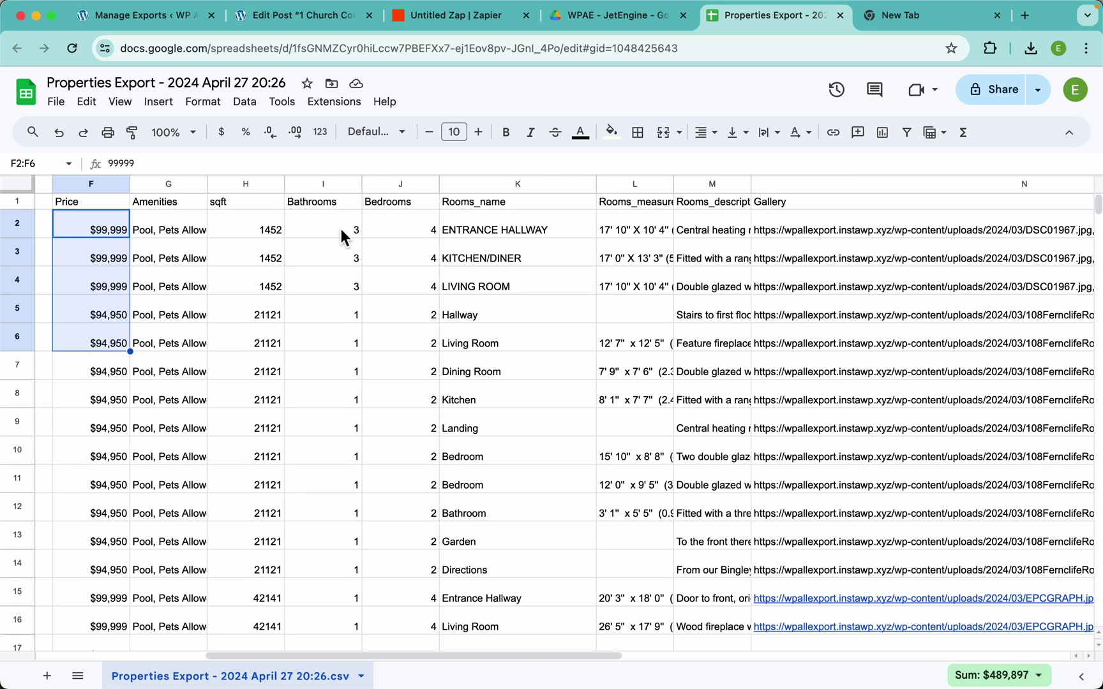
pyautogui.hscroll(-6, 342, 229)
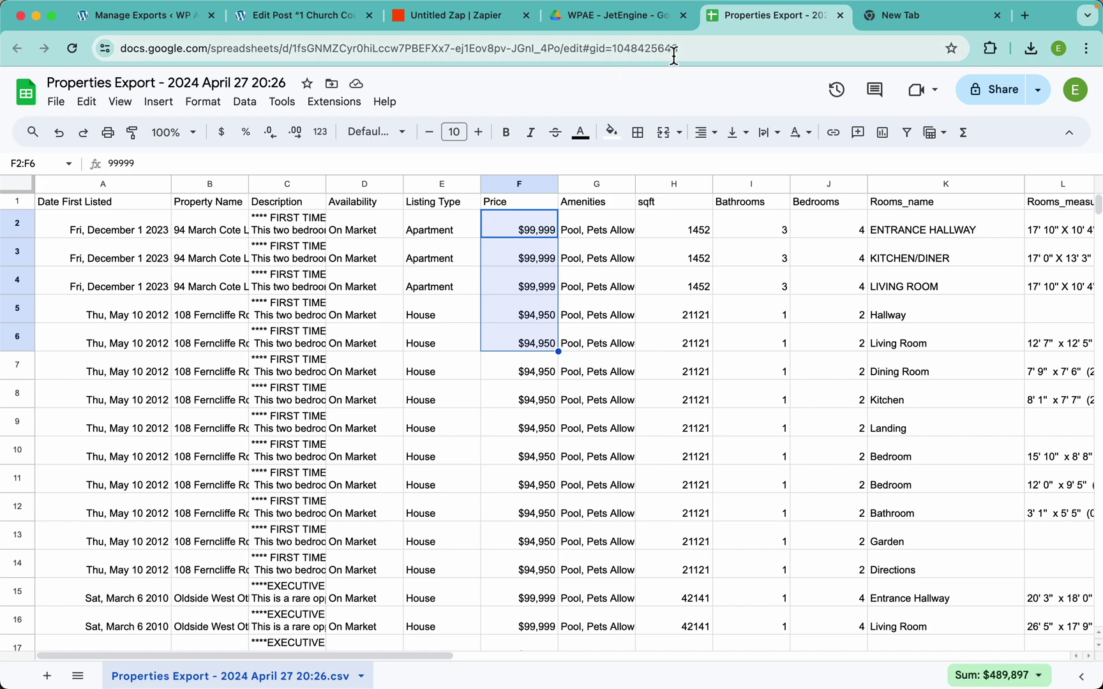
pyautogui.click(840, 15)
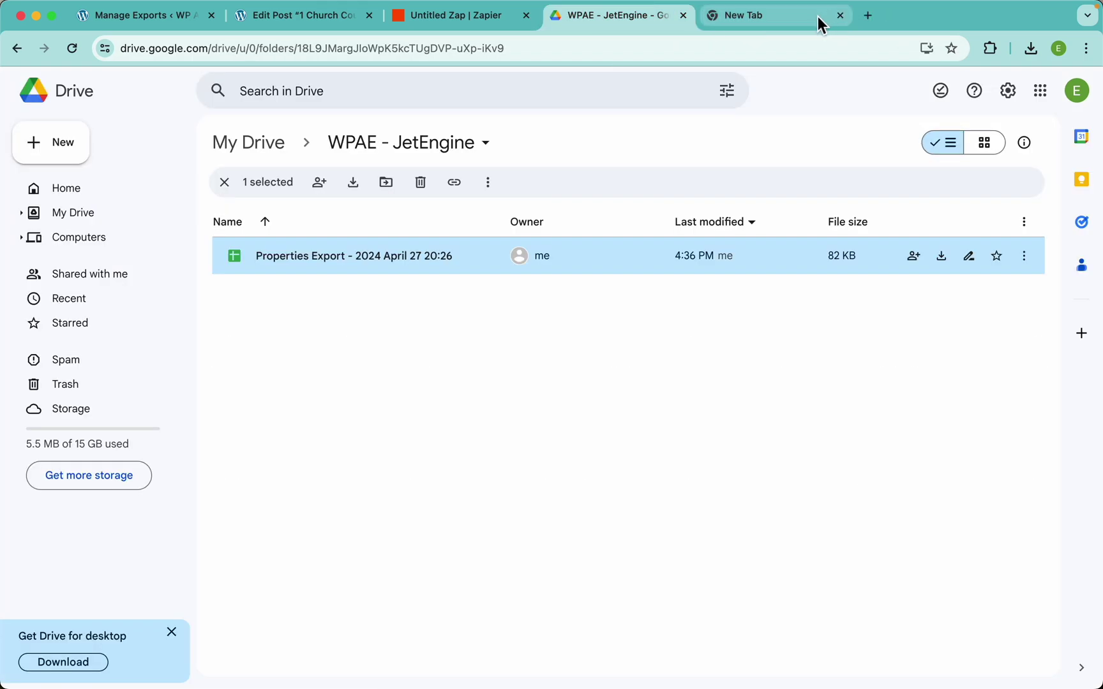
# Rename the untitled Zap to 'JetEngine Export' and publish it as v1
pyautogui.click(841, 16)
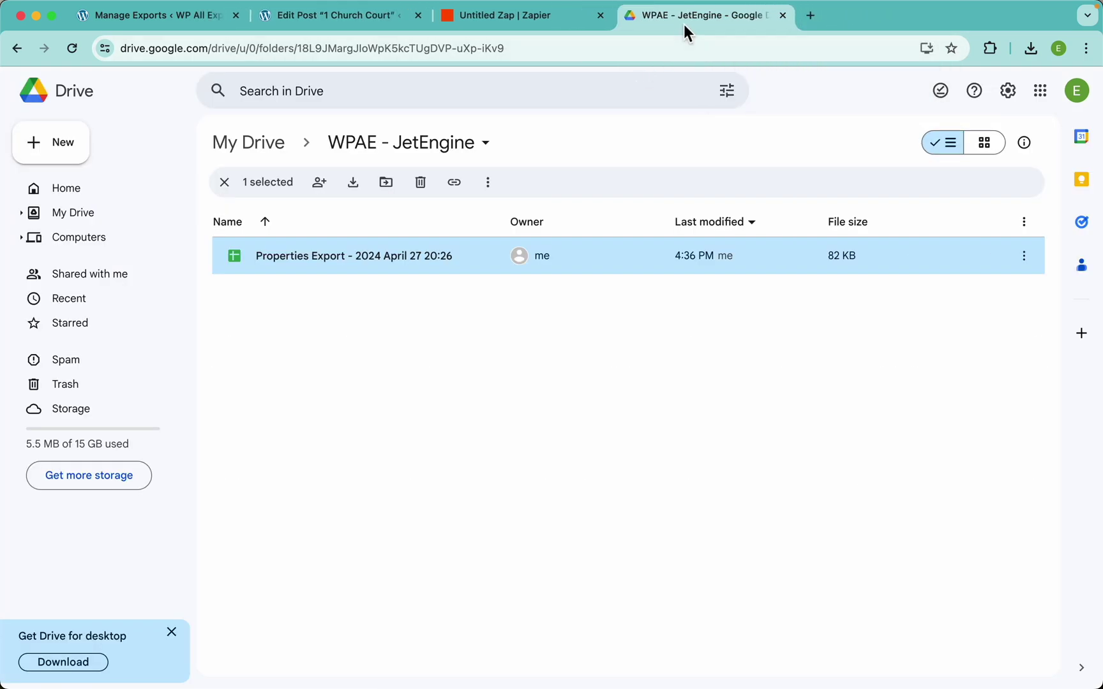
pyautogui.click(512, 18)
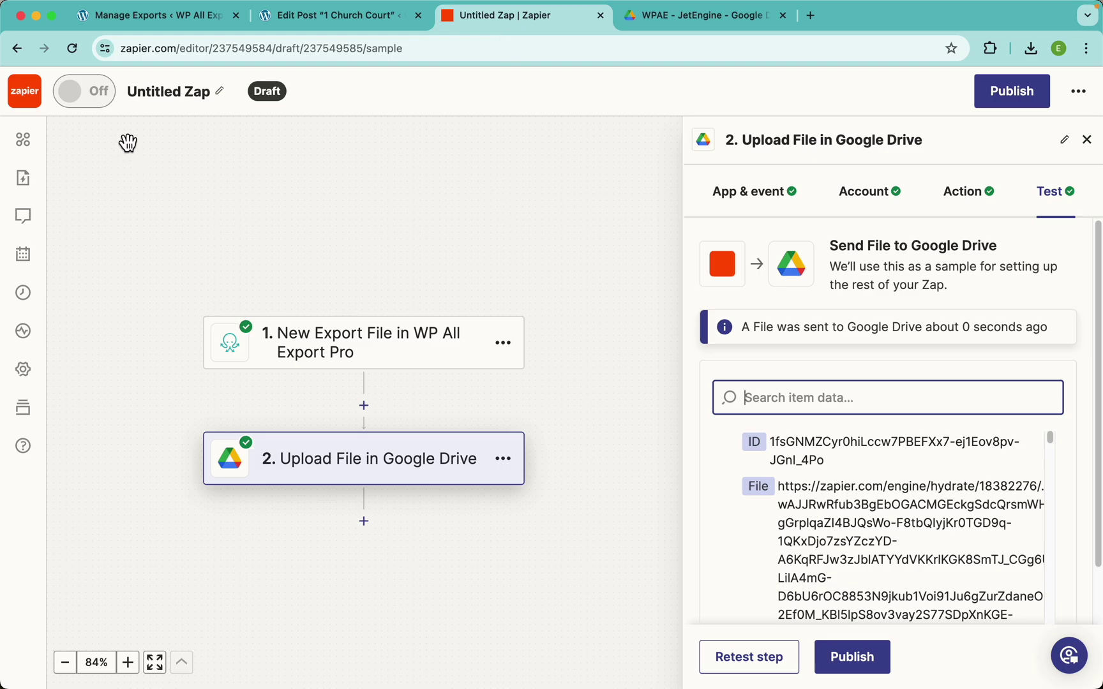
pyautogui.click(163, 89)
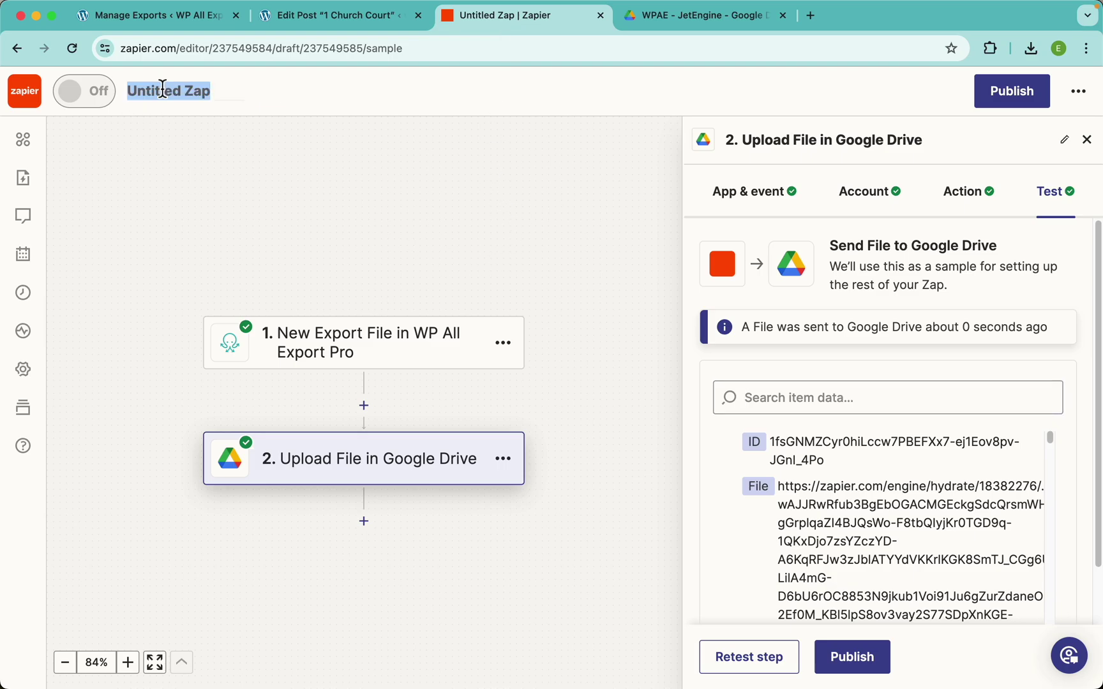
pyautogui.write('Jet')
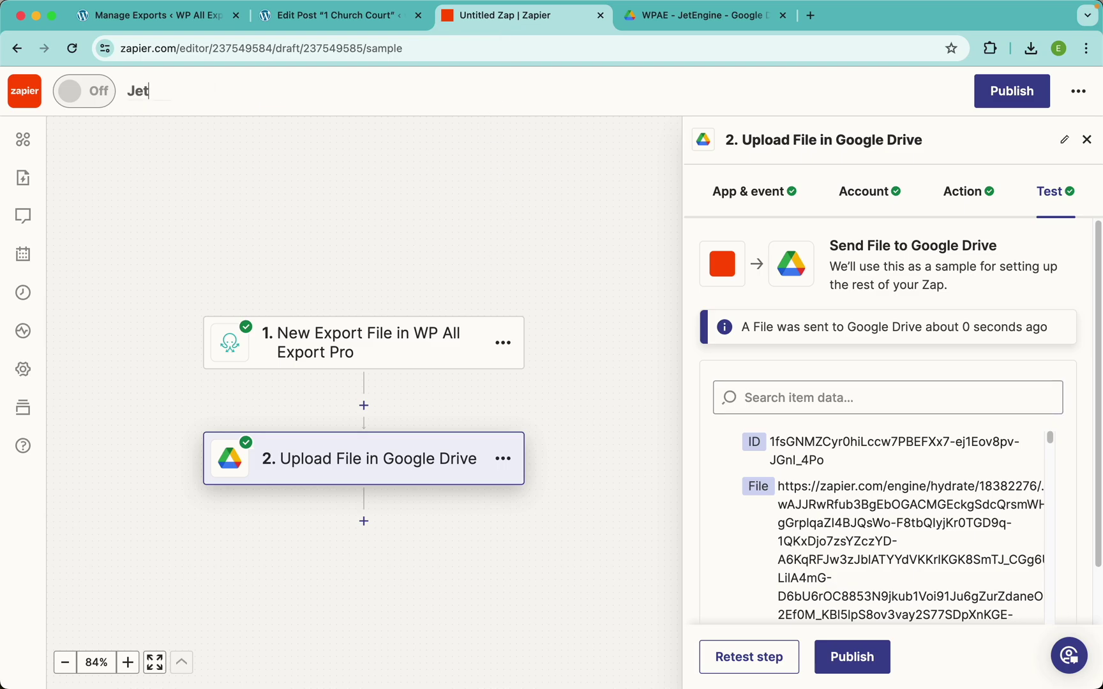
pyautogui.write('Engine Export')
pyautogui.press('Return')
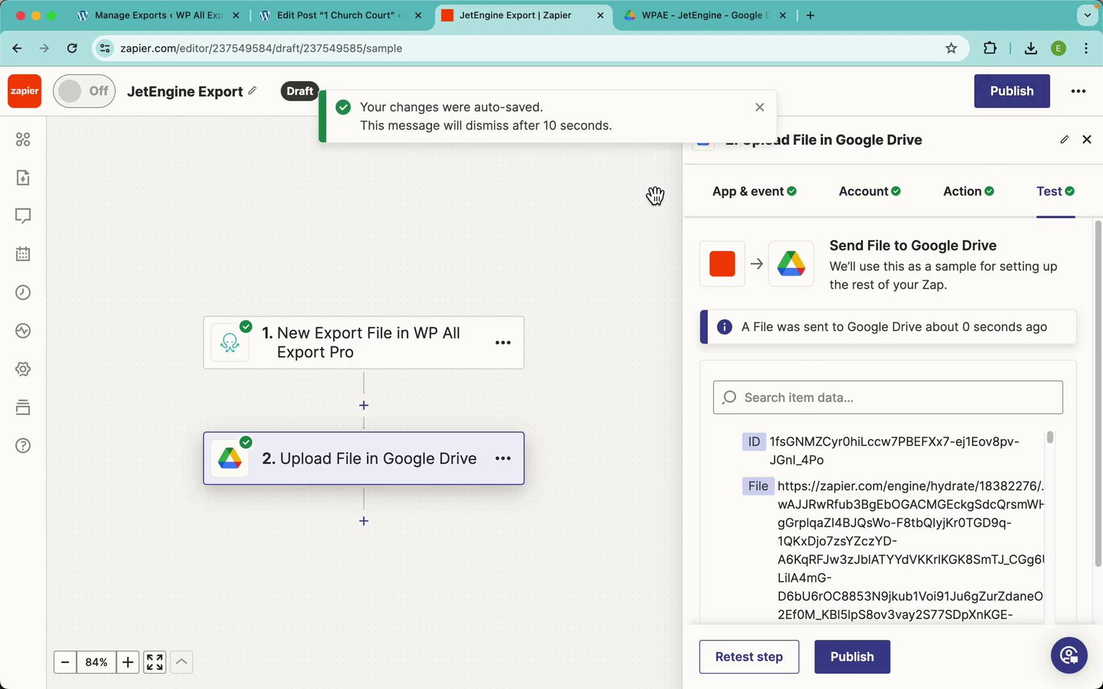
pyautogui.click(1008, 92)
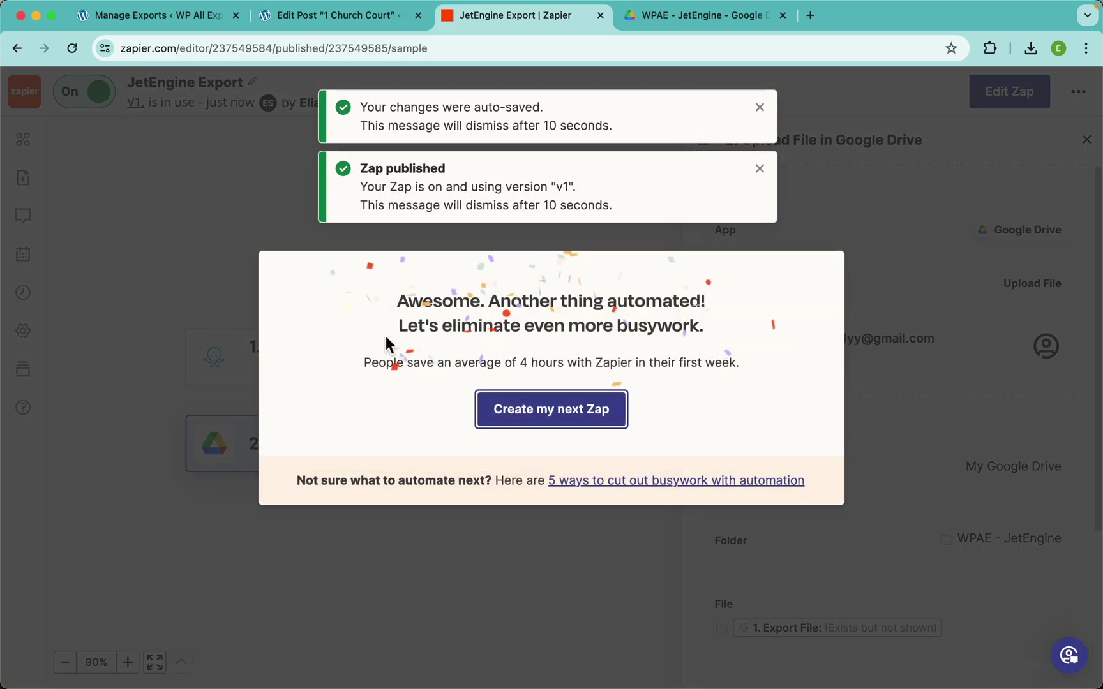
pyautogui.click(182, 264)
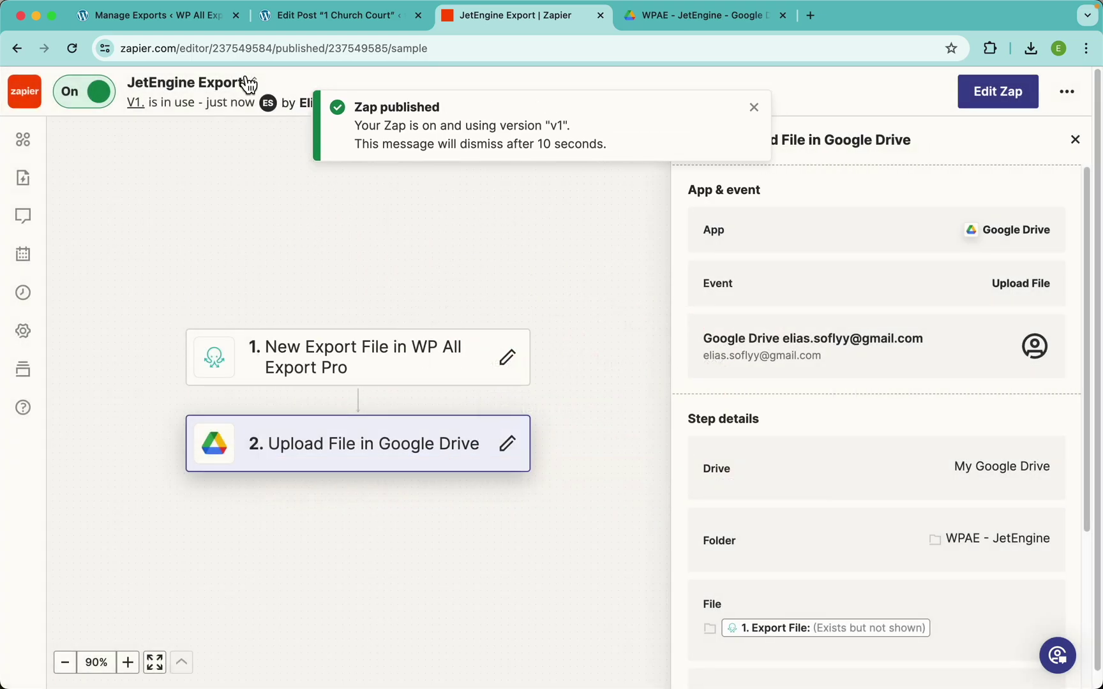
# Rerun the Properties Export from Manage Exports, confirming the run to export all 74 records
pyautogui.click(186, 19)
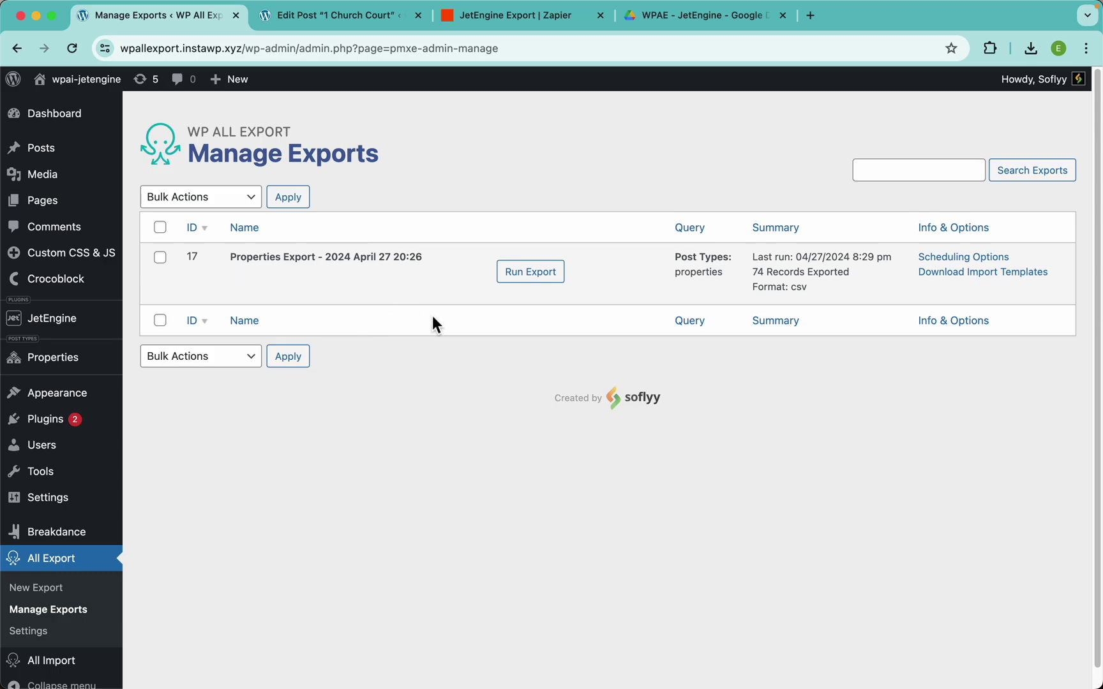
pyautogui.click(674, 21)
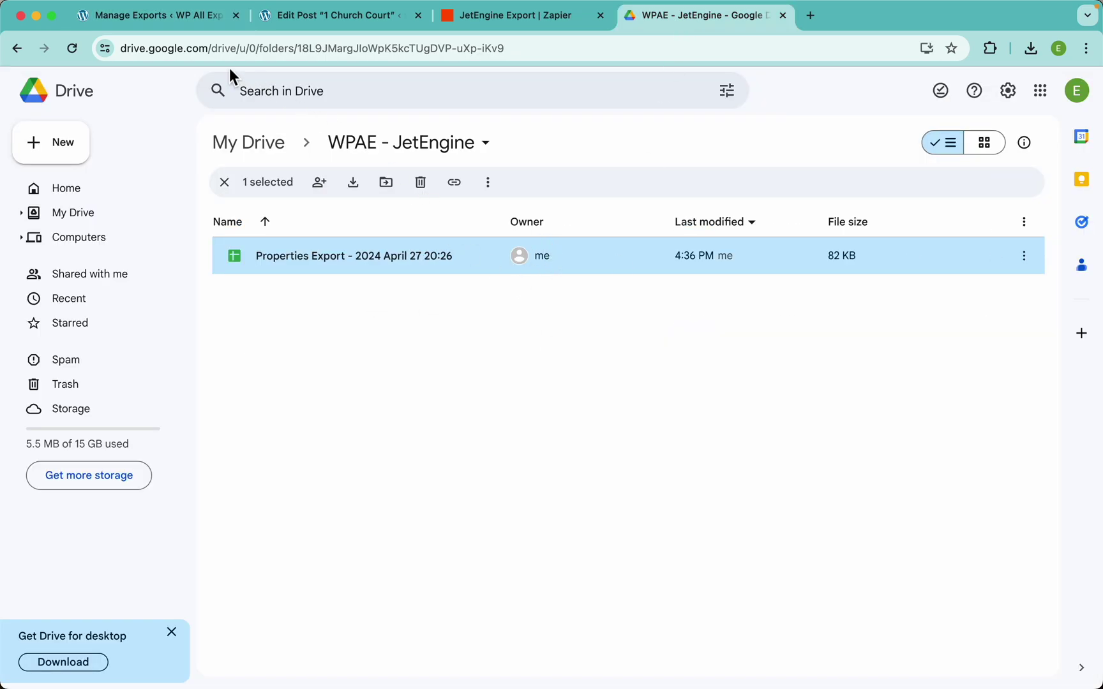
pyautogui.click(189, 17)
pyautogui.click(519, 282)
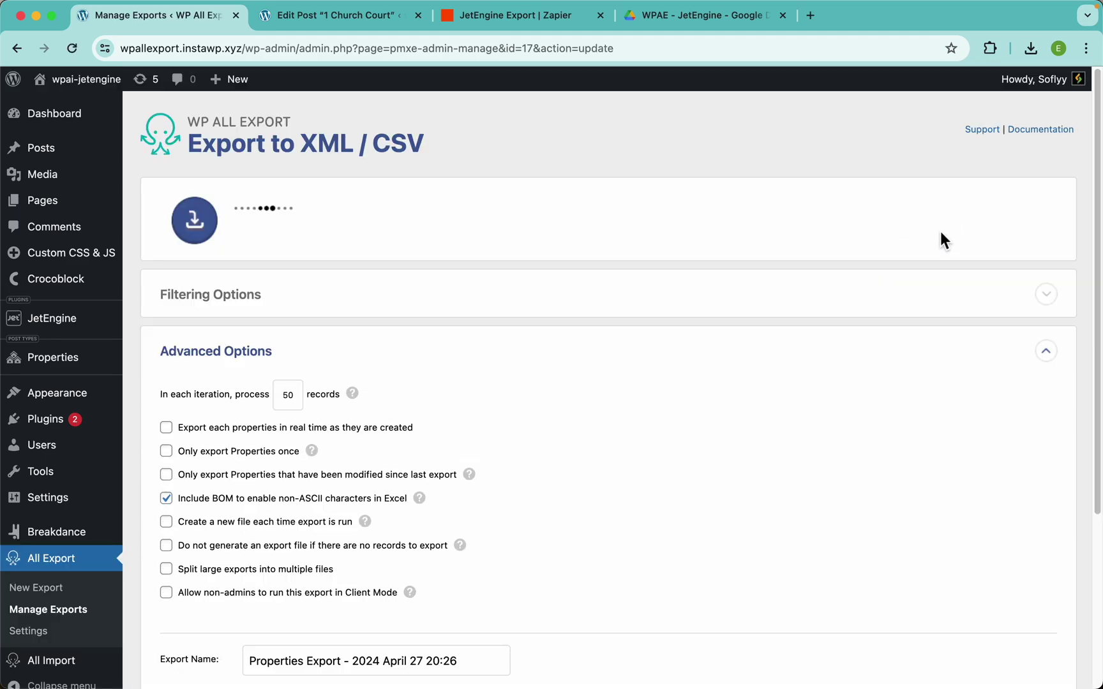
pyautogui.click(962, 230)
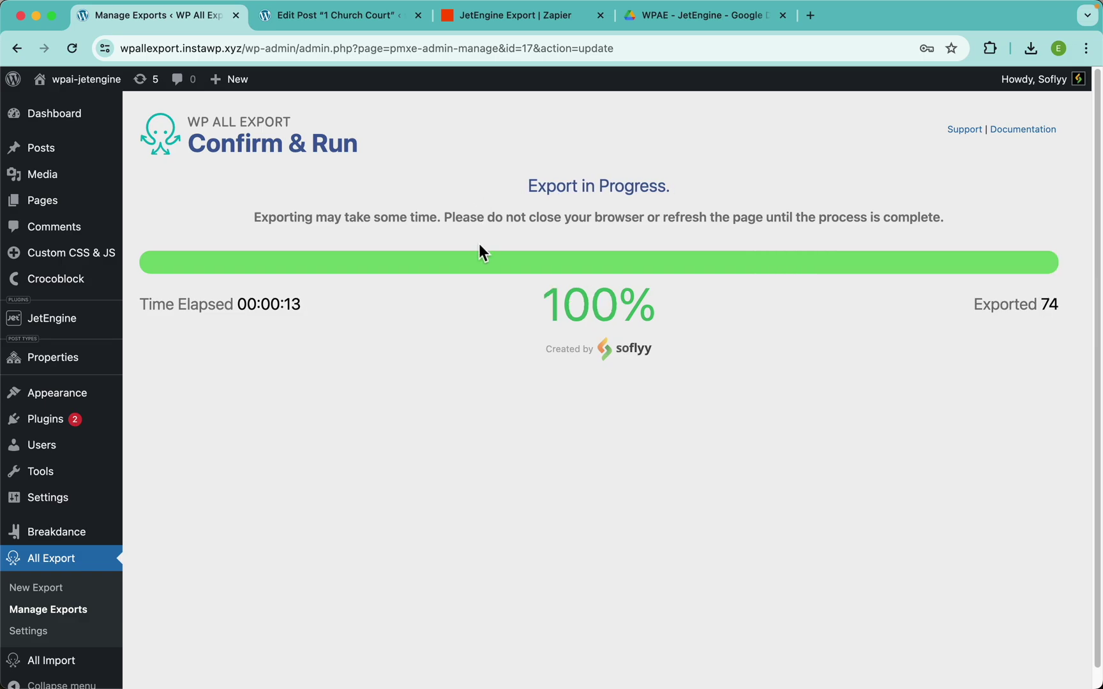
# Open the new 4:38 PM Properties Export sheet from the WPAE - JetEngine folder, then return to Manage Exports
pyautogui.click(675, 23)
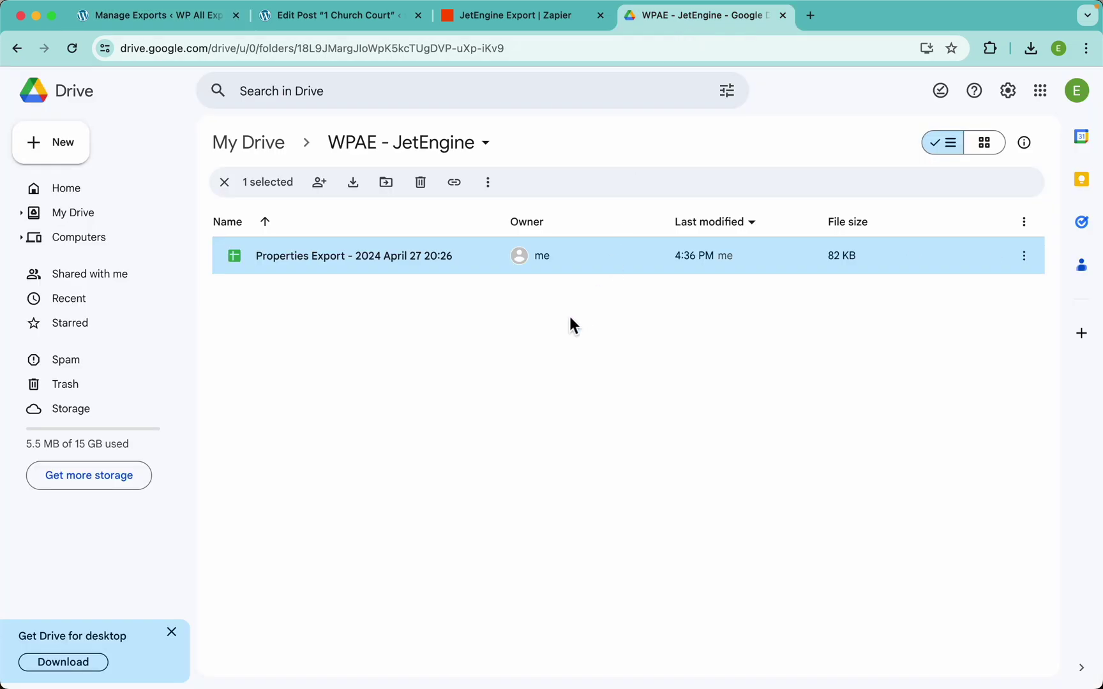
pyautogui.click(624, 362)
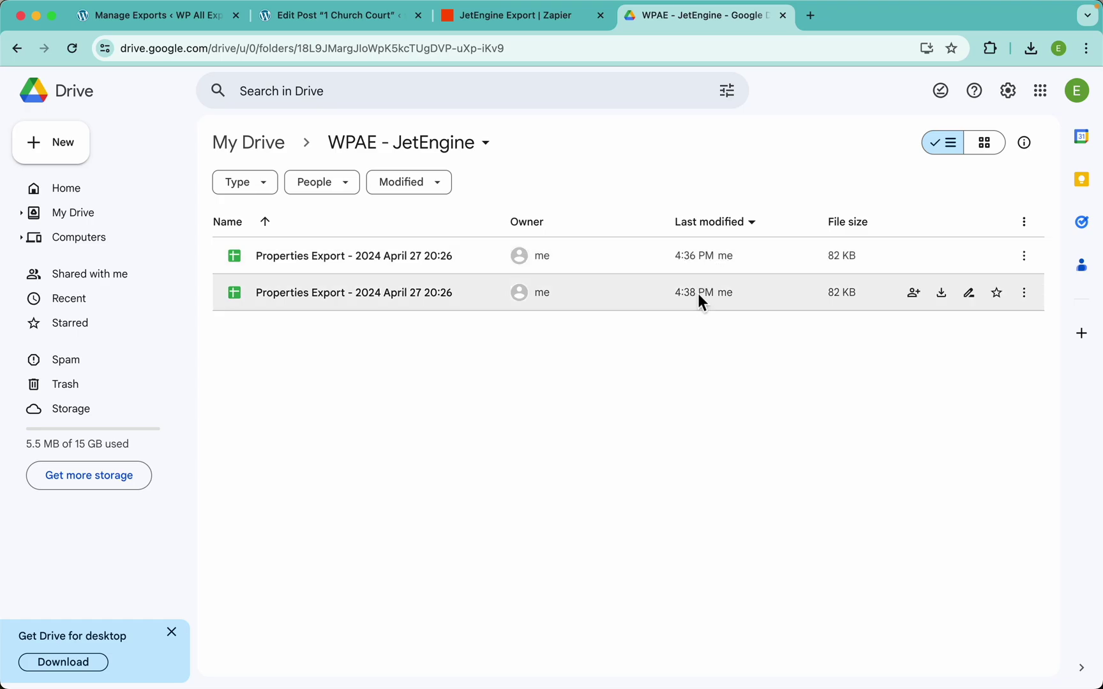
pyautogui.click(660, 294)
pyautogui.doubleClick(416, 296)
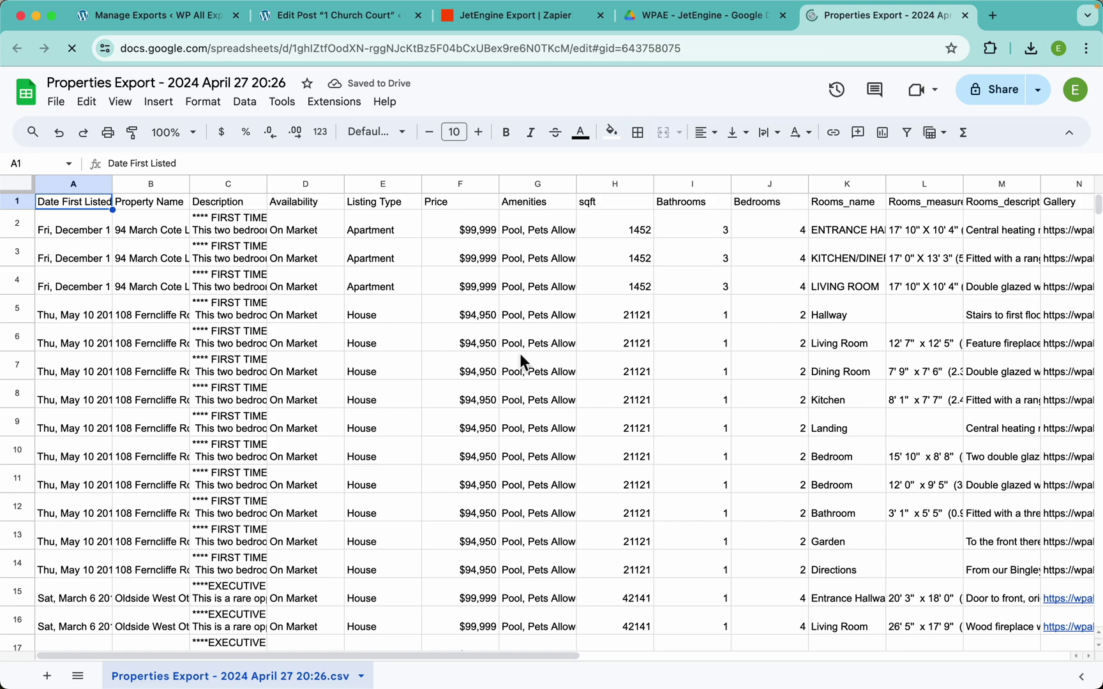
pyautogui.hscroll(5, 549, 376)
pyautogui.hscroll(5, 549, 376)
pyautogui.hscroll(-10, 549, 376)
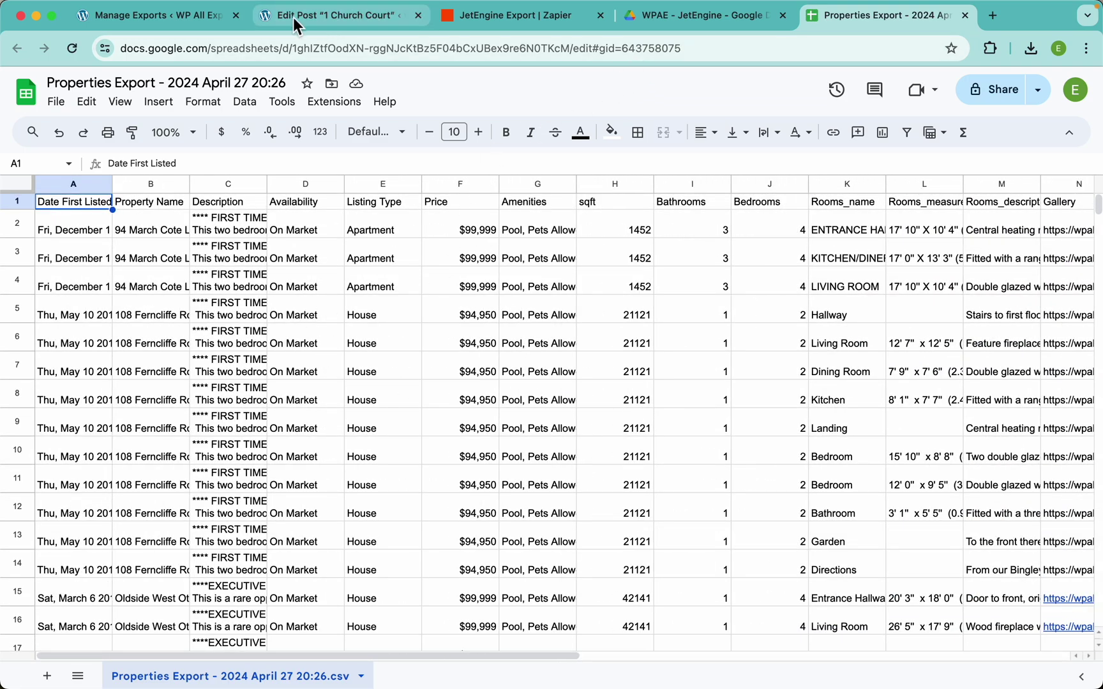
pyautogui.click(194, 18)
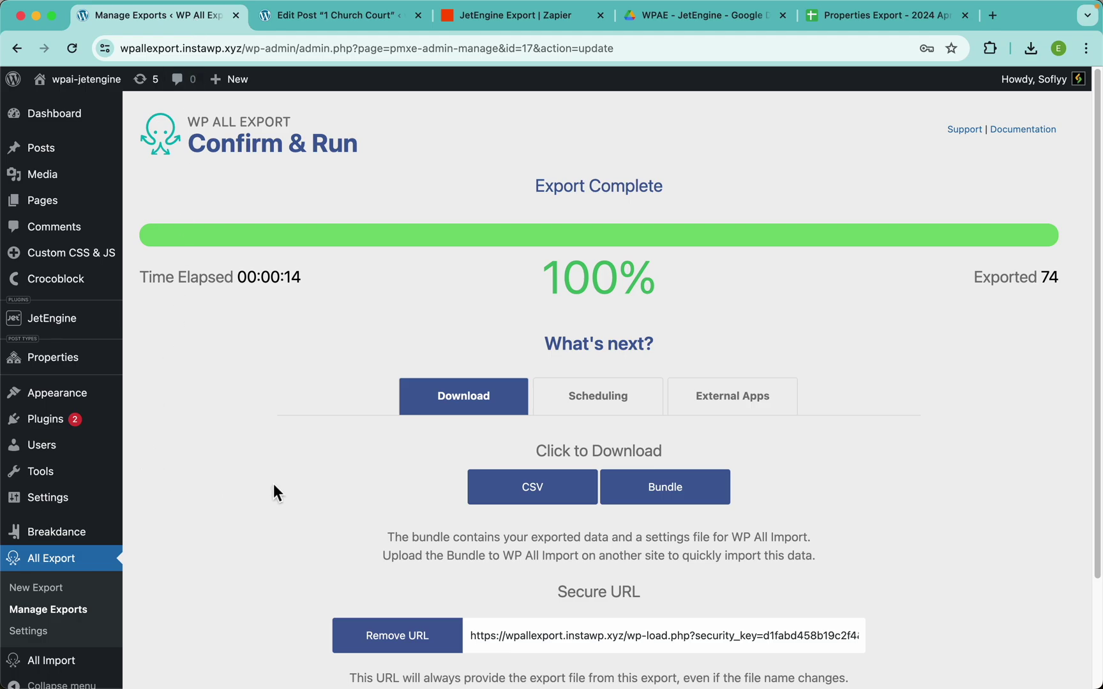